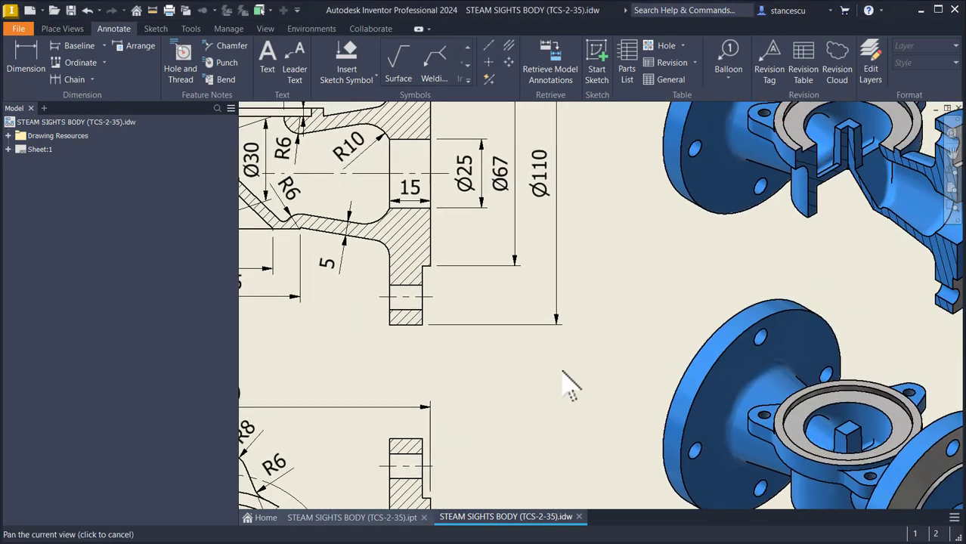
# Step: Examine the sectioned and full 3D views of the steam sights body in the drawing, along with the complete sheet
pyautogui.scroll(5, 647, 315)
pyautogui.moveTo(646, 315)
pyautogui.mouseDown(button='middle')
pyautogui.moveTo(576, 329)
pyautogui.moveTo(497, 409)
pyautogui.mouseUp(button='middle')
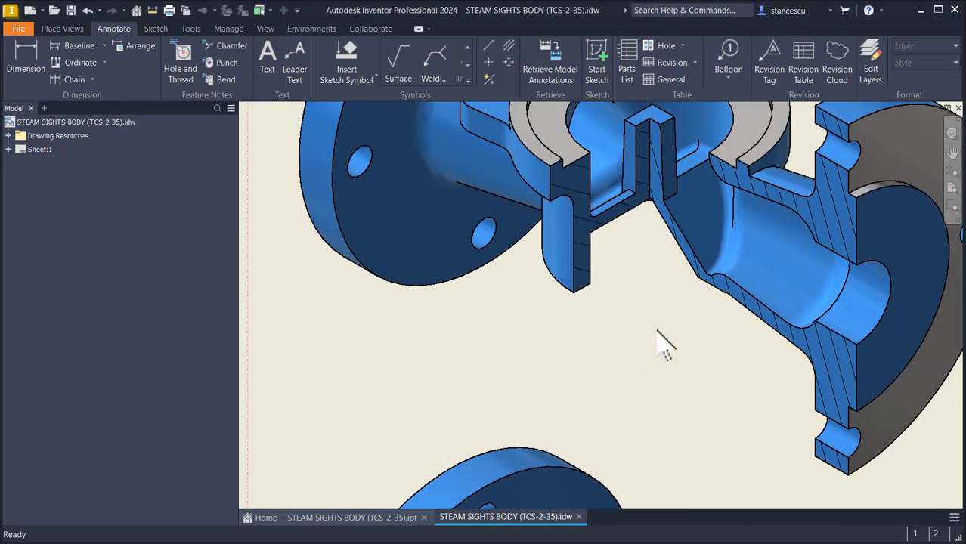
pyautogui.scroll(-2, 631, 307)
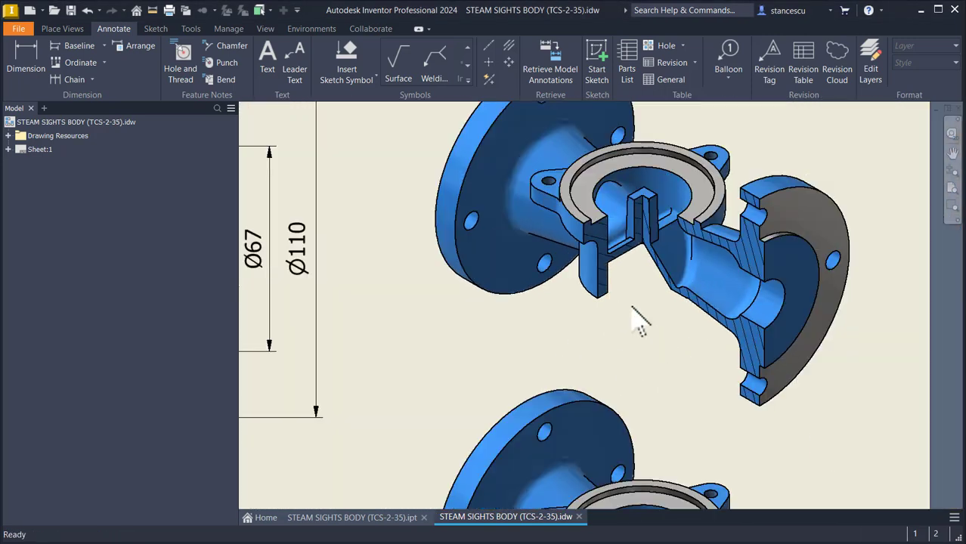
pyautogui.moveTo(688, 344)
pyautogui.mouseDown(button='middle')
pyautogui.moveTo(696, 189)
pyautogui.moveTo(689, 270)
pyautogui.moveTo(717, 355)
pyautogui.moveTo(714, 347)
pyautogui.mouseUp(button='middle')
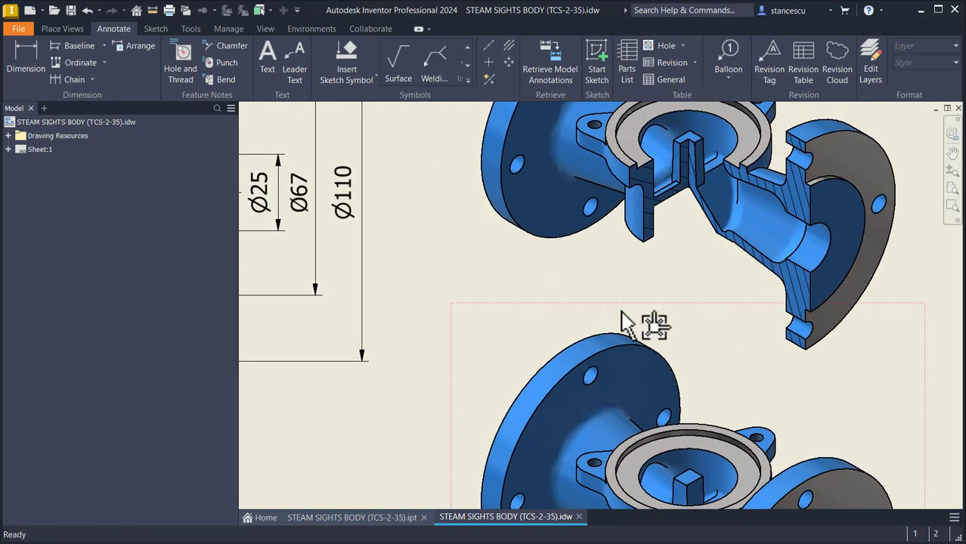
pyautogui.press('Num_Lock')
pyautogui.press('Home')
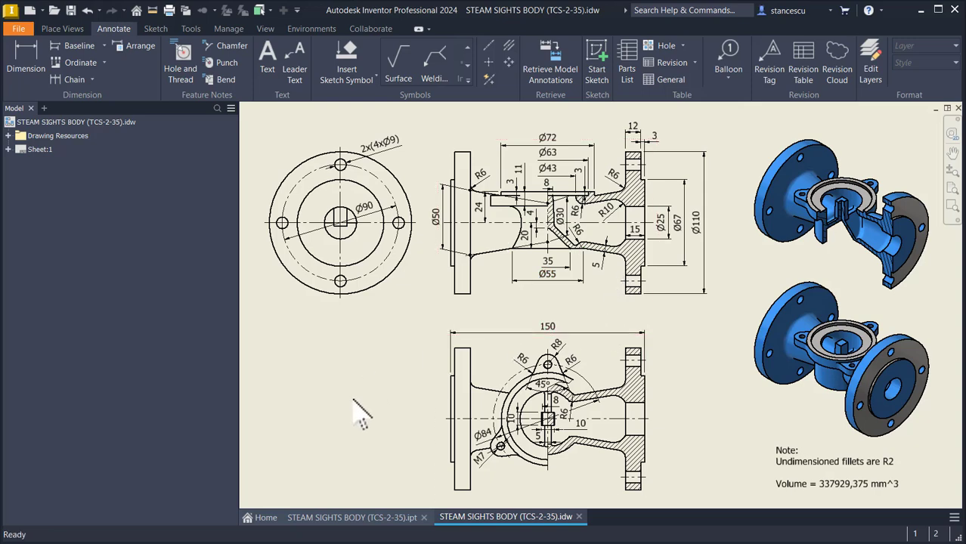
# Step: Create a new part from the metric Standard (mm).ipt template
pyautogui.click(62, 28)
pyautogui.click(29, 10)
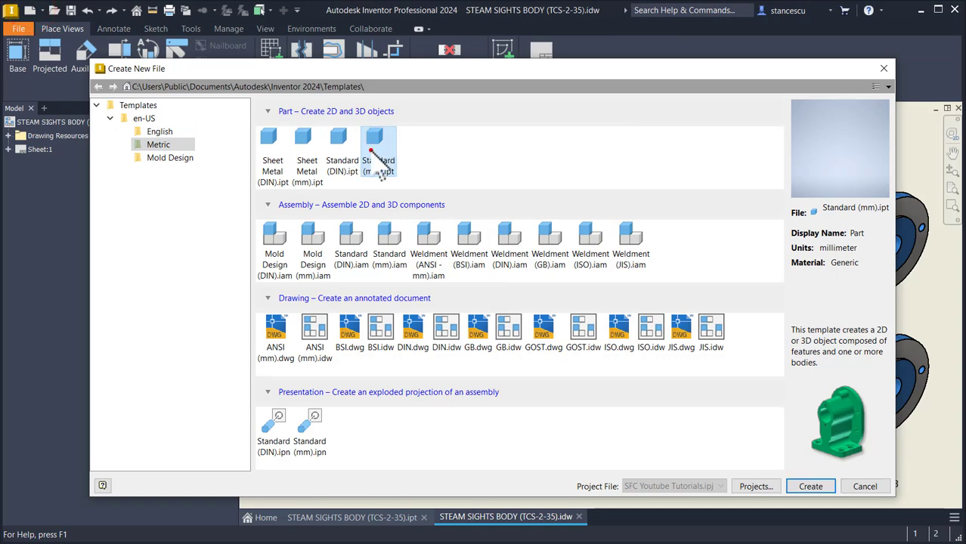
pyautogui.doubleClick(376, 155)
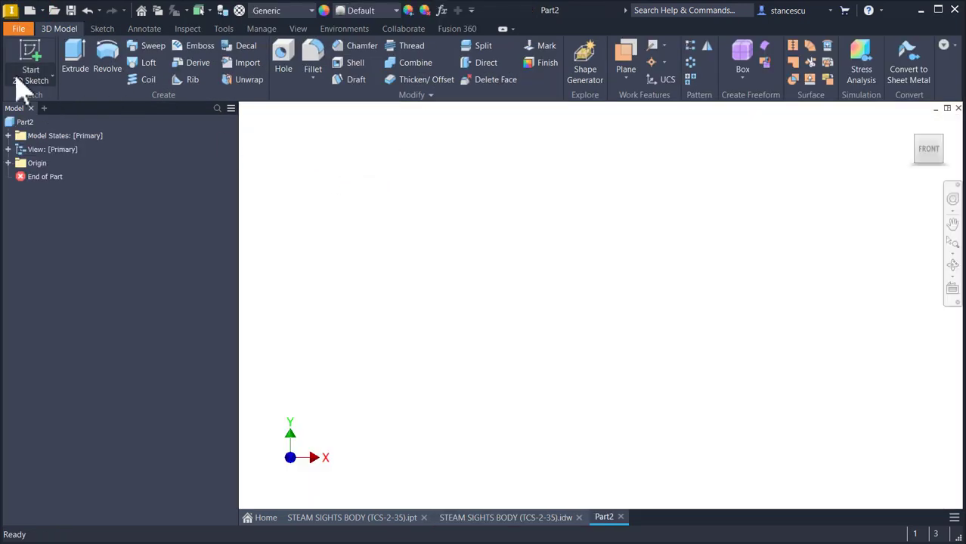
# Step: Sketch a 55 mm diameter circle centred on the origin of the horizontal XZ plane and finish the sketch
pyautogui.click(32, 65)
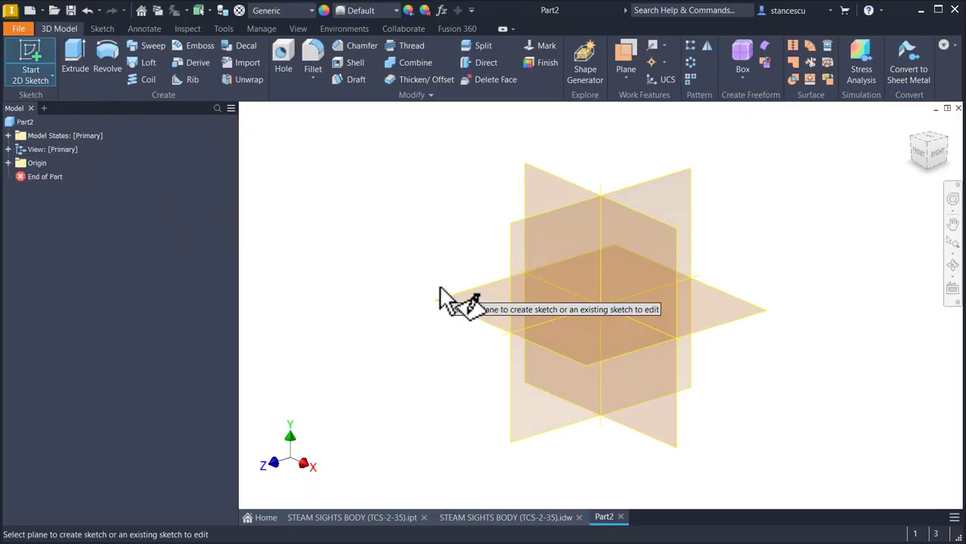
pyautogui.click(470, 291)
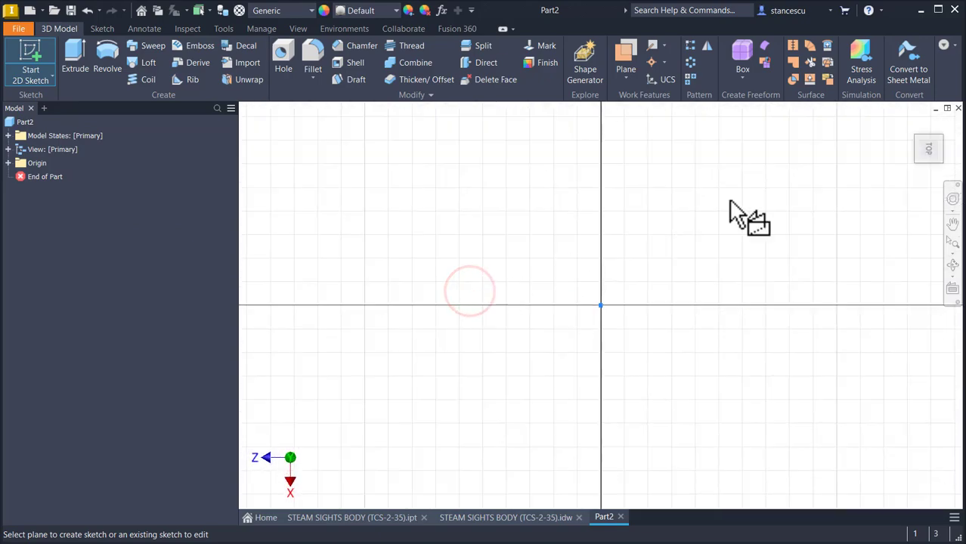
pyautogui.click(947, 124)
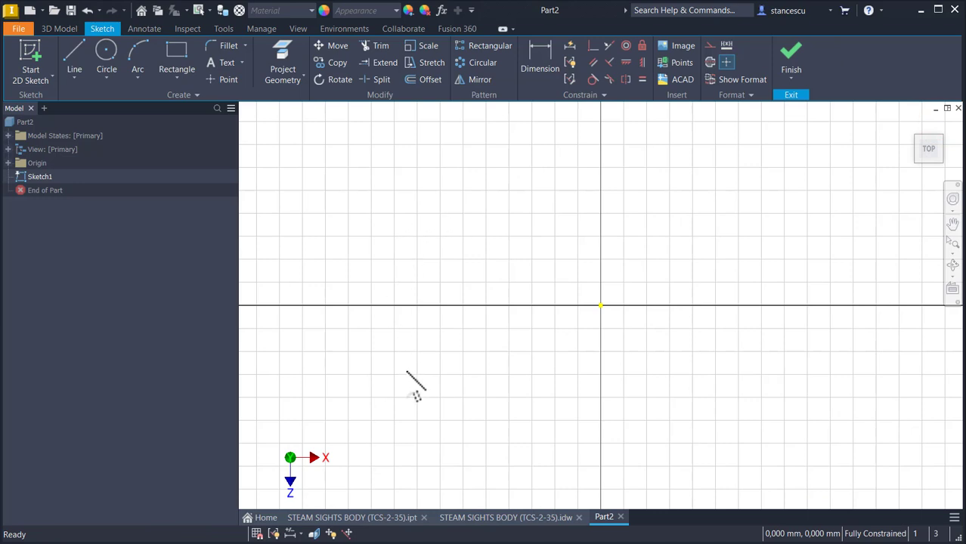
pyautogui.click(107, 59)
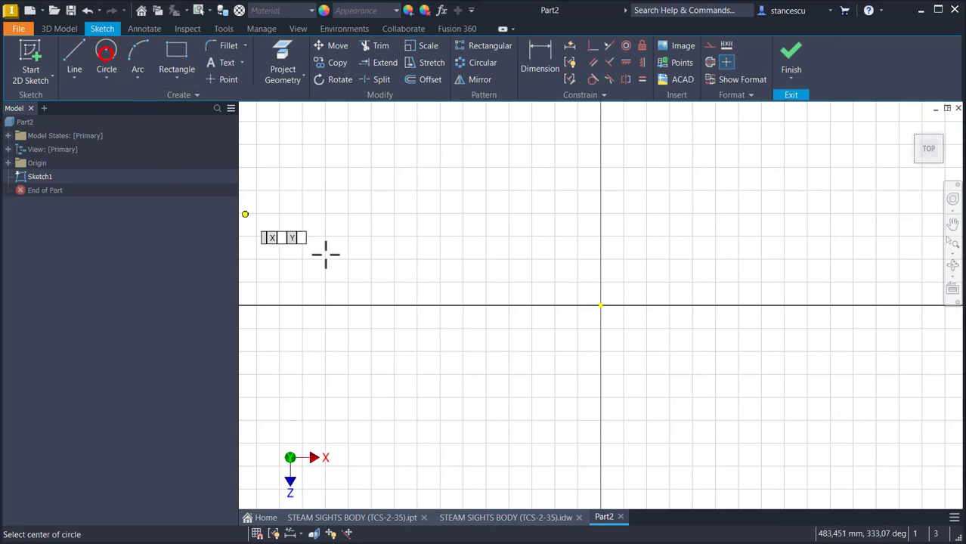
pyautogui.click(600, 305)
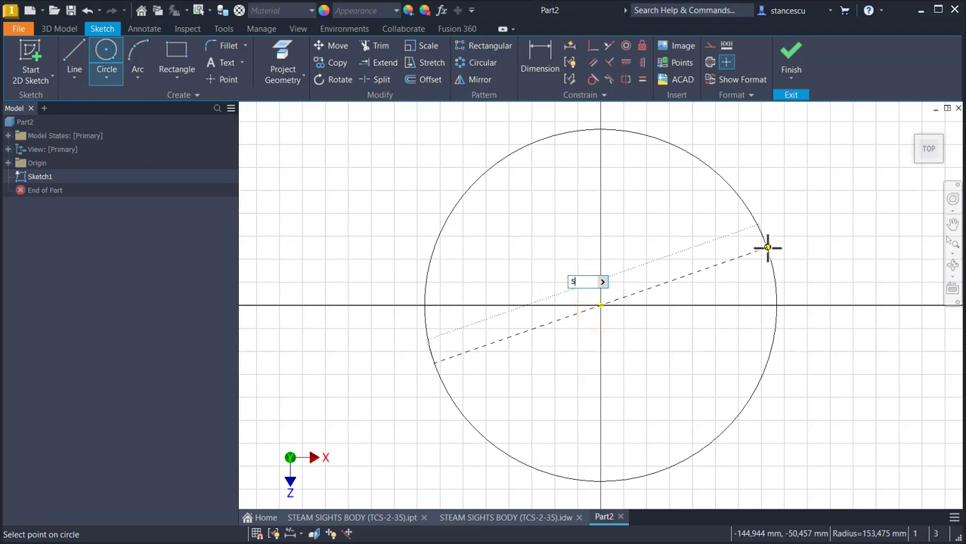
pyautogui.press('Return')
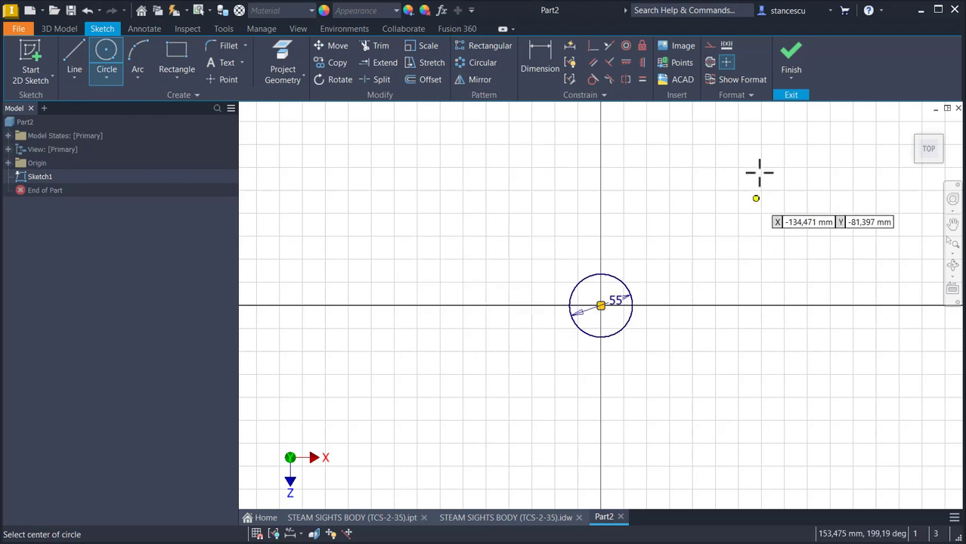
pyautogui.click(791, 57)
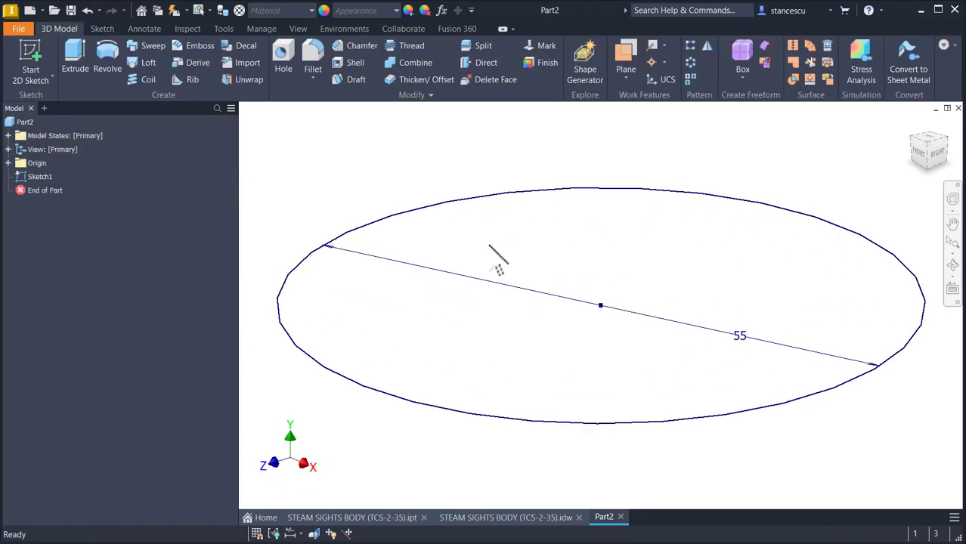
# Step: Extrude the circular profile symmetrically about its sketch plane to a total distance of 40 mm
pyautogui.click(75, 64)
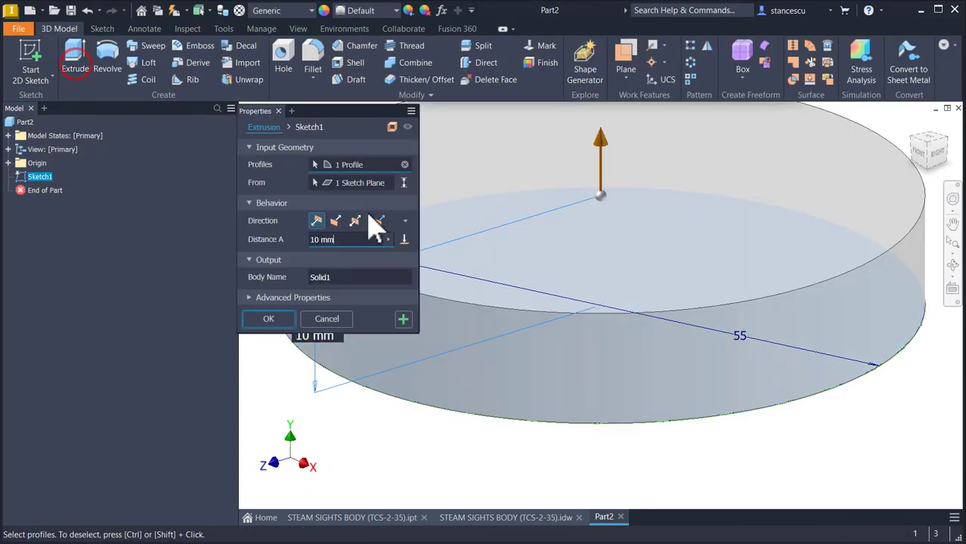
pyautogui.click(356, 221)
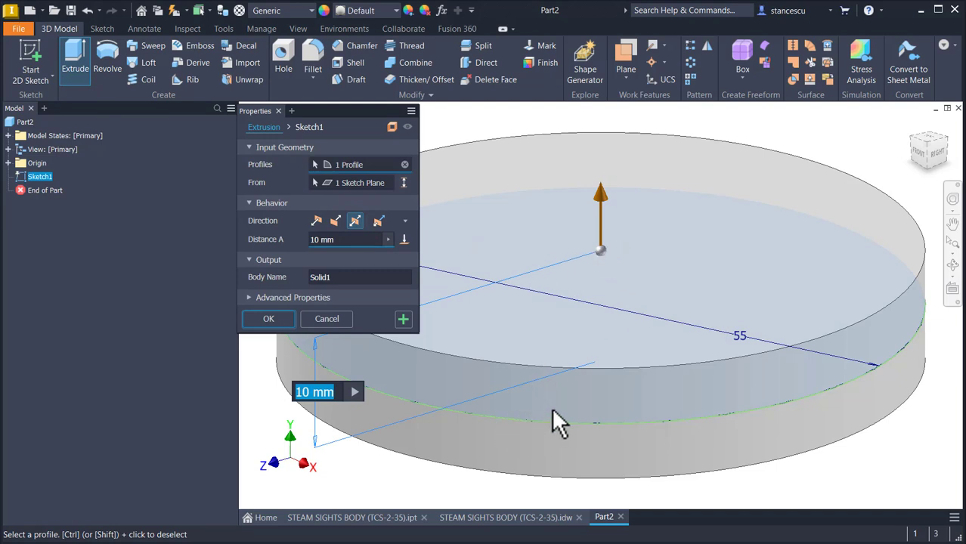
pyautogui.click(344, 240)
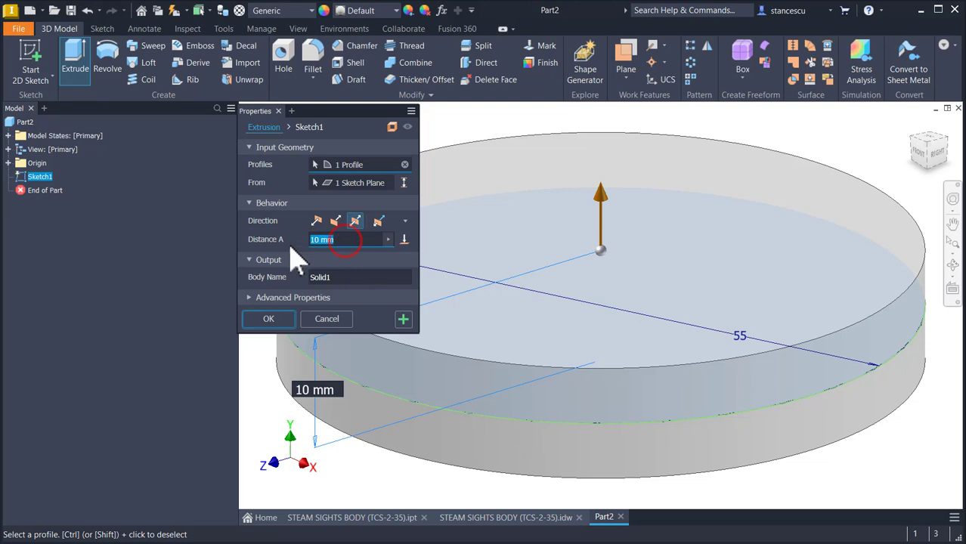
pyautogui.write('40')
pyautogui.press('Return')
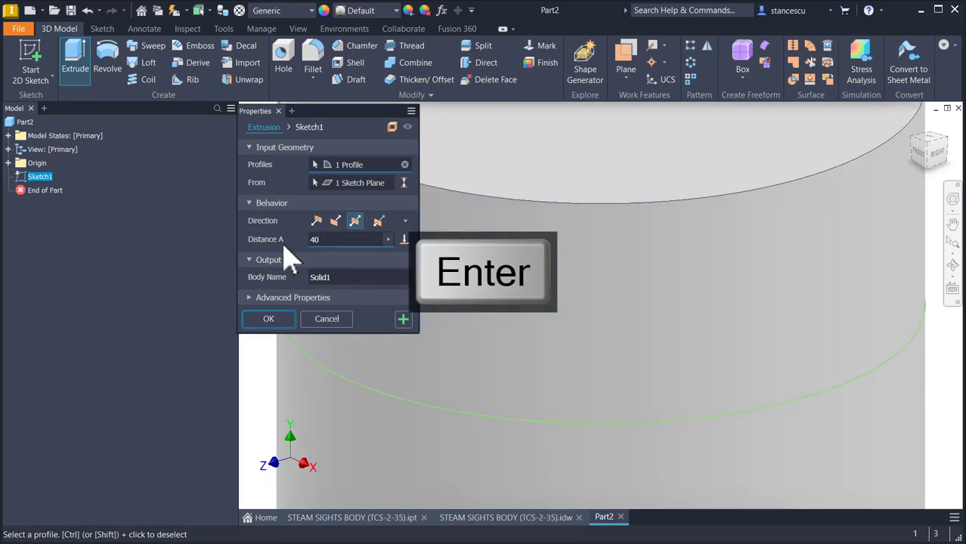
pyautogui.press('Num_Lock')
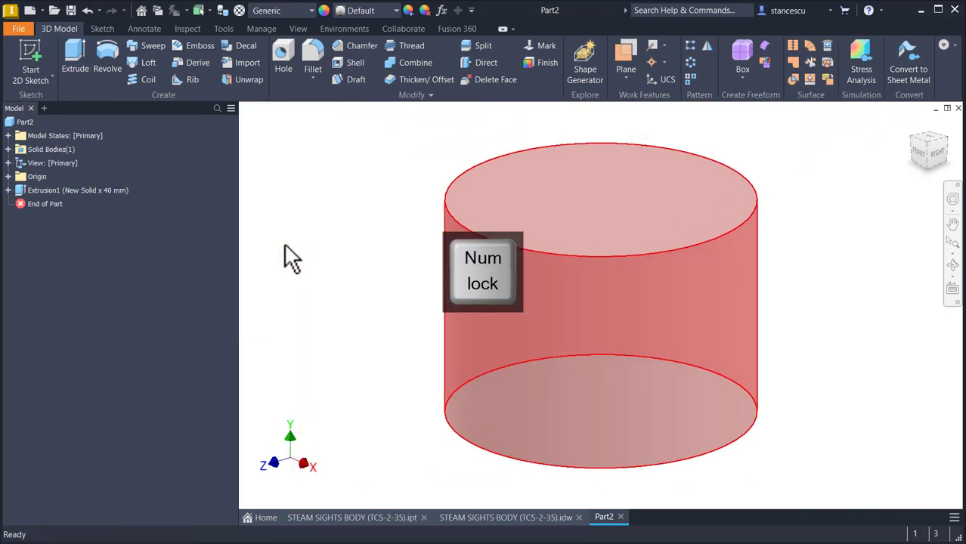
pyautogui.press('F6')
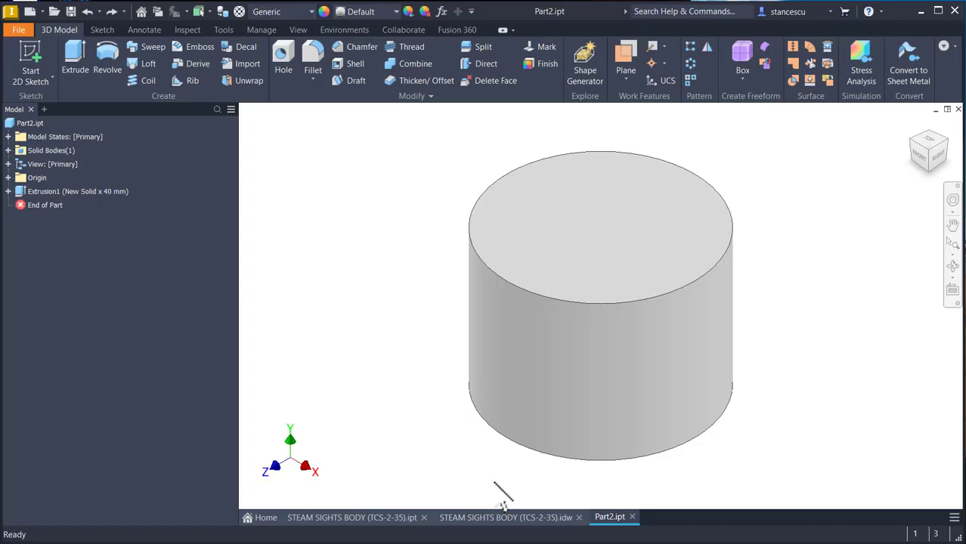
# Step: Examine the front section and top view dimensions in the STEAM SIGHTS BODY drawing, especially the internal sloped wall
pyautogui.click(504, 517)
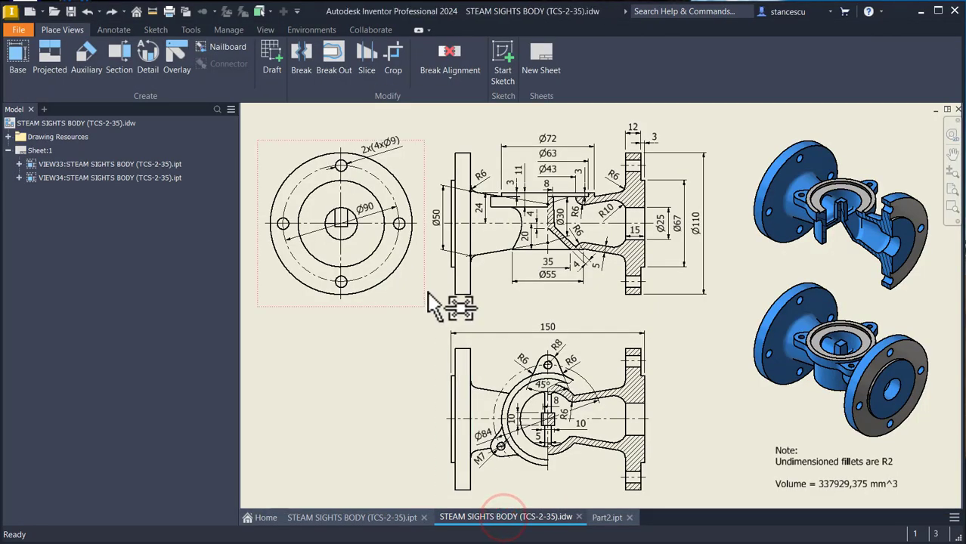
pyautogui.scroll(3, 559, 227)
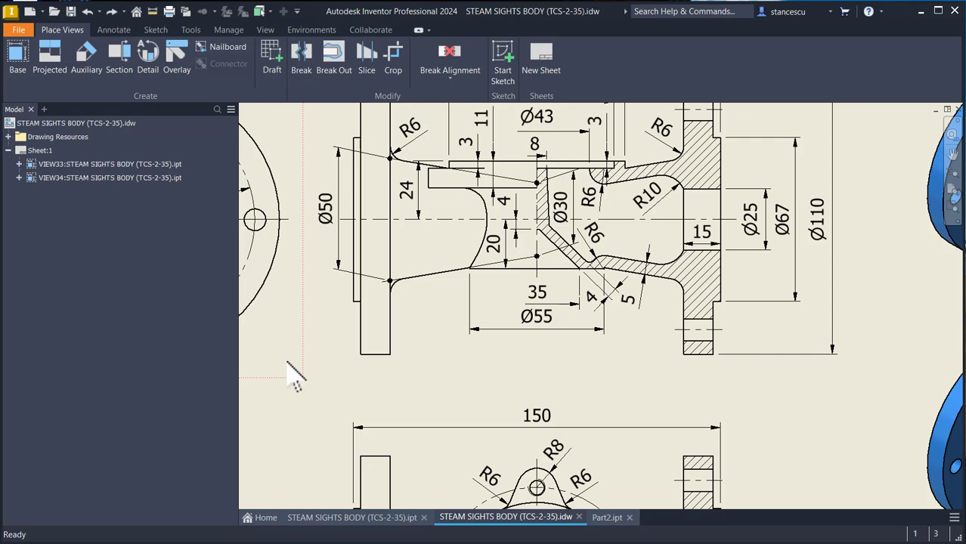
pyautogui.moveTo(421, 396)
pyautogui.mouseDown(button='middle')
pyautogui.moveTo(425, 323)
pyautogui.moveTo(409, 263)
pyautogui.moveTo(397, 344)
pyautogui.mouseUp(button='middle')
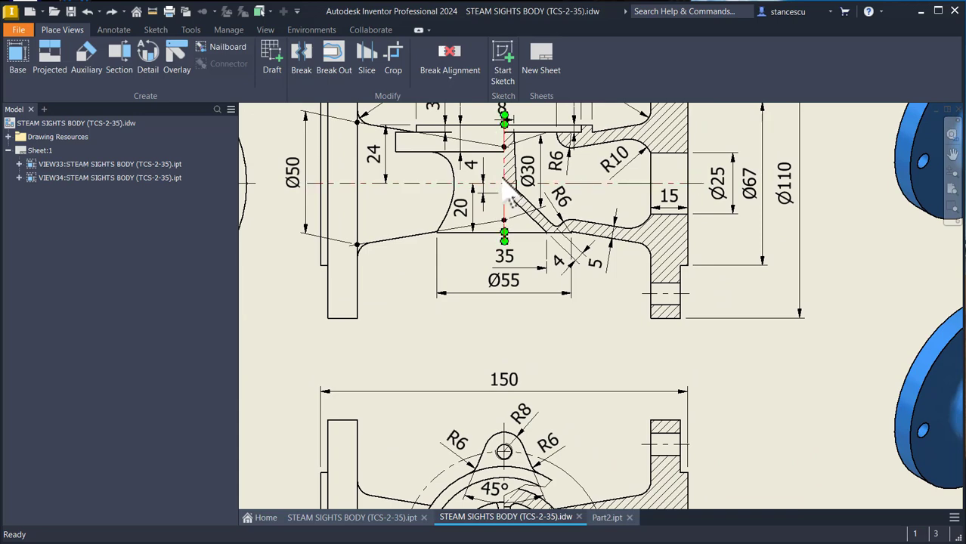
pyautogui.moveTo(441, 352)
pyautogui.mouseDown(button='middle')
pyautogui.moveTo(438, 319)
pyautogui.moveTo(484, 278)
pyautogui.mouseUp(button='middle')
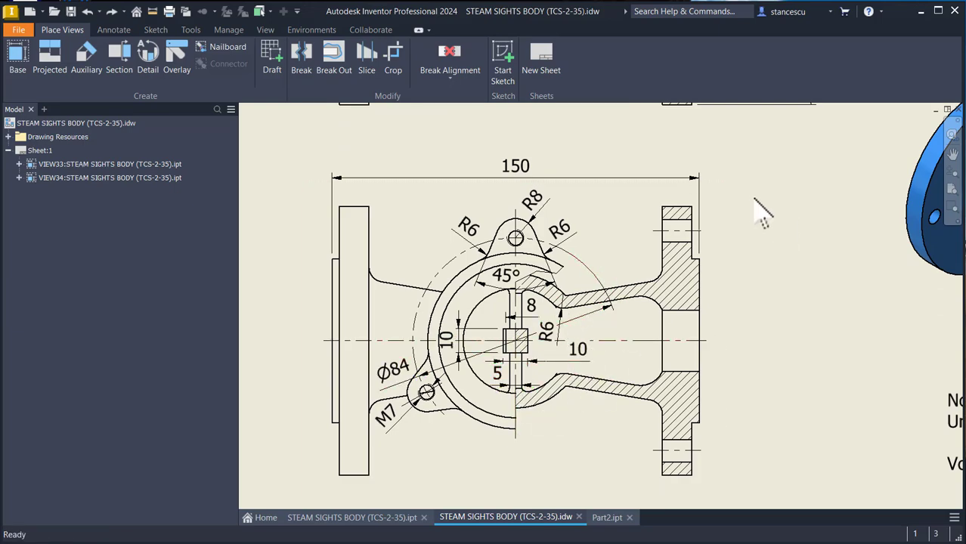
pyautogui.press('Num_Lock')
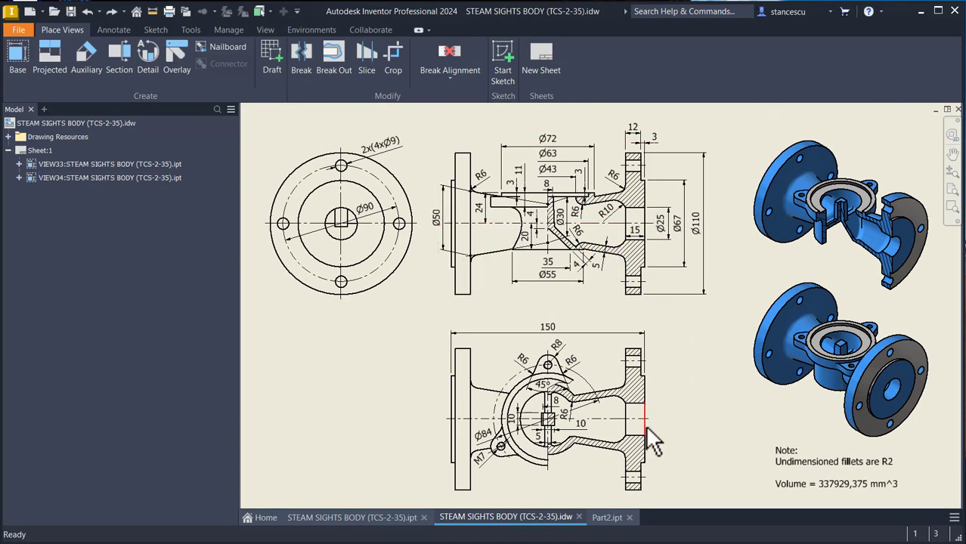
# Step: Return to the Part2 model and start a sketch on the XY plane with the cylinder sliced at that plane
pyautogui.click(608, 518)
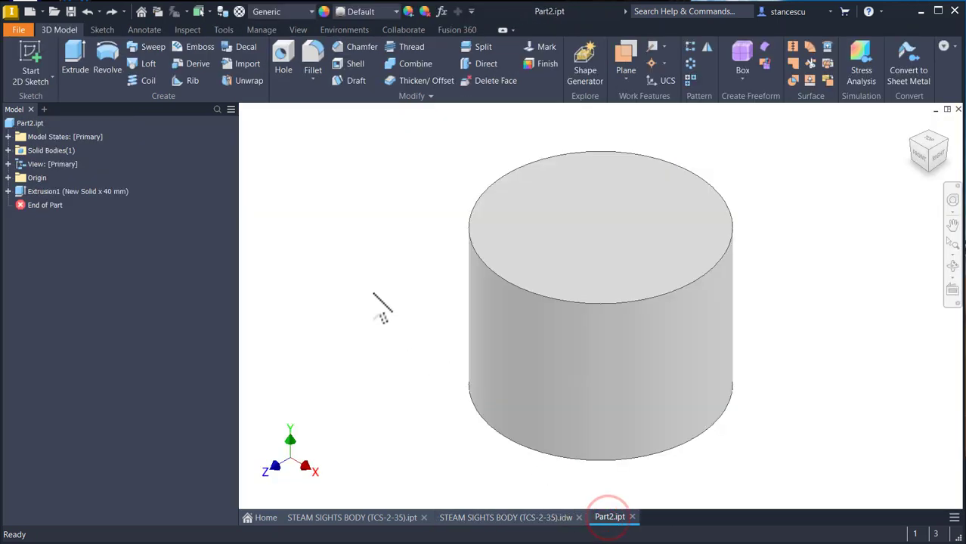
pyautogui.click(8, 178)
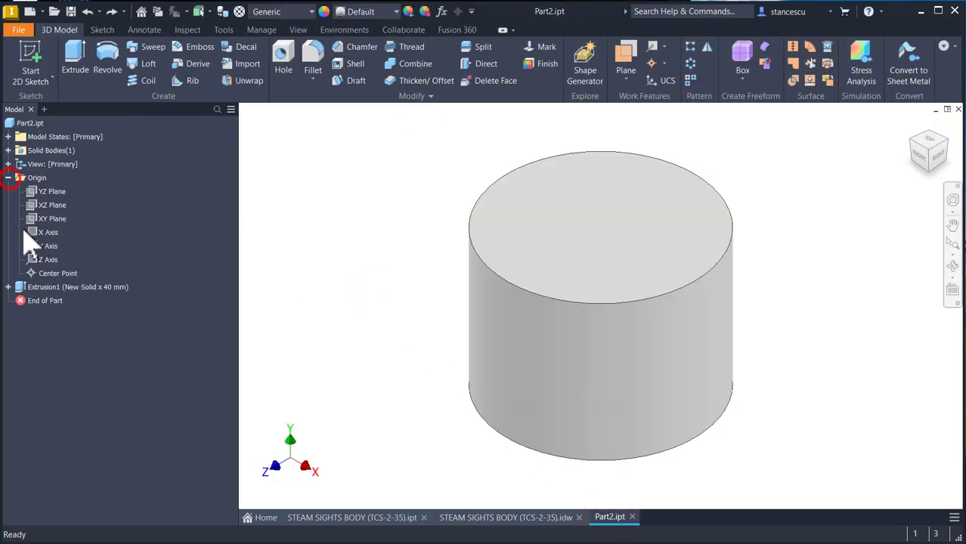
pyautogui.click(52, 218)
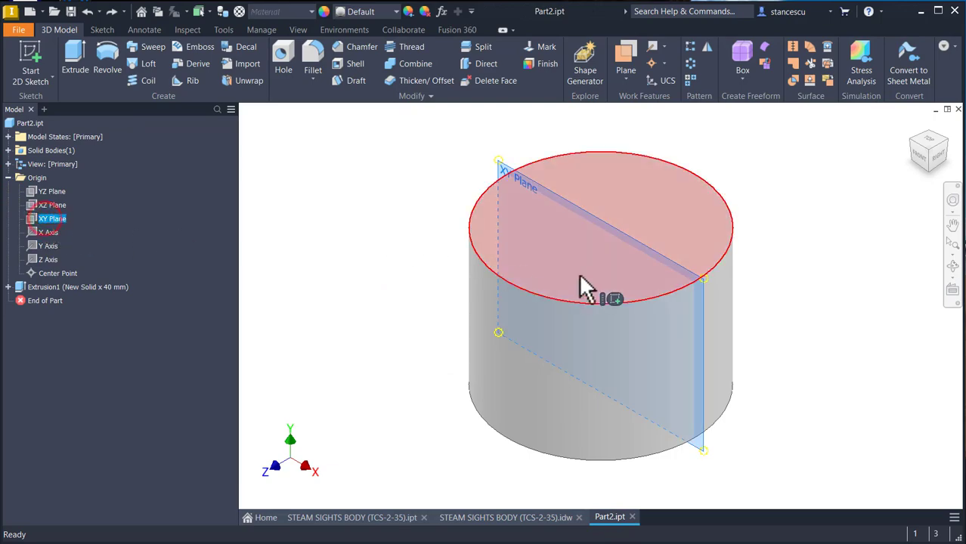
pyautogui.press('s')
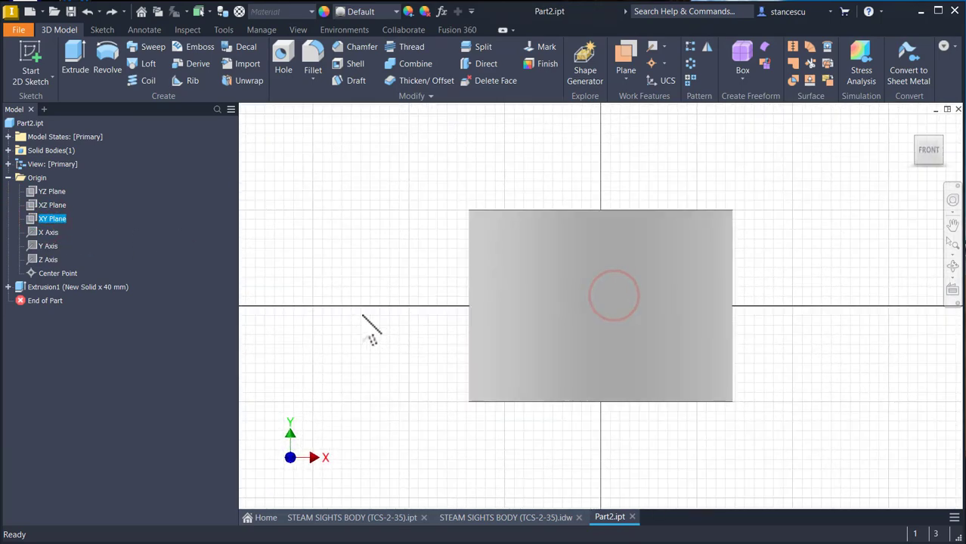
pyautogui.press('F7')
pyautogui.press('Num_Lock')
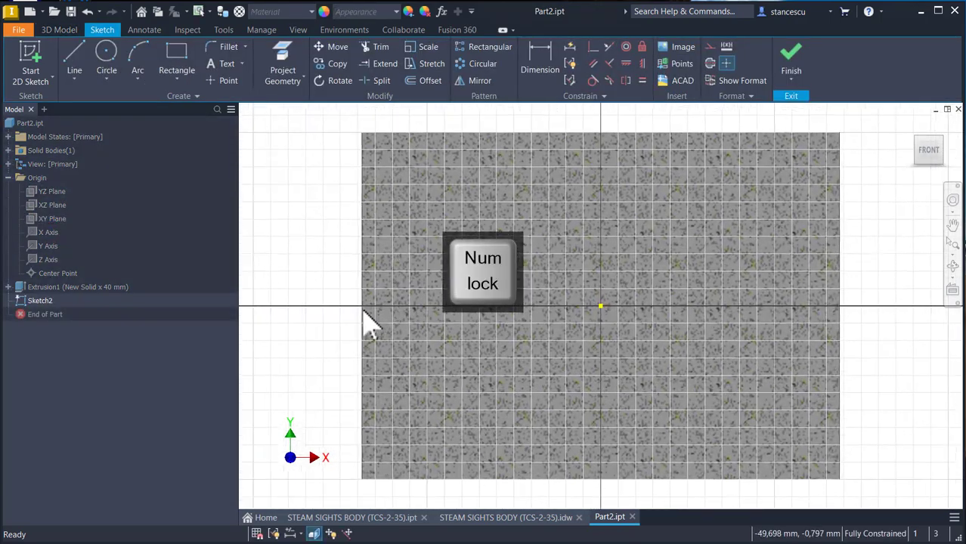
# Step: Draw two parallel sloped lines to the cylinder's lower edge, the second from about X 2.4, Y -4.8 mm to about X 15.3 mm
pyautogui.click(83, 61)
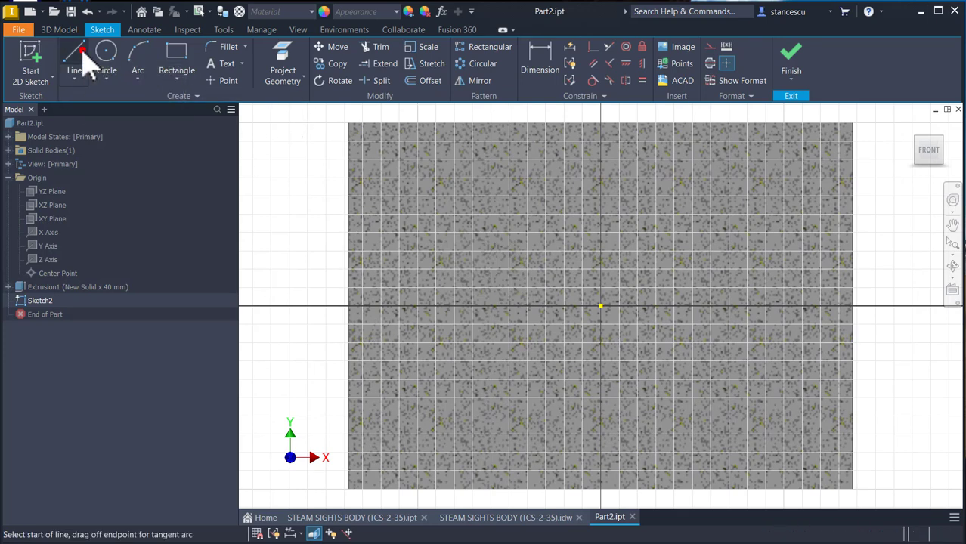
pyautogui.click(628, 308)
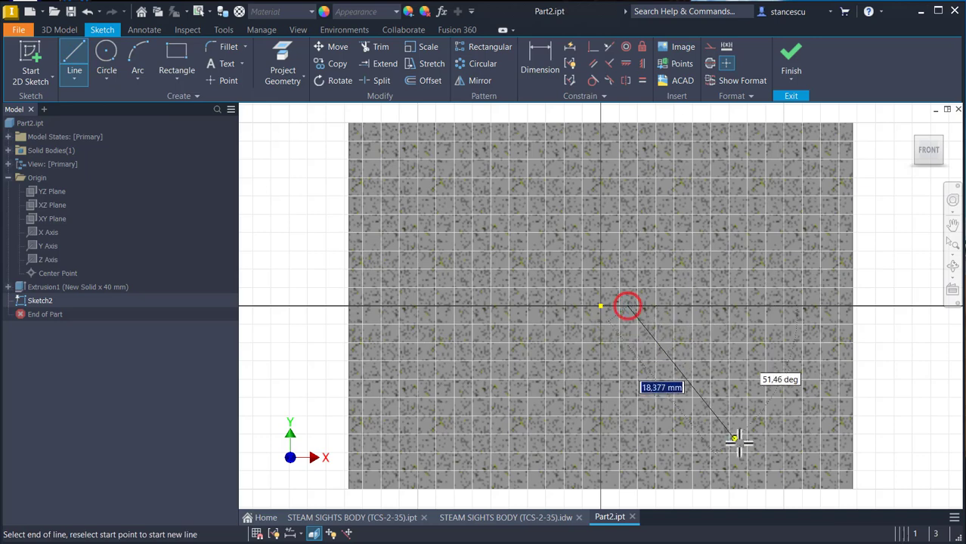
pyautogui.click(784, 488)
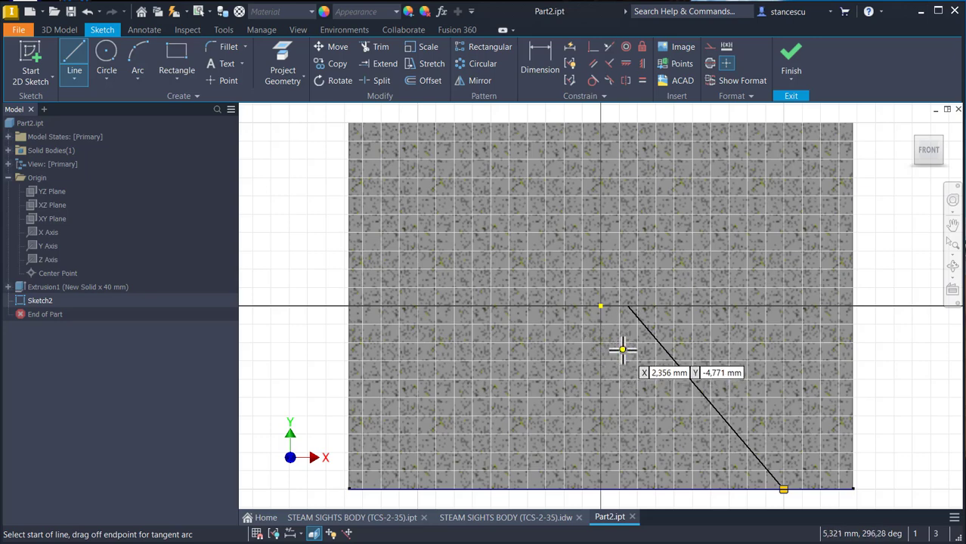
pyautogui.click(622, 349)
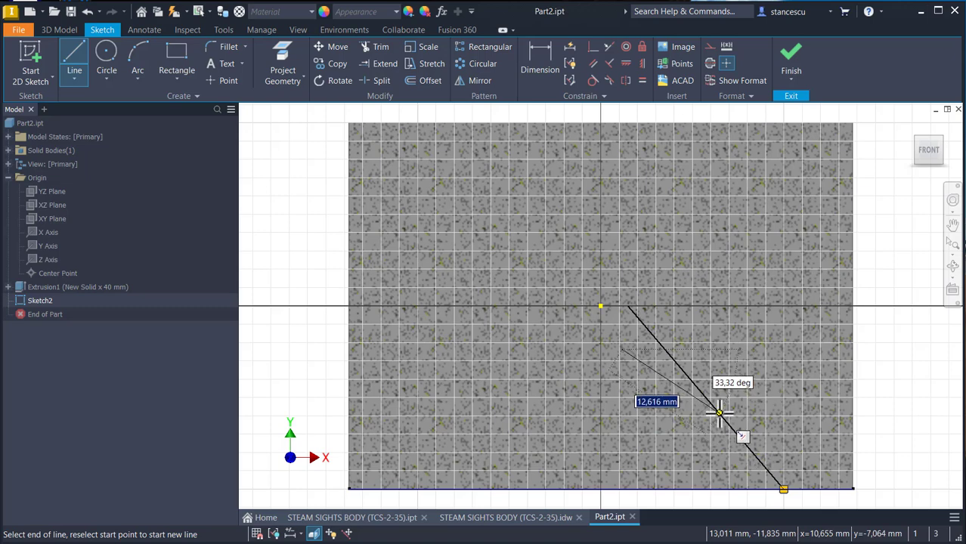
pyautogui.click(741, 487)
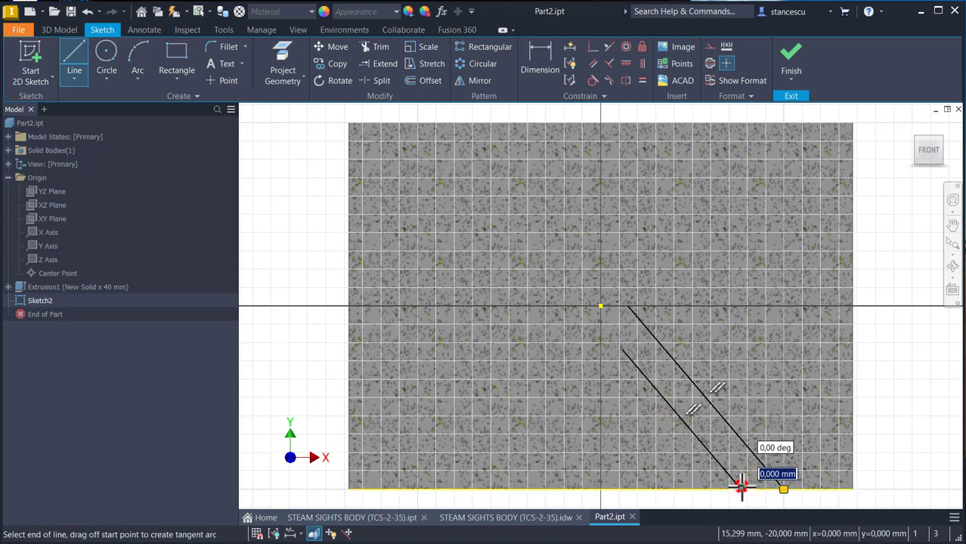
# Step: Dimension the distance between the two parallel sloped lines at 4 mm and trim the inner line's overshoot below the cylinder's lower edge
pyautogui.click(549, 74)
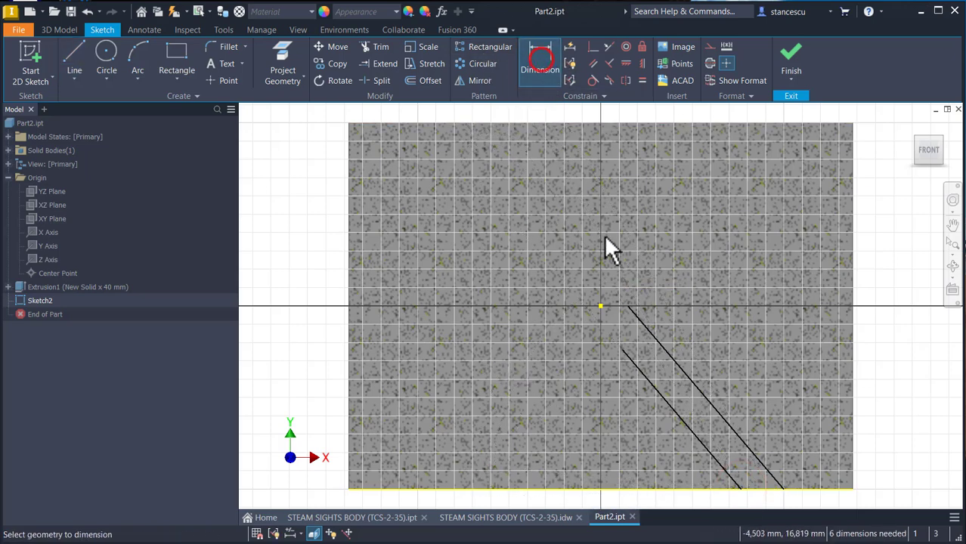
pyautogui.click(666, 402)
pyautogui.click(689, 378)
pyautogui.click(712, 361)
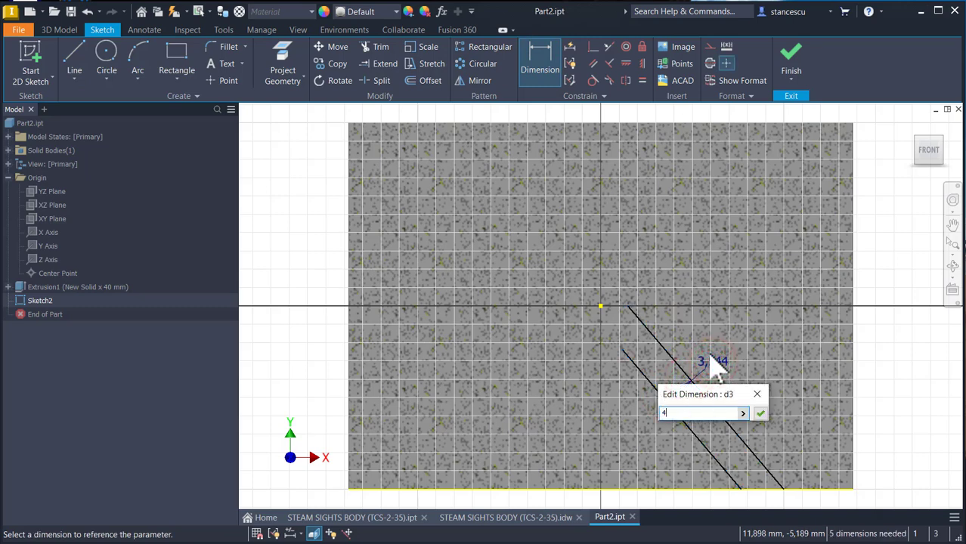
pyautogui.write('4')
pyautogui.press('Return')
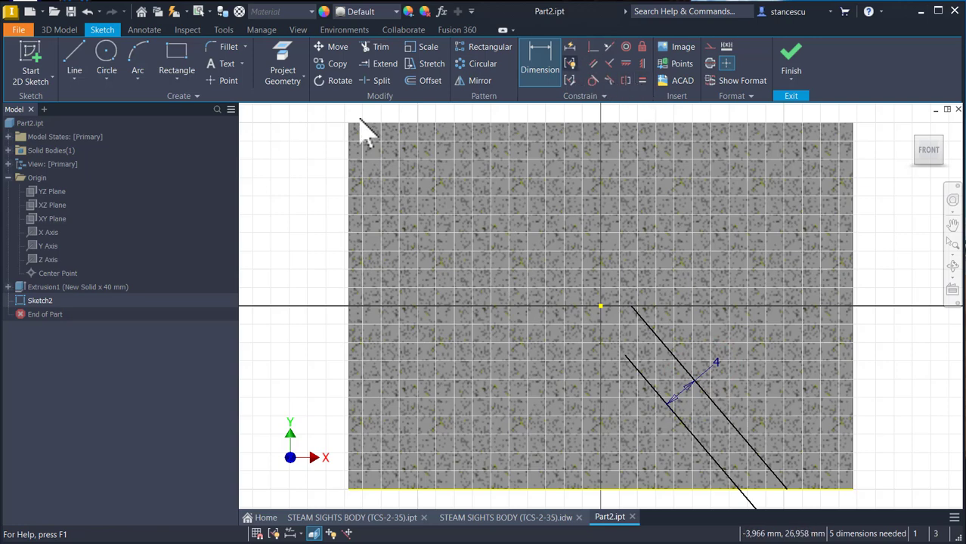
pyautogui.click(375, 48)
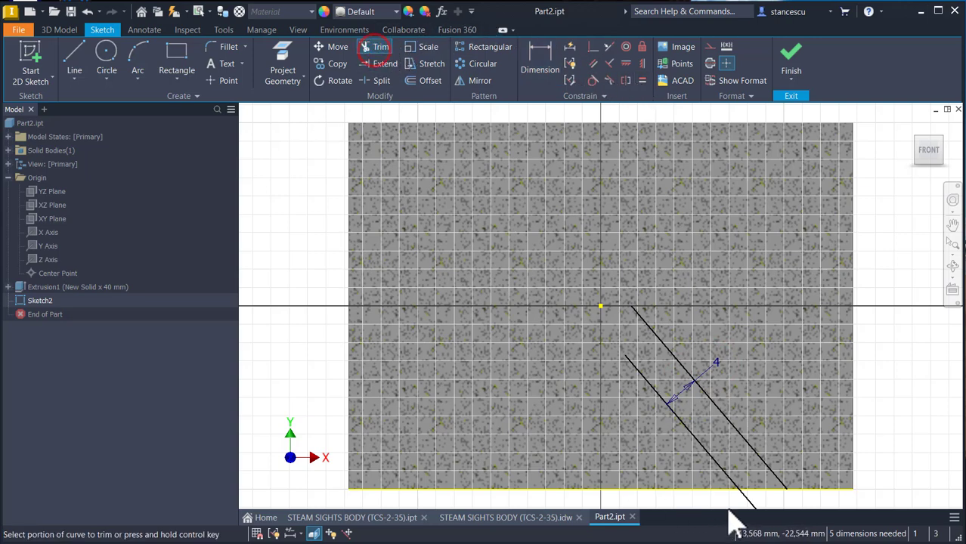
pyautogui.click(750, 501)
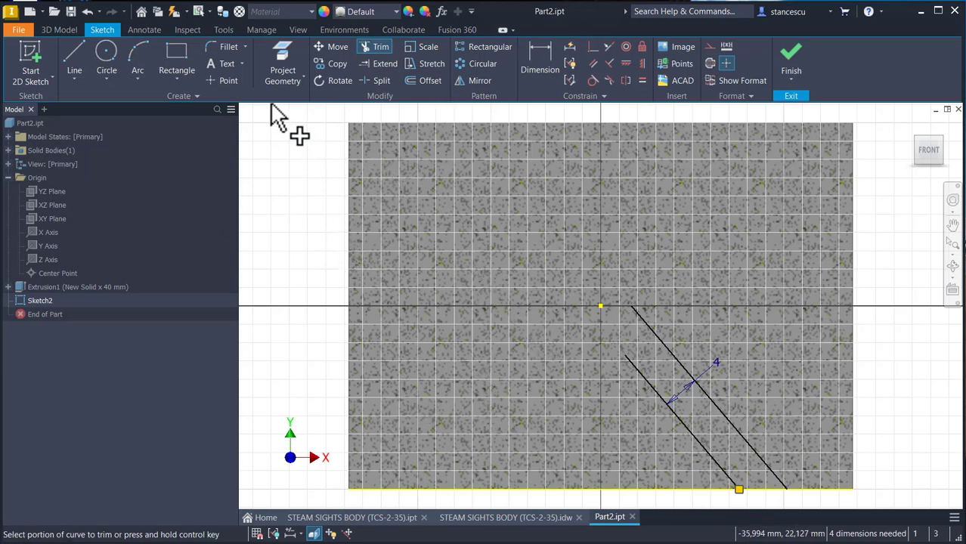
# Step: Project the Y axis into the sketch and convert the projected line to construction geometry
pyautogui.click(278, 64)
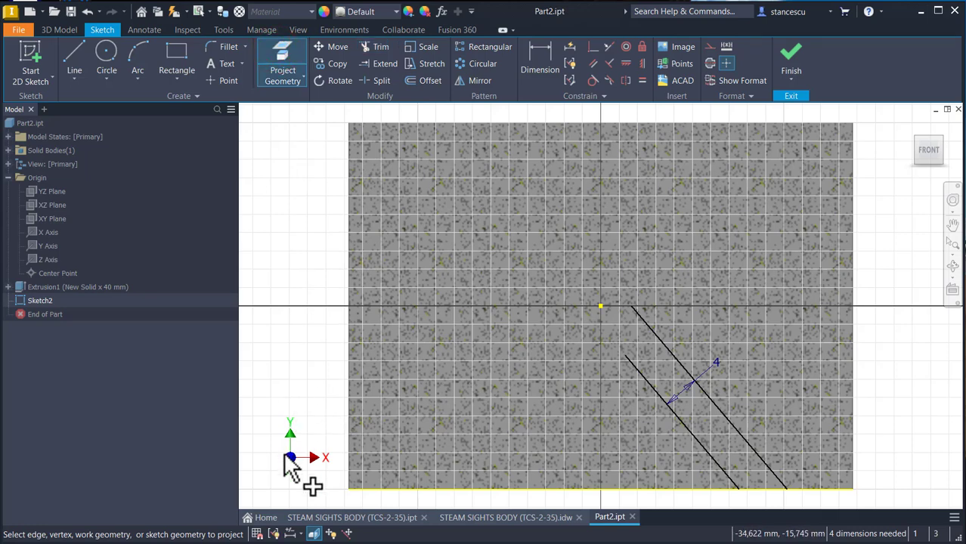
pyautogui.click(45, 246)
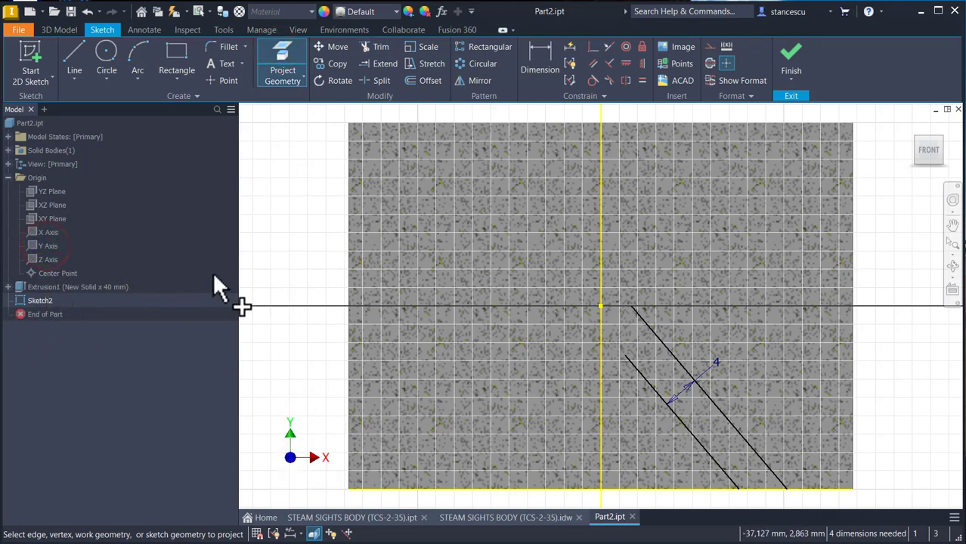
pyautogui.press('Escape')
pyautogui.click(599, 255)
pyautogui.click(709, 47)
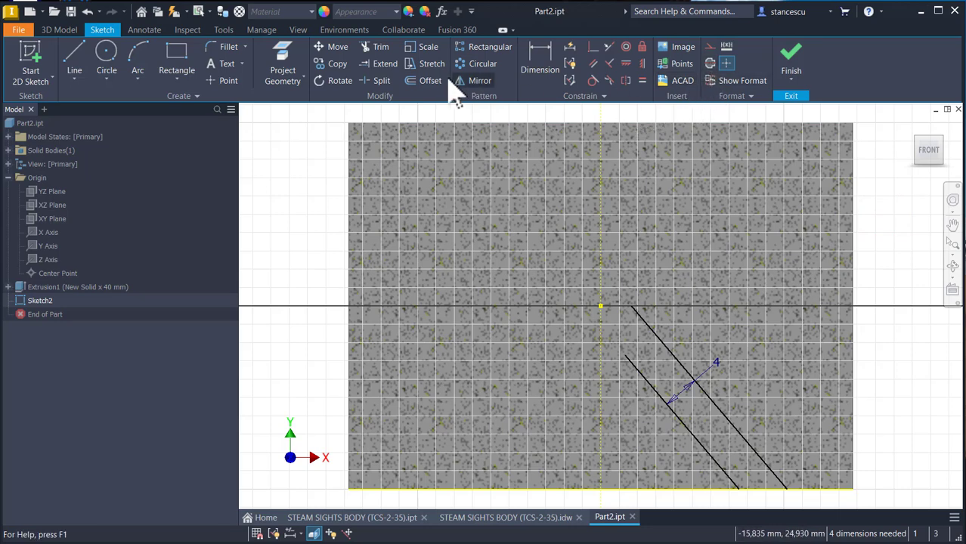
# Step: Mirror both sloped lines about the projected Y axis construction line
pyautogui.click(488, 82)
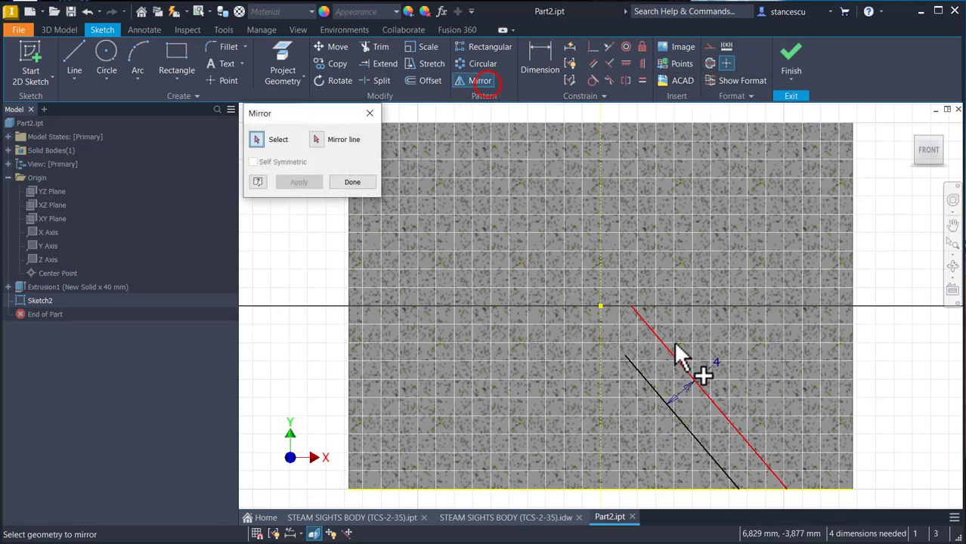
pyautogui.click(736, 393)
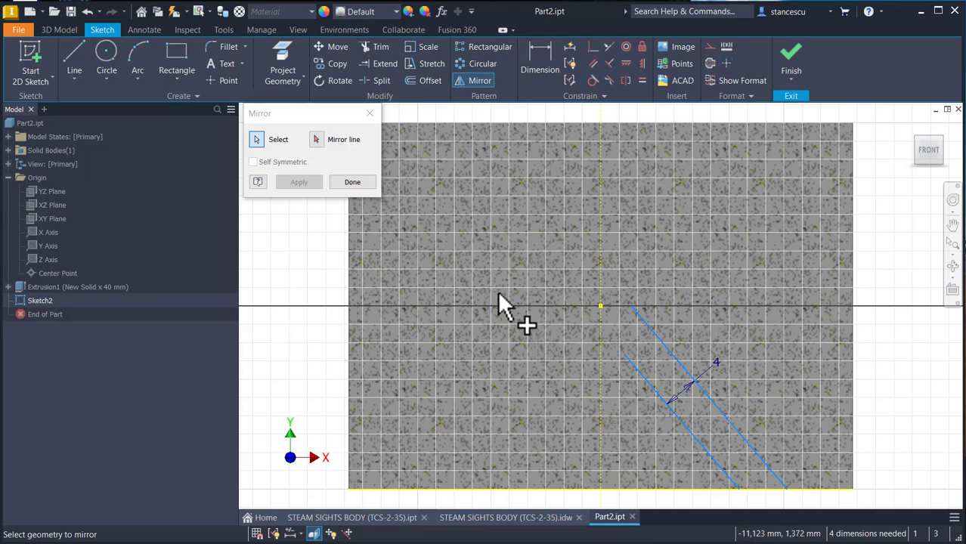
pyautogui.click(317, 139)
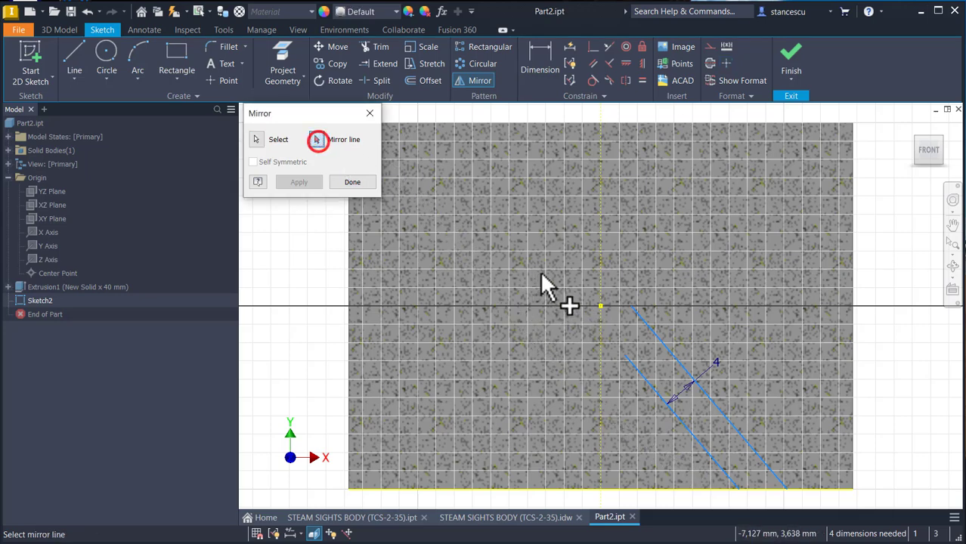
pyautogui.click(598, 288)
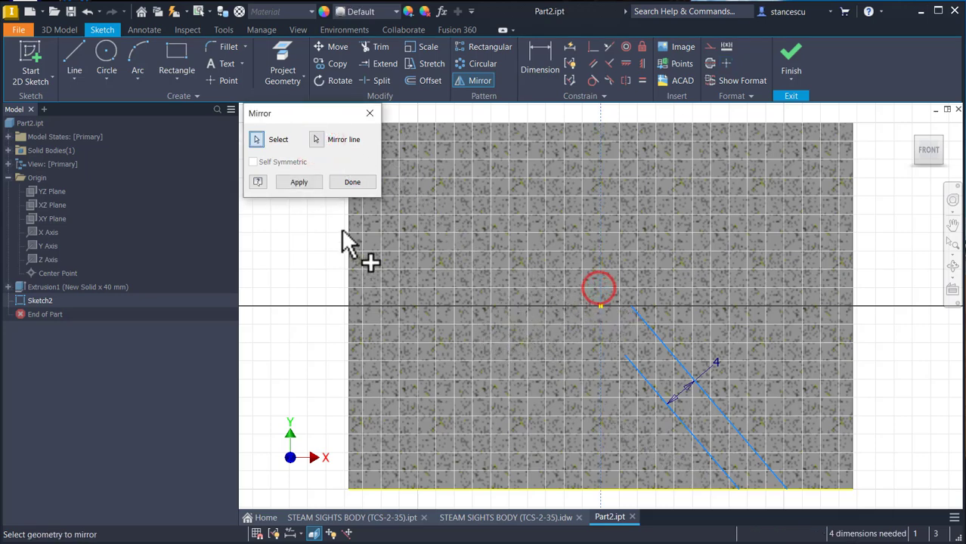
pyautogui.click(316, 182)
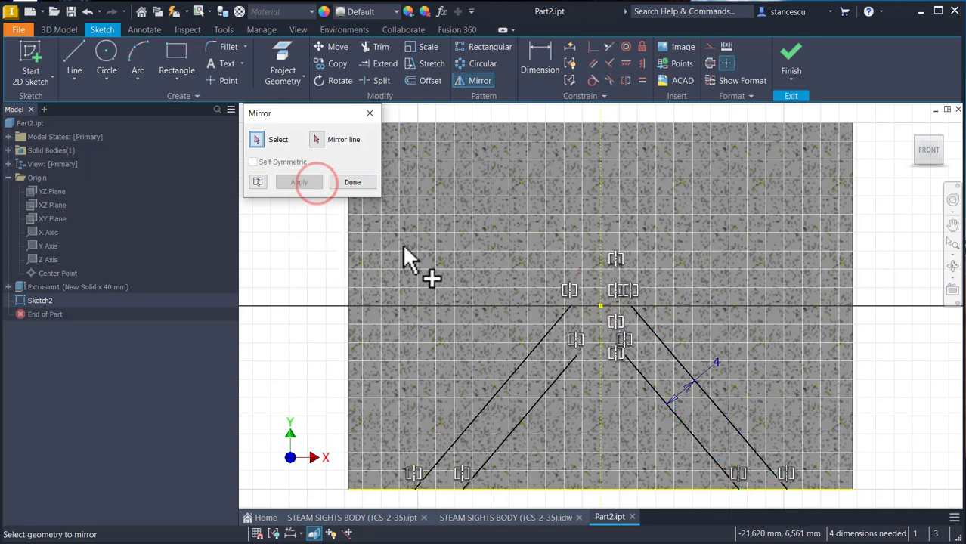
# Step: Connect the upper ends of the inner sloped lines and of the outer sloped lines with two horizontal lines
pyautogui.click(74, 61)
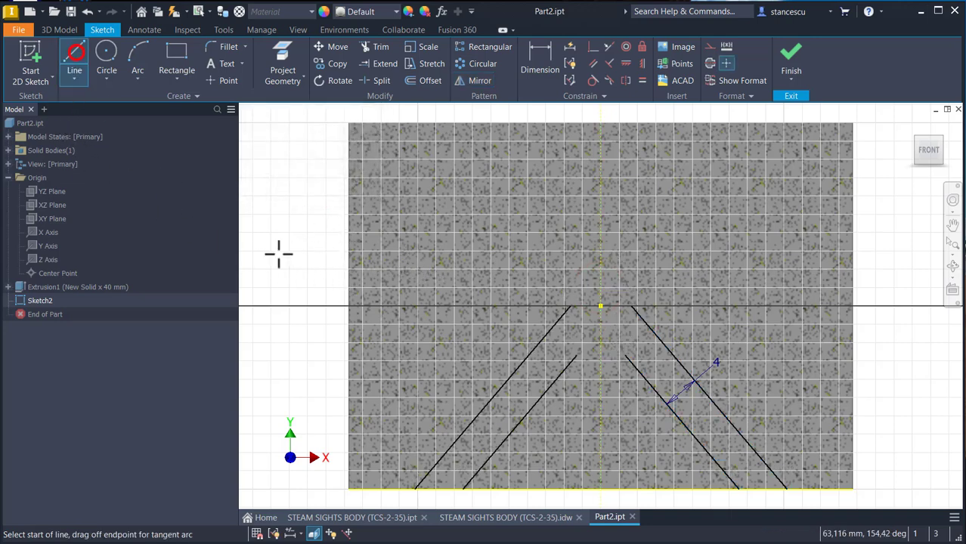
pyautogui.click(577, 354)
pyautogui.doubleClick(624, 355)
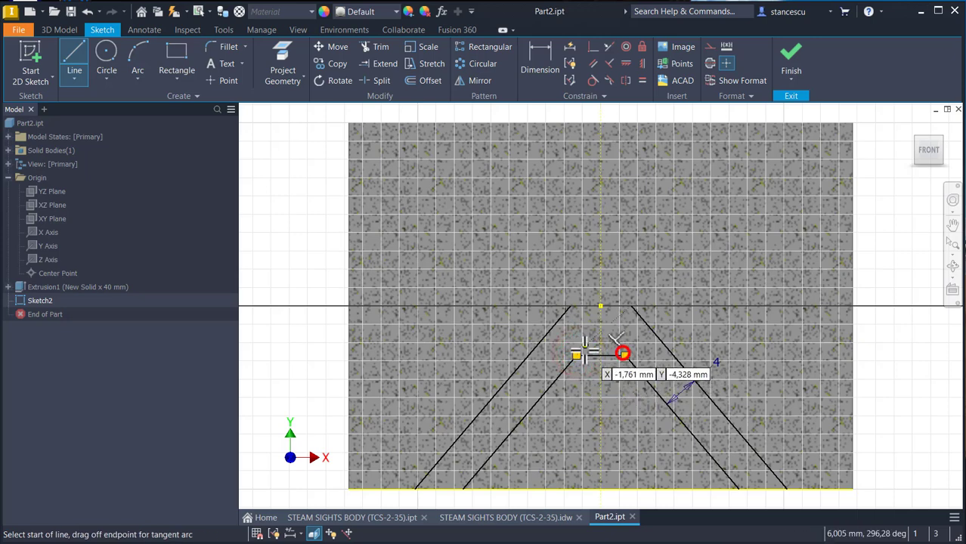
pyautogui.click(570, 305)
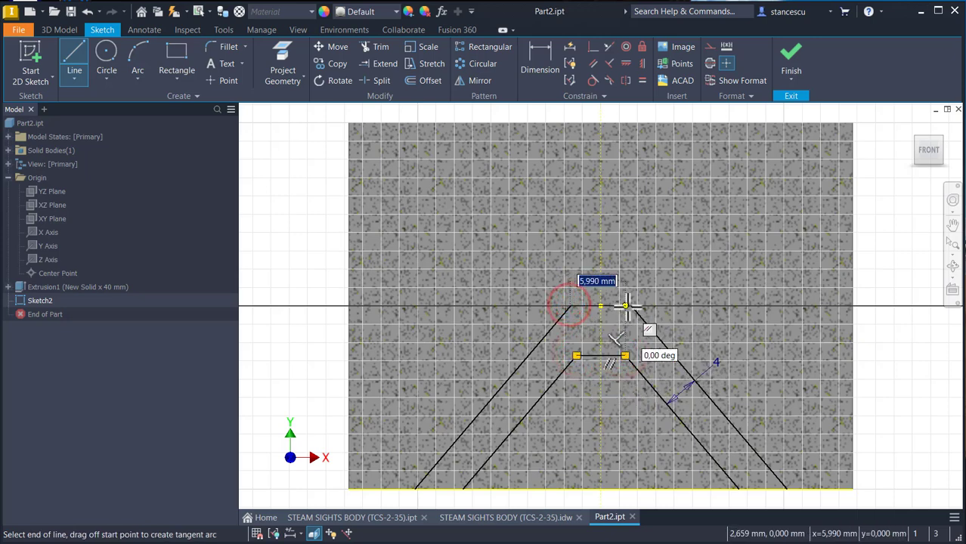
pyautogui.doubleClick(629, 307)
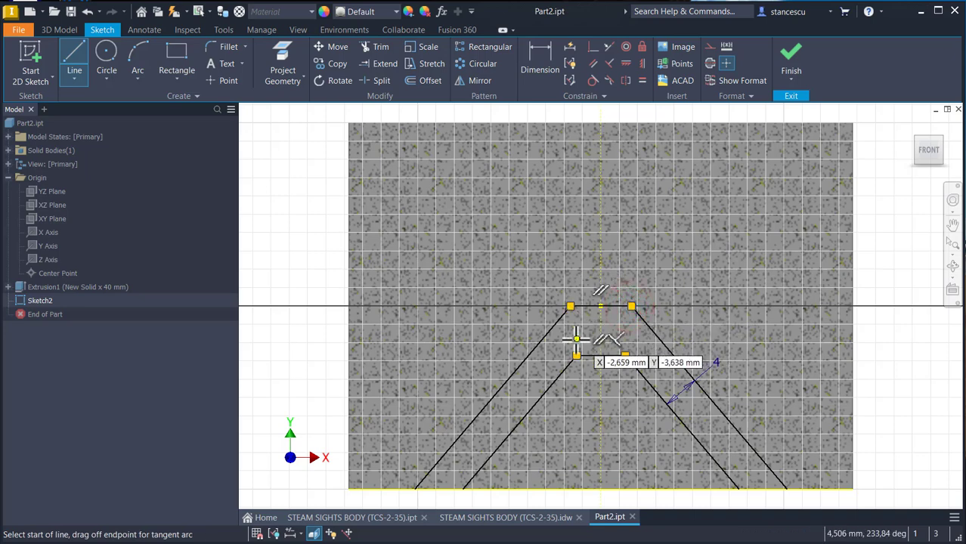
pyautogui.press('Escape')
# Step: Pull the upper horizontal line slightly below the origin and constrain it coincident with the center point
pyautogui.moveTo(625, 307); pyautogui.dragTo(622, 312)
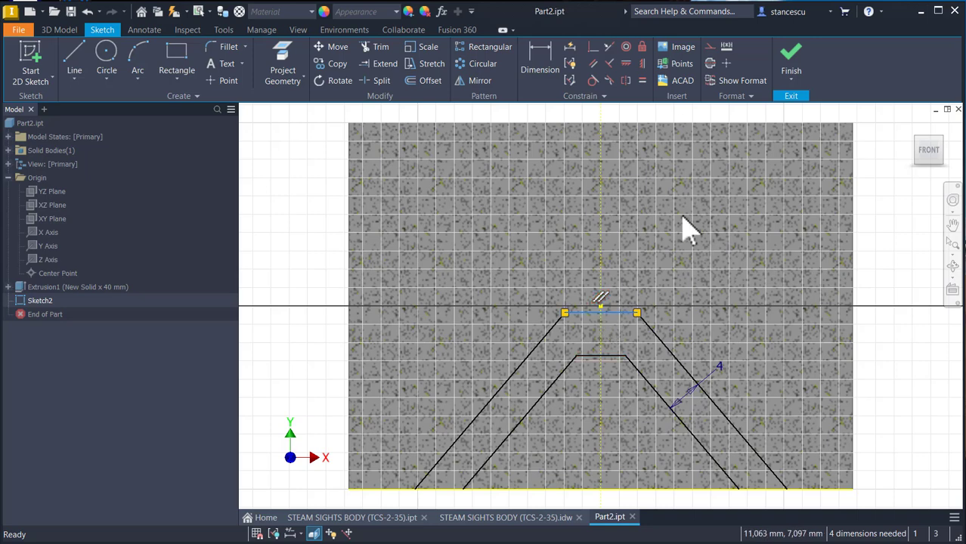
pyautogui.click(592, 48)
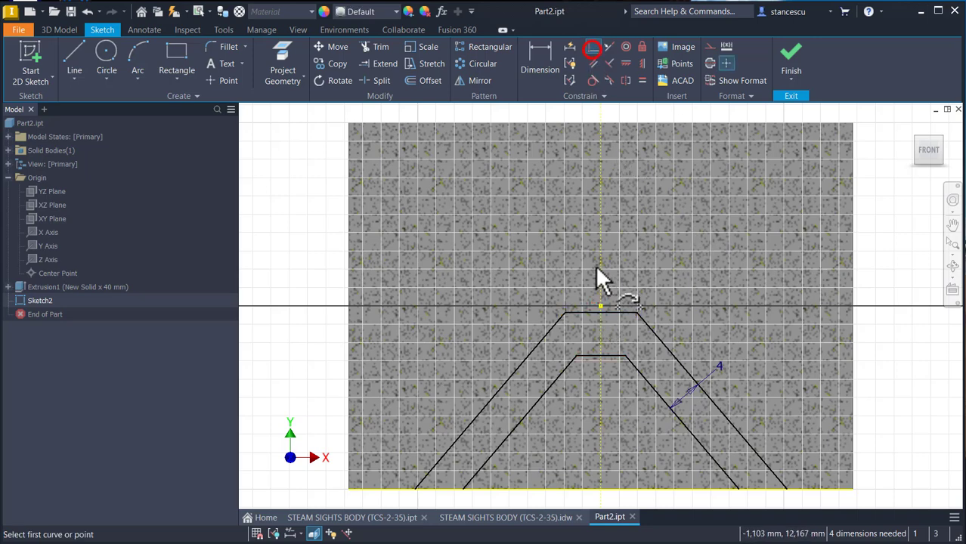
pyautogui.click(600, 310)
pyautogui.click(599, 305)
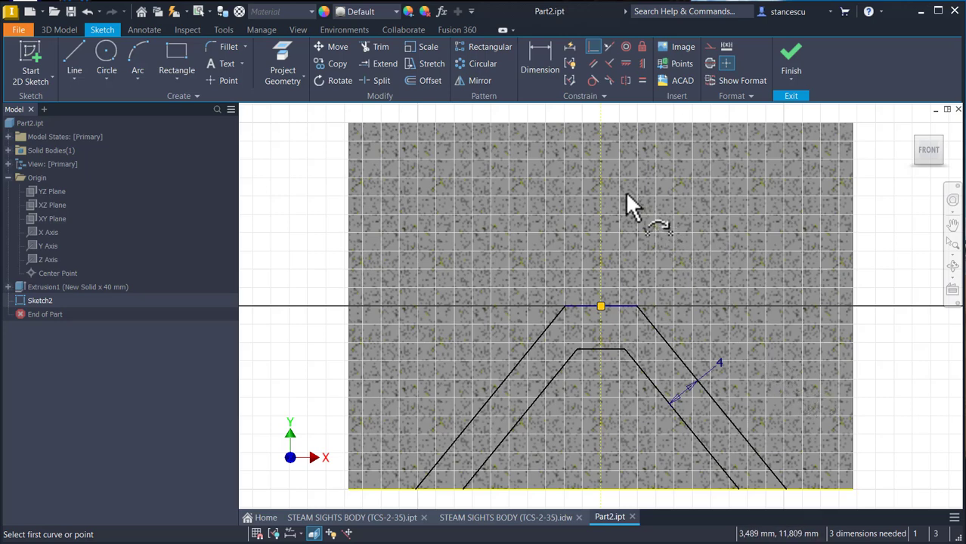
# Step: Dimension the vertical distance between the two horizontal lines and link it to the 4 mm wall thickness dimension (d3)
pyautogui.click(550, 62)
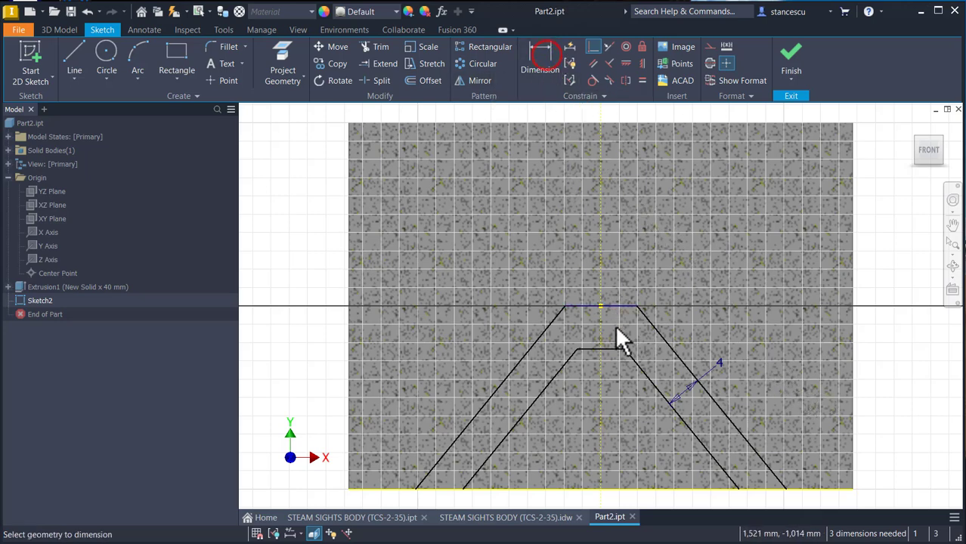
pyautogui.click(608, 348)
pyautogui.click(615, 307)
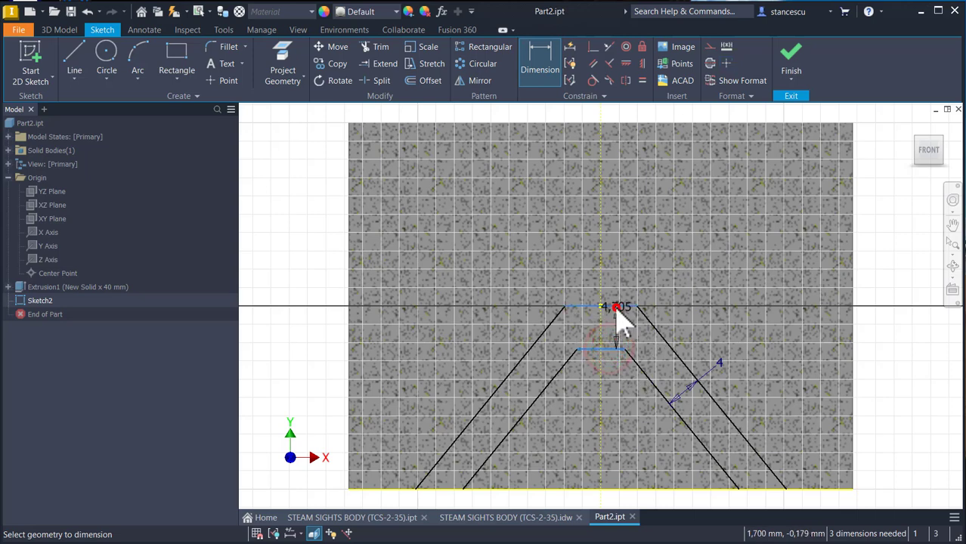
pyautogui.click(884, 340)
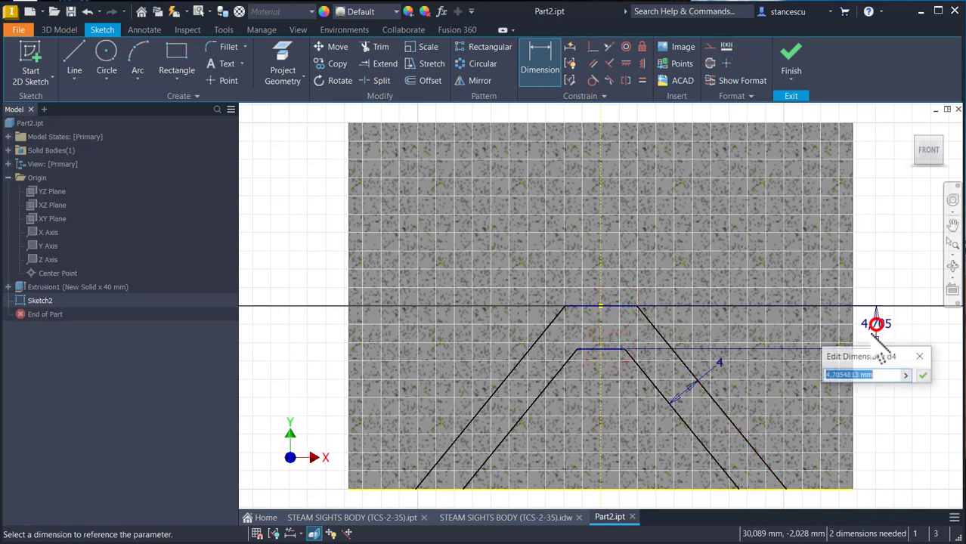
pyautogui.click(719, 364)
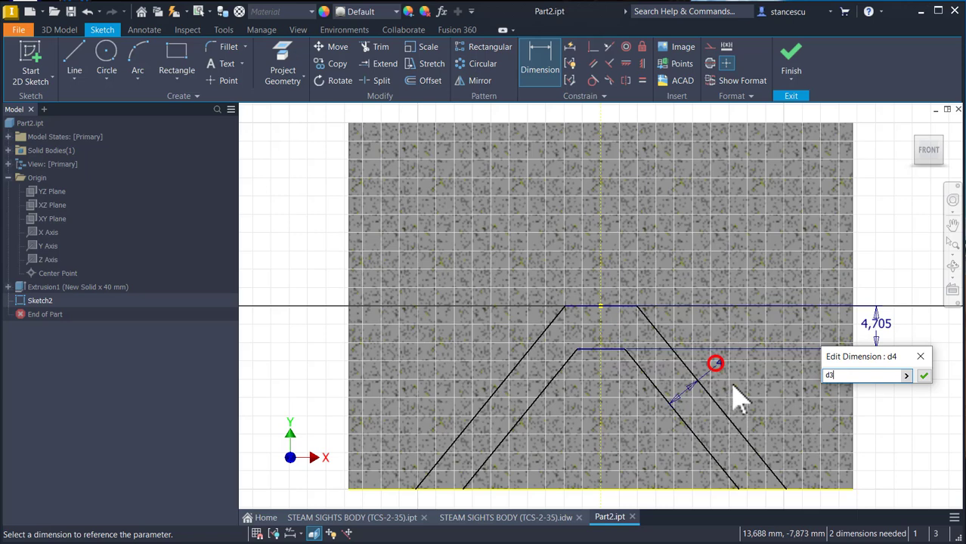
pyautogui.click(924, 375)
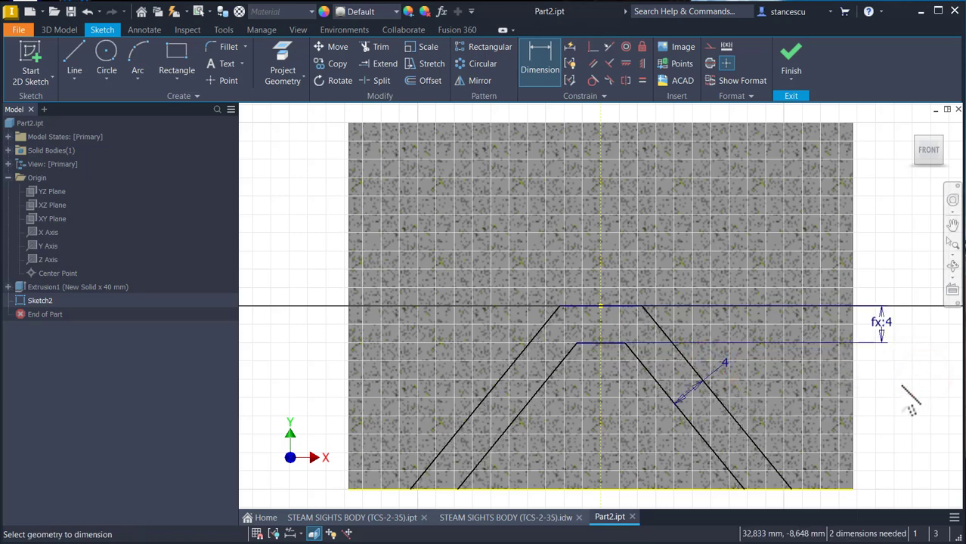
# Step: Dimension the upper horizontal line's length at 5 mm
pyautogui.click(578, 306)
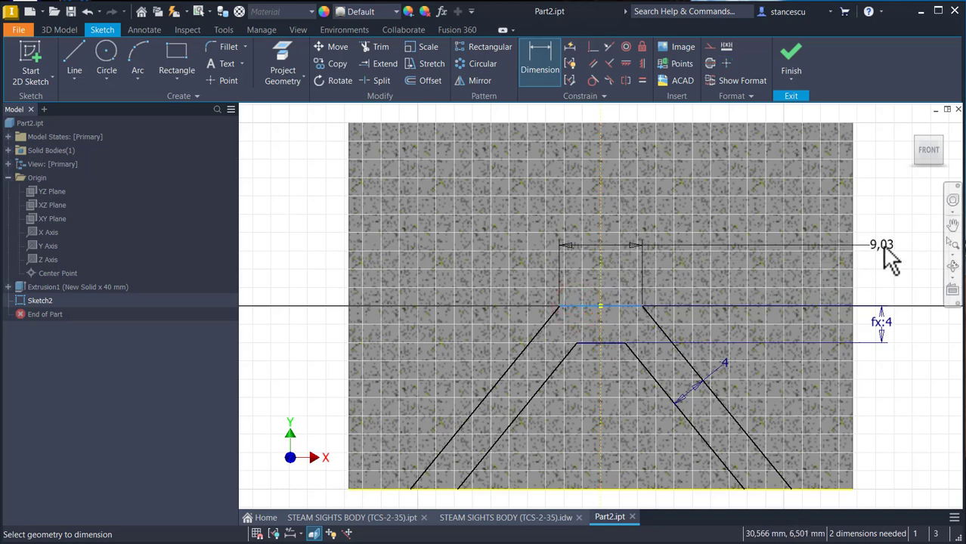
pyautogui.click(881, 244)
pyautogui.press('Return')
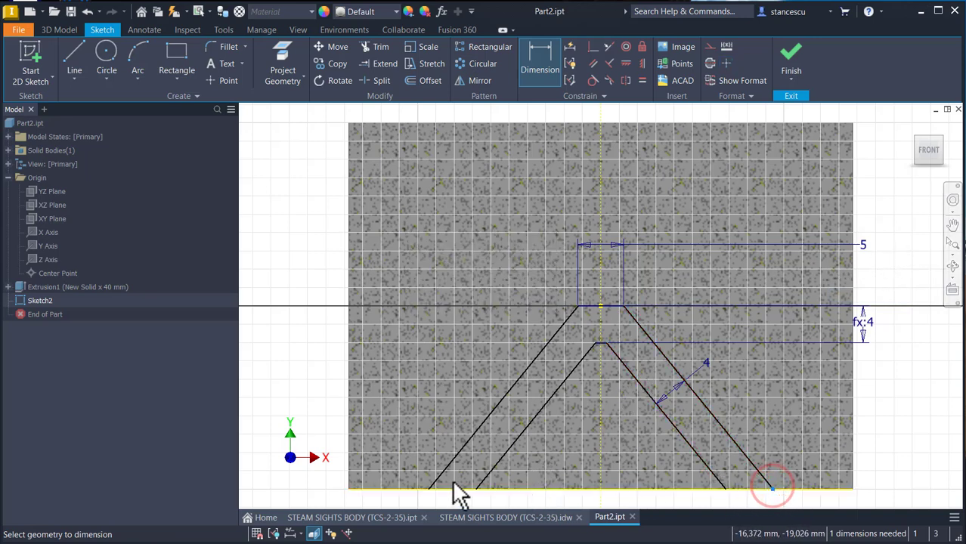
# Step: Dimension the horizontal span between the outer sloped lines' lower endpoints at 35 mm
pyautogui.moveTo(563, 483); pyautogui.dragTo(569, 382, button='middle')
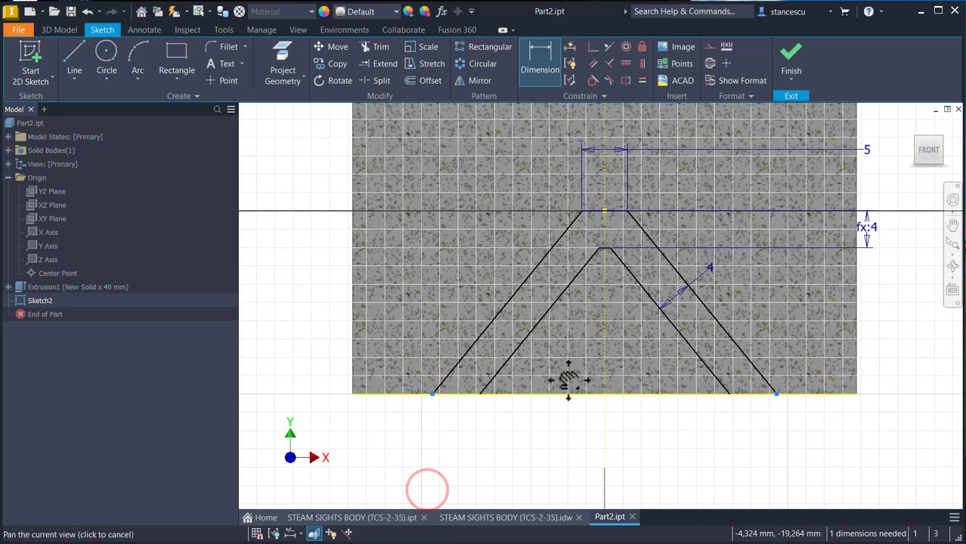
pyautogui.scroll(1, 569, 383)
pyautogui.click(575, 408)
pyautogui.write('35')
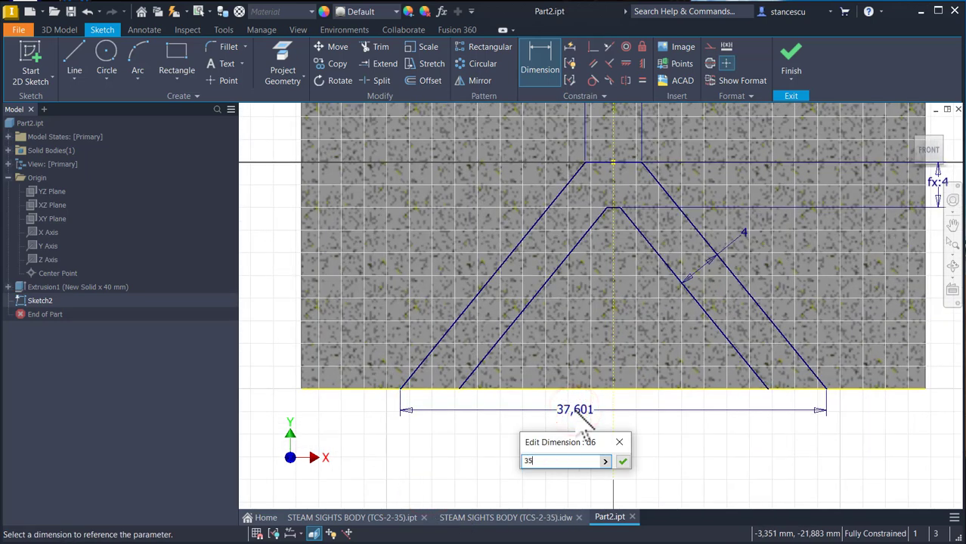
pyautogui.press('Return')
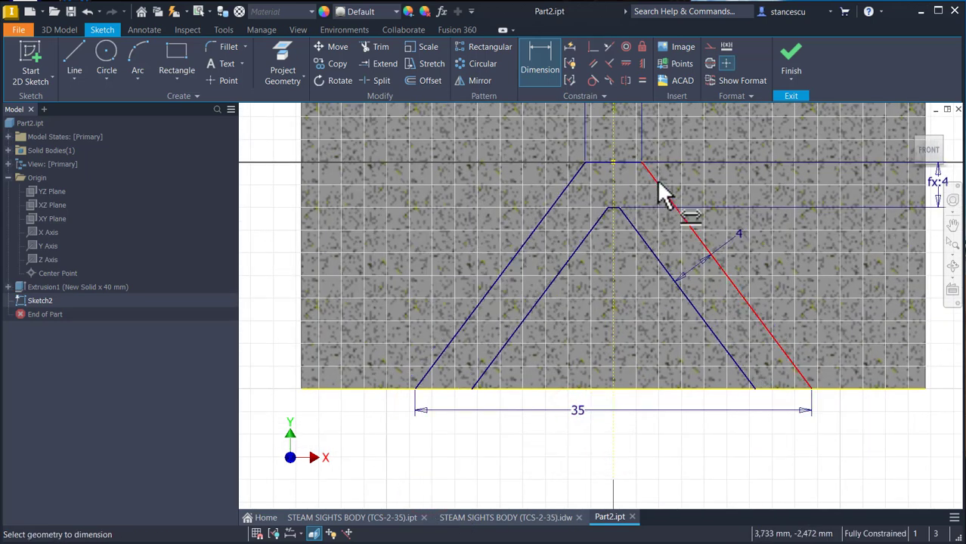
# Step: Finish the sketch and extrude the sloped wall profile symmetrically through all, using Intersect with the cylinder
pyautogui.click(796, 68)
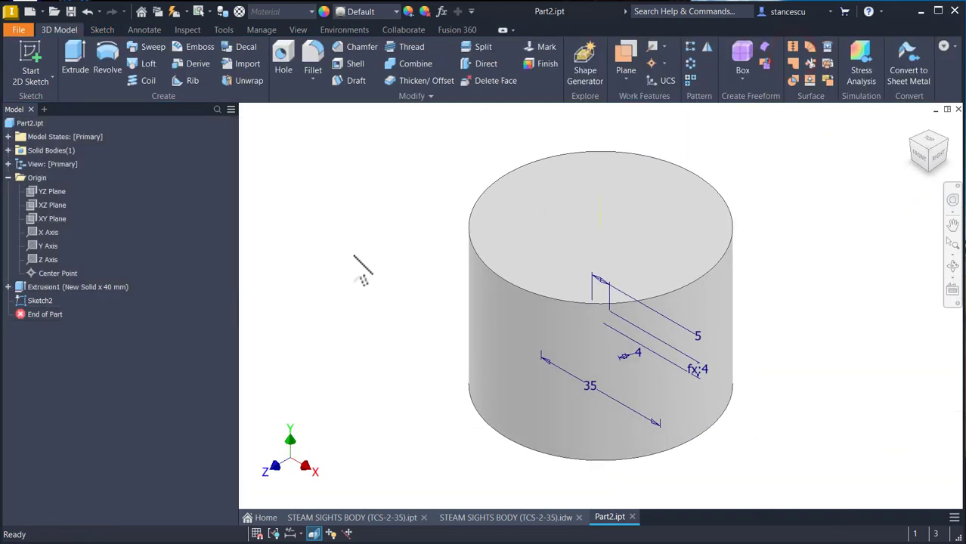
pyautogui.press('F6')
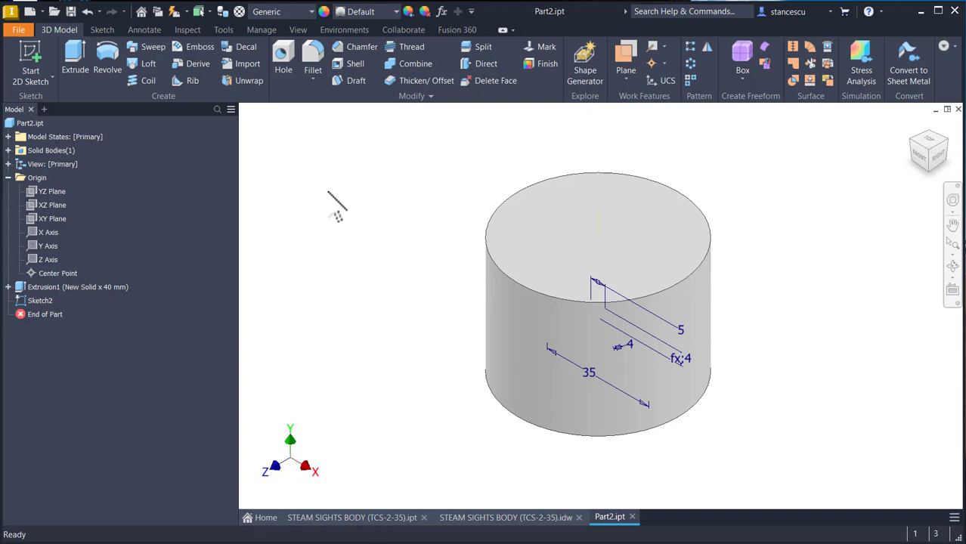
pyautogui.click(75, 62)
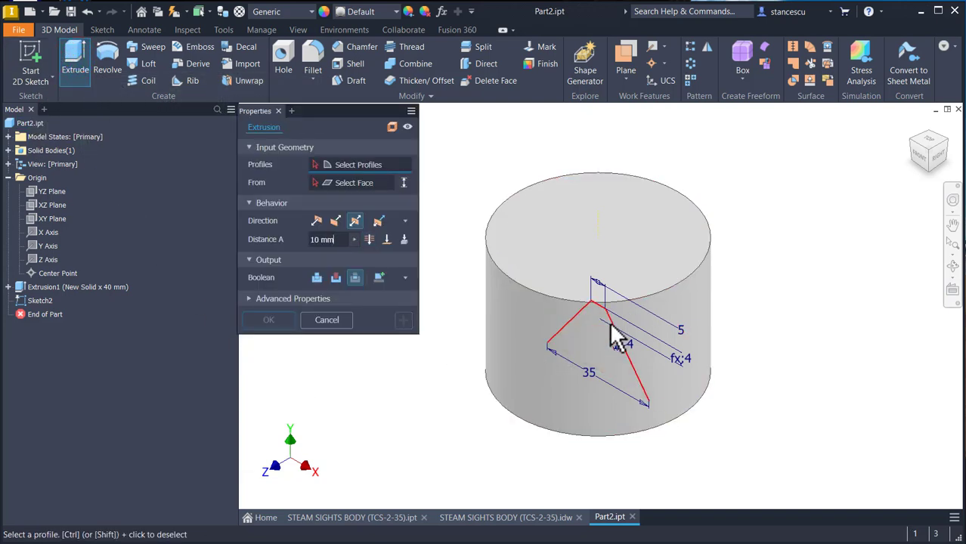
pyautogui.scroll(2, 610, 335)
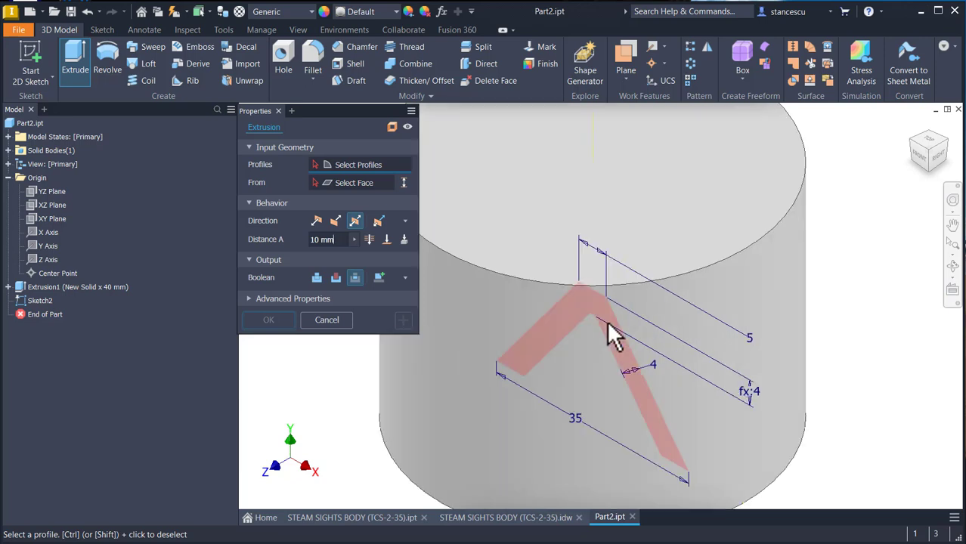
pyautogui.click(613, 330)
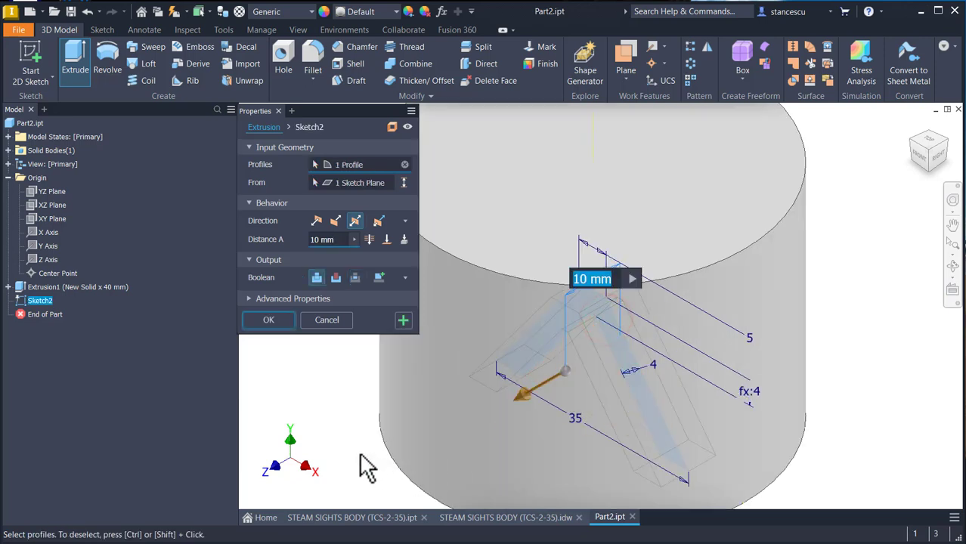
pyautogui.click(368, 240)
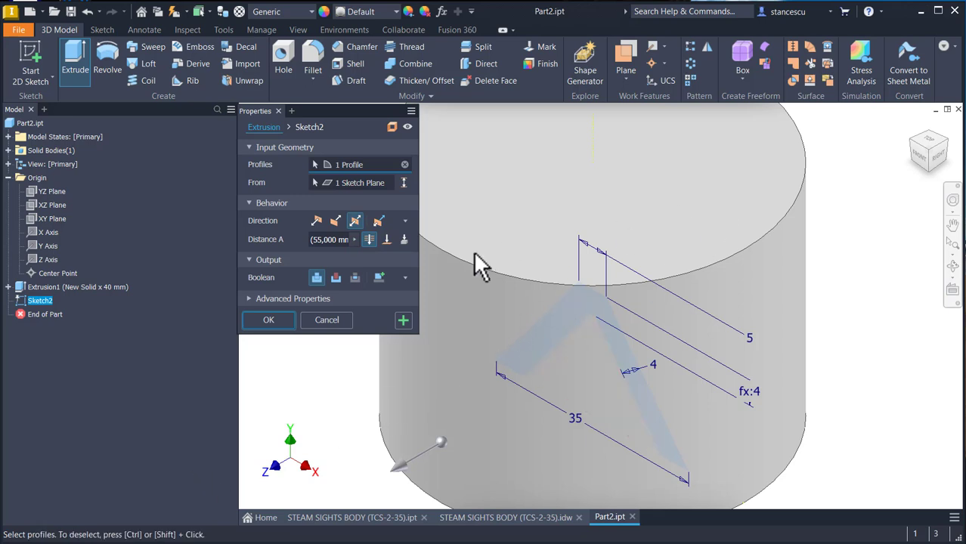
pyautogui.click(355, 278)
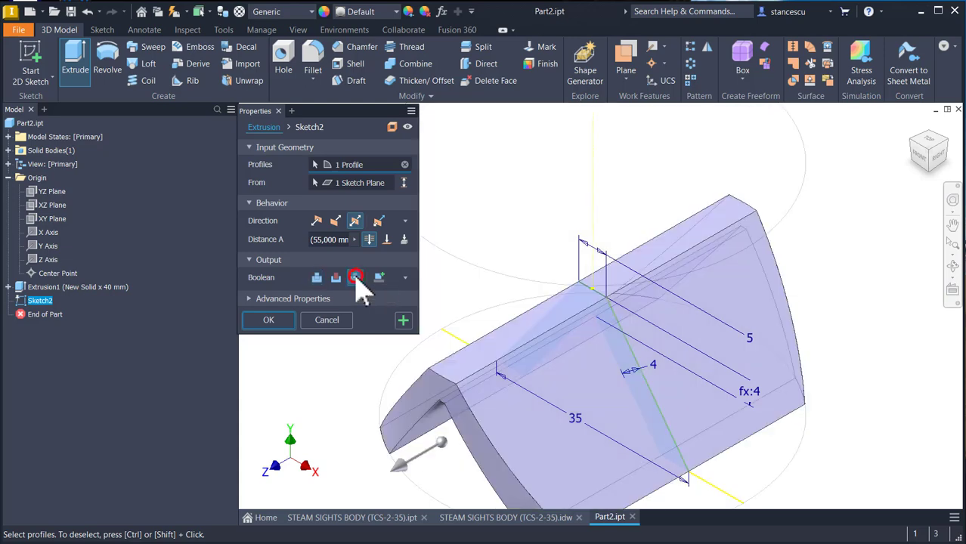
pyautogui.moveTo(554, 203)
pyautogui.keyDown('shift'); pyautogui.mouseDown(button='middle')
pyautogui.moveTo(552, 194)
pyautogui.moveTo(511, 244)
pyautogui.mouseUp(button='middle'); pyautogui.keyUp('shift')
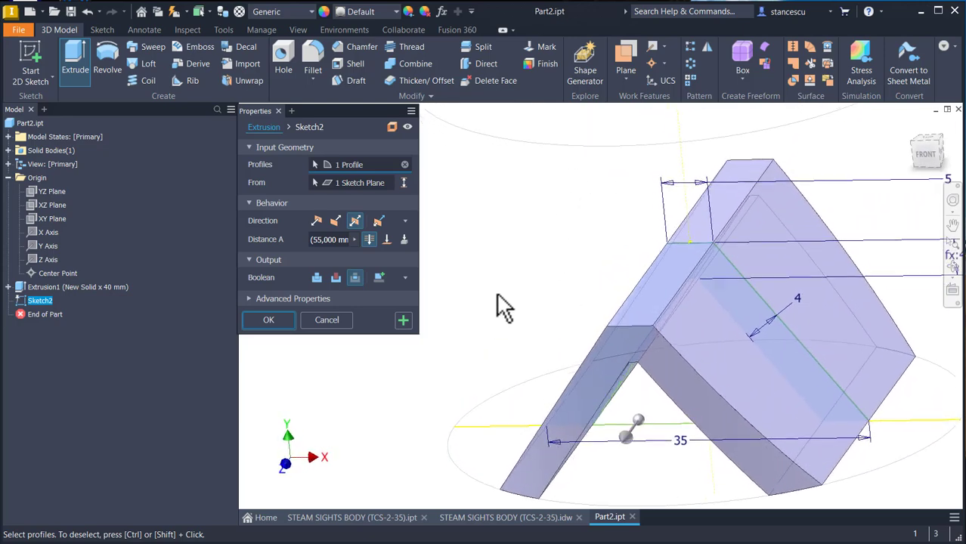
pyautogui.press('F6')
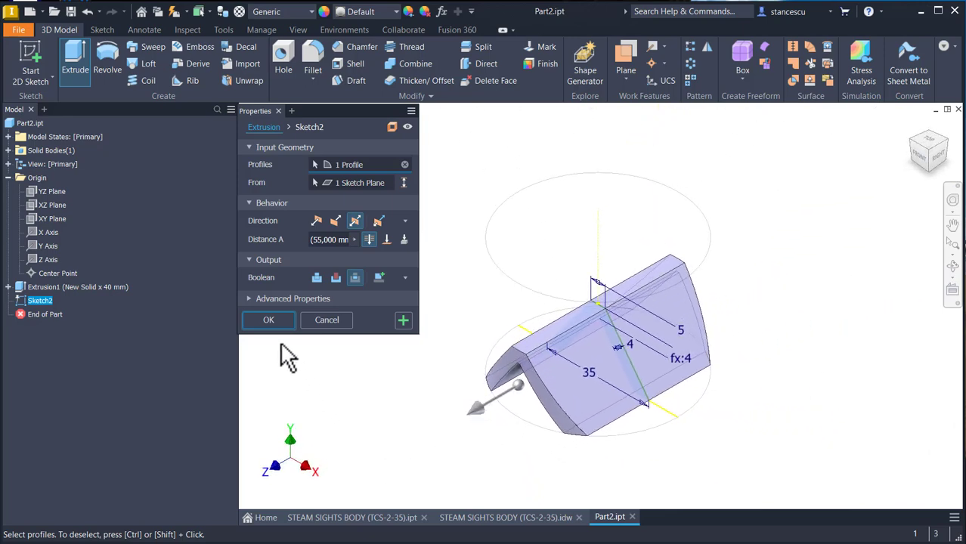
pyautogui.click(279, 320)
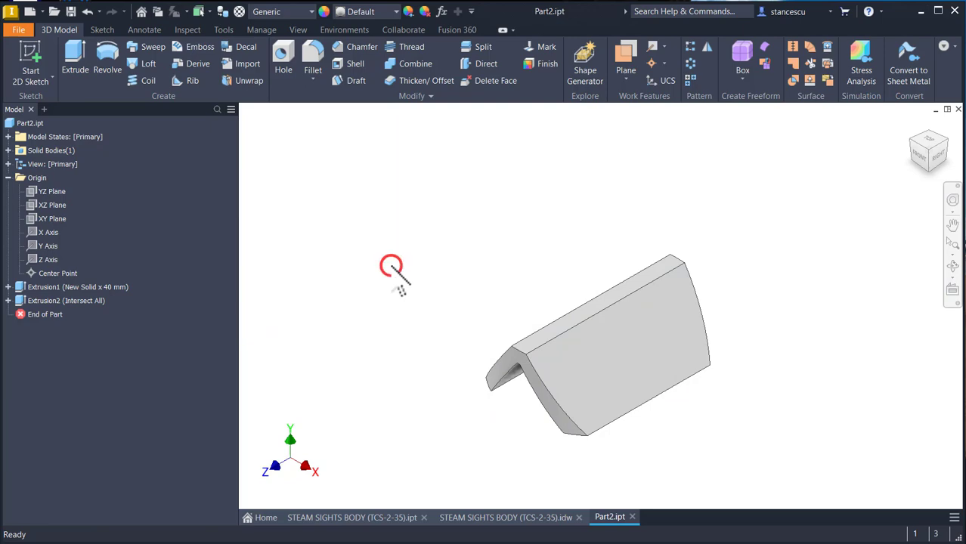
# Step: Switch to the finished STEAM SIGHTS BODY (TCS-2-35).ipt model and examine the square post inside the central chamber
pyautogui.click(351, 518)
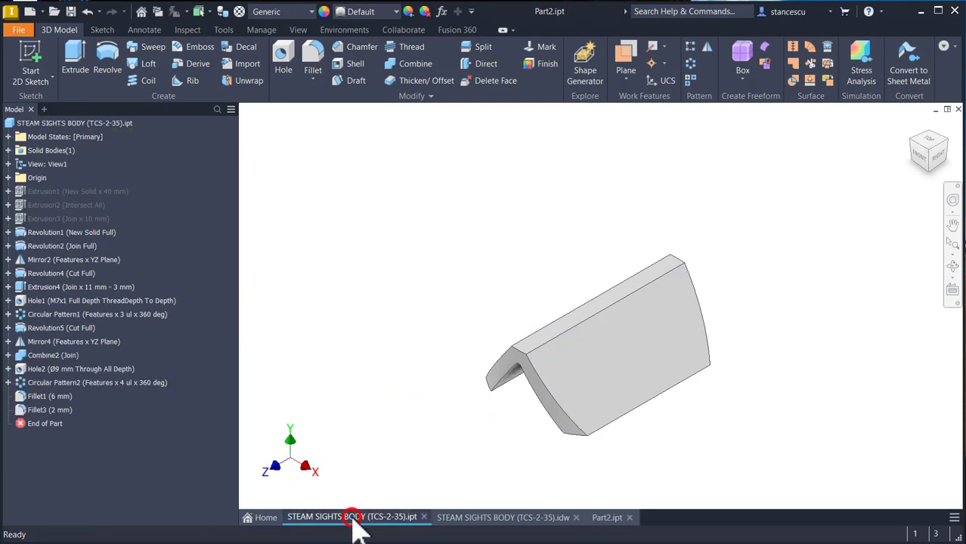
pyautogui.scroll(10, 593, 345)
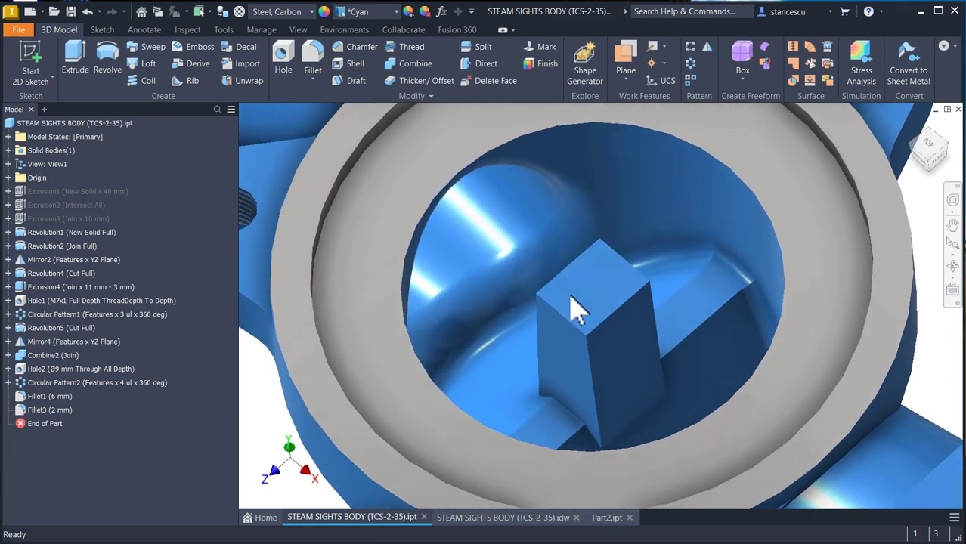
pyautogui.keyDown('shift'); pyautogui.moveTo(576, 309); pyautogui.dragTo(592, 361, button='middle'); pyautogui.keyUp('shift')
pyautogui.press('F6')
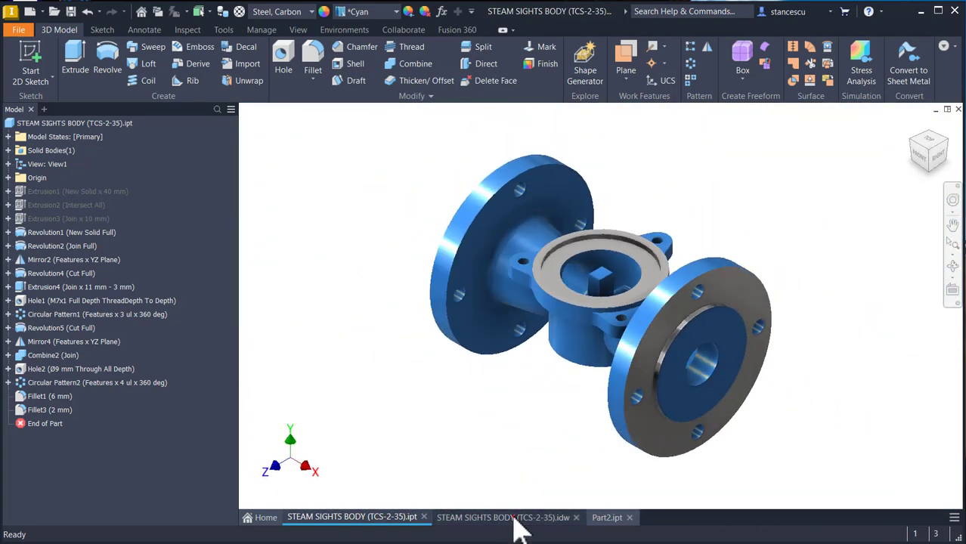
# Step: Open the STEAM SIGHTS BODY (TCS-2-35).idw drawing and examine the central post's height and width dimensions in the front and top views
pyautogui.click(514, 516)
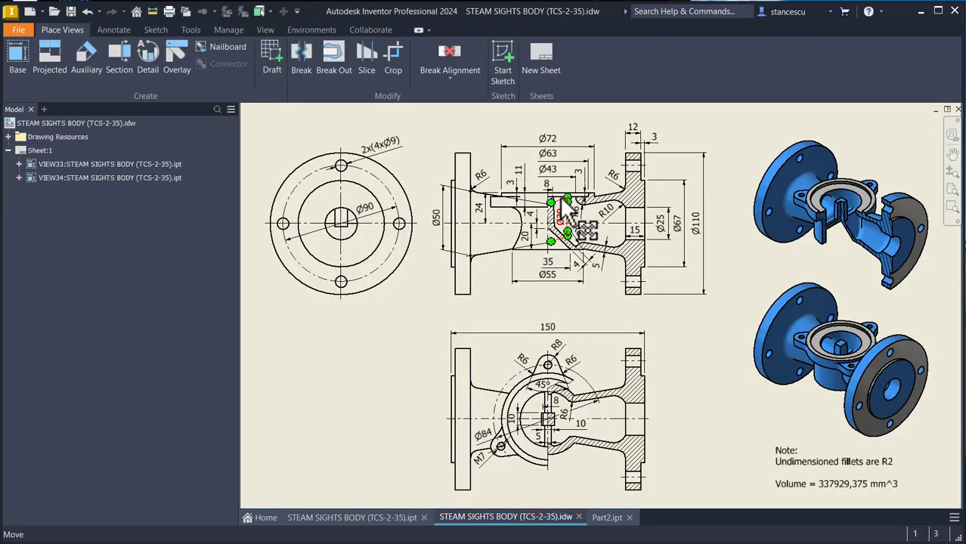
pyautogui.scroll(3, 559, 197)
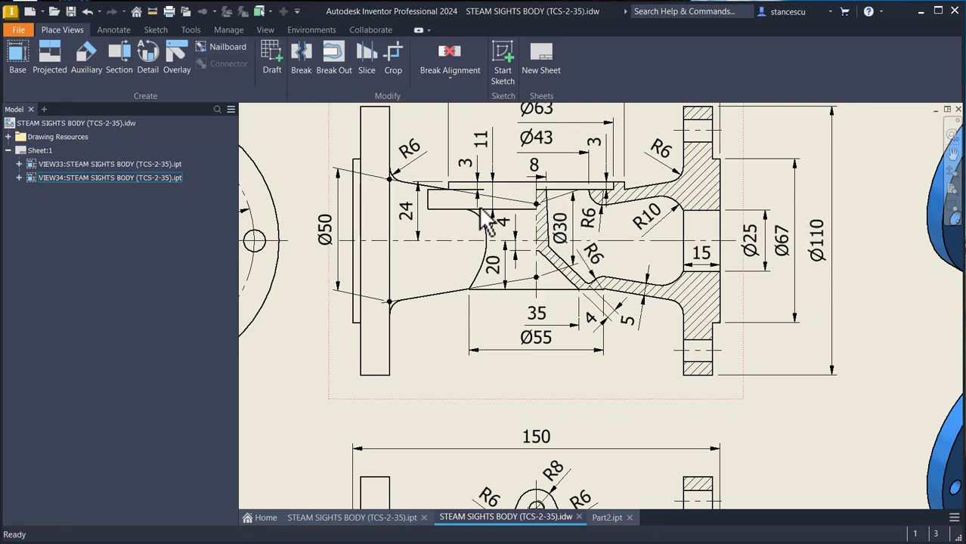
pyautogui.click(415, 210)
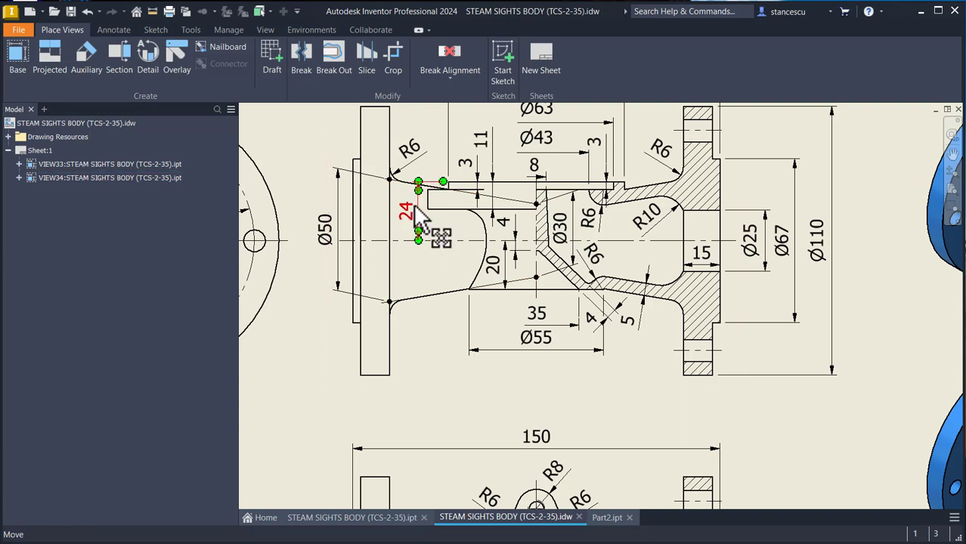
pyautogui.click(474, 175)
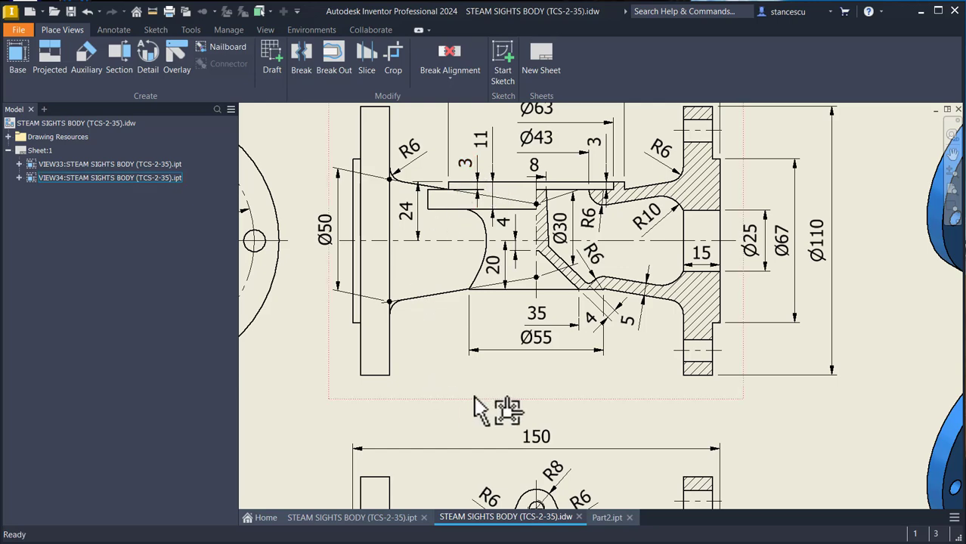
pyautogui.moveTo(478, 396); pyautogui.dragTo(485, 259, button='middle')
pyautogui.moveTo(511, 321); pyautogui.dragTo(509, 277, button='middle')
pyautogui.click(545, 408)
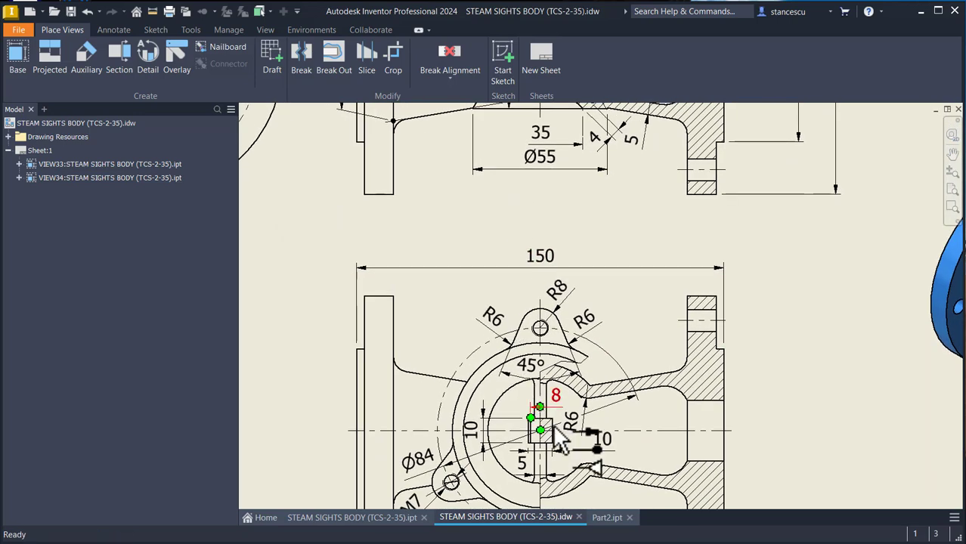
pyautogui.moveTo(532, 167); pyautogui.dragTo(531, 313, button='middle')
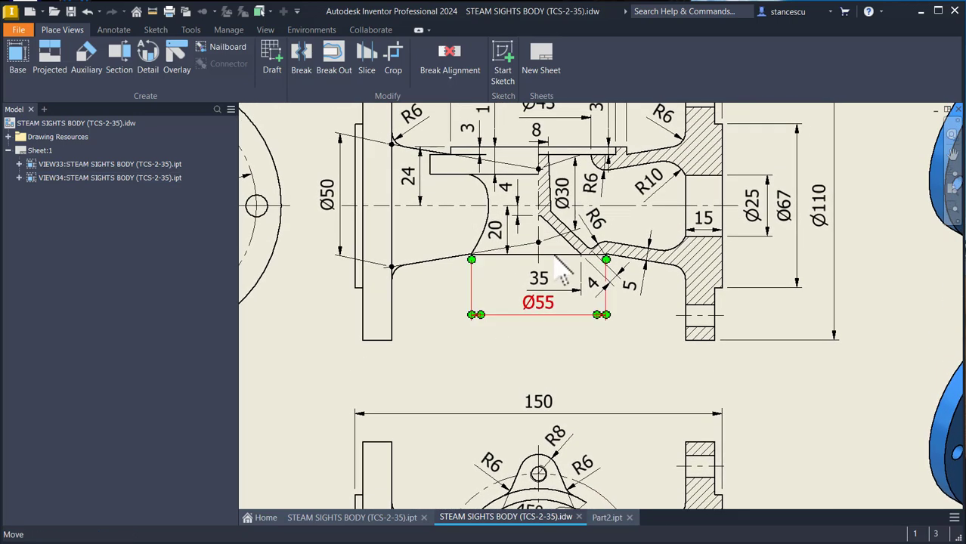
pyautogui.press('Escape')
pyautogui.scroll(2, 555, 165)
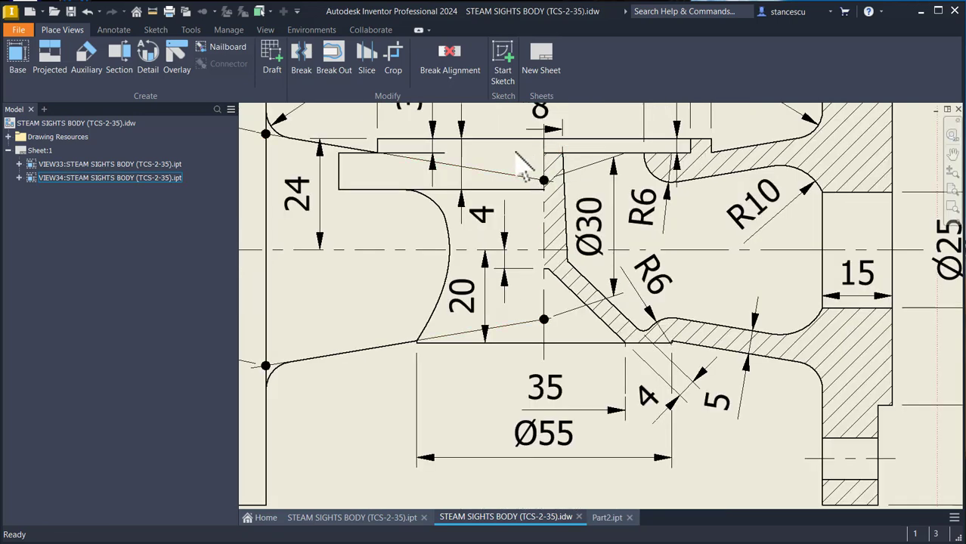
pyautogui.moveTo(529, 336); pyautogui.dragTo(503, 168, button='middle')
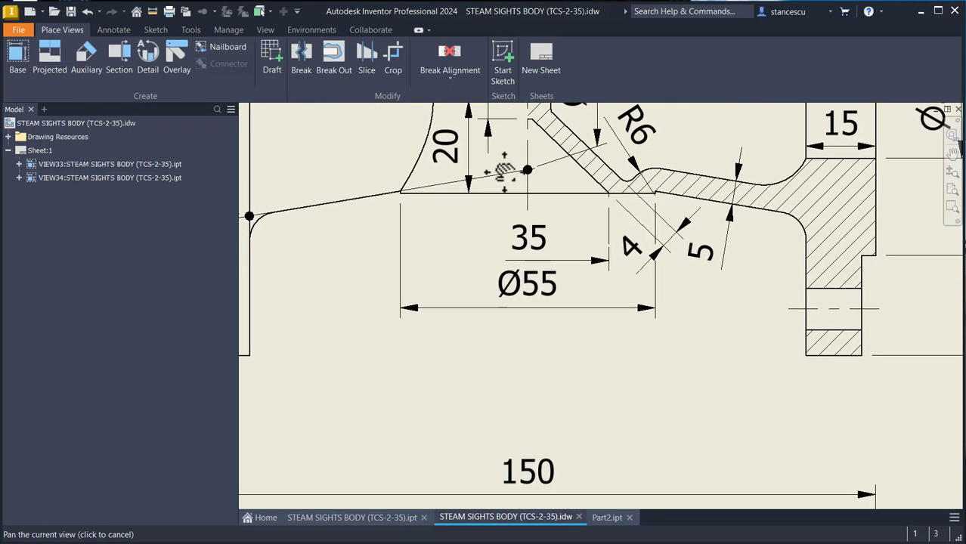
pyautogui.moveTo(554, 351)
pyautogui.mouseDown(button='middle')
pyautogui.moveTo(559, 185)
pyautogui.moveTo(576, 205)
pyautogui.mouseUp(button='middle')
pyautogui.moveTo(572, 295); pyautogui.dragTo(581, 176, button='middle')
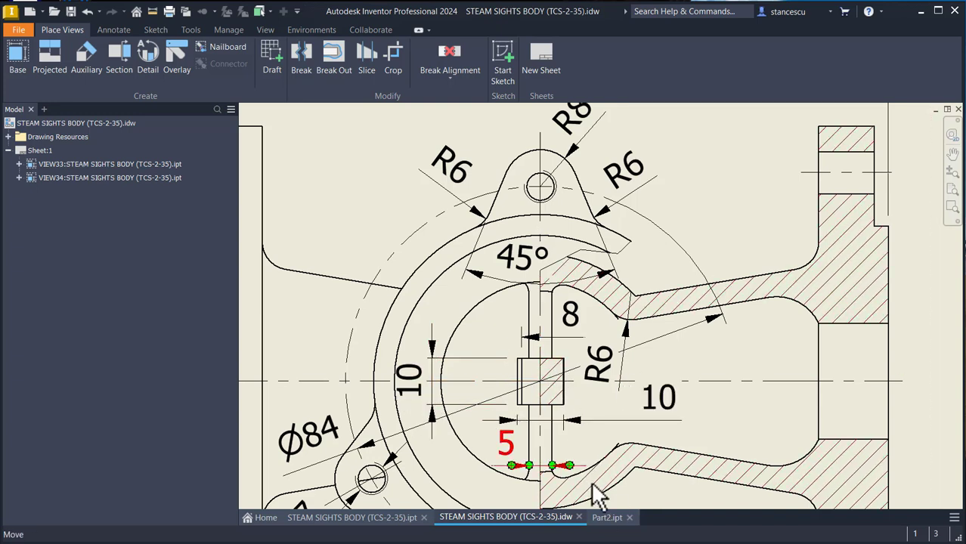
# Step: Return to Part2.ipt and start a sketch on the XY Plane with the graphics sliced
pyautogui.click(599, 516)
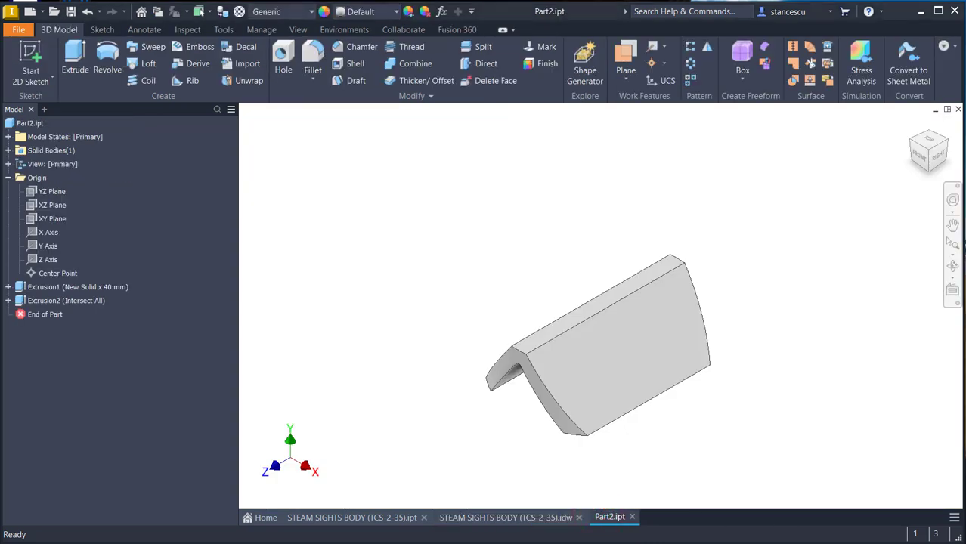
pyautogui.click(42, 226)
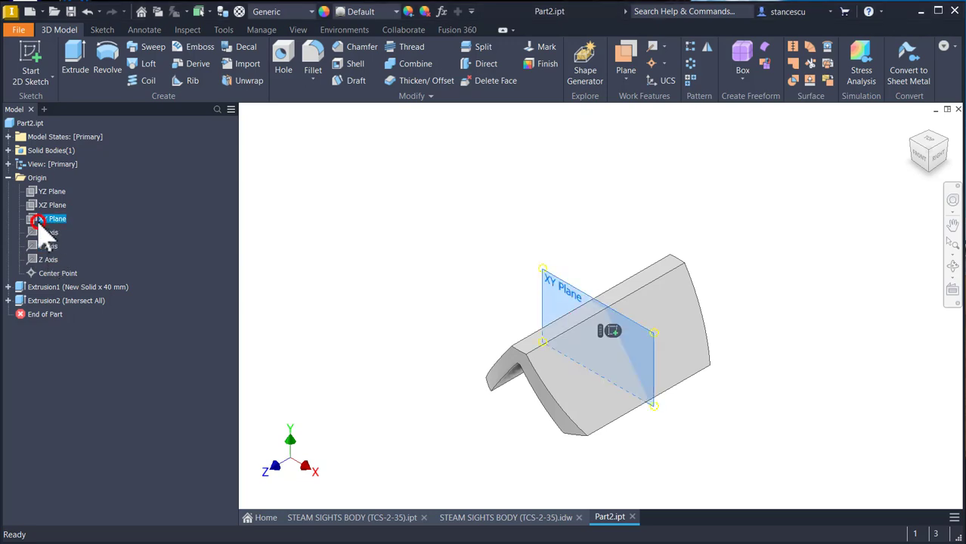
pyautogui.click(614, 333)
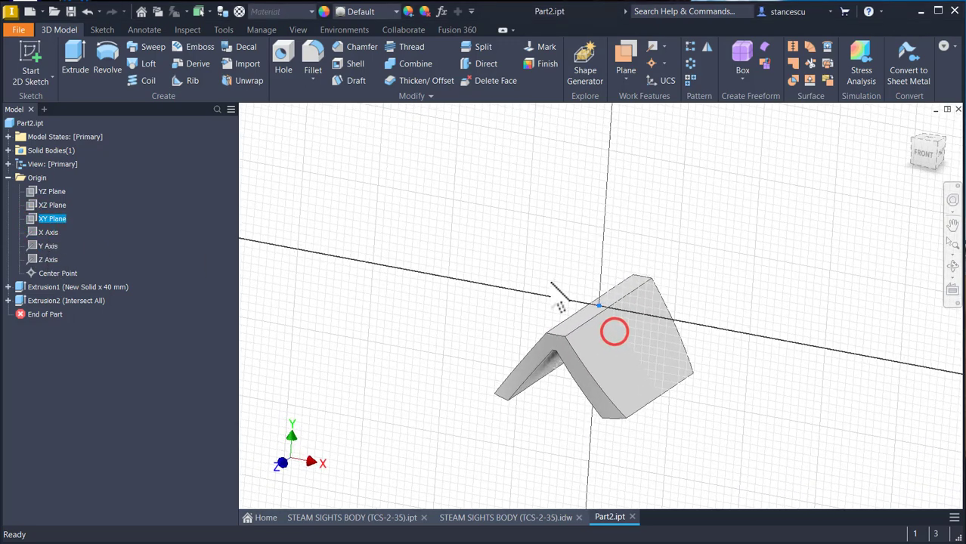
pyautogui.press('F7')
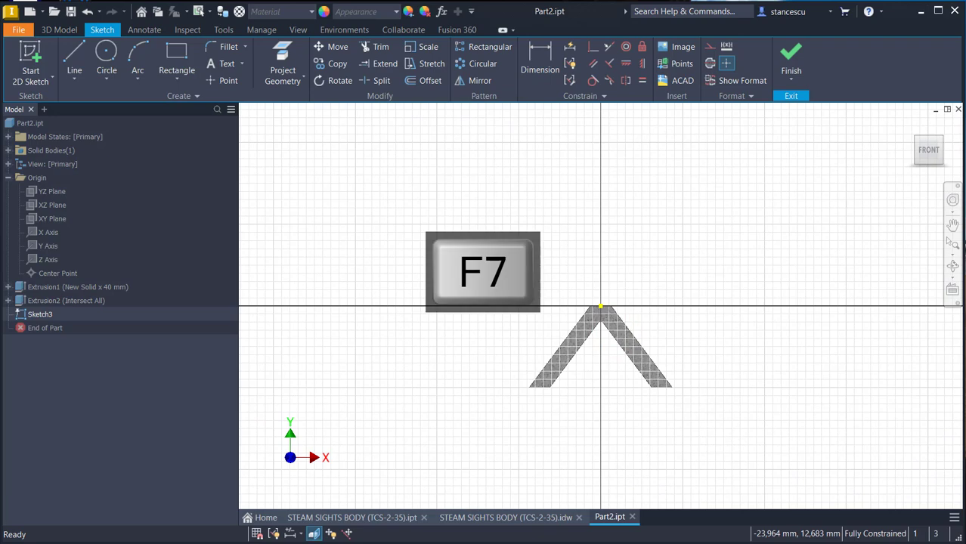
# Step: Sketch a tapered three-line post profile from the left outer sloped edge to the right one, with a horizontal top about 7 mm wide
pyautogui.click(74, 55)
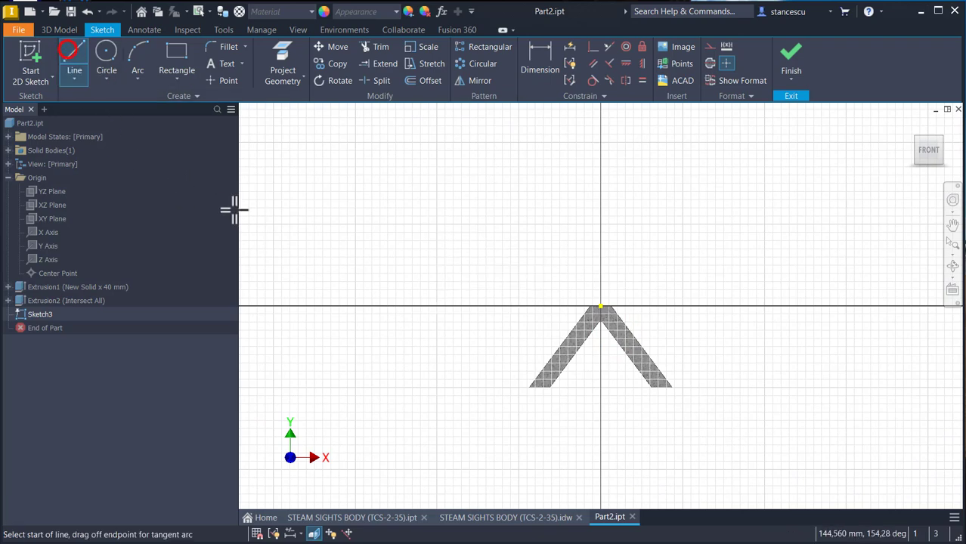
pyautogui.scroll(-3, 546, 254)
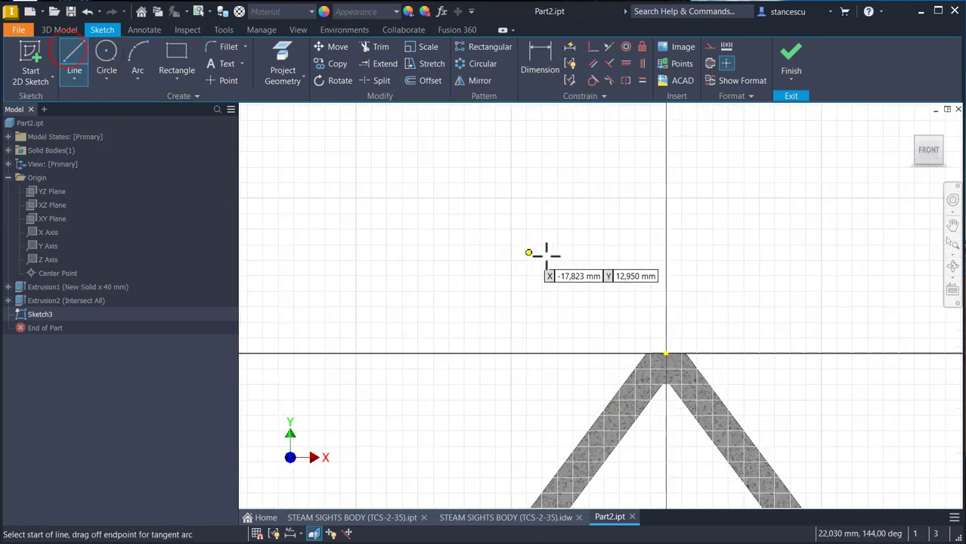
pyautogui.click(618, 392)
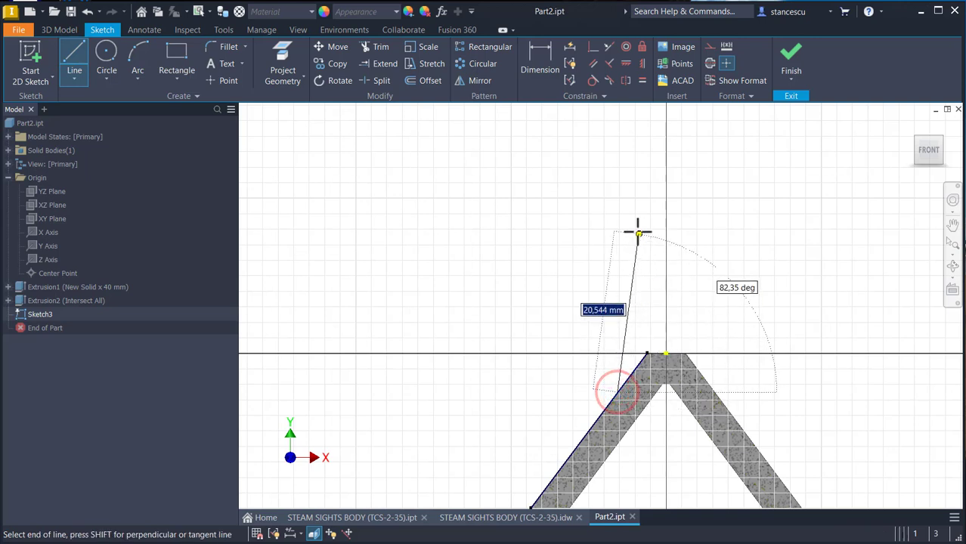
pyautogui.click(637, 202)
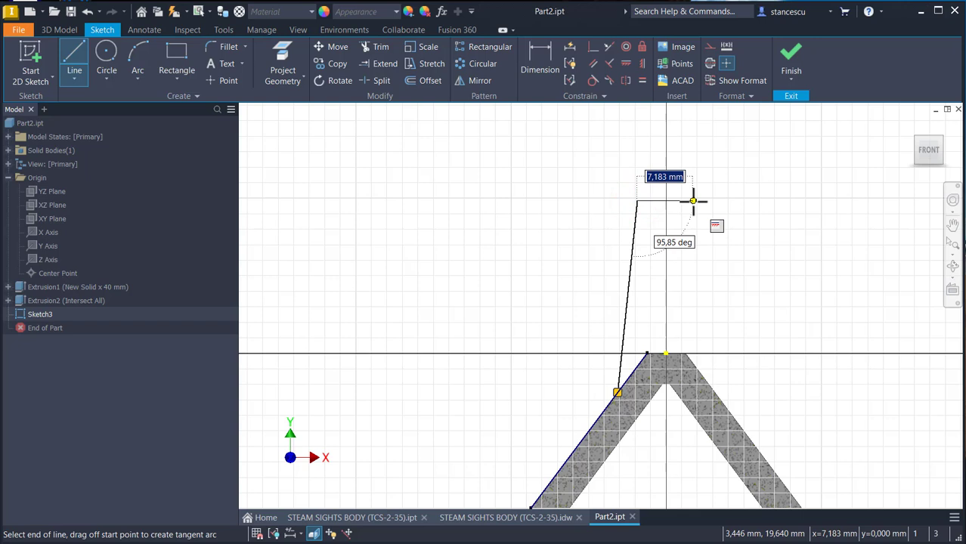
pyautogui.click(693, 201)
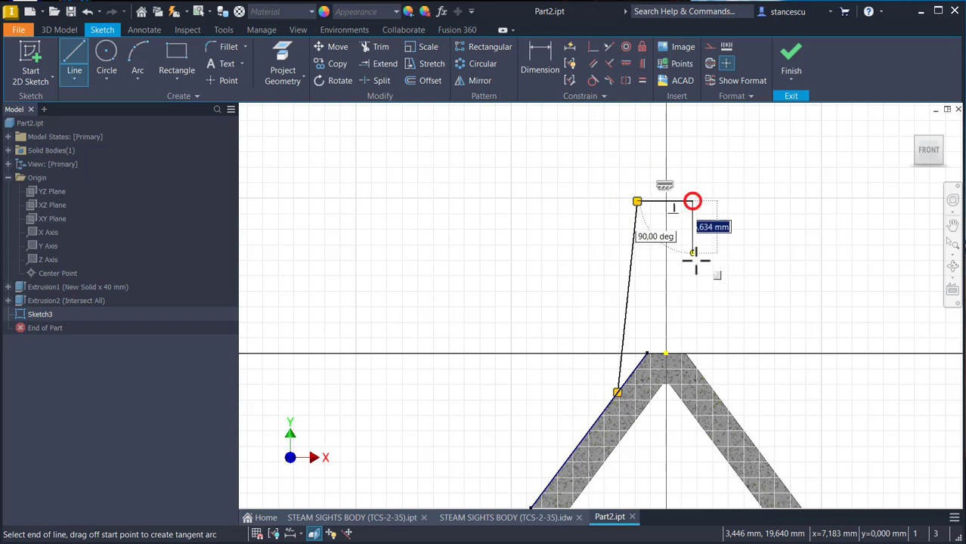
pyautogui.doubleClick(715, 392)
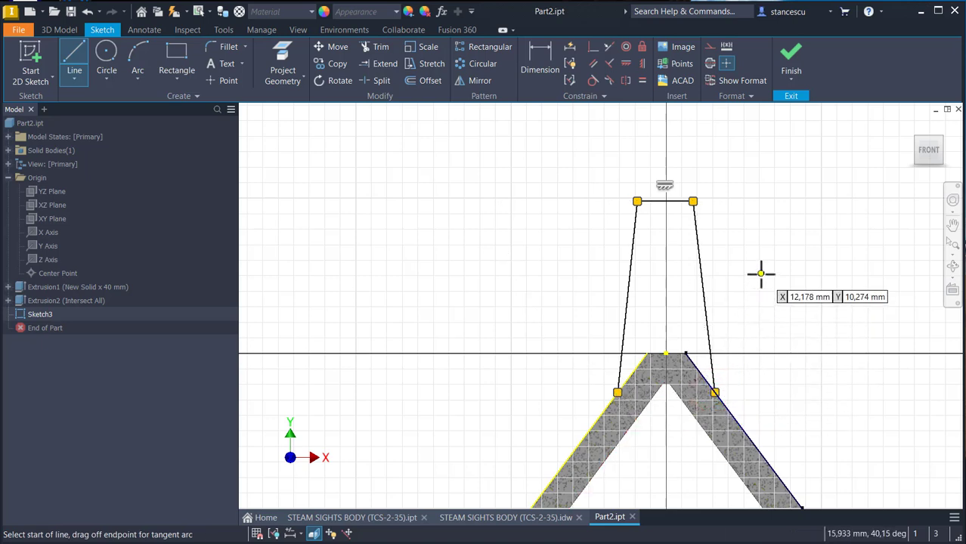
# Step: Dimension the height of the post profile's top edge above the origin as 24-3 mm
pyautogui.click(541, 52)
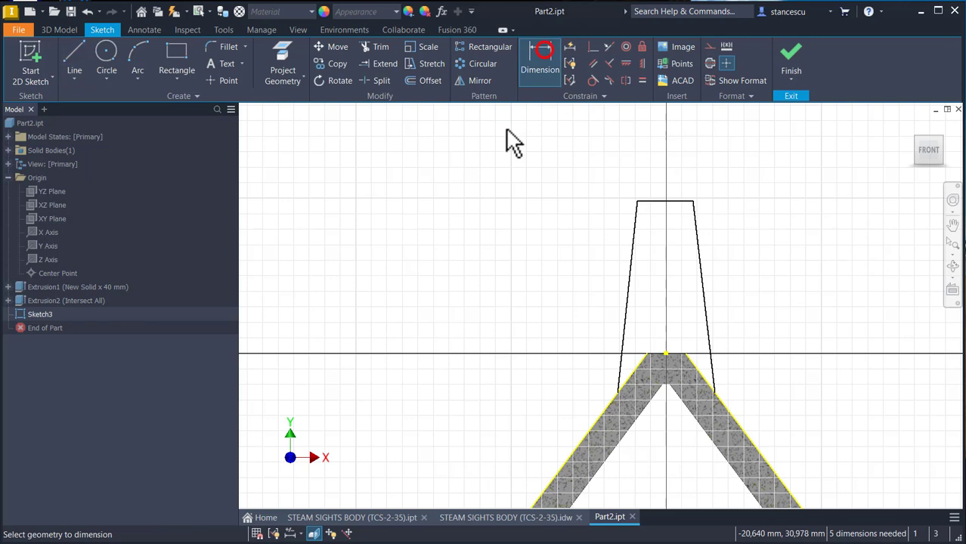
pyautogui.click(646, 202)
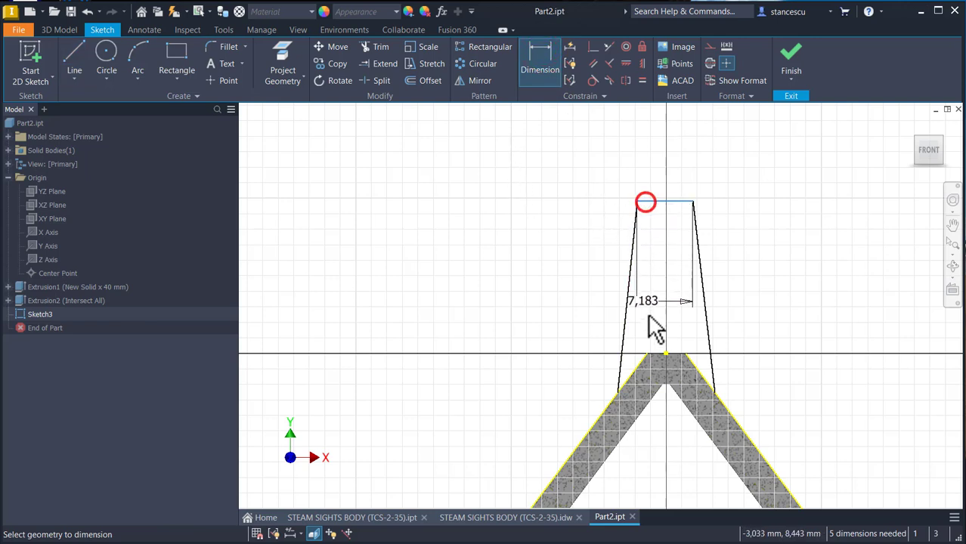
pyautogui.click(665, 355)
pyautogui.click(564, 313)
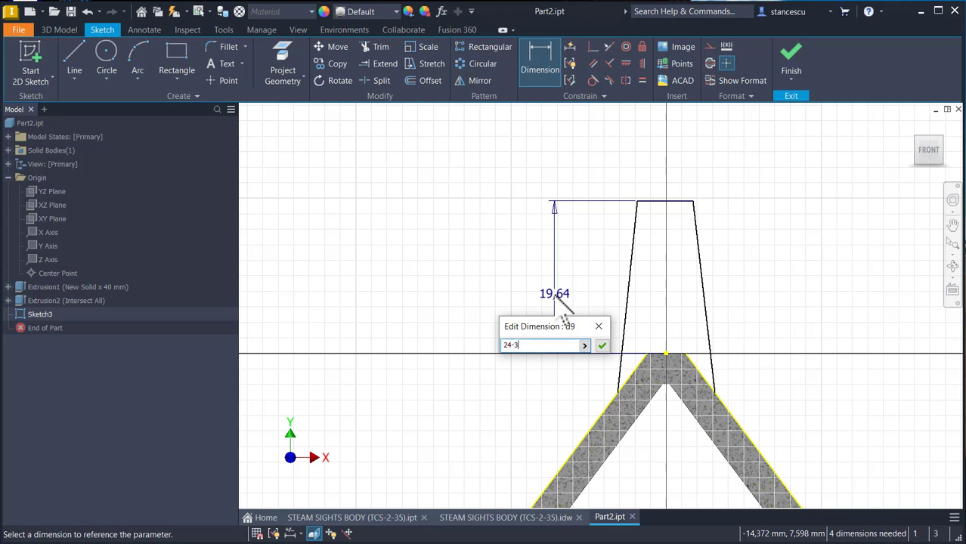
pyautogui.press('Return')
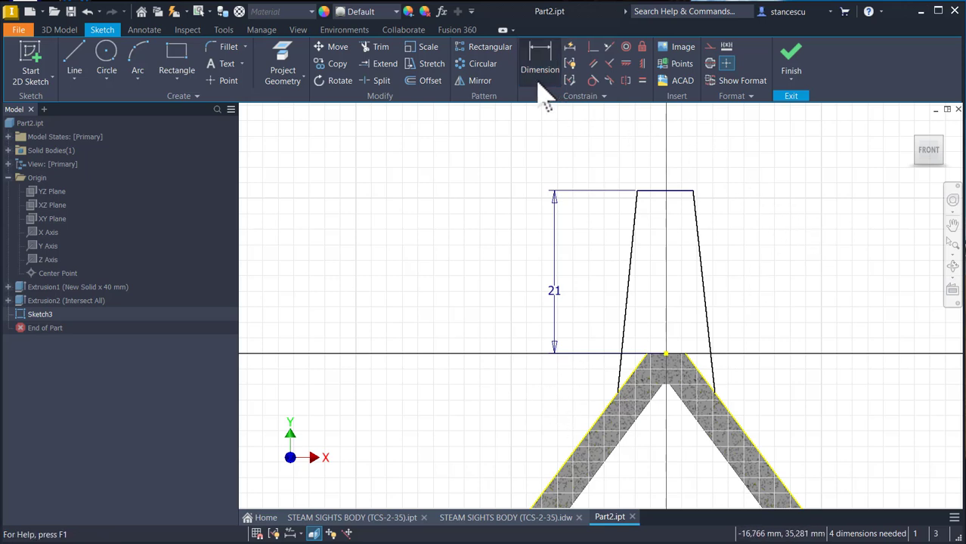
# Step: Dimension the post profile's top edge as 8 mm wide and the distance between its lower endpoints as 10 mm
pyautogui.click(656, 189)
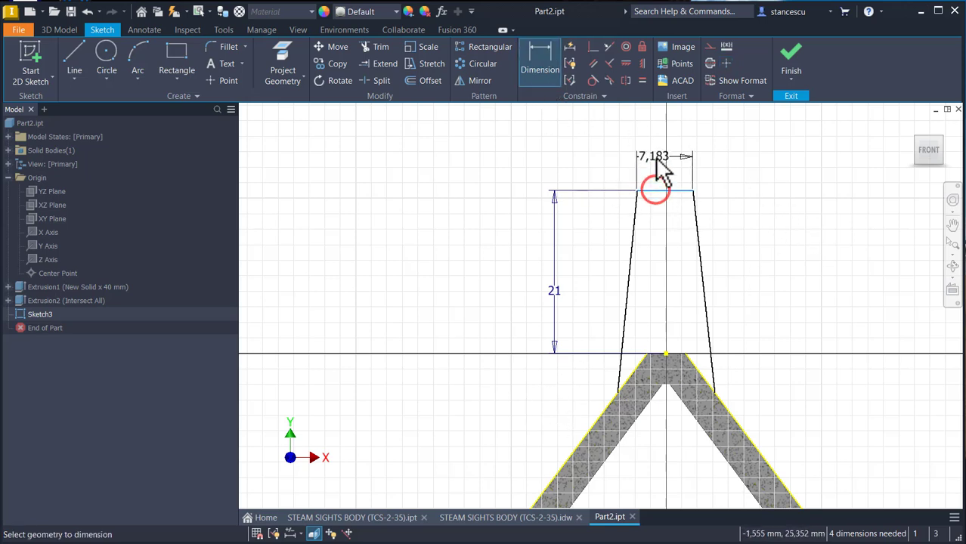
pyautogui.click(655, 156)
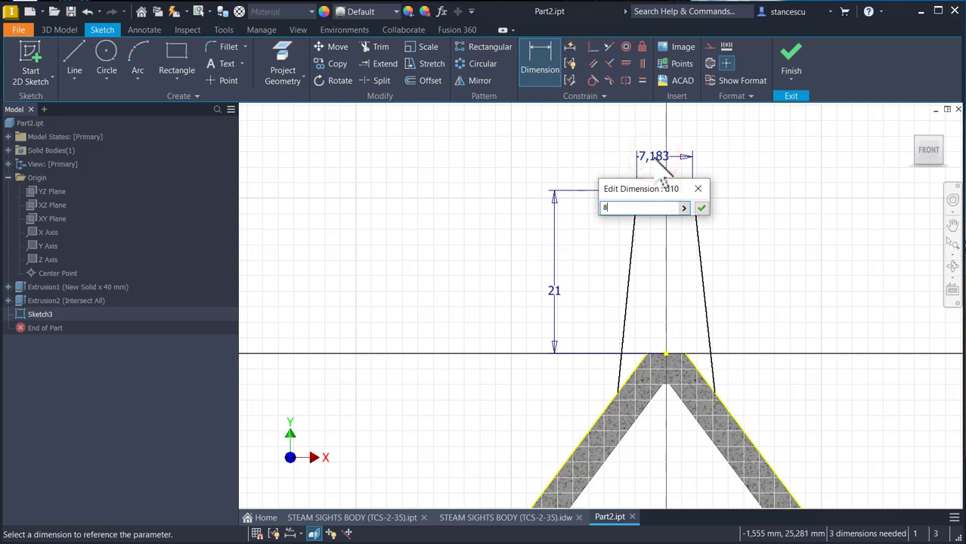
pyautogui.press('Return')
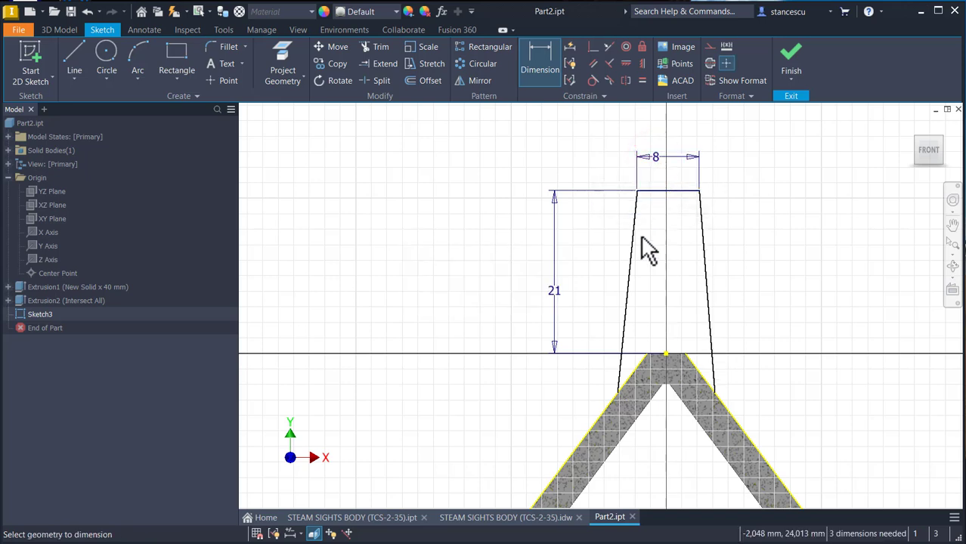
pyautogui.click(619, 394)
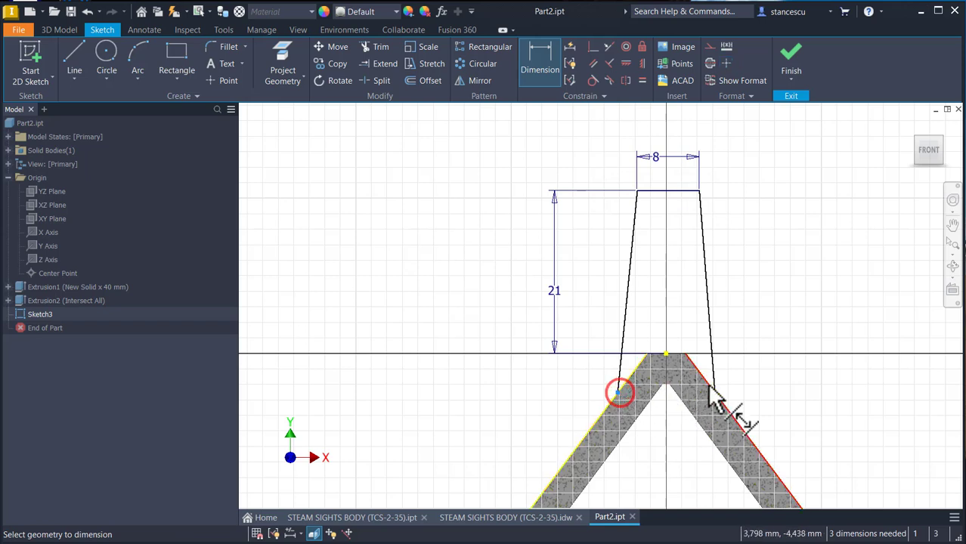
pyautogui.click(714, 394)
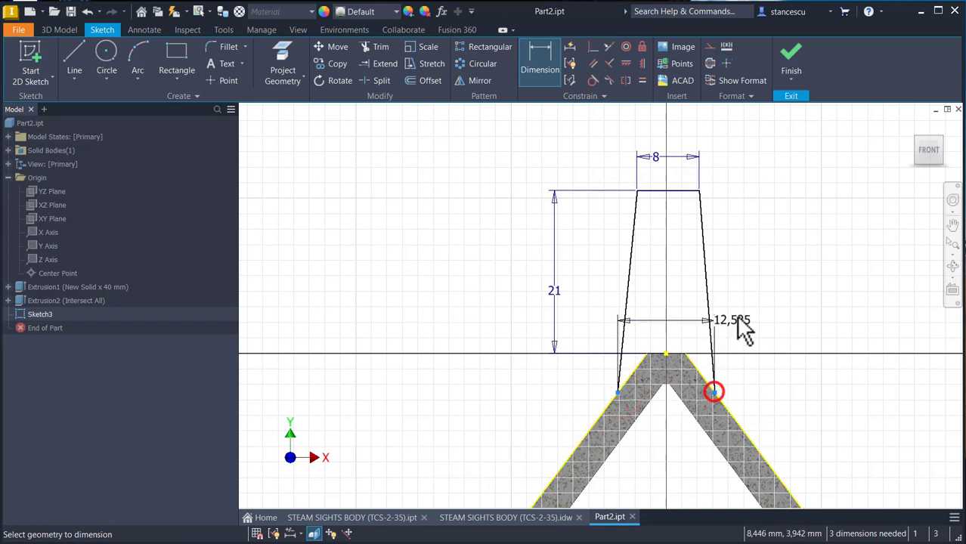
pyautogui.click(741, 309)
pyautogui.write('10')
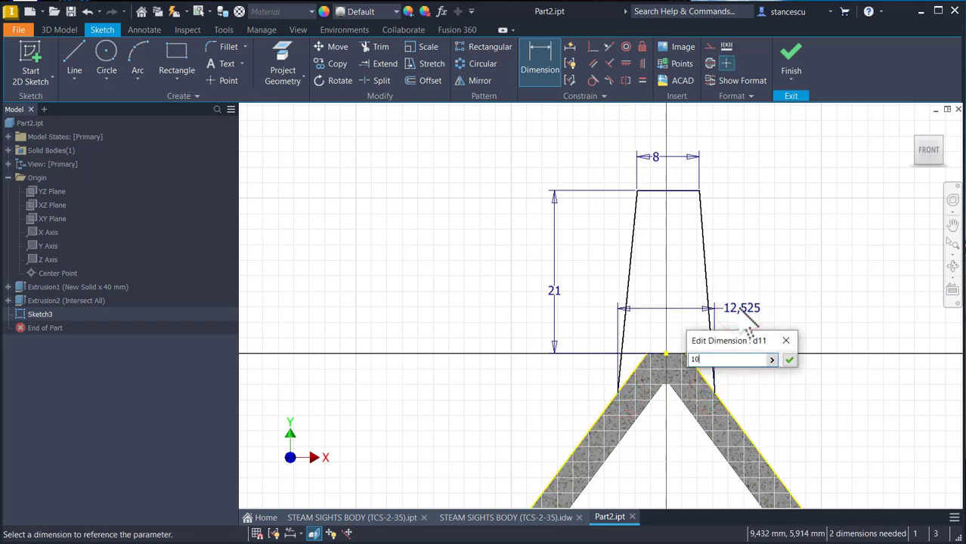
pyautogui.press('Return')
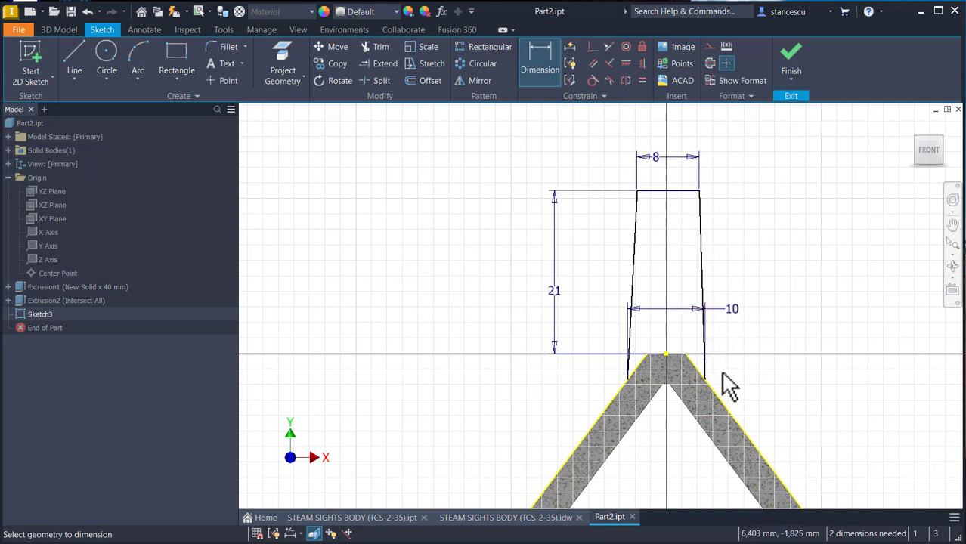
# Step: Close the base of the post profile with a line between its two lower endpoints
pyautogui.scroll(3, 721, 382)
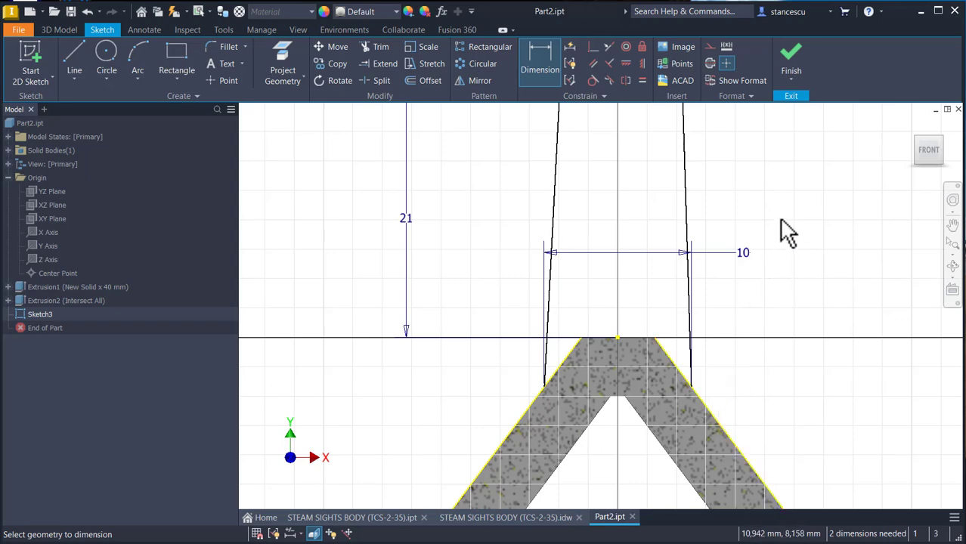
pyautogui.scroll(-5, 785, 232)
pyautogui.moveTo(786, 230); pyautogui.dragTo(762, 257, button='middle')
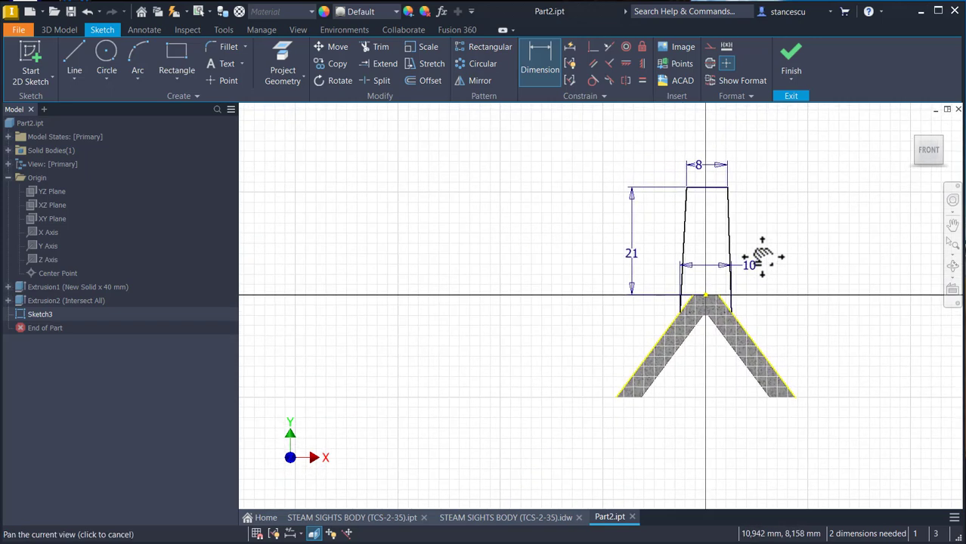
pyautogui.click(74, 51)
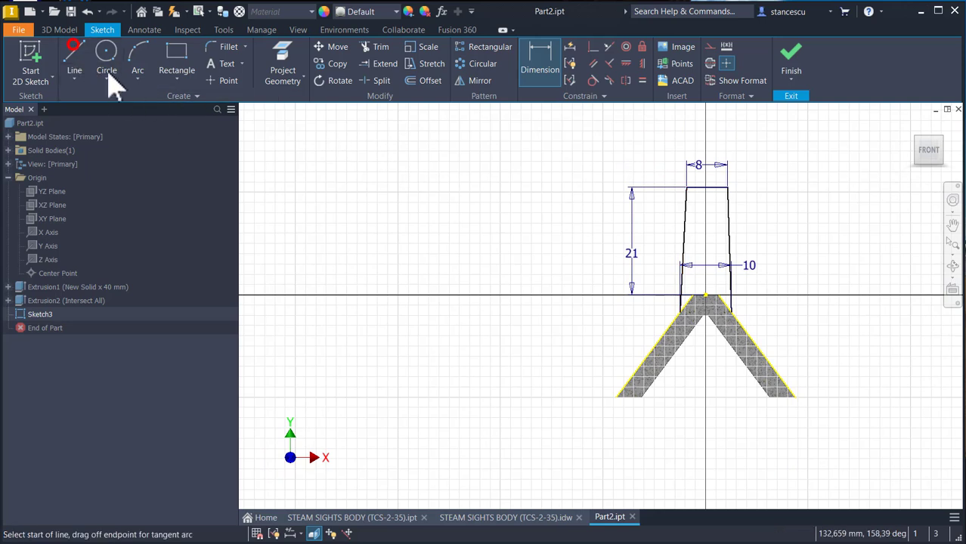
pyautogui.click(679, 313)
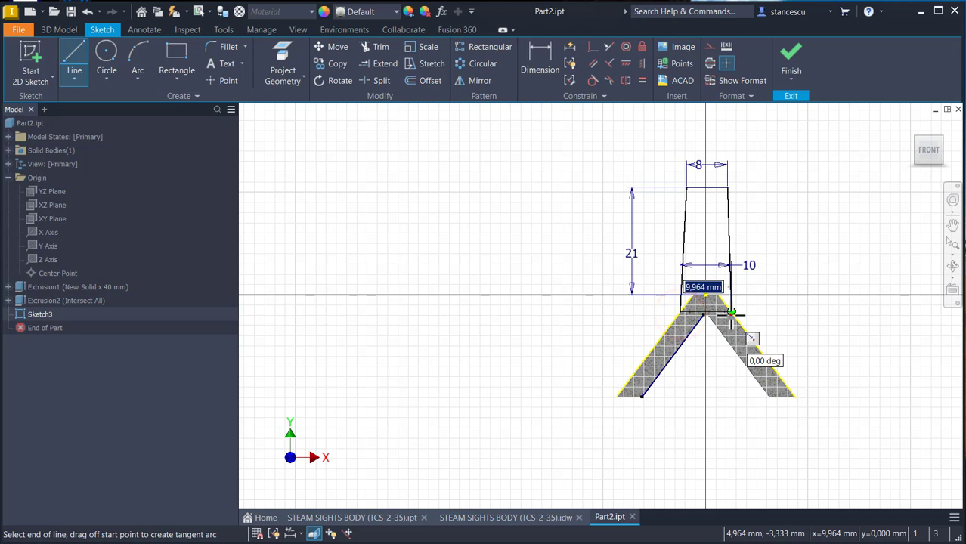
pyautogui.click(730, 312)
pyautogui.press('Escape')
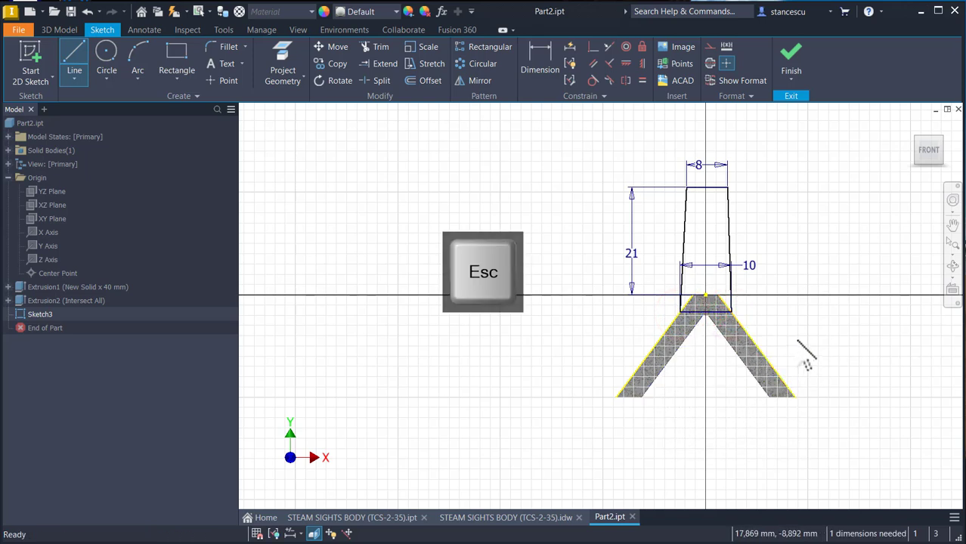
# Step: Convert the projected outer sloped edges and the short horizontal apex edge of the wall to construction lines
pyautogui.moveTo(799, 348)
pyautogui.mouseDown()
pyautogui.moveTo(644, 390)
pyautogui.moveTo(586, 431)
pyautogui.moveTo(578, 401)
pyautogui.mouseUp()
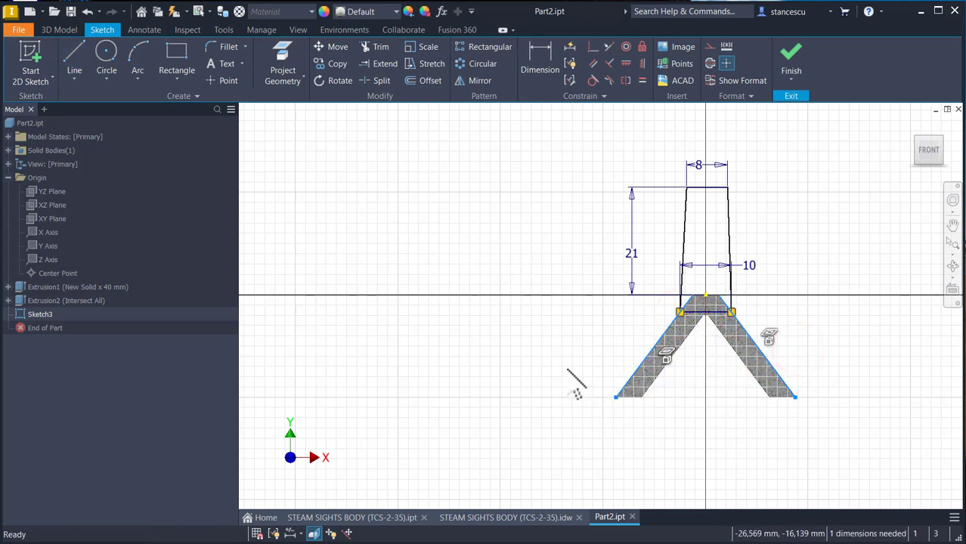
pyautogui.click(710, 48)
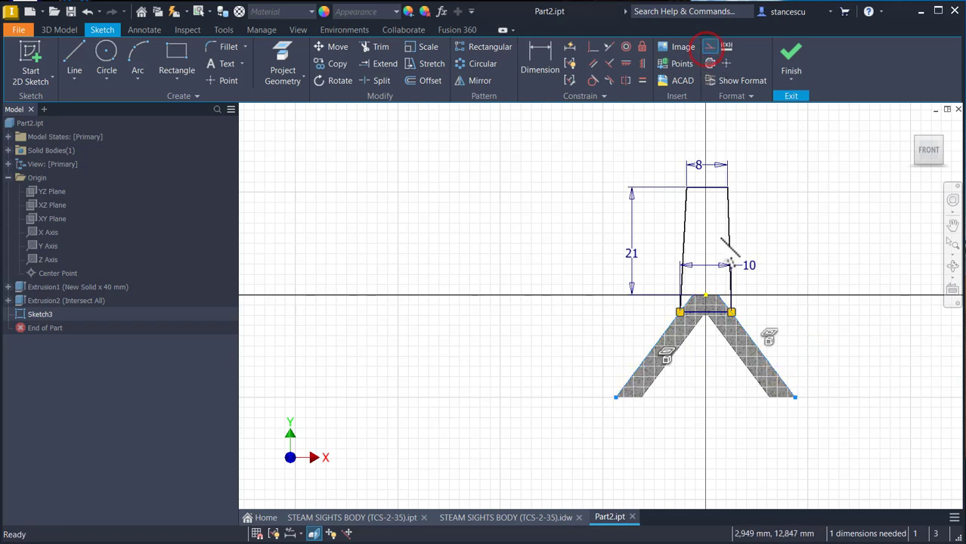
pyautogui.scroll(3, 713, 275)
pyautogui.click(718, 313)
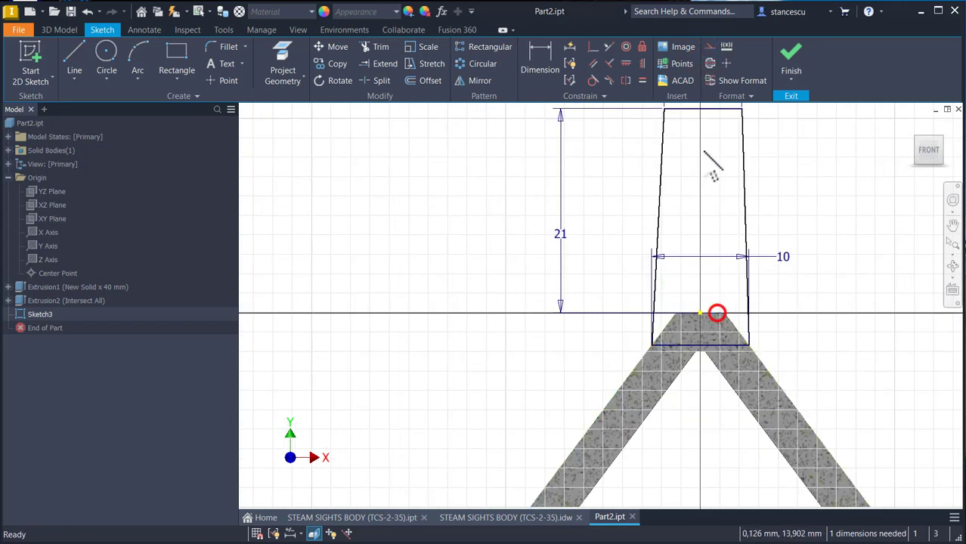
pyautogui.click(709, 48)
pyautogui.click(779, 160)
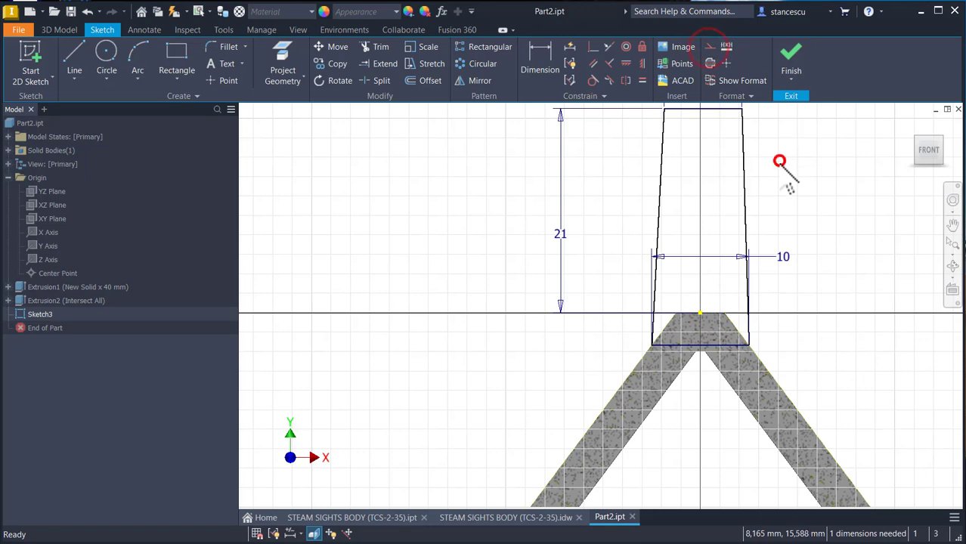
# Step: Finish the sketch and extrude the post profile symmetrically by 10 mm, joining it to the sloped wall
pyautogui.click(791, 65)
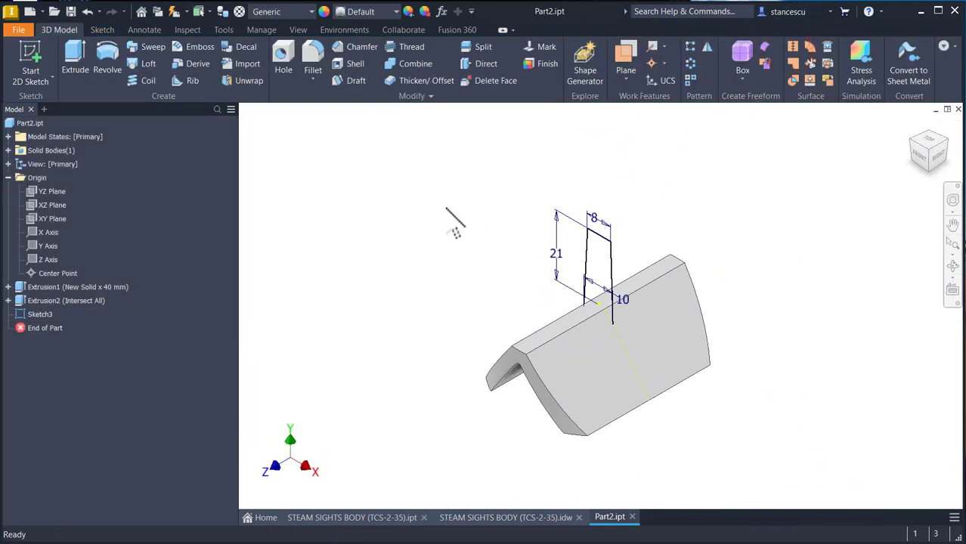
pyautogui.click(75, 63)
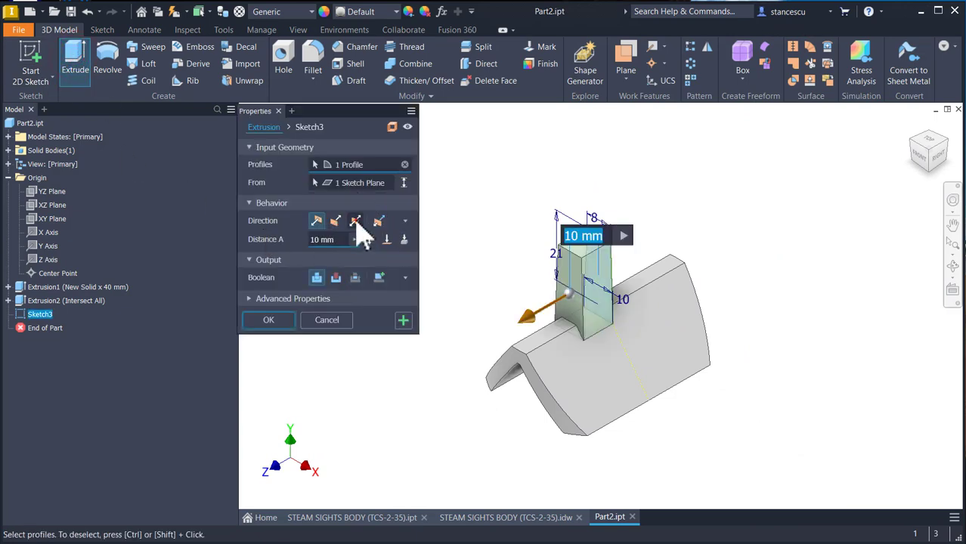
pyautogui.click(356, 221)
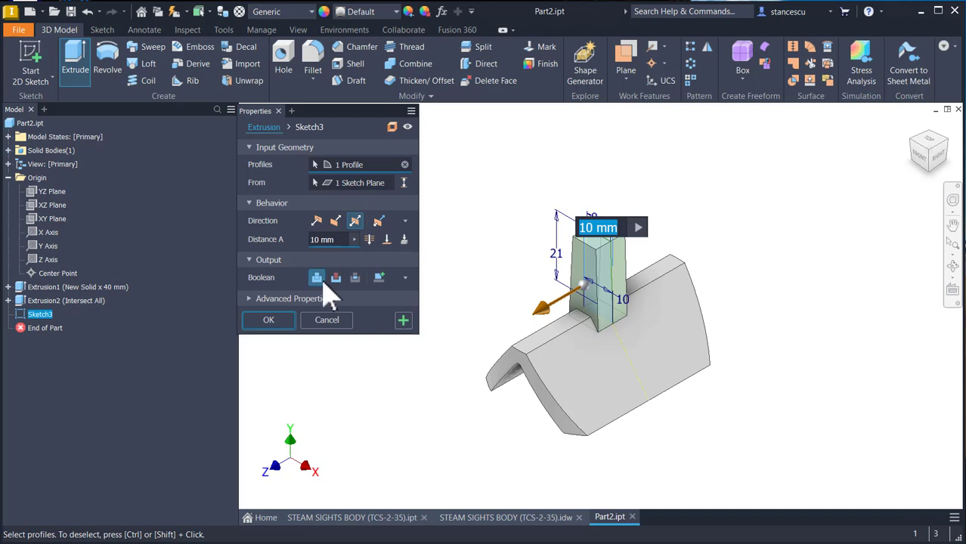
pyautogui.click(271, 320)
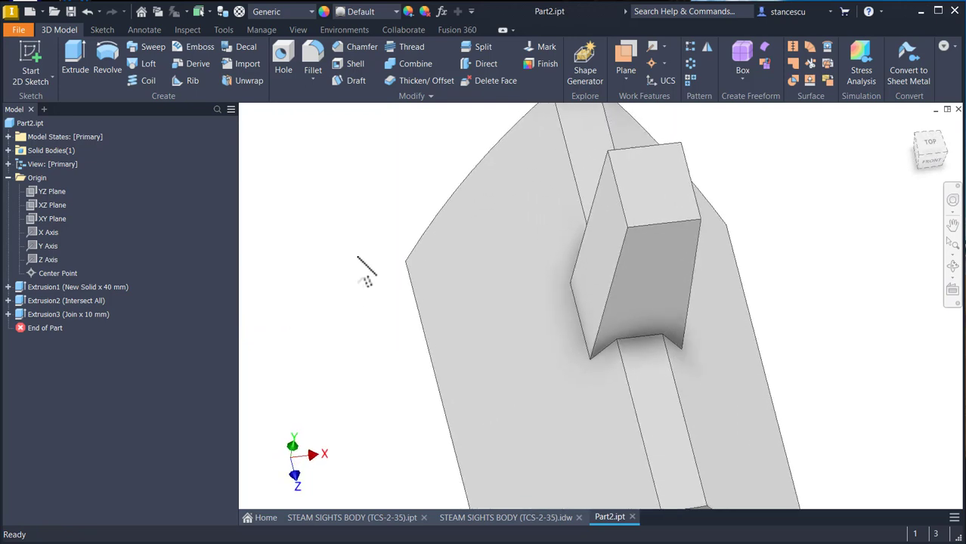
pyautogui.press('F6')
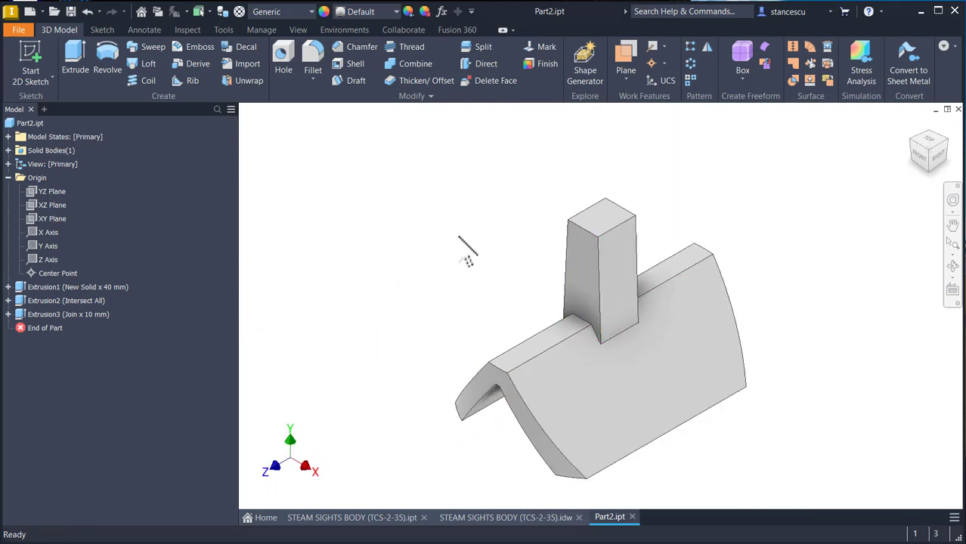
# Step: Switch to the STEAM SIGHTS BODY (TCS-2-35).idw drawing and examine the front section view's dimensions for the central chamber and upper rim
pyautogui.click(479, 517)
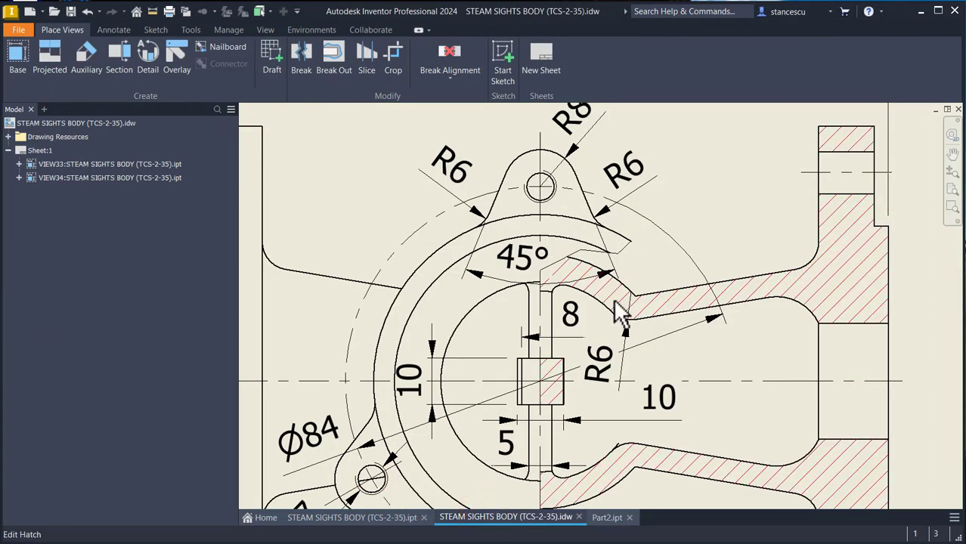
pyautogui.press('Num_Lock')
pyautogui.scroll(-2, 618, 310)
pyautogui.scroll(-3, 614, 300)
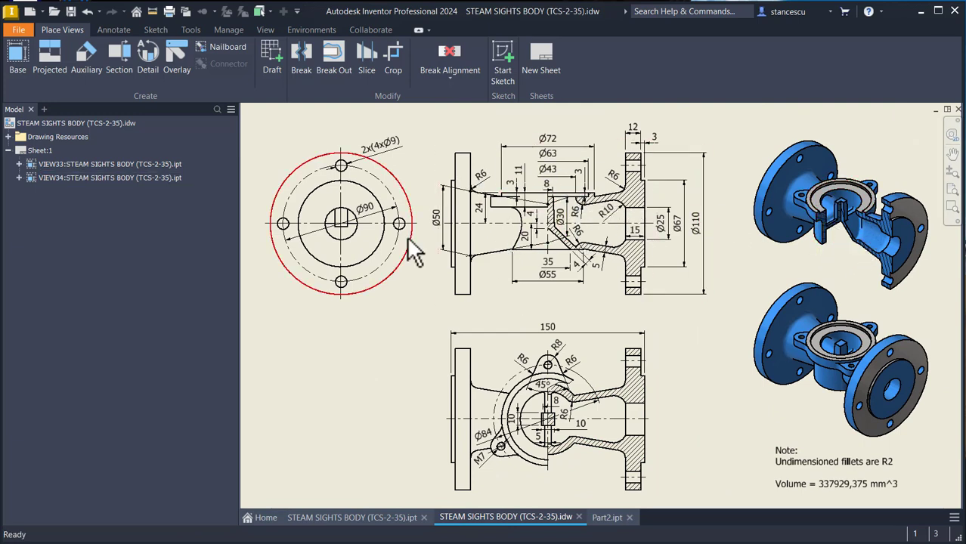
pyautogui.scroll(2, 556, 194)
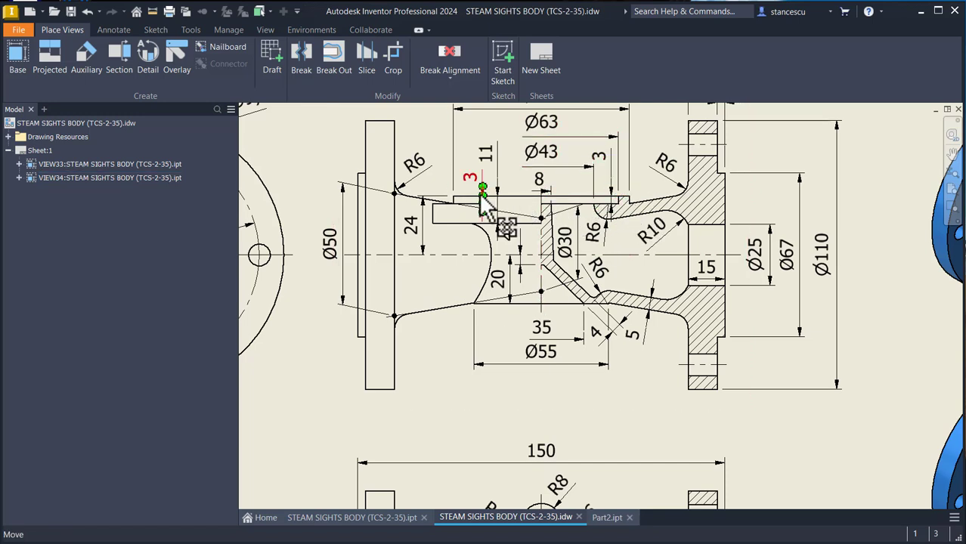
pyautogui.click(453, 213)
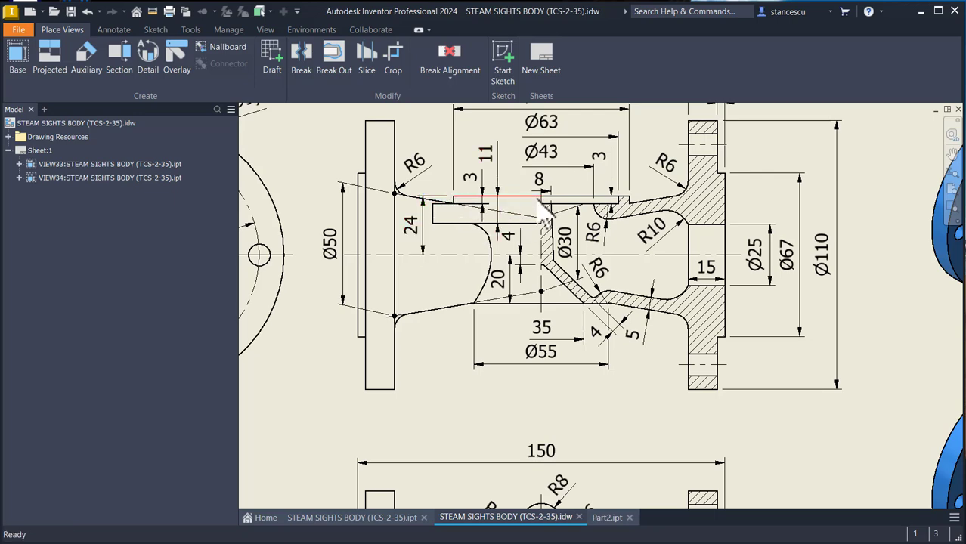
pyautogui.moveTo(582, 161); pyautogui.dragTo(583, 200, button='middle')
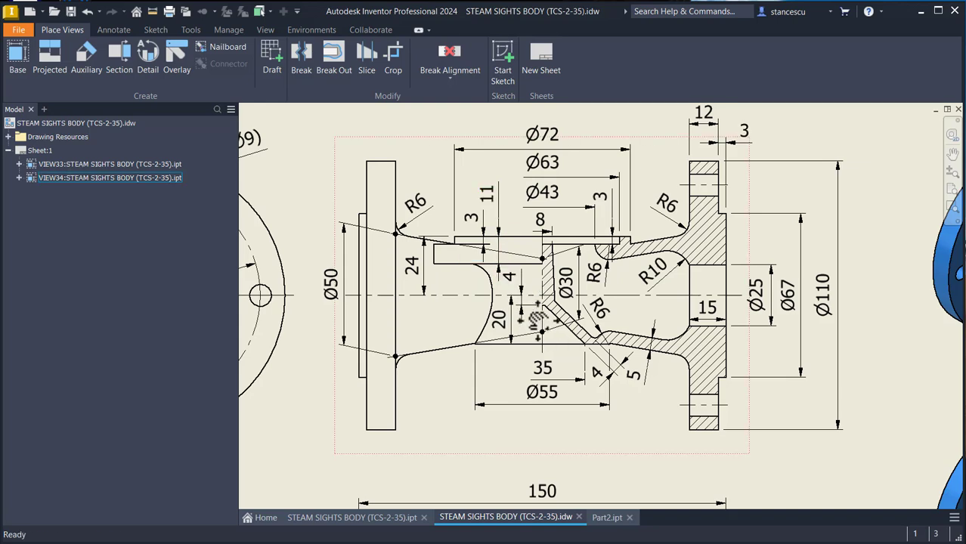
pyautogui.moveTo(539, 395); pyautogui.dragTo(545, 370, button='middle')
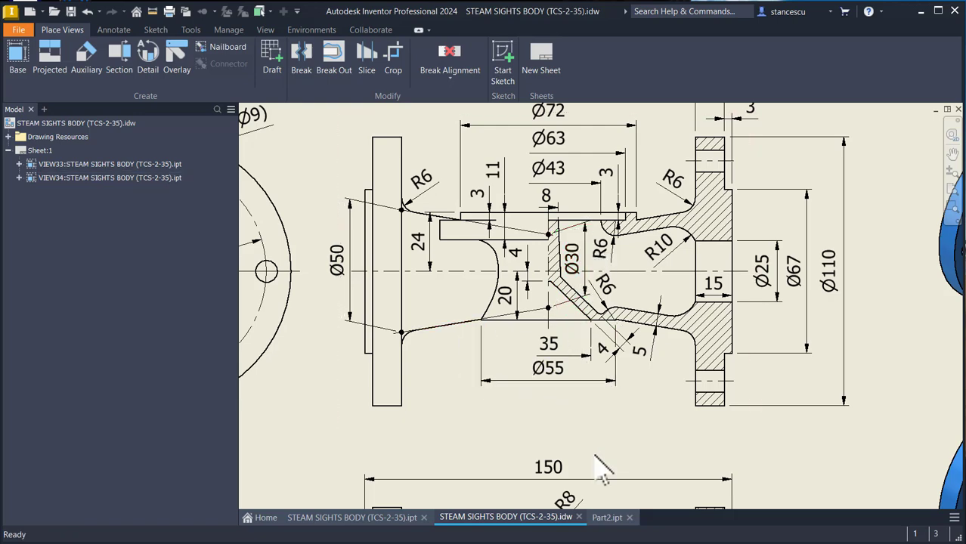
# Step: Return to Part2.ipt and start a new sketch on the XY Plane
pyautogui.click(607, 518)
pyautogui.click(465, 248)
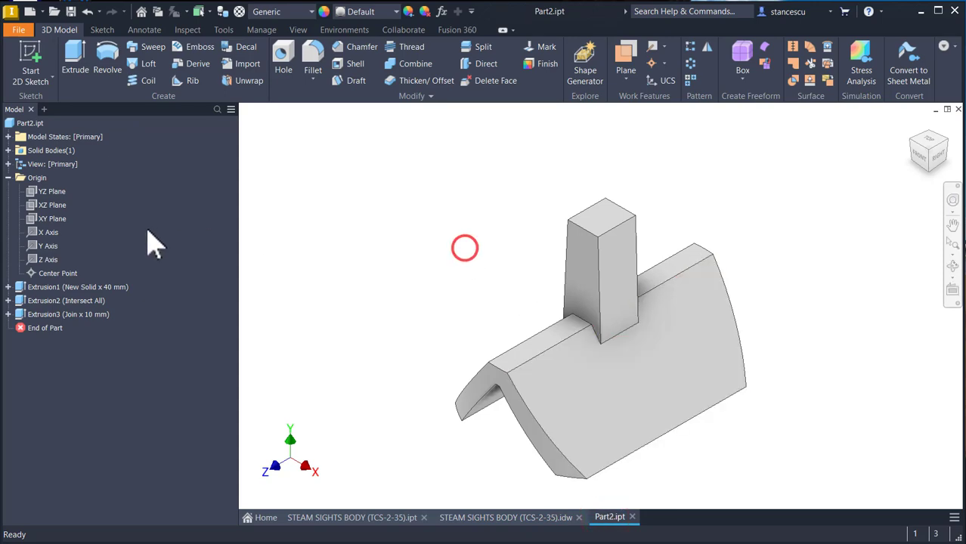
pyautogui.click(50, 218)
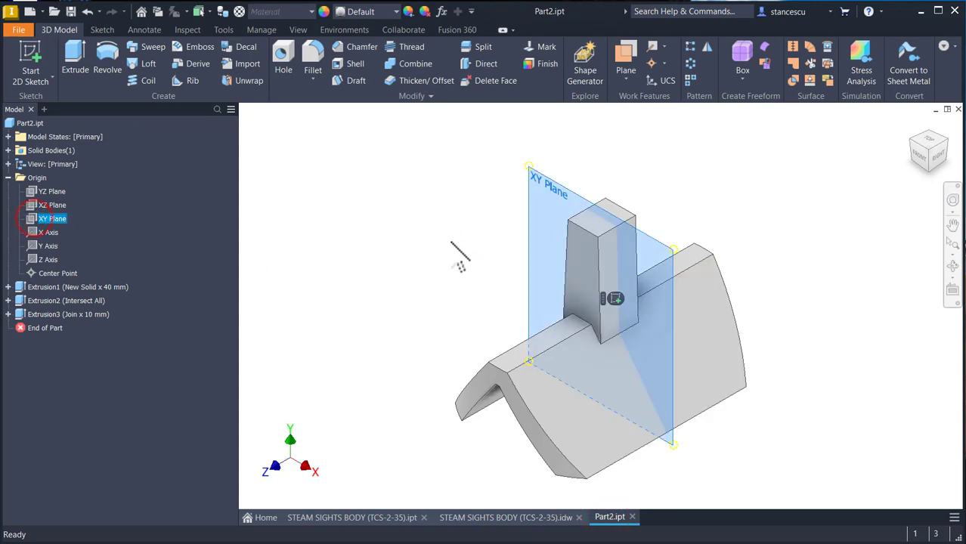
pyautogui.click(614, 297)
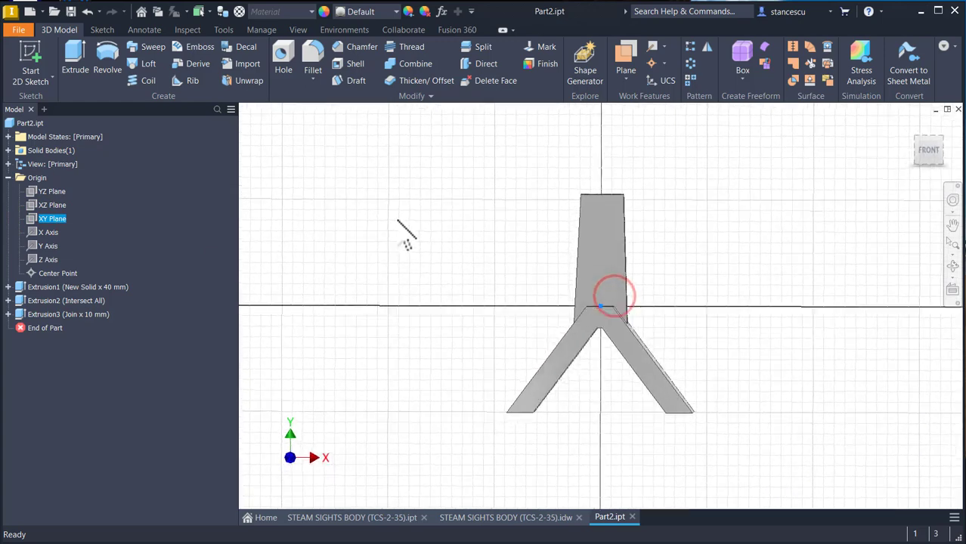
pyautogui.press('s')
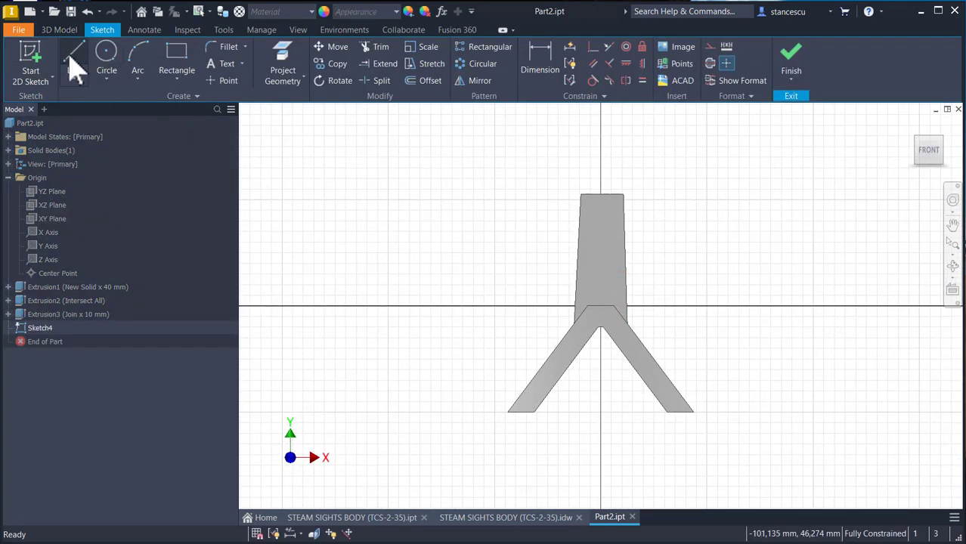
# Step: Draw a vertical centerline about 61 mm long through the origin and slice the model graphics at the sketch plane
pyautogui.click(75, 62)
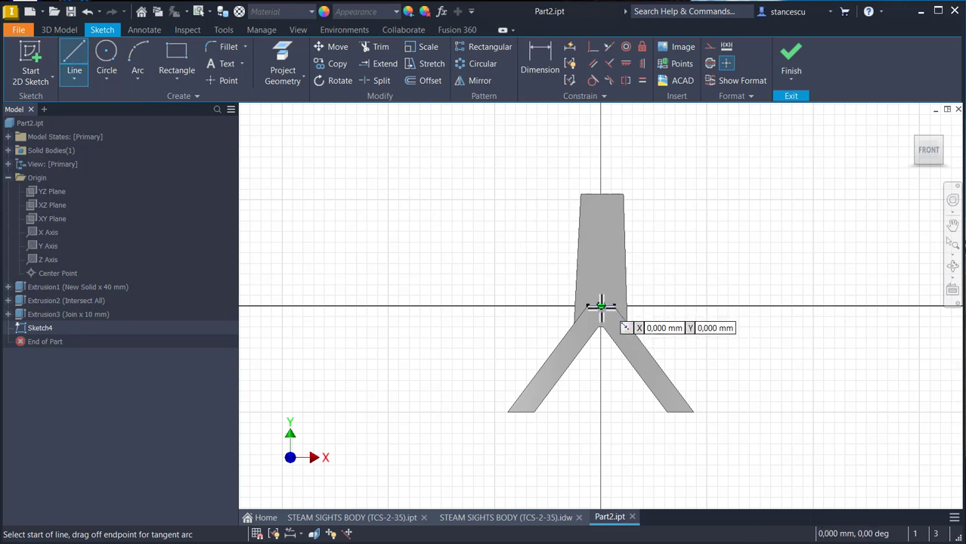
pyautogui.click(601, 447)
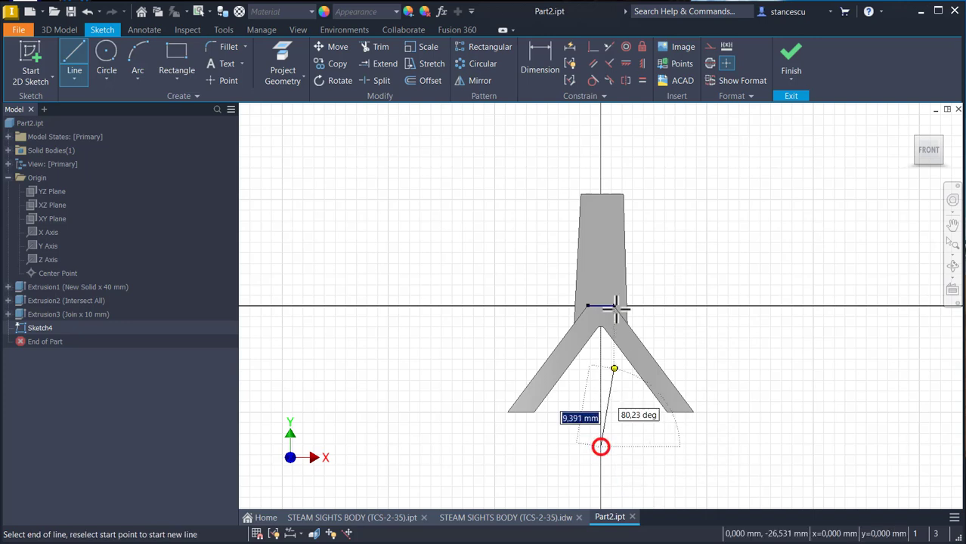
pyautogui.click(601, 124)
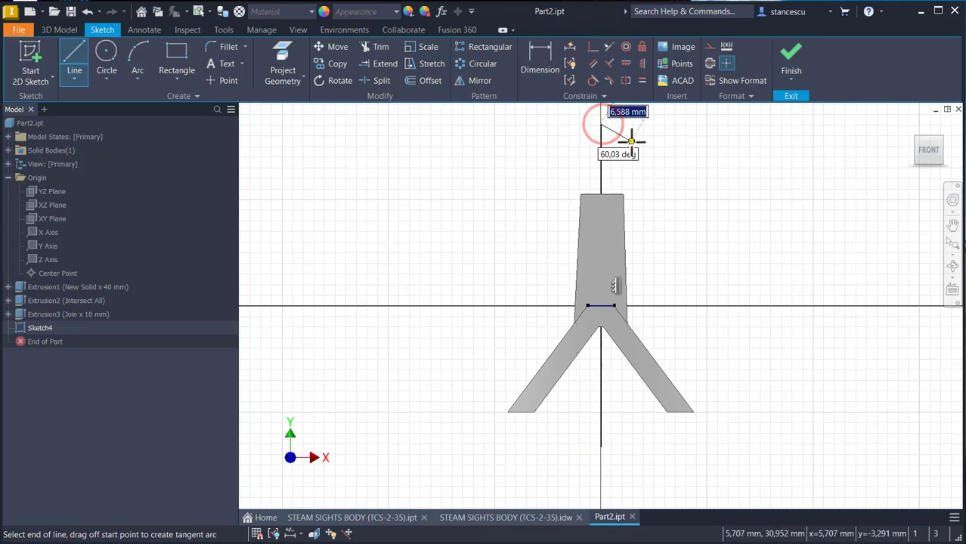
pyautogui.press('Escape')
pyautogui.moveTo(641, 145); pyautogui.dragTo(522, 155)
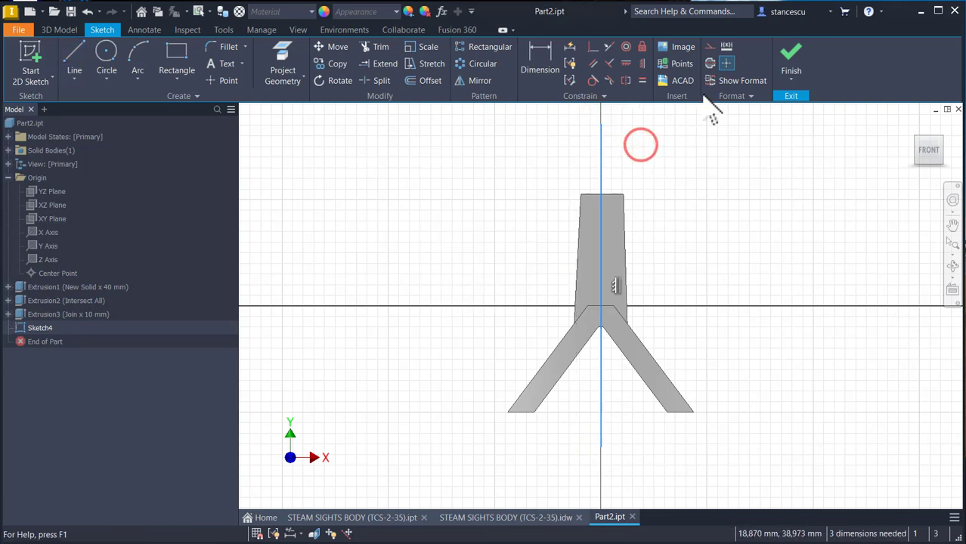
pyautogui.click(709, 64)
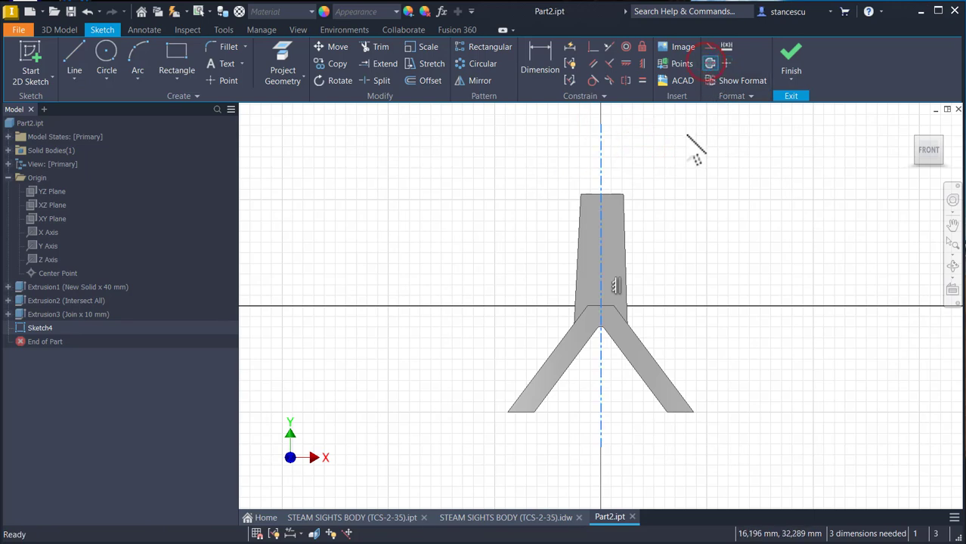
pyautogui.press('F7')
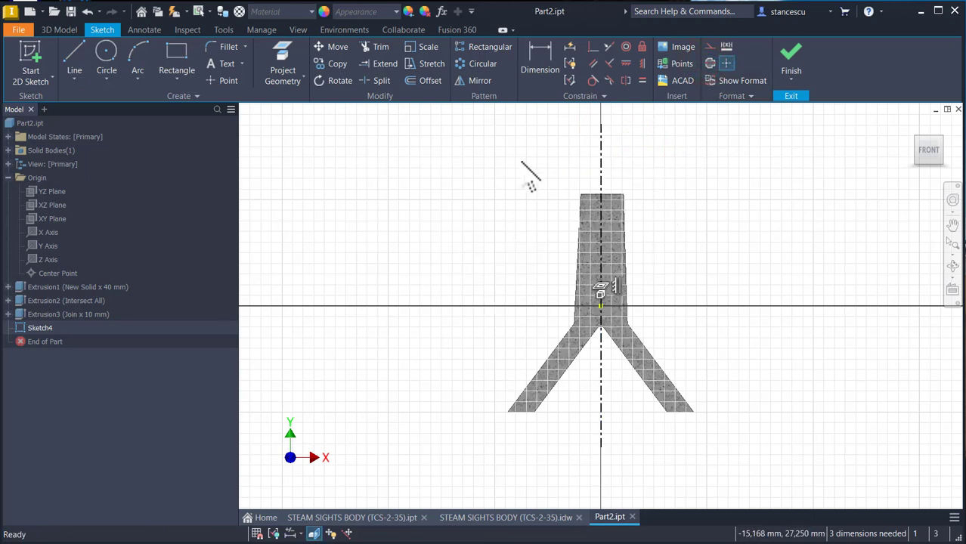
# Step: Move the centerline off the vertical axis and dimension its upper endpoint 24 mm above the origin
pyautogui.moveTo(601, 166); pyautogui.dragTo(567, 166)
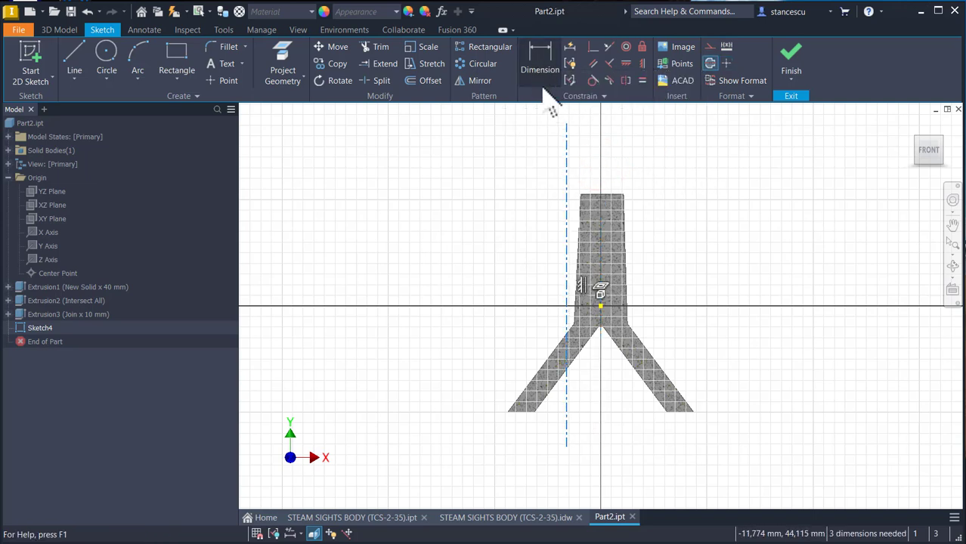
pyautogui.click(540, 55)
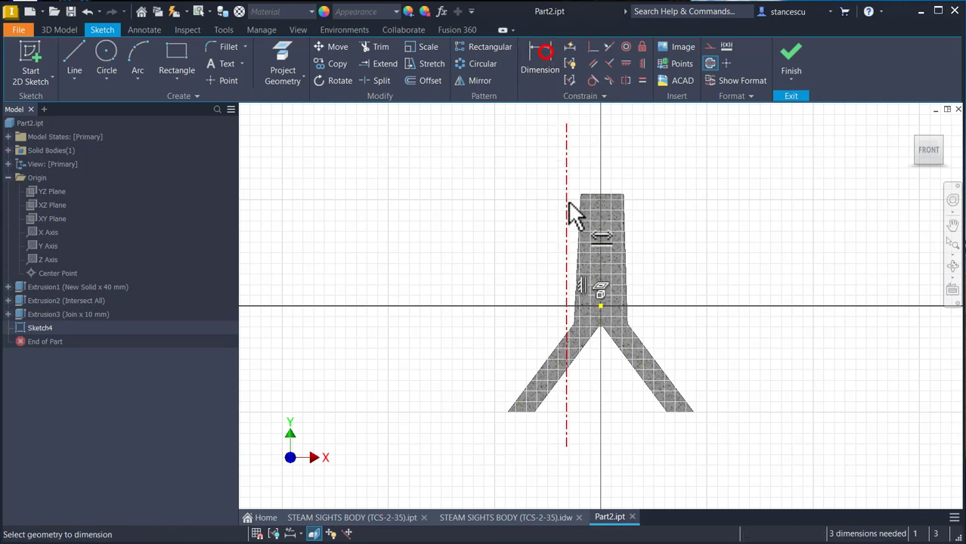
pyautogui.click(599, 307)
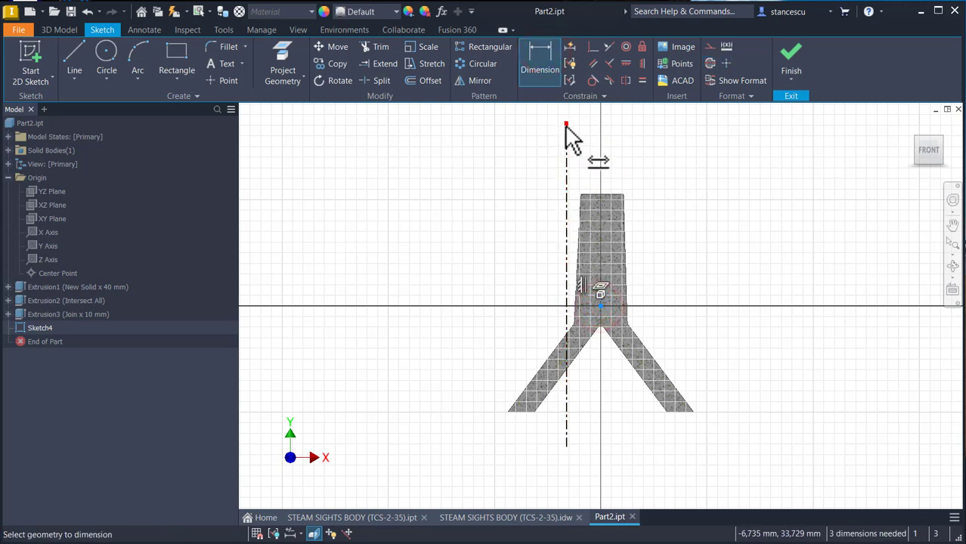
pyautogui.click(564, 126)
pyautogui.click(498, 201)
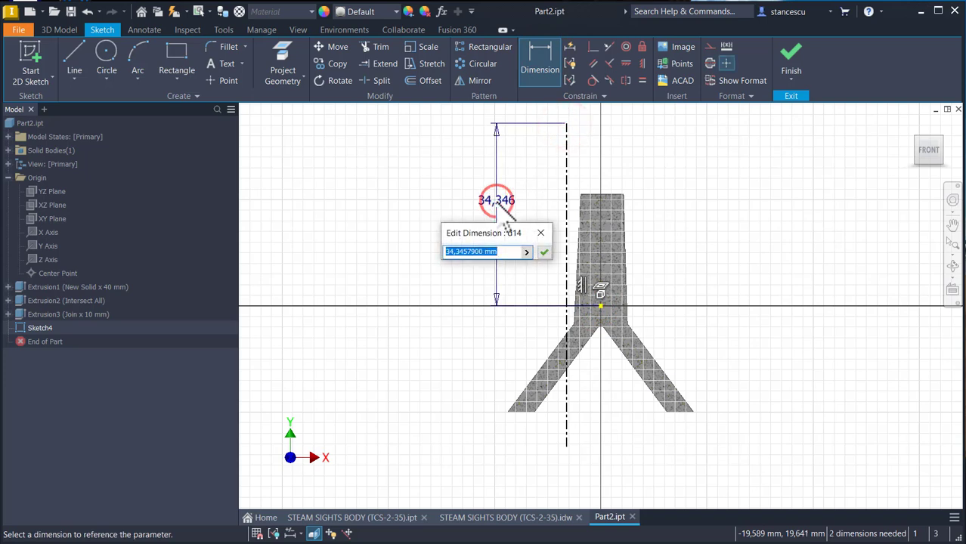
pyautogui.press('Return')
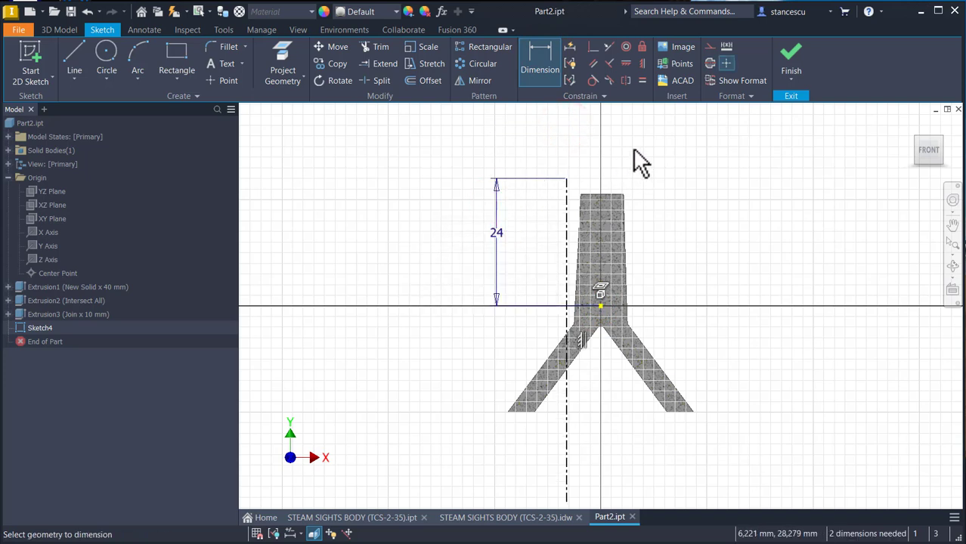
# Step: Constrain the centerline to pass through the origin with a coincident constraint
pyautogui.click(609, 46)
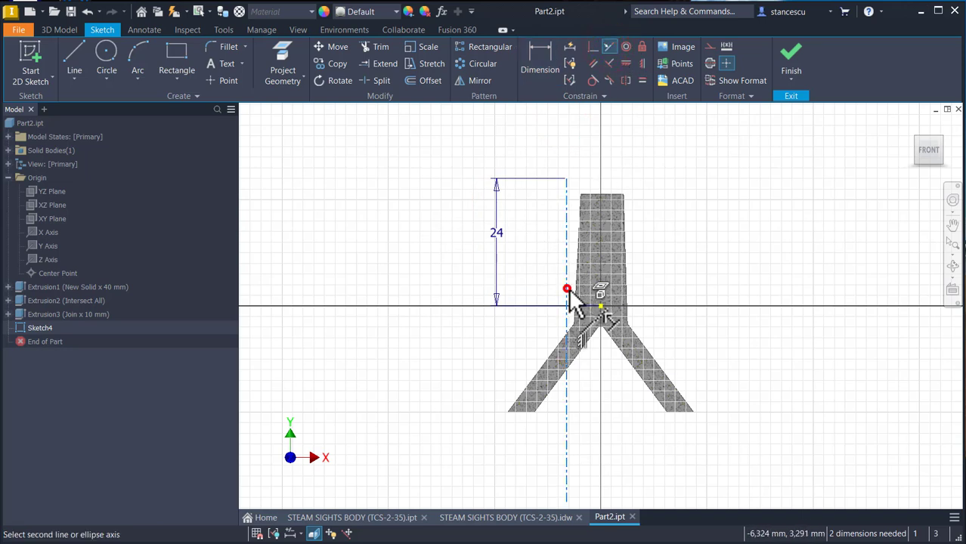
pyautogui.click(568, 290)
pyautogui.click(593, 46)
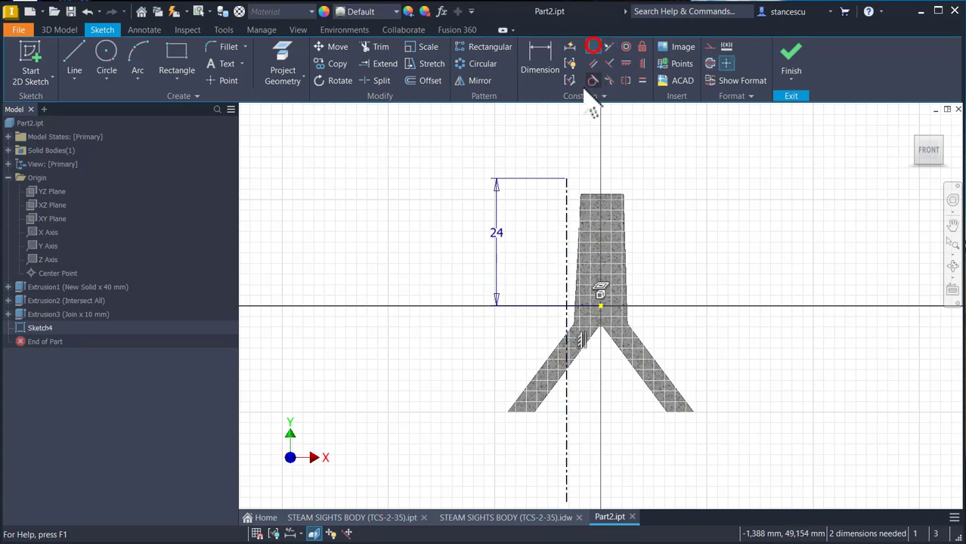
pyautogui.click(600, 306)
pyautogui.moveTo(642, 310); pyautogui.dragTo(657, 249, button='middle')
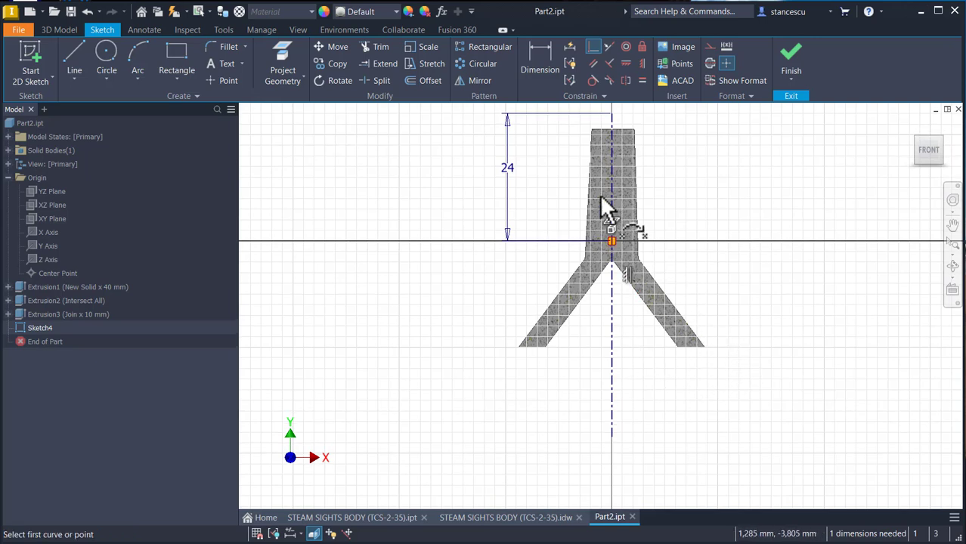
# Step: Align the centerline's lower endpoint horizontally with the inner bottom corner of the right sloped leg
pyautogui.click(624, 64)
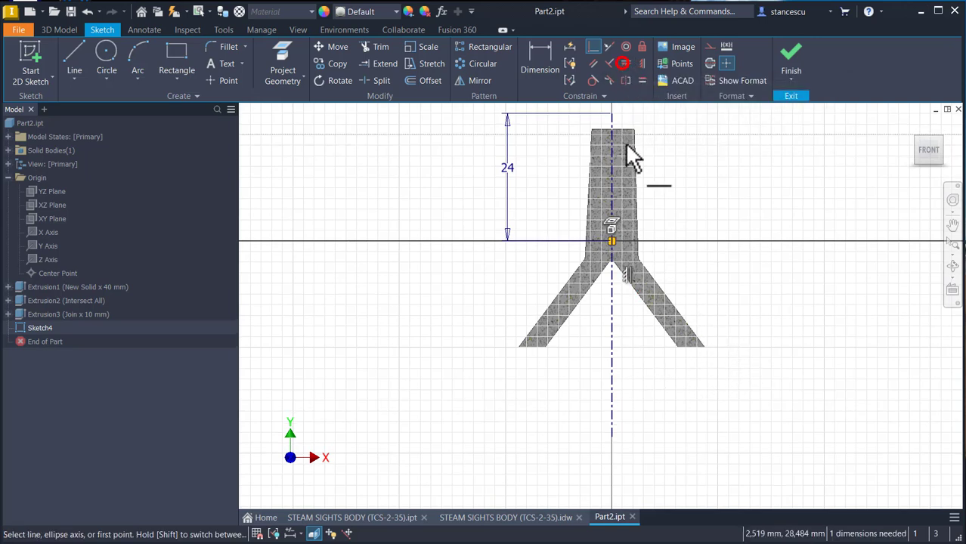
pyautogui.click(612, 436)
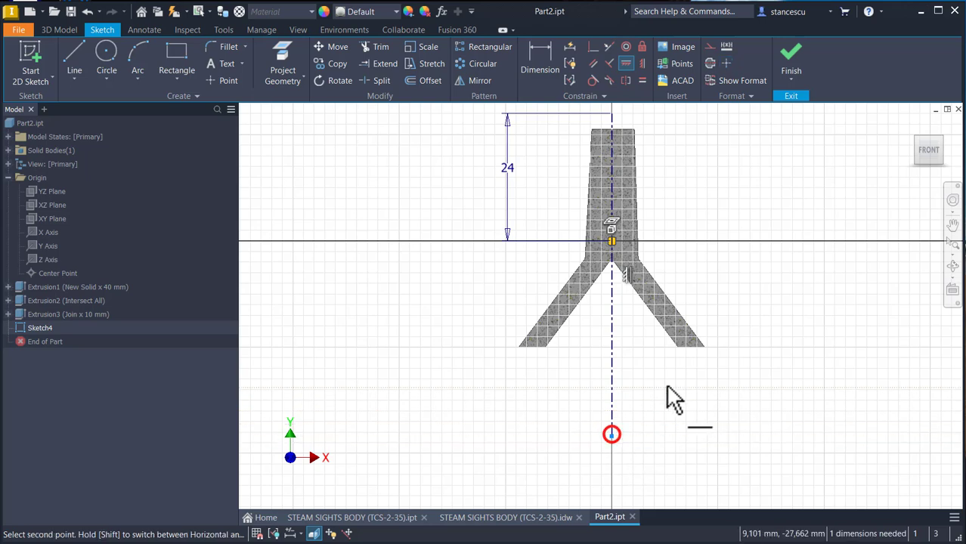
pyautogui.click(677, 346)
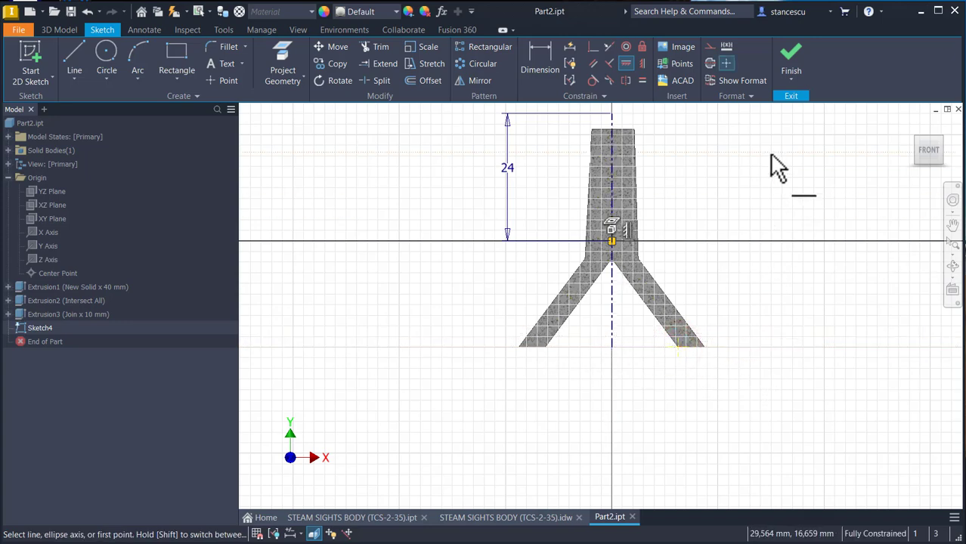
# Step: Sketch a stepped half-profile right of the centerline, about 22.5 mm wide at the rim and 20.2 mm wide below, ending at the centerline's lower endpoint
pyautogui.moveTo(743, 172); pyautogui.dragTo(744, 208, button='middle')
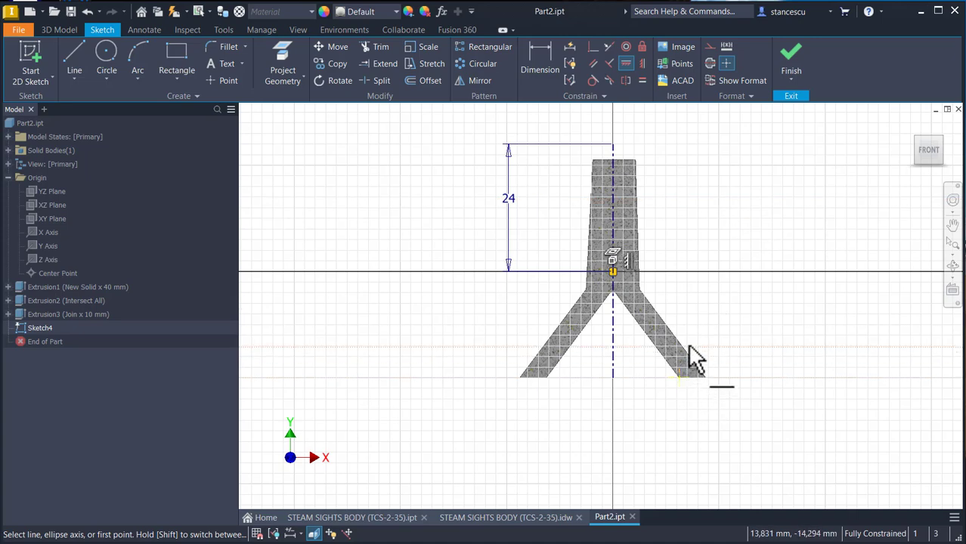
pyautogui.press('Num_Lock')
pyautogui.scroll(3, 693, 336)
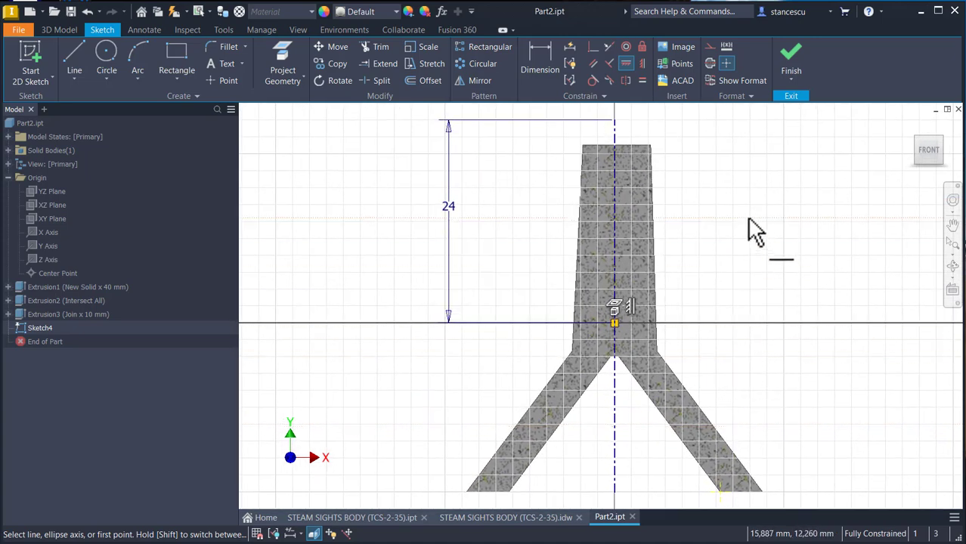
pyautogui.click(74, 56)
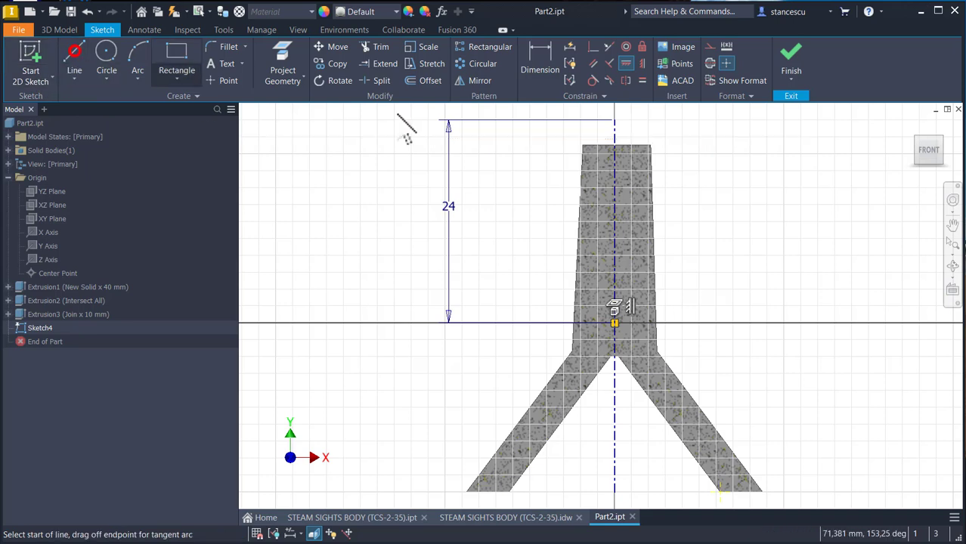
pyautogui.click(614, 120)
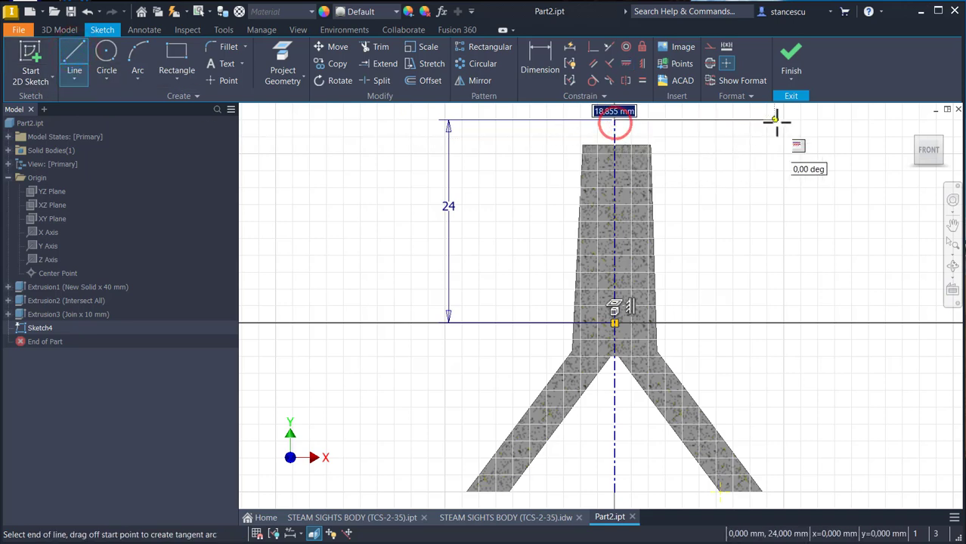
pyautogui.click(804, 121)
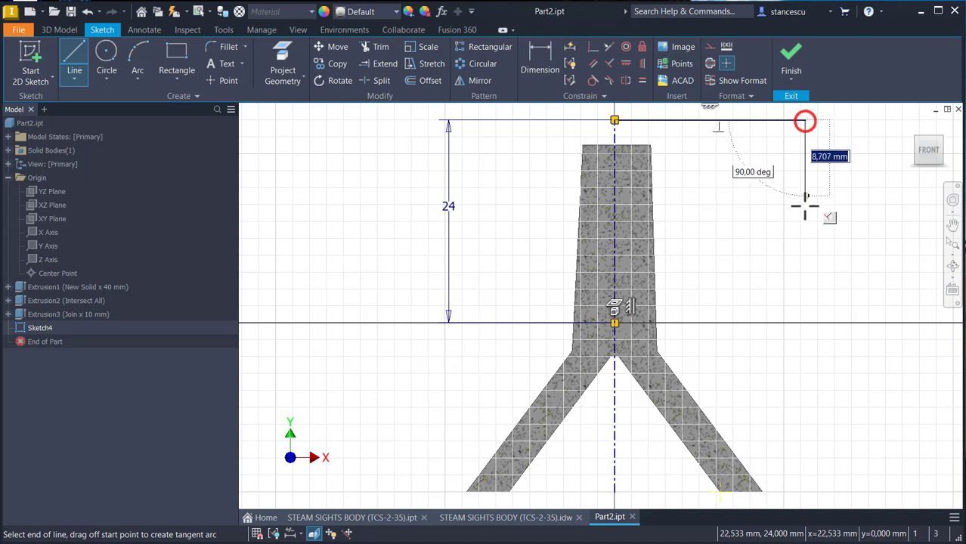
pyautogui.click(804, 193)
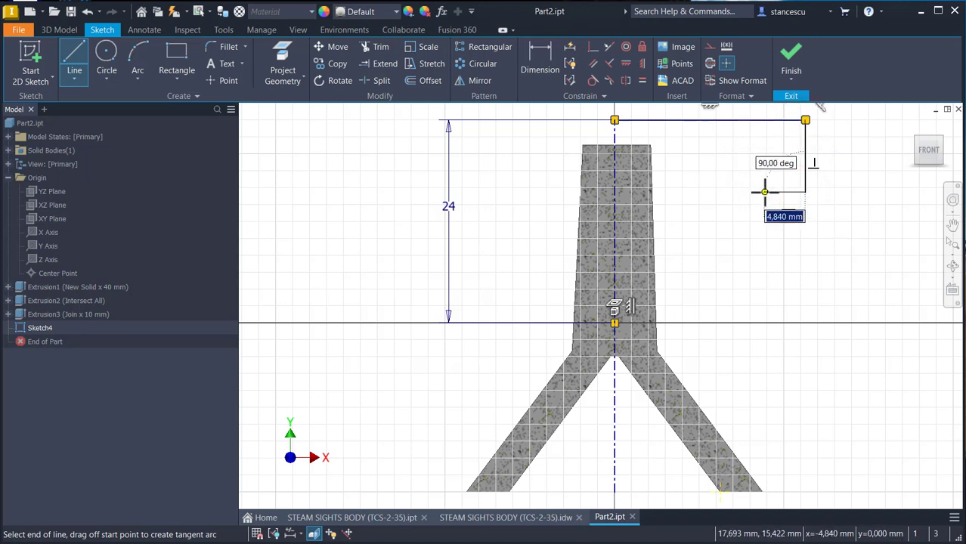
pyautogui.click(786, 192)
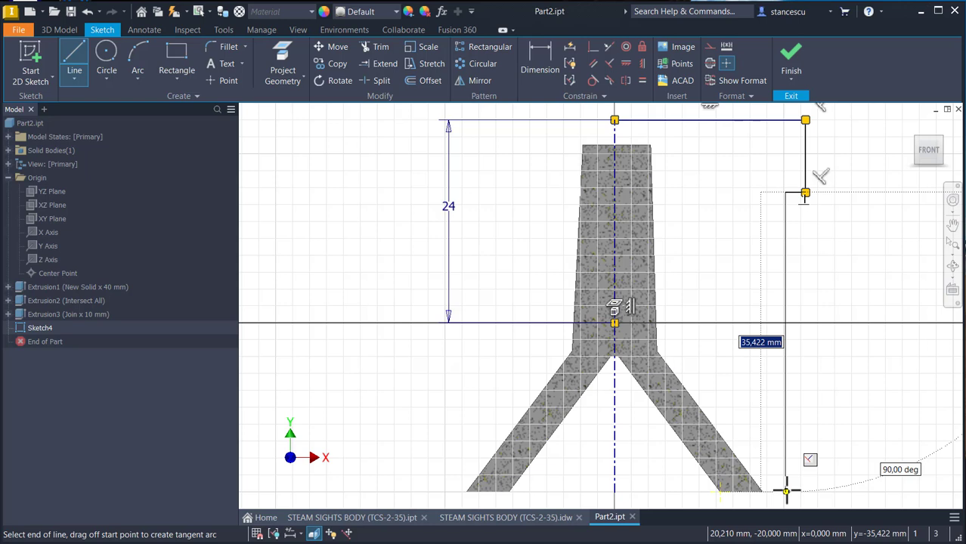
pyautogui.click(786, 492)
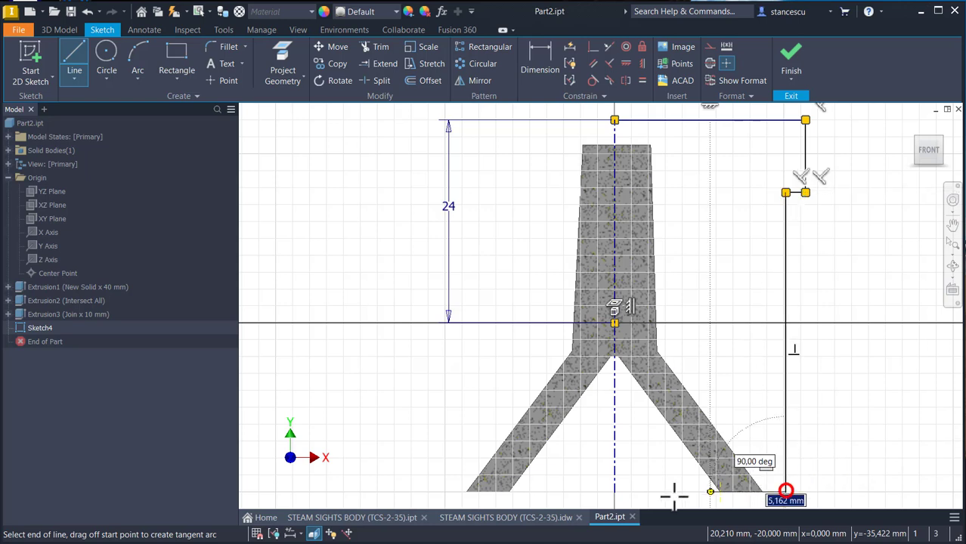
pyautogui.click(614, 491)
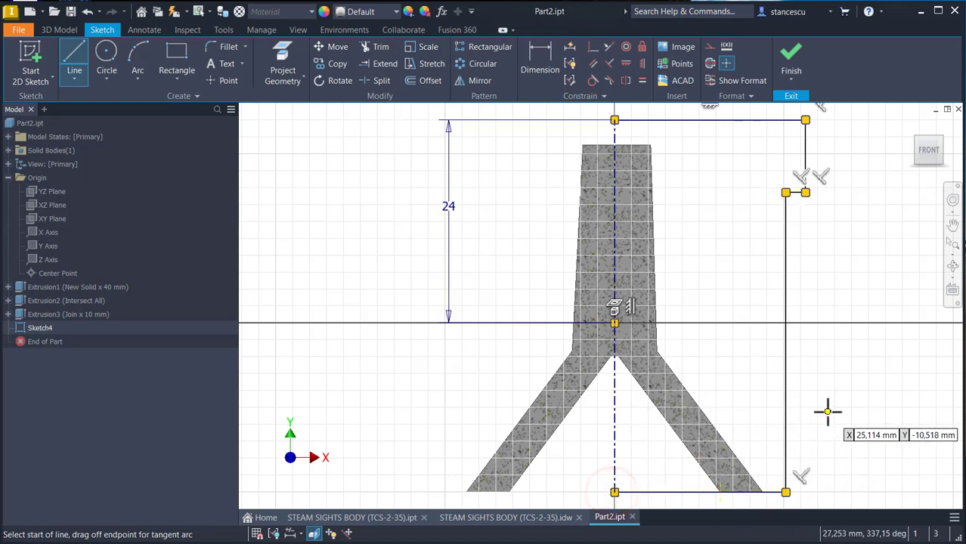
pyautogui.press('Escape')
# Step: Dimension the height of the profile's upper rim edge as 11 mm
pyautogui.click(539, 66)
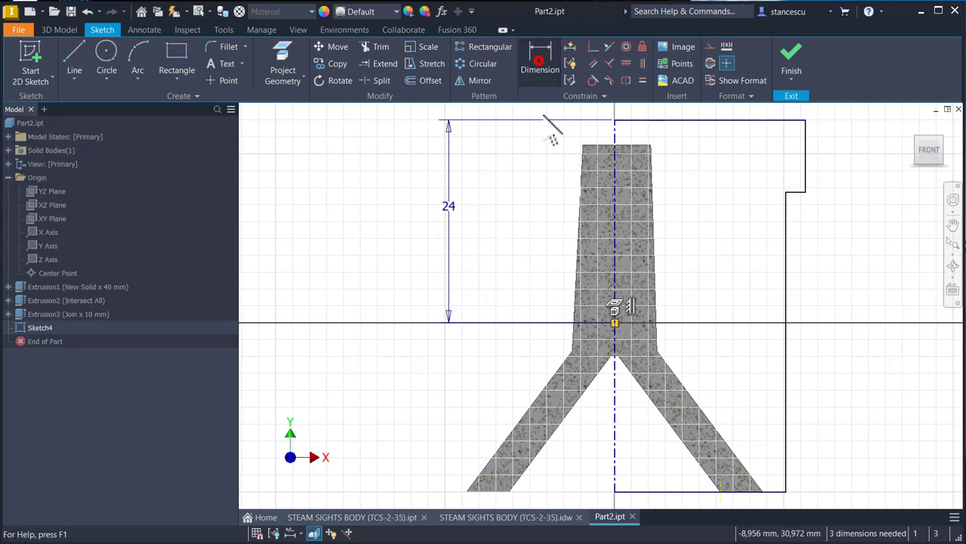
pyautogui.click(805, 155)
pyautogui.click(841, 160)
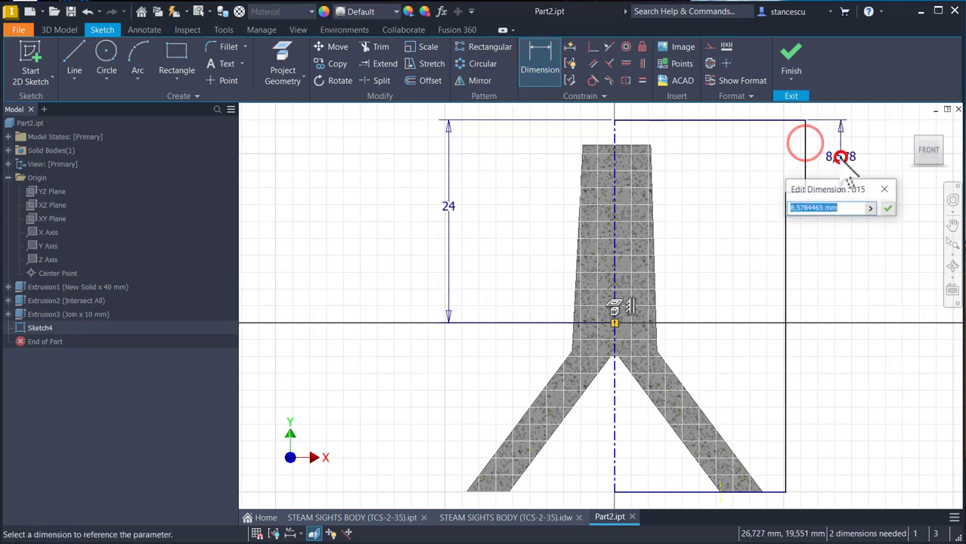
pyautogui.write('11')
pyautogui.press('Return')
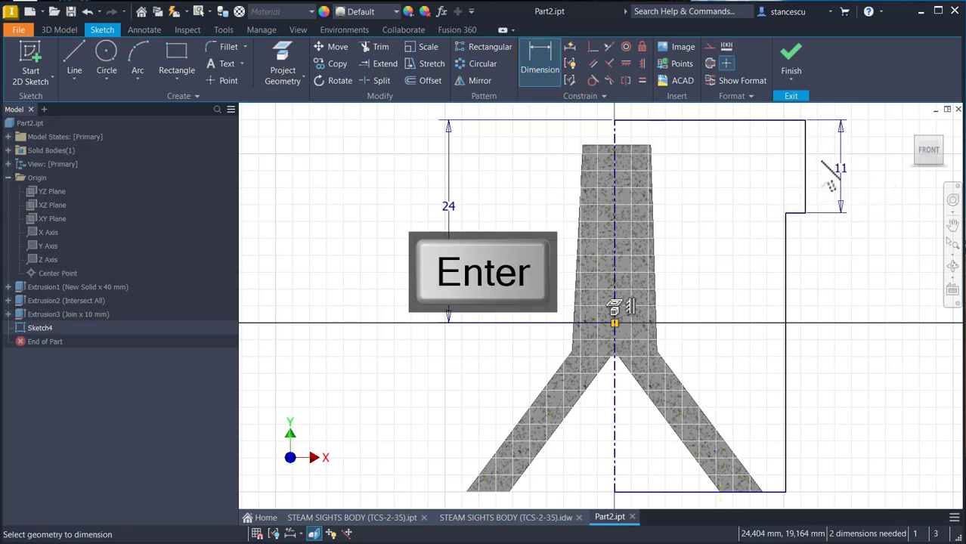
# Step: Dimension the lower chamber wall from the centerline as a 55 mm diameter
pyautogui.click(785, 374)
pyautogui.moveTo(617, 423)
pyautogui.mouseDown(button='middle')
pyautogui.moveTo(641, 385)
pyautogui.moveTo(641, 320)
pyautogui.mouseUp(button='middle')
pyautogui.click(629, 473)
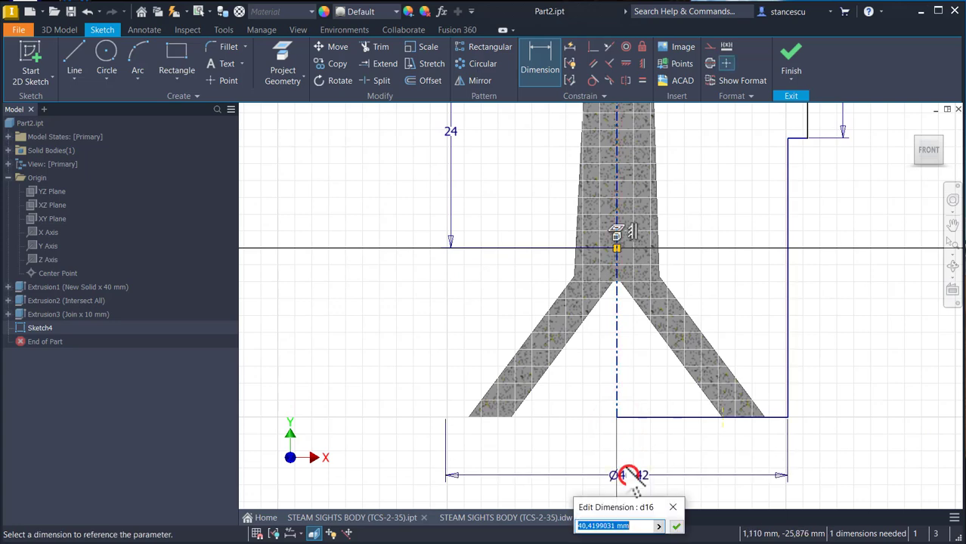
pyautogui.press('Return')
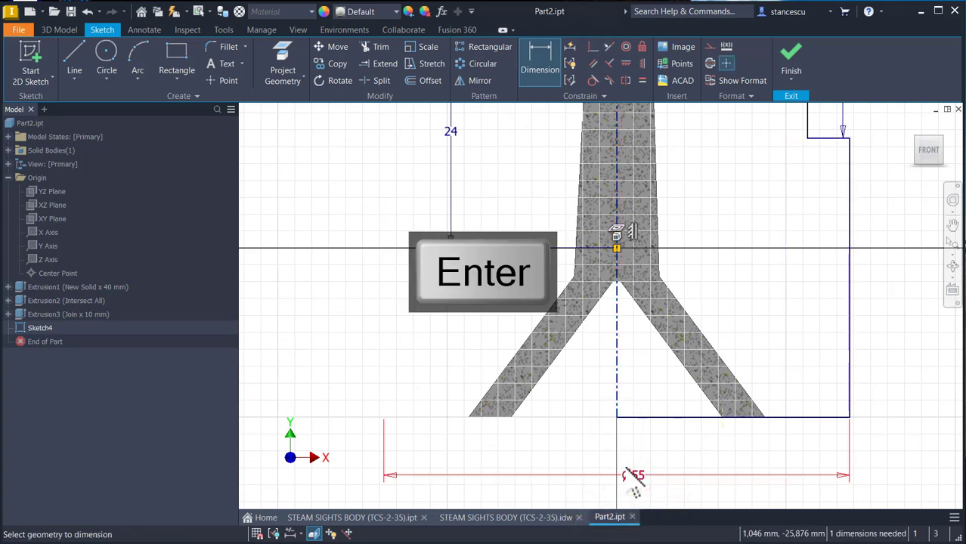
# Step: Dimension the upper rim's outer edge from the centerline as a 72 mm diameter
pyautogui.moveTo(760, 230); pyautogui.dragTo(733, 357, button='middle')
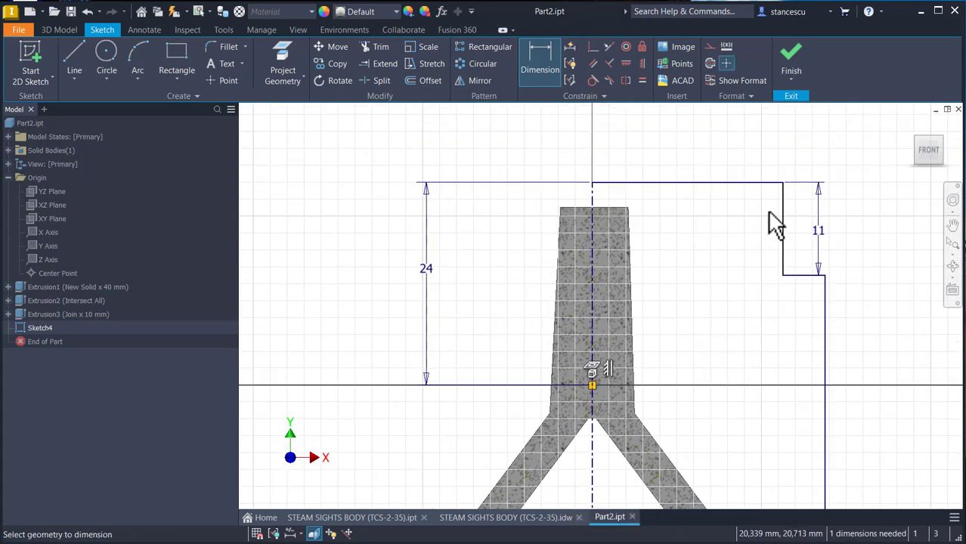
pyautogui.click(782, 221)
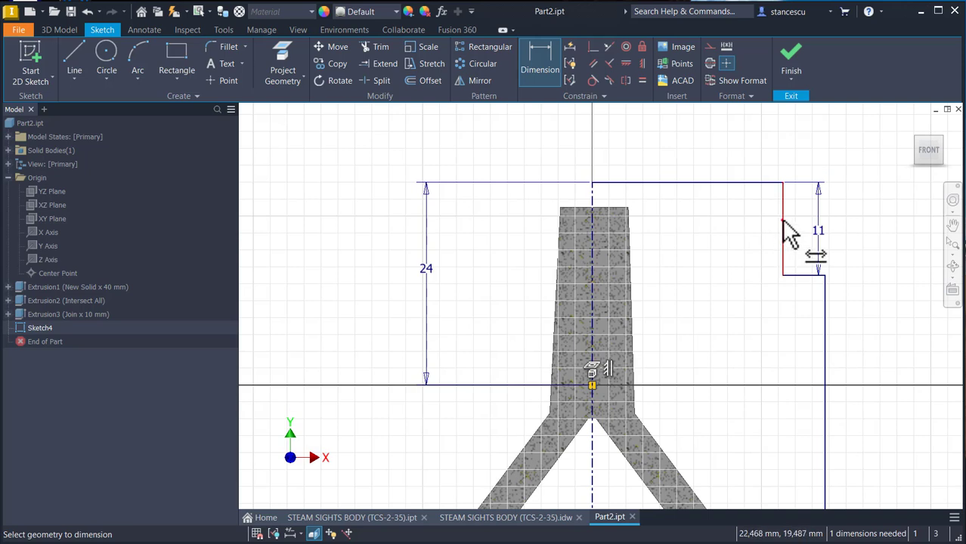
pyautogui.click(591, 214)
pyautogui.click(609, 135)
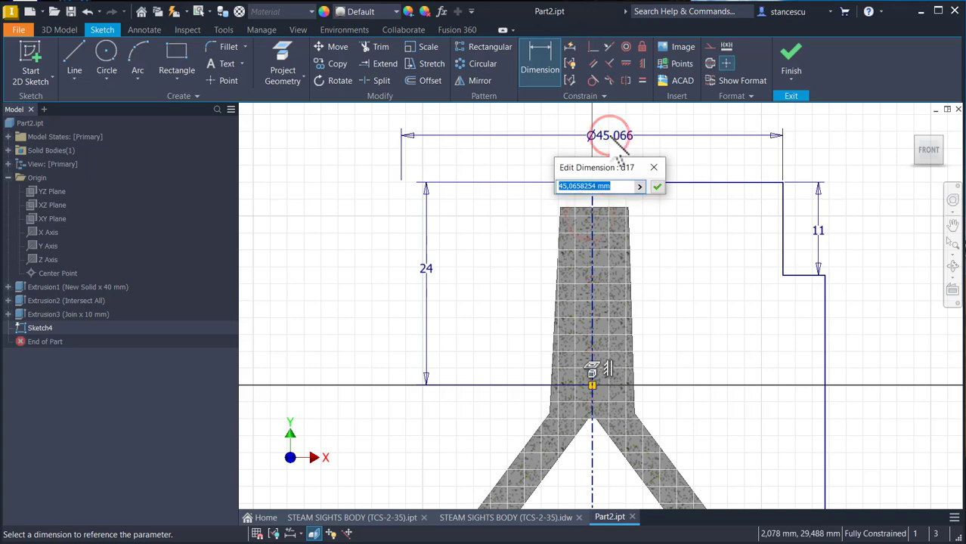
pyautogui.write('72')
pyautogui.press('Return')
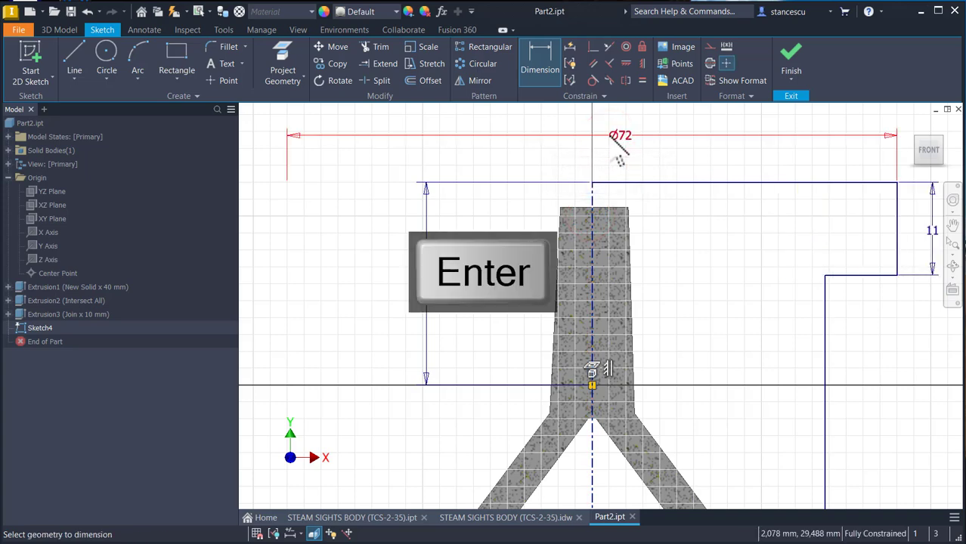
# Step: Finish the sketch and revolve the stepped half-profile a full 360 degrees around its centerline as a new solid
pyautogui.click(792, 51)
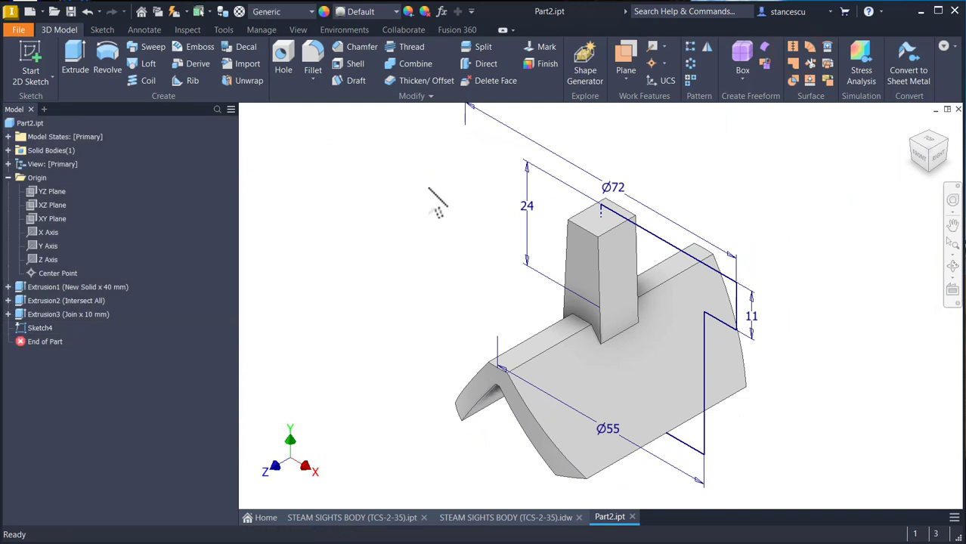
pyautogui.press('F6')
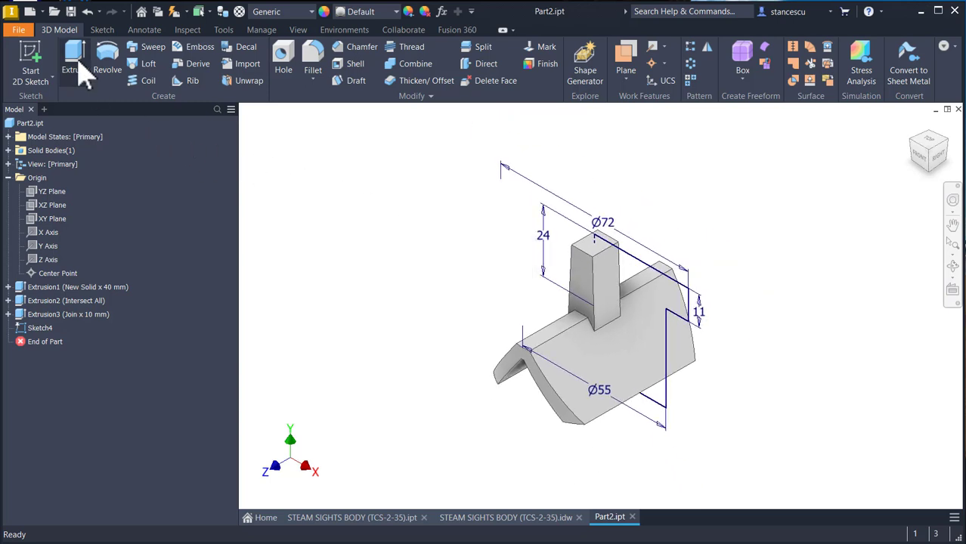
pyautogui.click(108, 54)
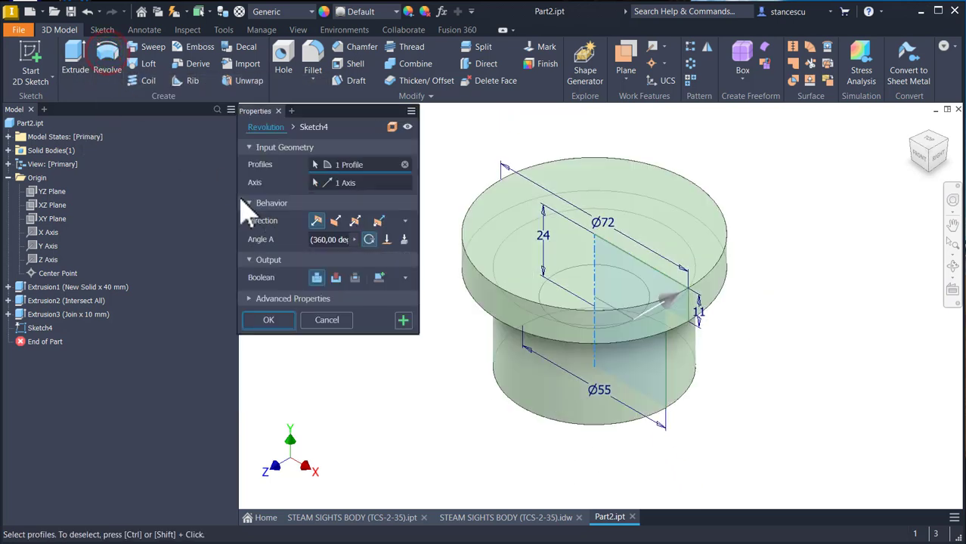
pyautogui.click(379, 278)
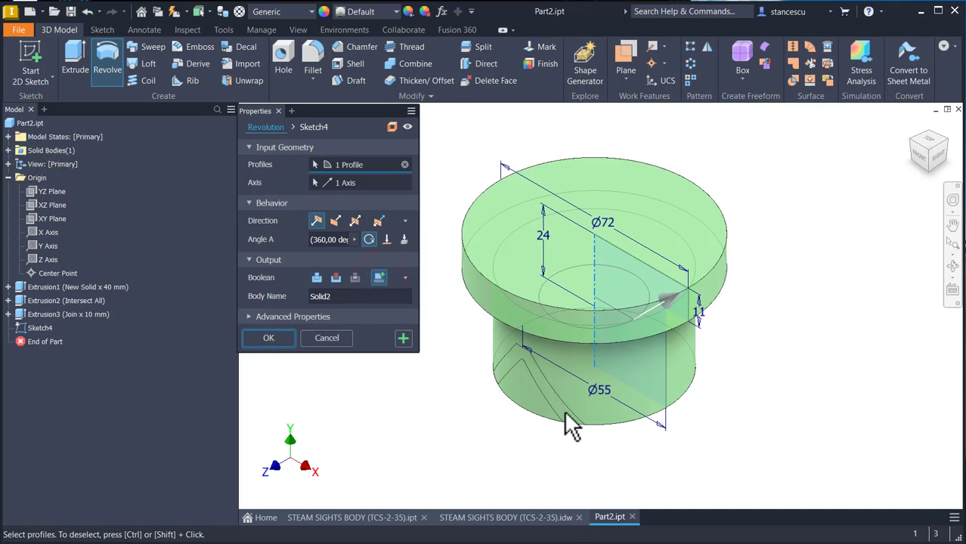
pyautogui.click(285, 338)
pyautogui.click(285, 338)
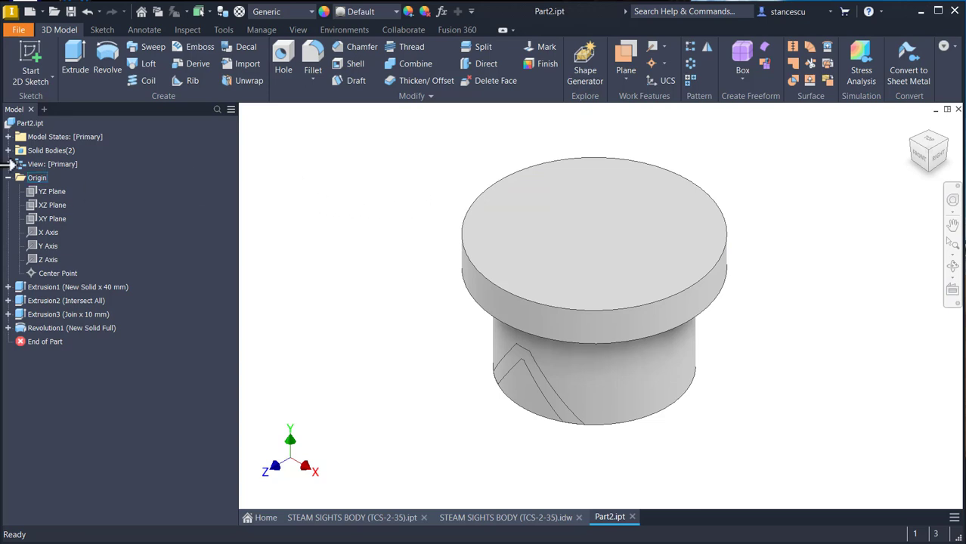
# Step: Set the body appearance of Solid1 to Red in its body properties
pyautogui.click(9, 151)
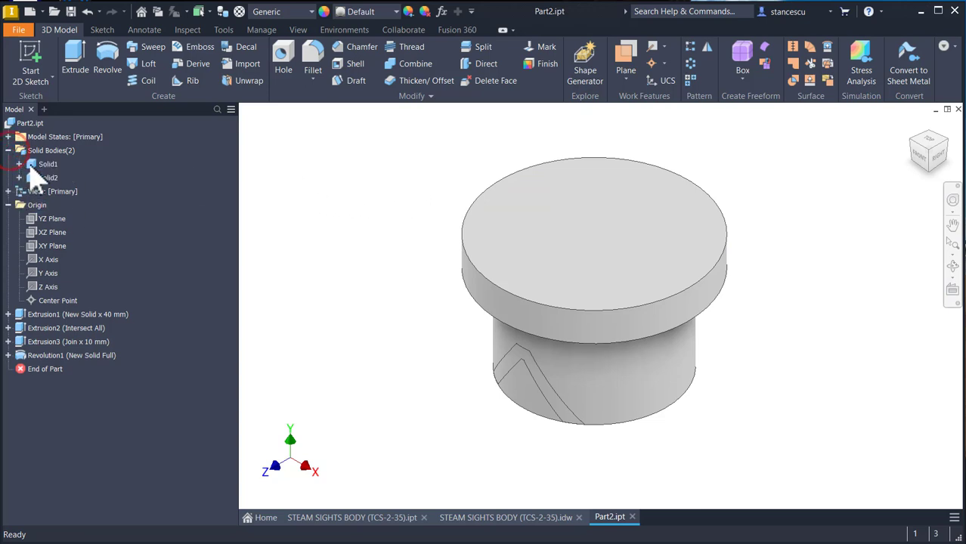
pyautogui.rightClick(36, 164)
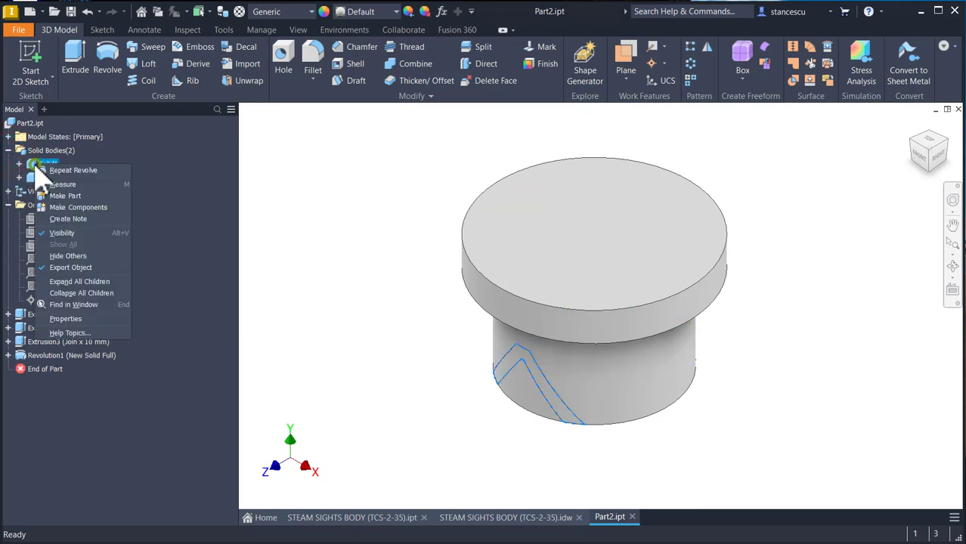
pyautogui.click(60, 318)
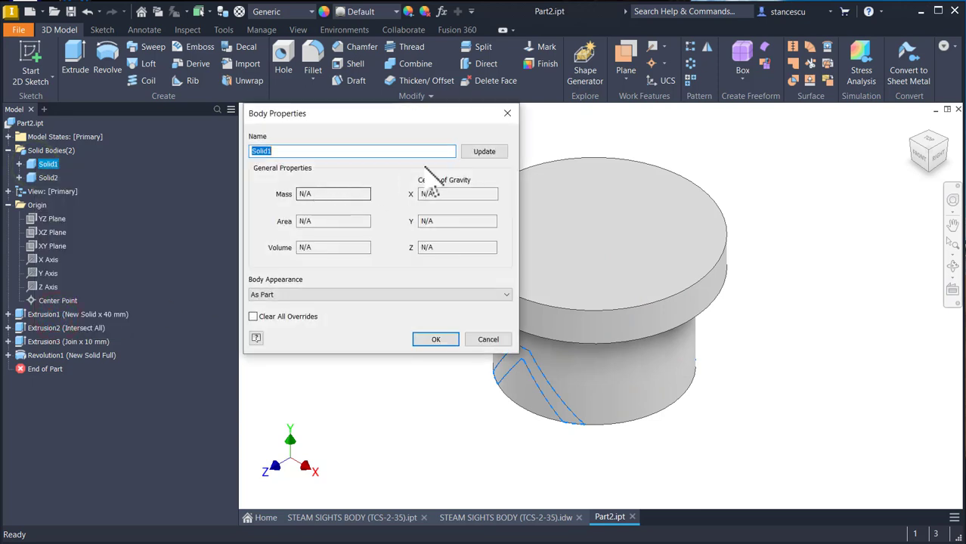
pyautogui.click(305, 296)
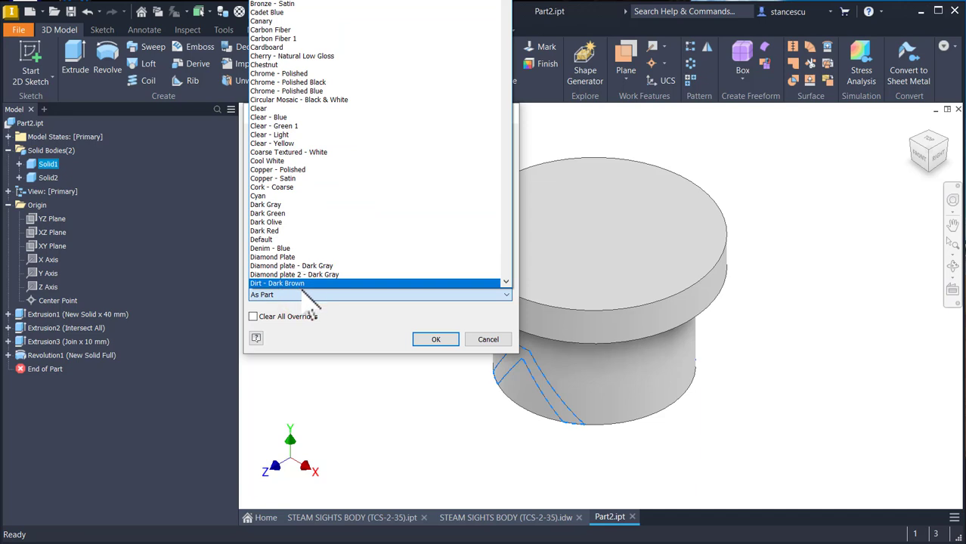
pyautogui.press('r')
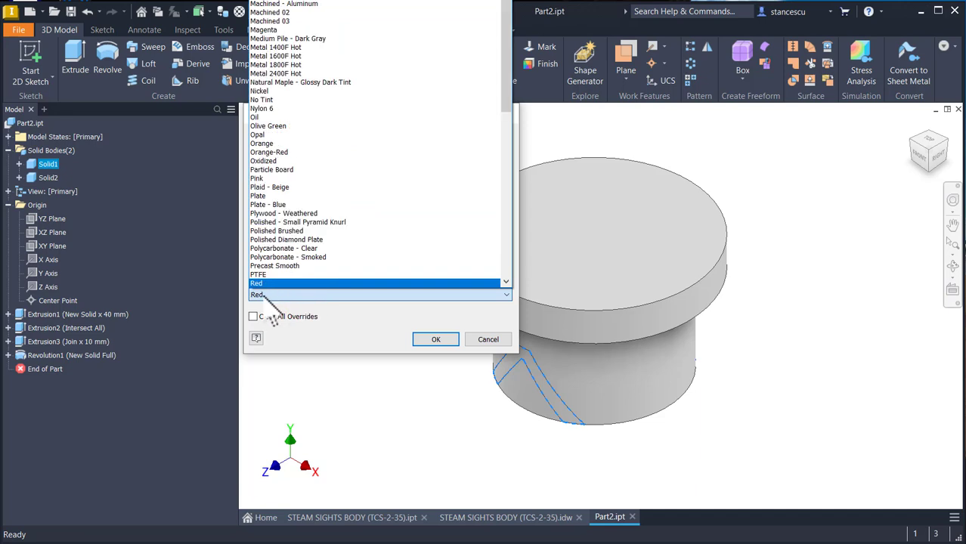
pyautogui.click(429, 339)
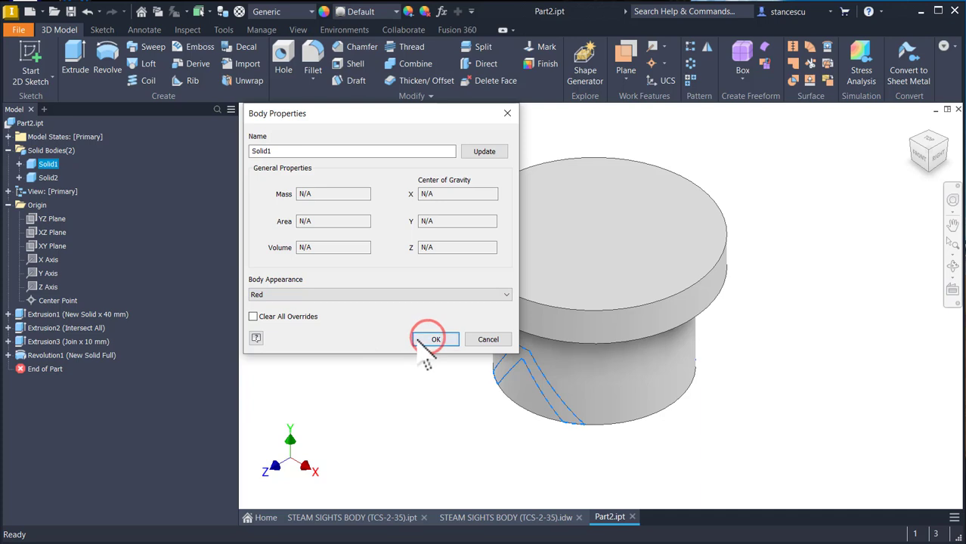
pyautogui.click(423, 341)
pyautogui.keyDown('shift'); pyautogui.moveTo(502, 446); pyautogui.dragTo(490, 415, button='middle'); pyautogui.keyUp('shift')
pyautogui.press('F6')
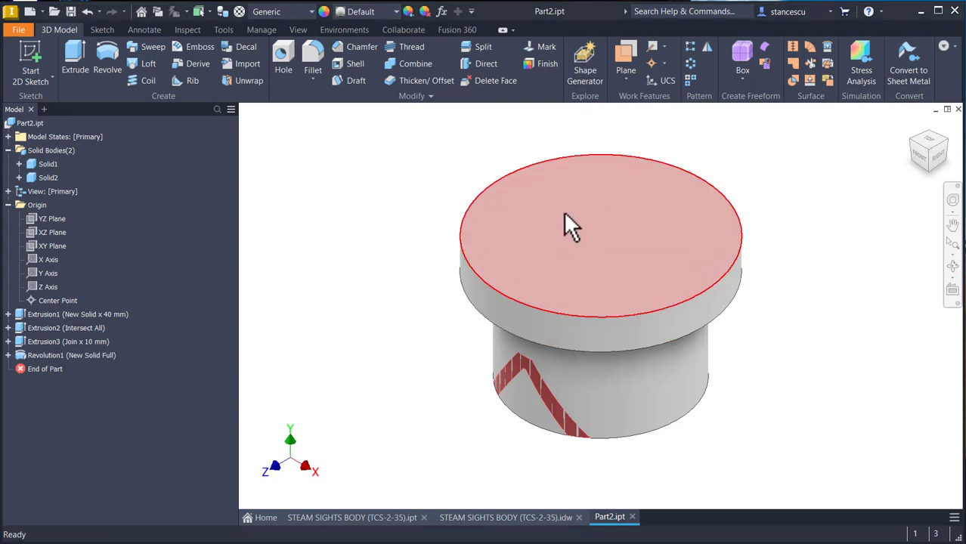
# Step: Check the flange and neck dimensions in the drawing, and start a part sketch on the XY plane with sliced graphics
pyautogui.click(474, 519)
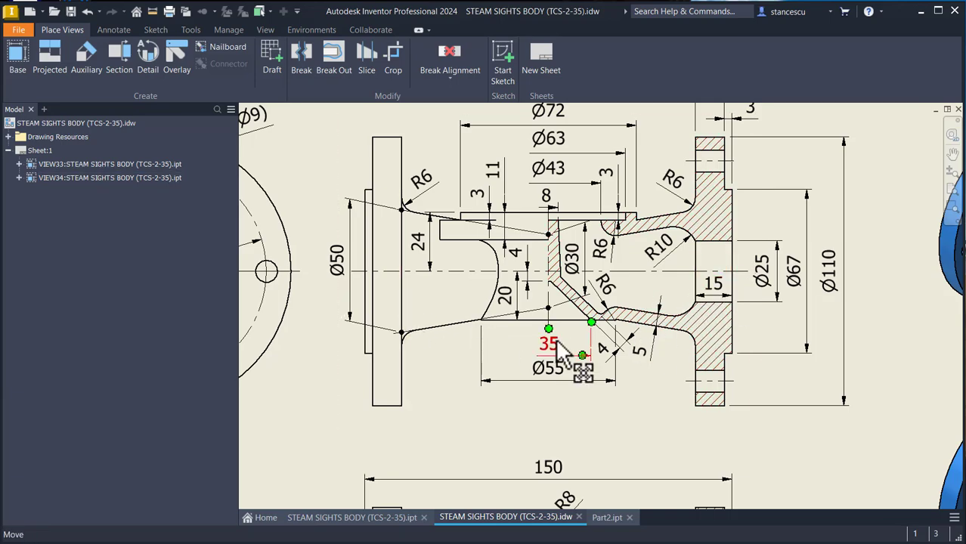
pyautogui.press('Home')
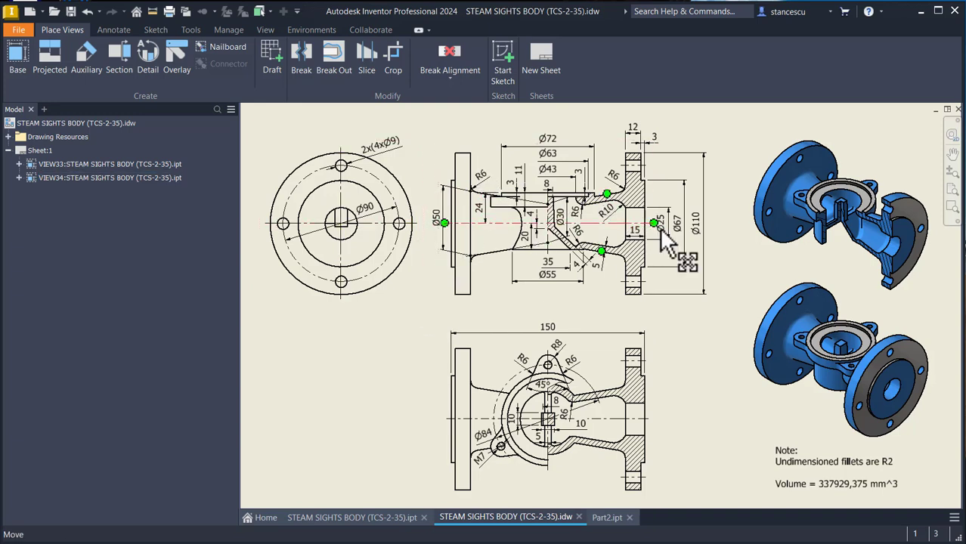
pyautogui.scroll(-3, 703, 239)
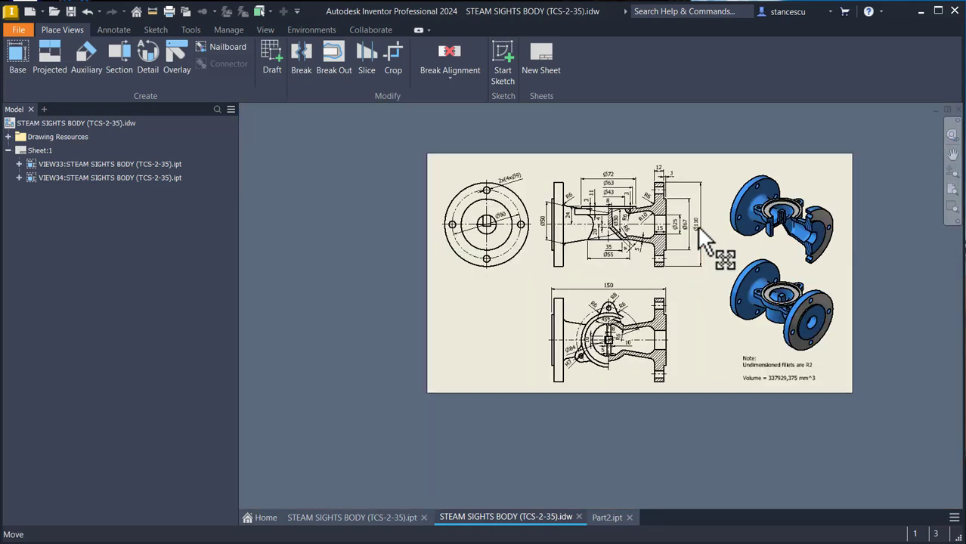
pyautogui.scroll(4, 703, 239)
pyautogui.moveTo(703, 239); pyautogui.dragTo(701, 257, button='middle')
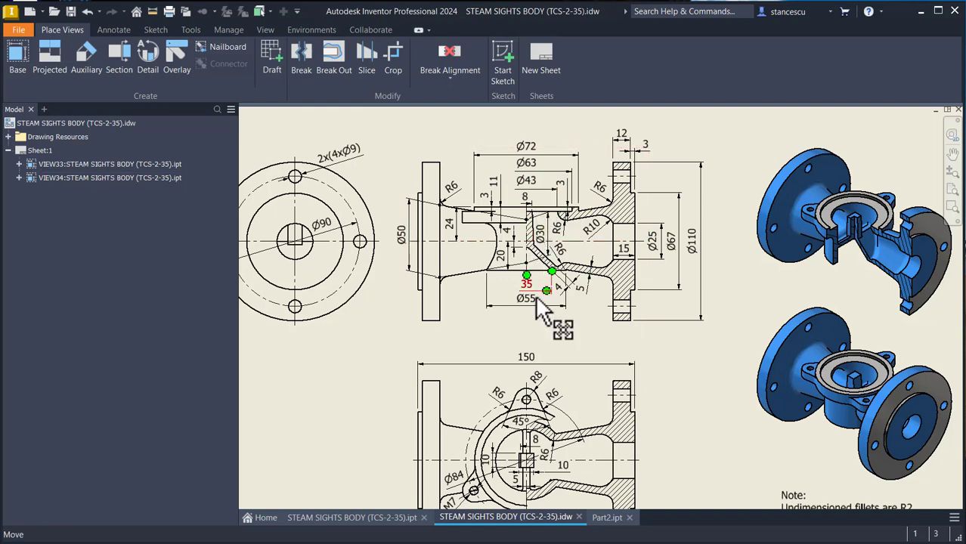
pyautogui.click(601, 519)
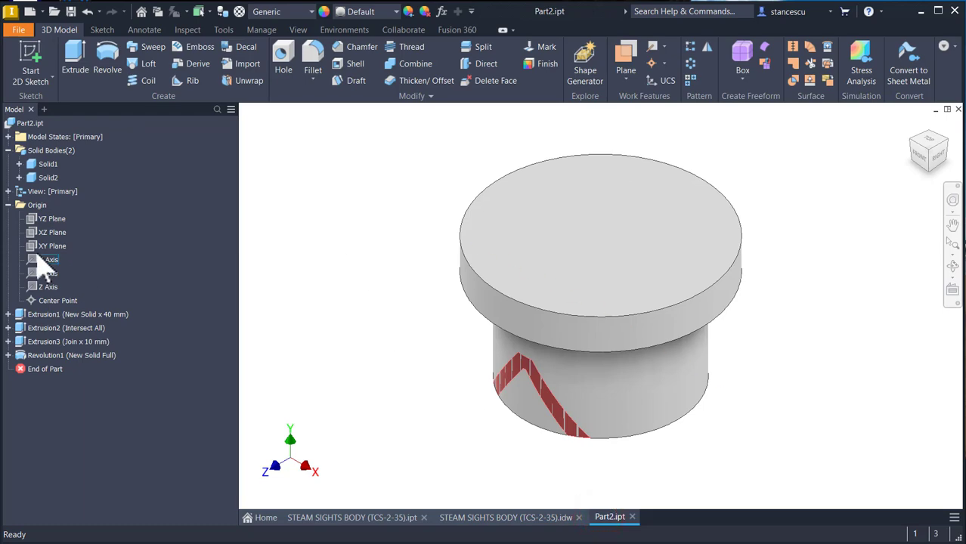
pyautogui.click(39, 249)
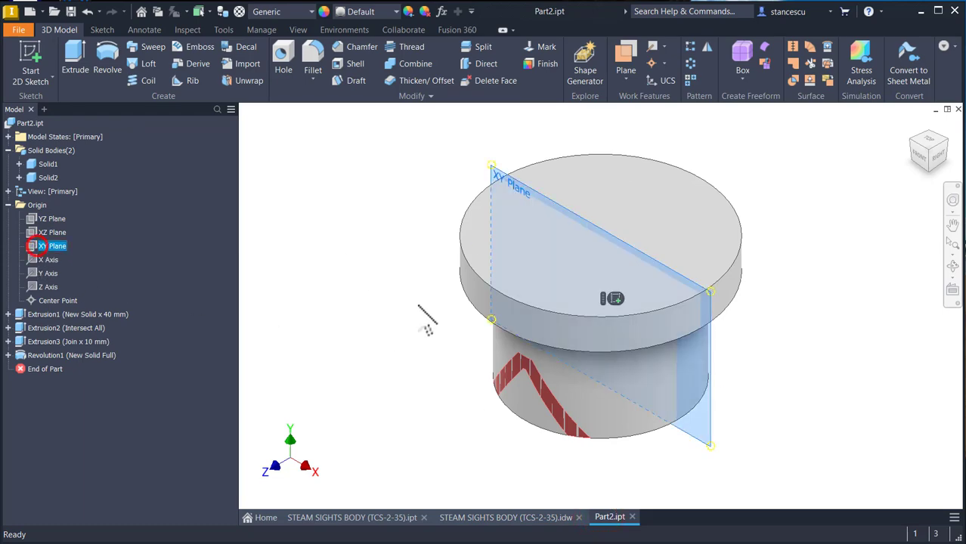
pyautogui.click(612, 299)
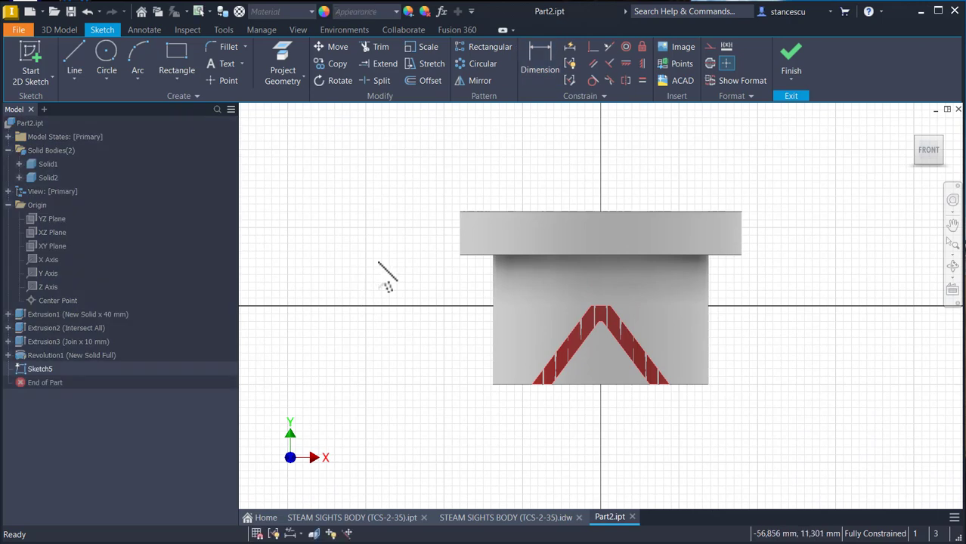
pyautogui.press('F7')
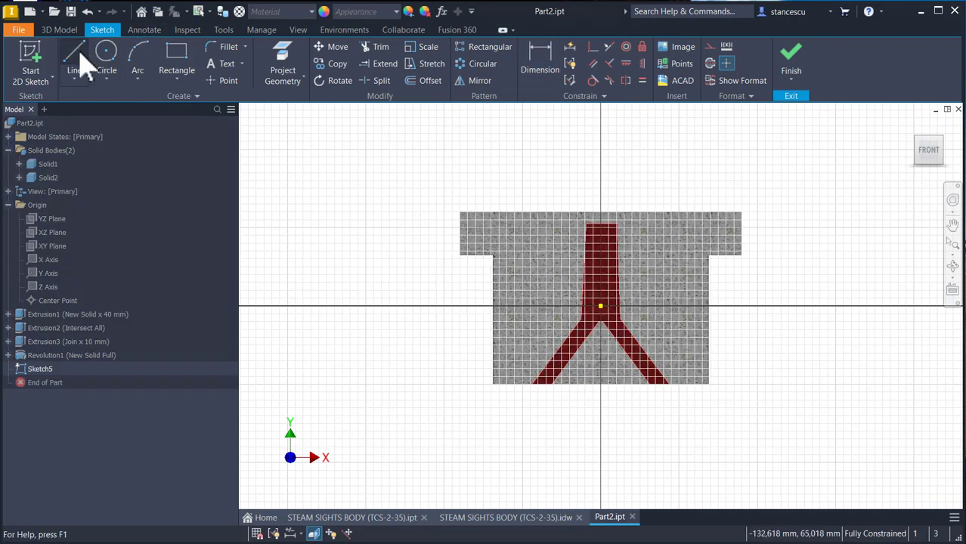
# Step: Draw a horizontal line 150/2 mm long from the origin toward negative X and convert it to a centerline
pyautogui.click(76, 61)
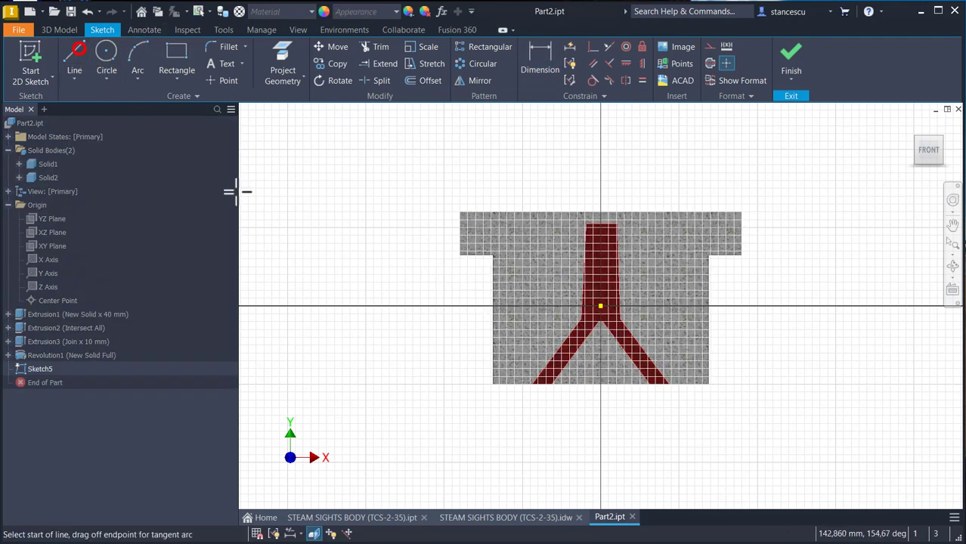
pyautogui.click(600, 306)
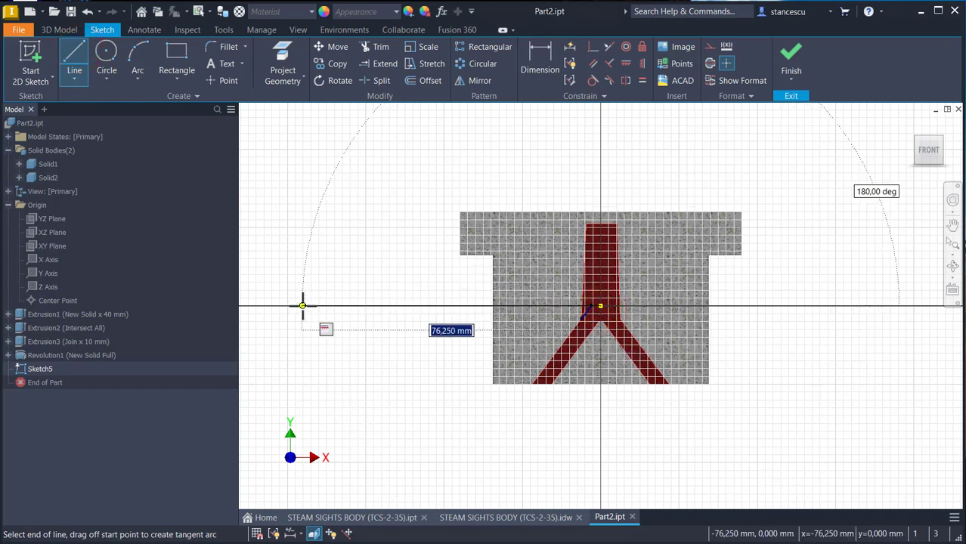
pyautogui.write('150/2')
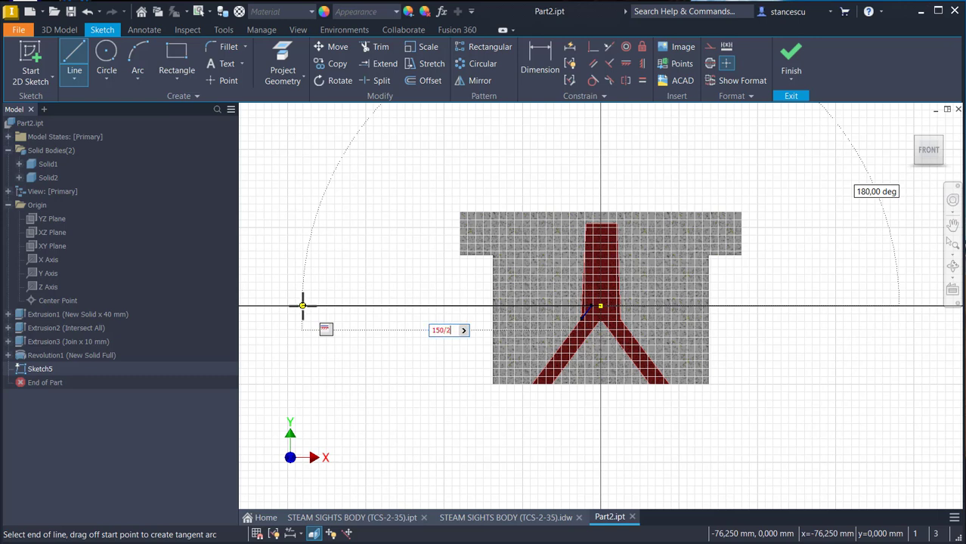
pyautogui.press('Return')
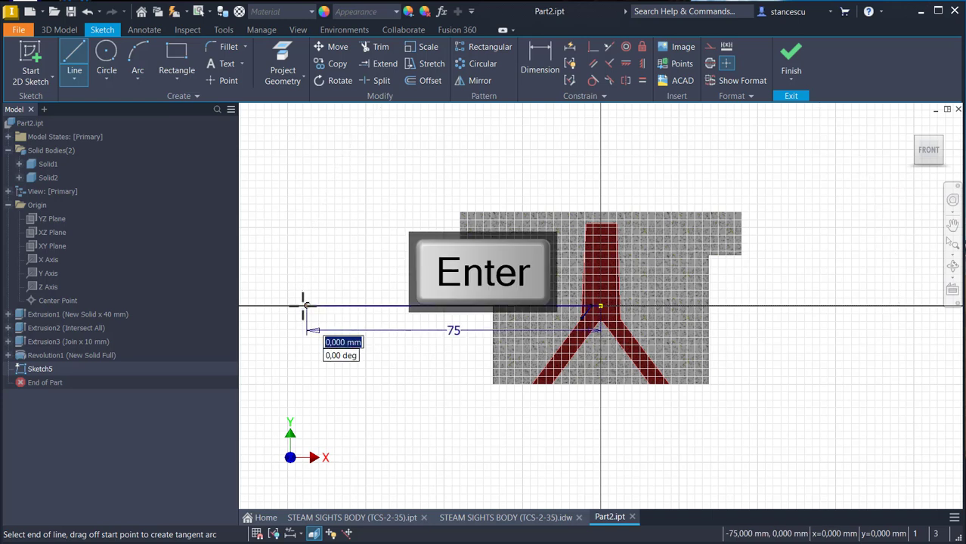
pyautogui.press('Escape')
pyautogui.click(375, 285)
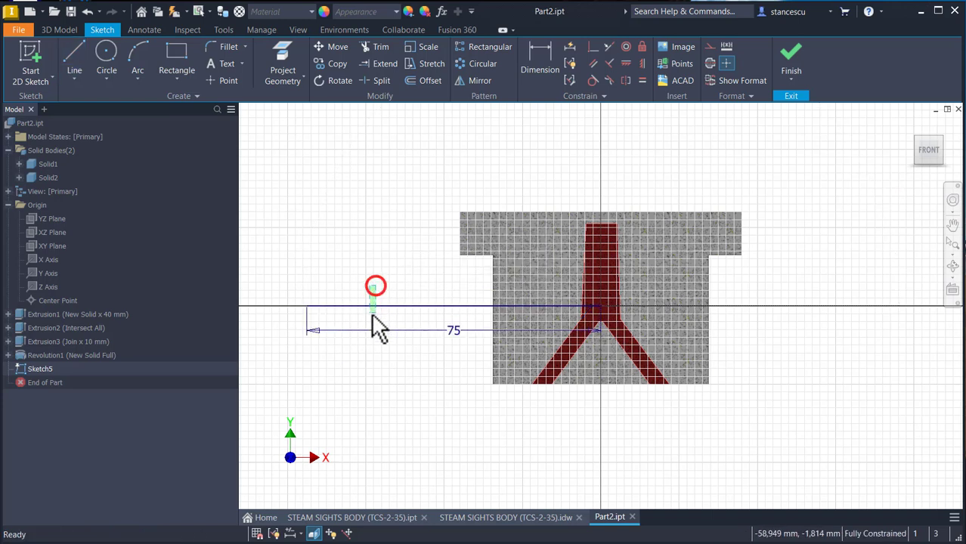
pyautogui.click(710, 64)
pyautogui.click(383, 178)
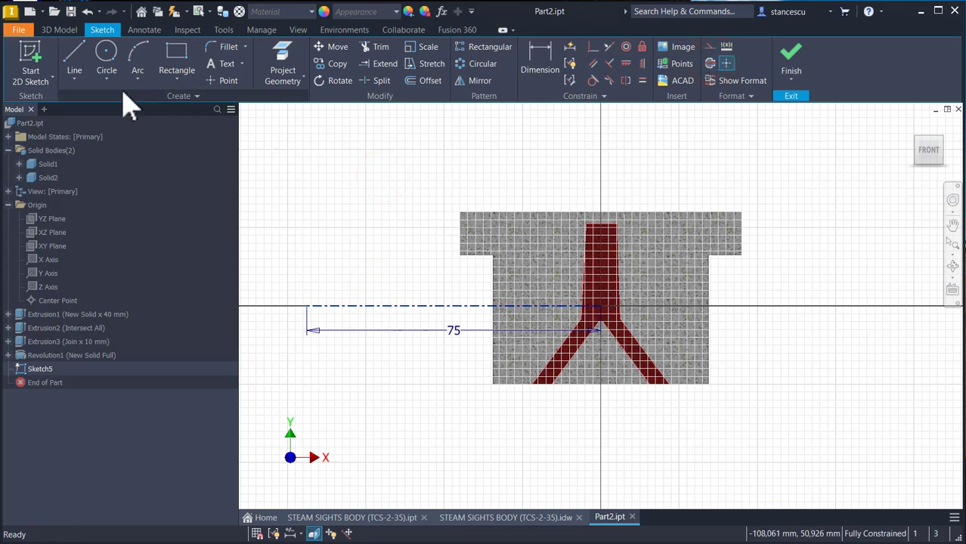
# Step: Check the drawing and sketch the flange-and-tapered-neck half-profile above the centerline, flange rim about 8.5 mm wide, ending at the origin about 11 mm high
pyautogui.click(550, 520)
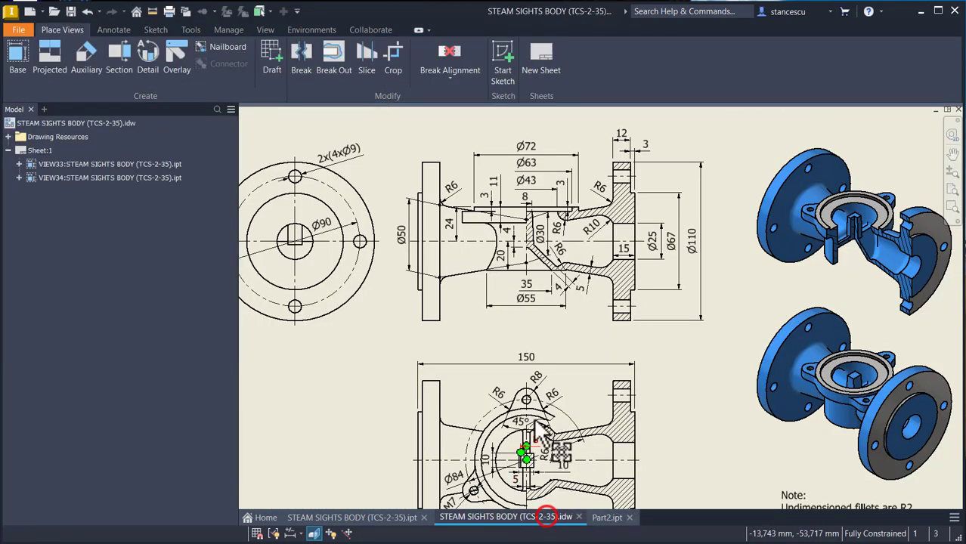
pyautogui.scroll(5, 427, 257)
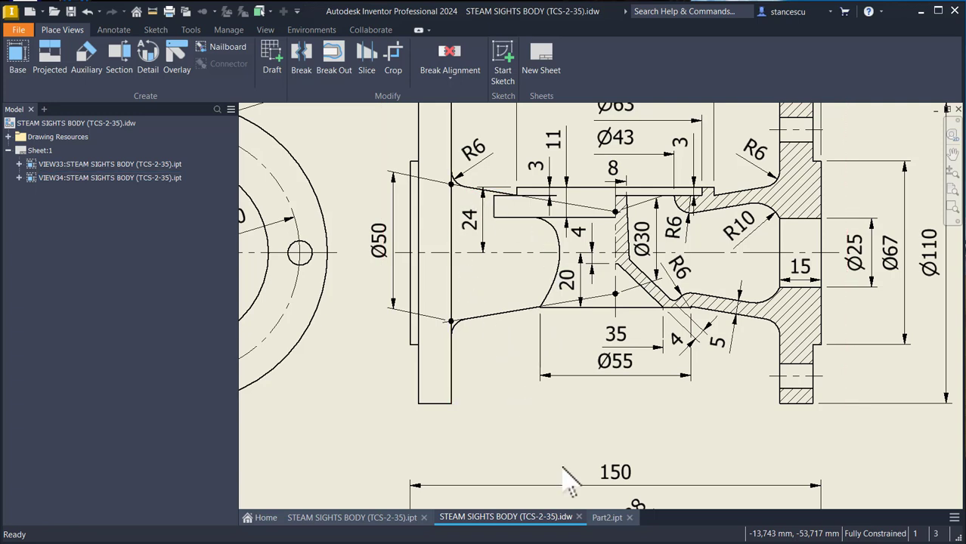
pyautogui.click(605, 518)
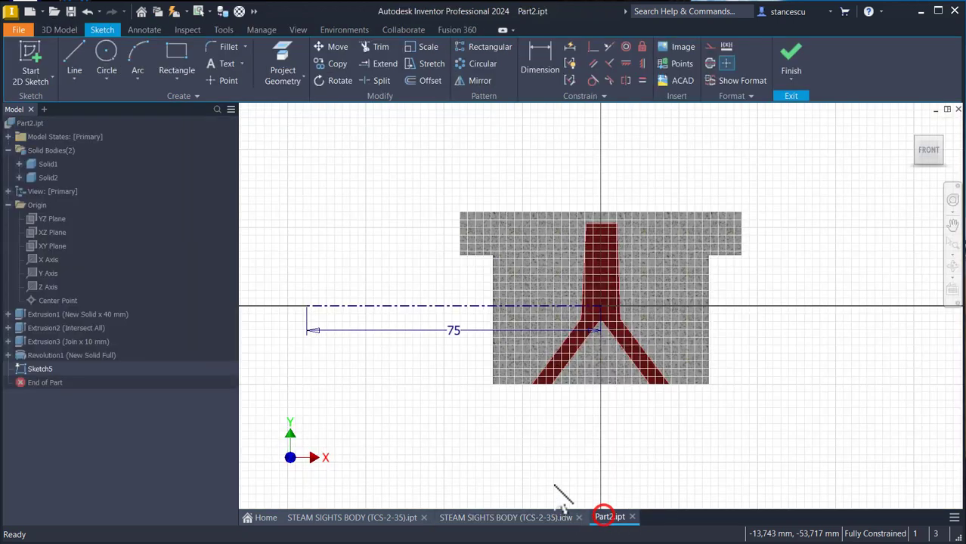
pyautogui.click(74, 56)
pyautogui.click(306, 306)
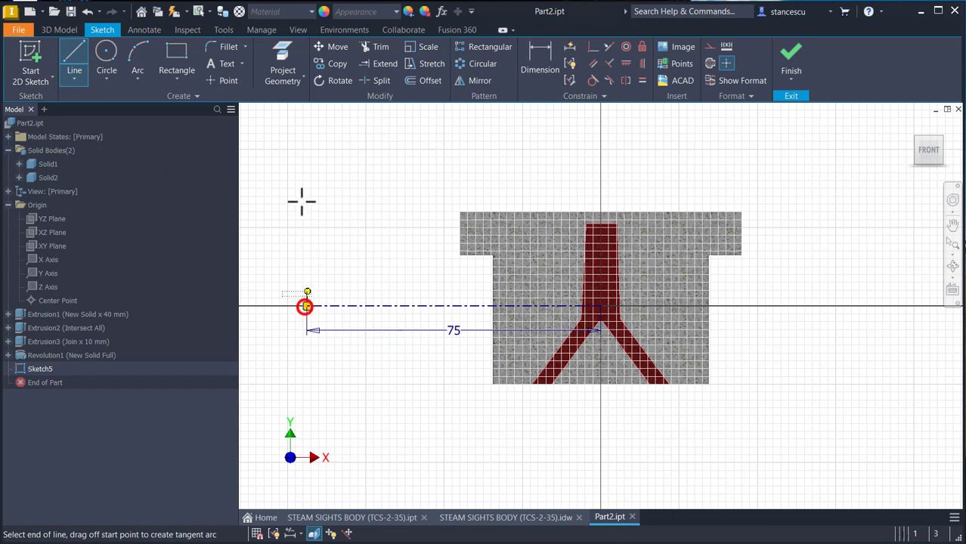
pyautogui.click(307, 174)
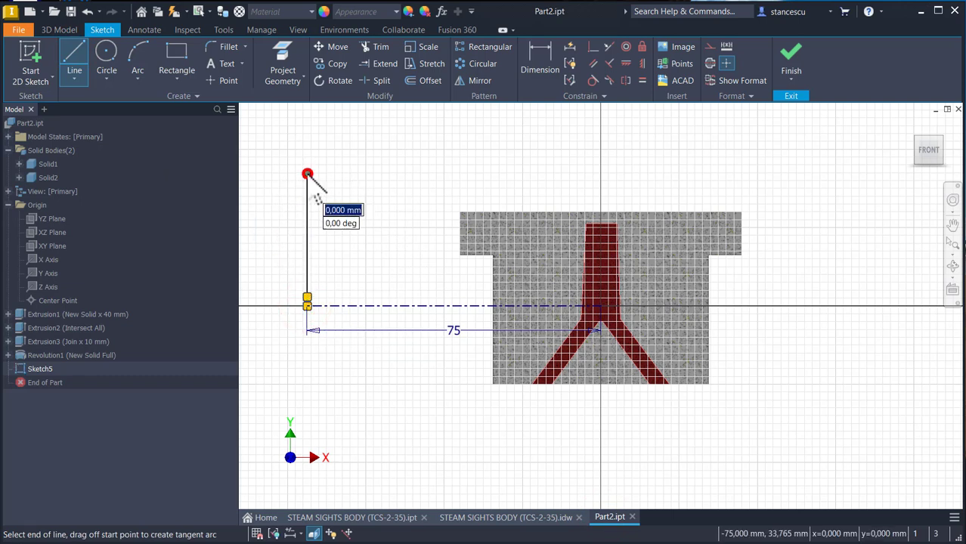
pyautogui.click(318, 112)
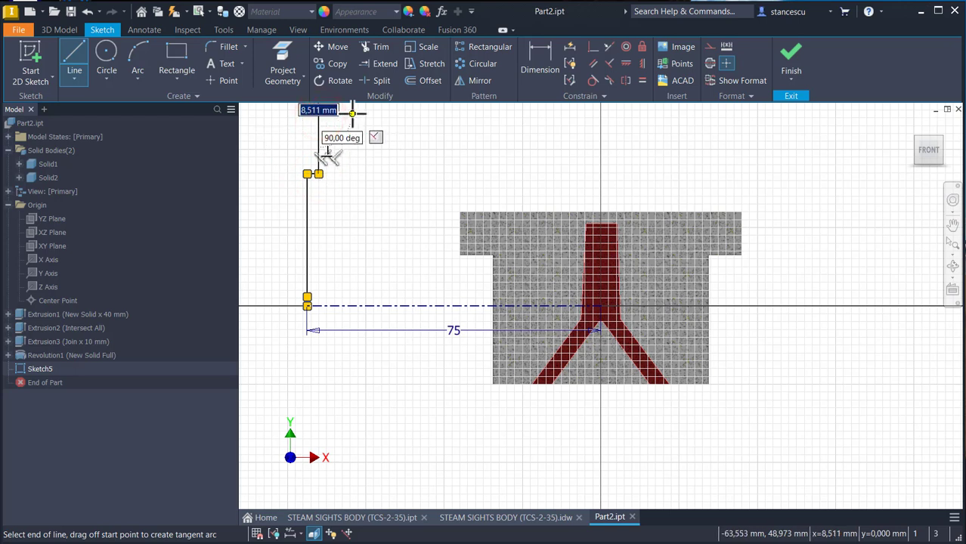
pyautogui.click(351, 113)
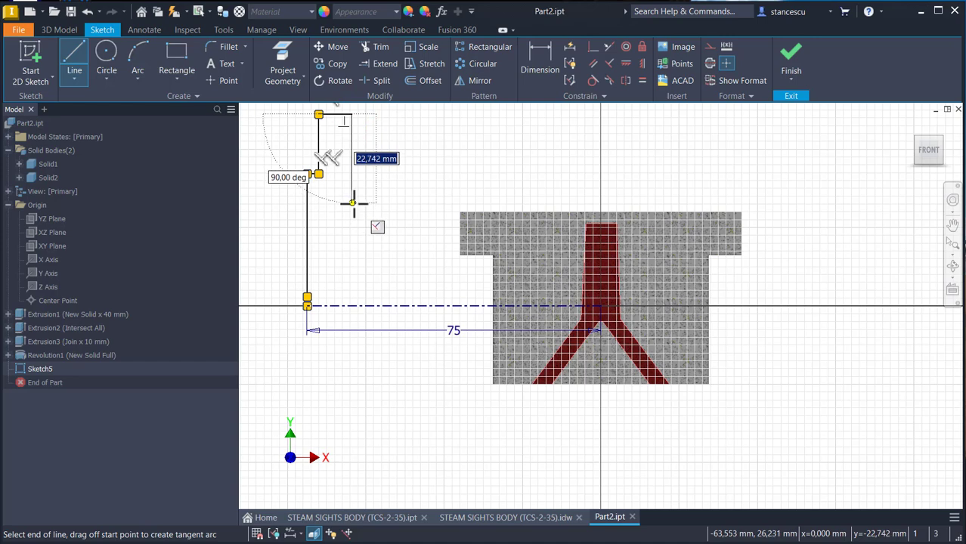
pyautogui.click(352, 203)
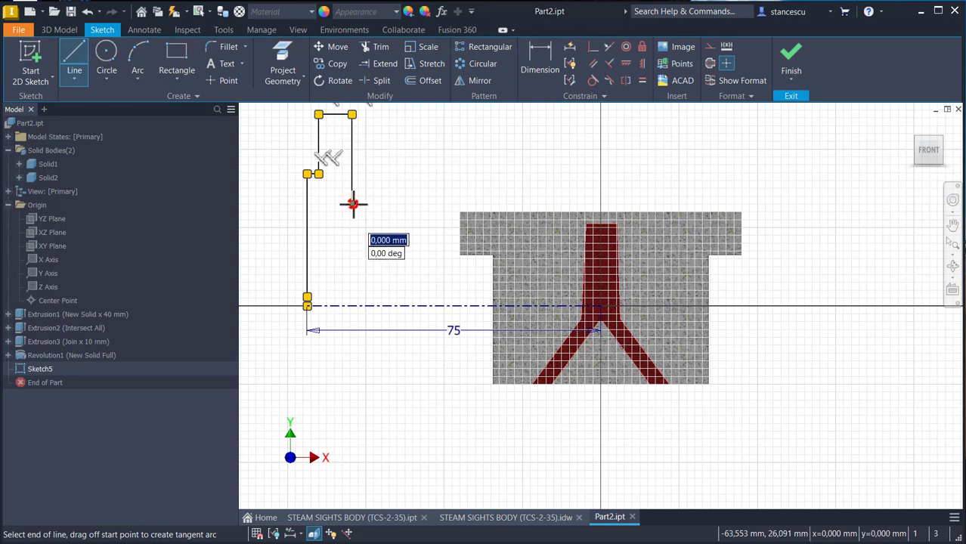
pyautogui.click(600, 263)
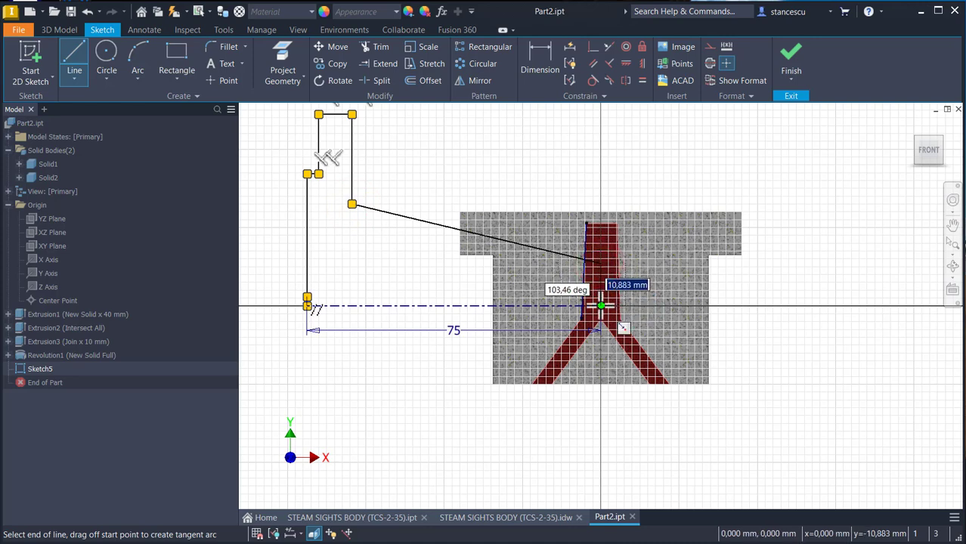
pyautogui.click(601, 306)
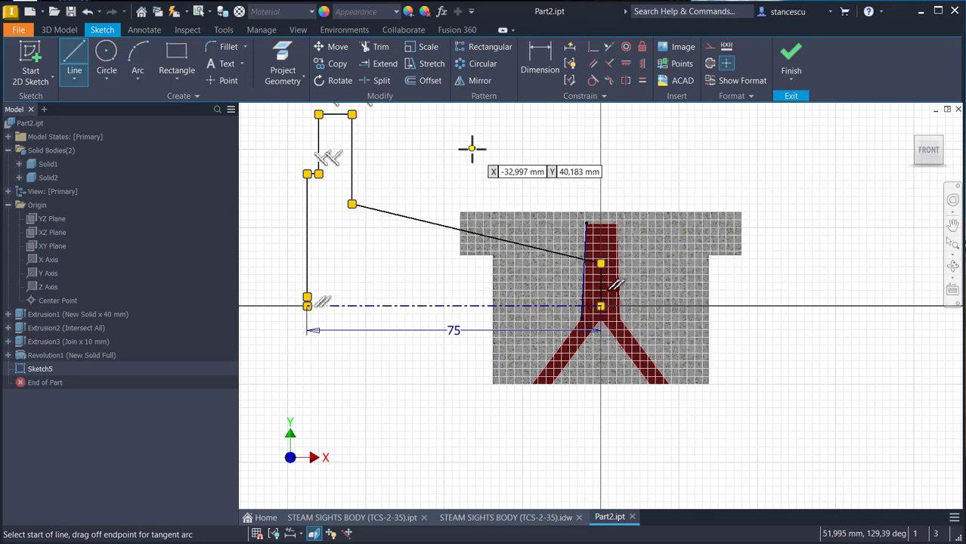
pyautogui.moveTo(433, 159); pyautogui.dragTo(487, 191, button='middle')
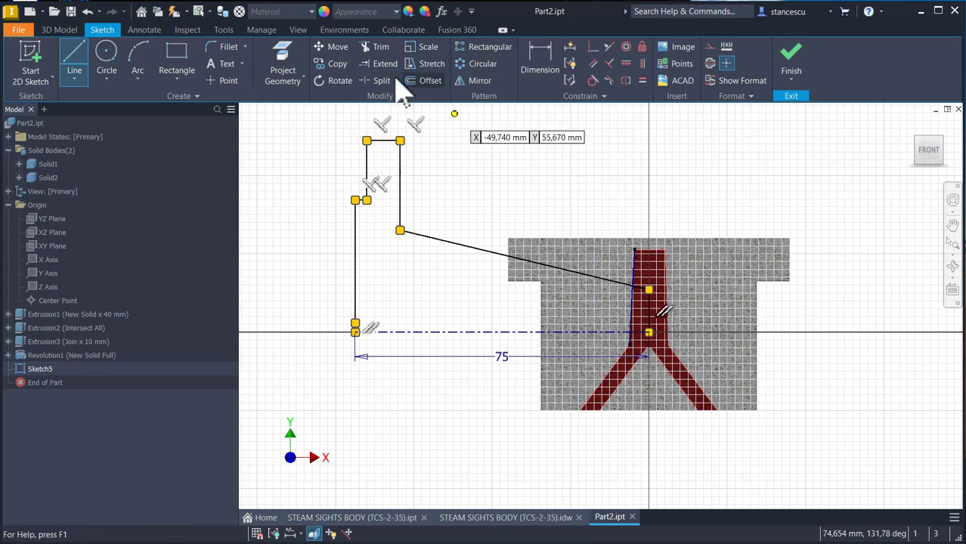
# Step: Dimension the flange profile about the centerline with diameters of 67 mm for the raised face and 110 mm for the outer rim
pyautogui.click(542, 55)
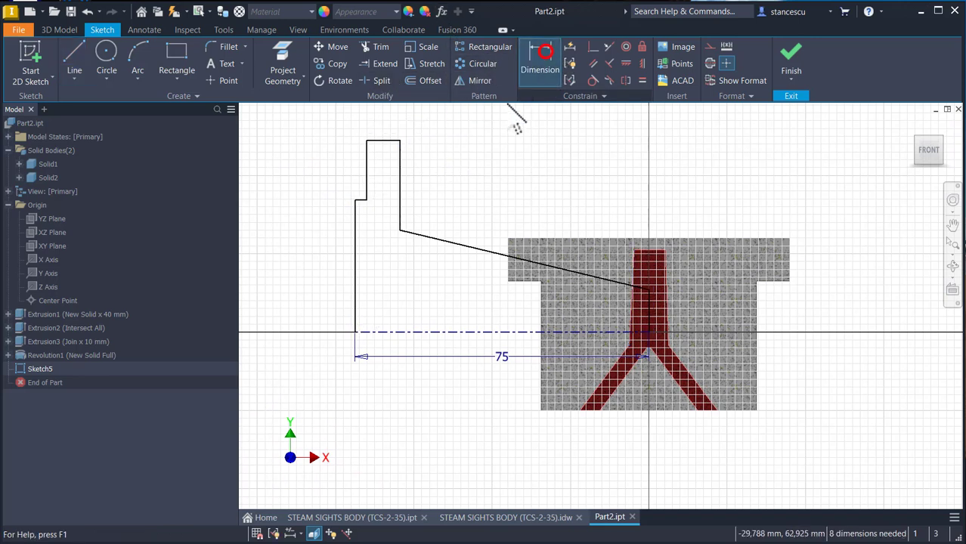
pyautogui.click(355, 200)
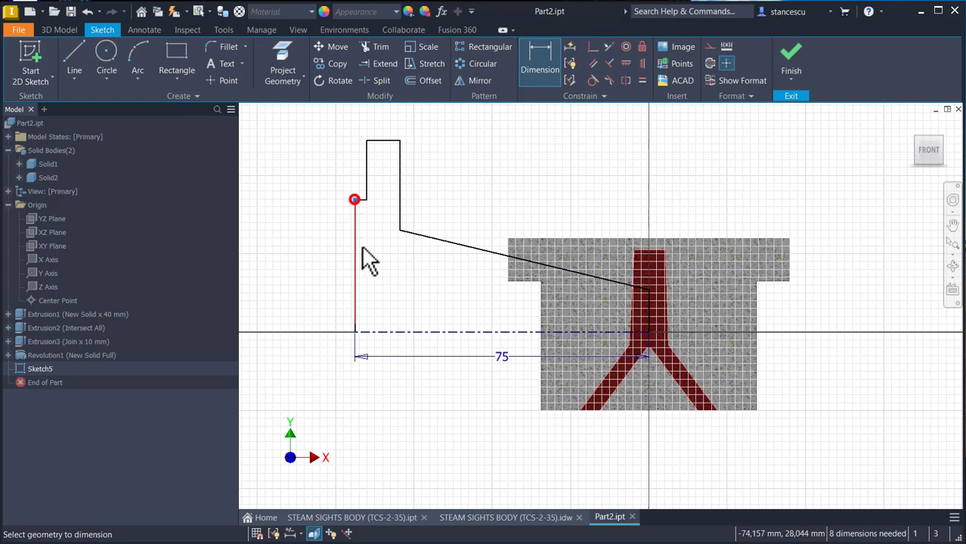
pyautogui.click(401, 332)
pyautogui.click(309, 291)
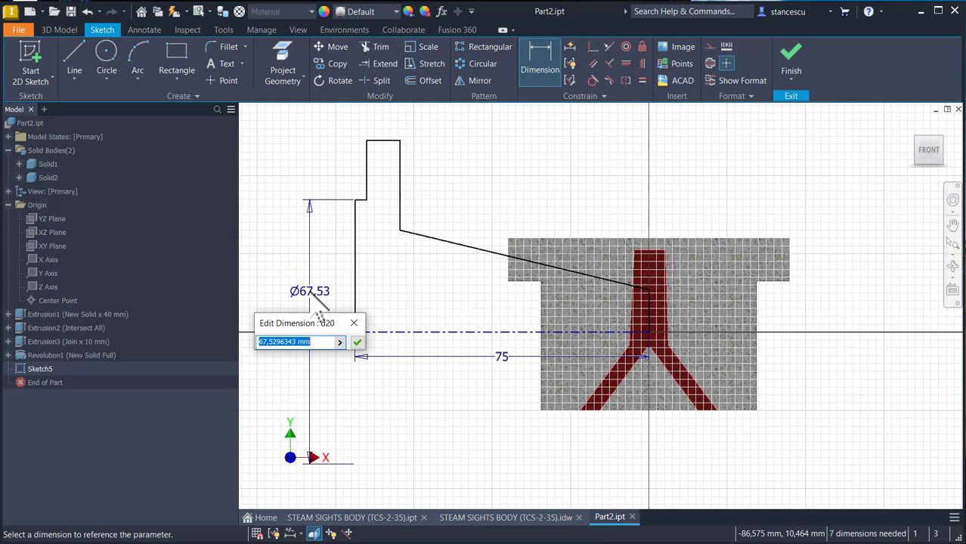
pyautogui.press('Return')
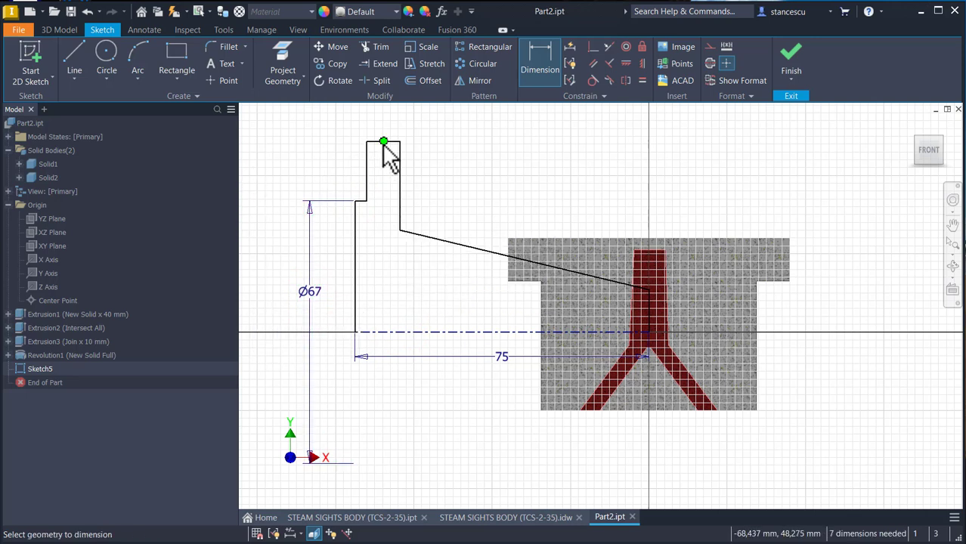
pyautogui.click(378, 143)
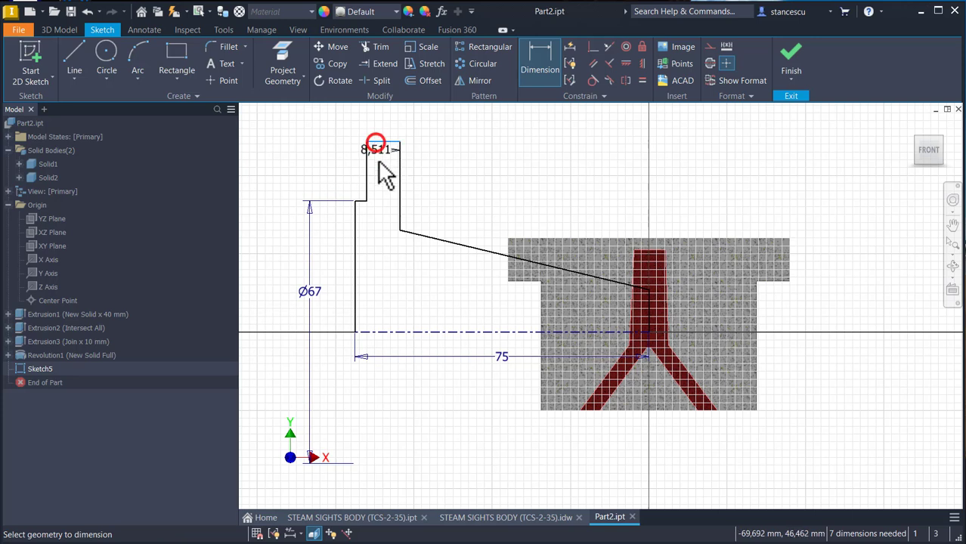
pyautogui.click(378, 332)
pyautogui.click(280, 324)
pyautogui.write('110')
pyautogui.press('Return')
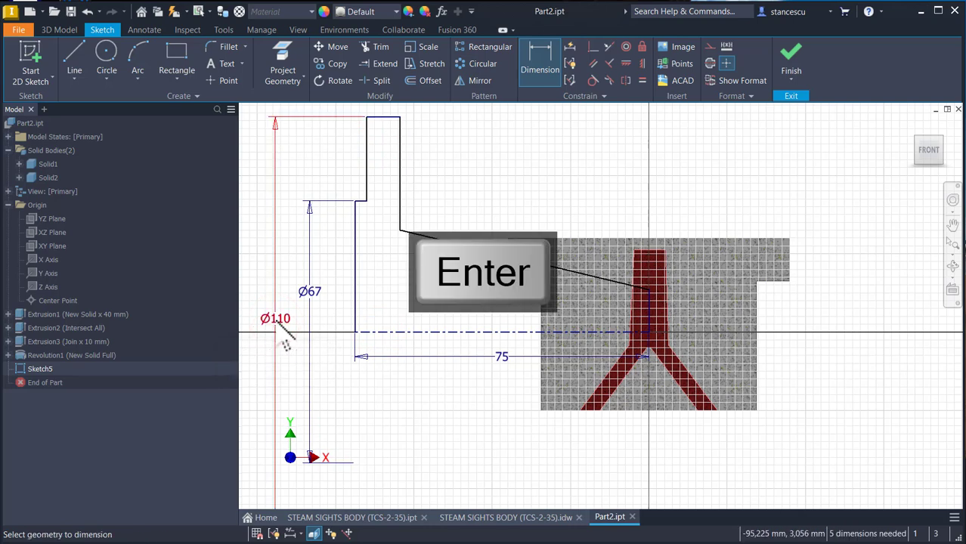
# Step: Set the offset between the raised face and the flange's outer face to 3 mm
pyautogui.click(355, 223)
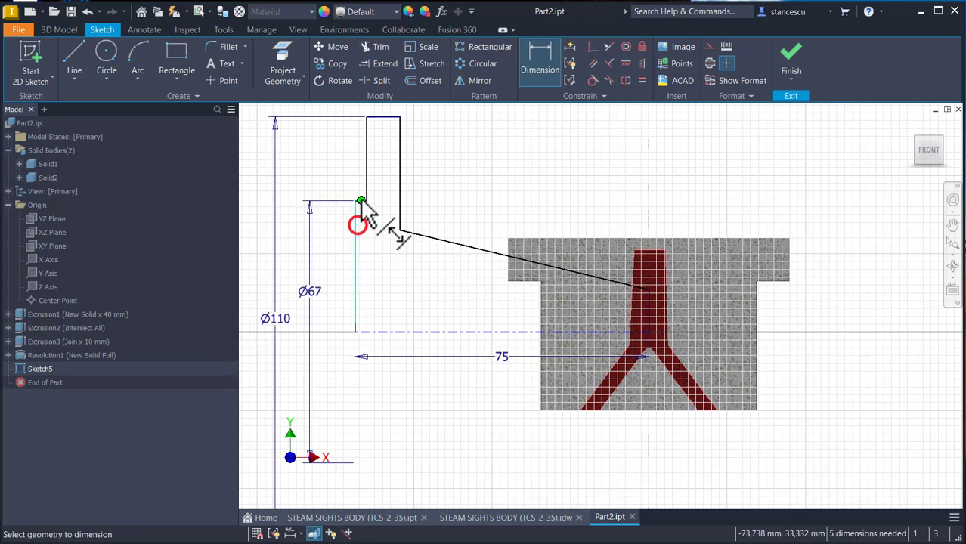
pyautogui.click(366, 185)
pyautogui.click(344, 183)
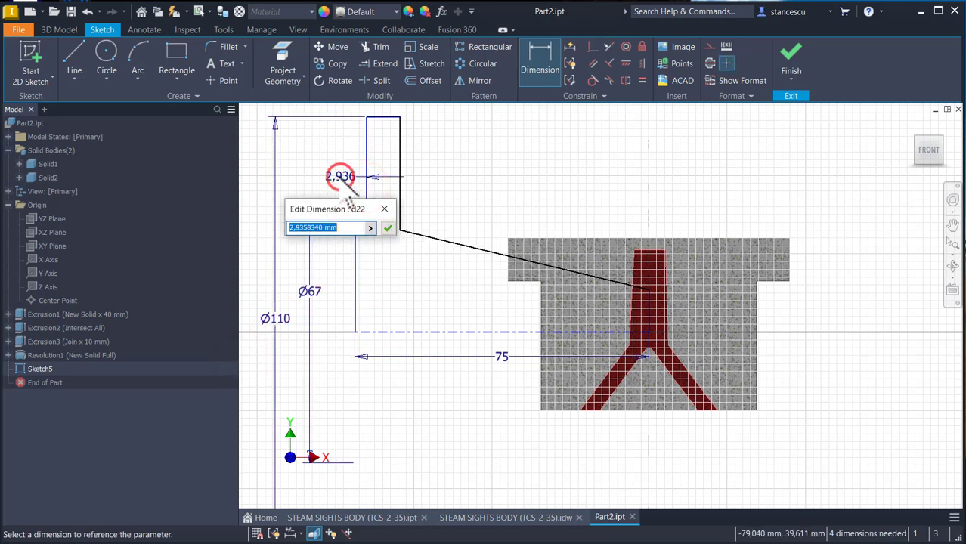
pyautogui.press('Return')
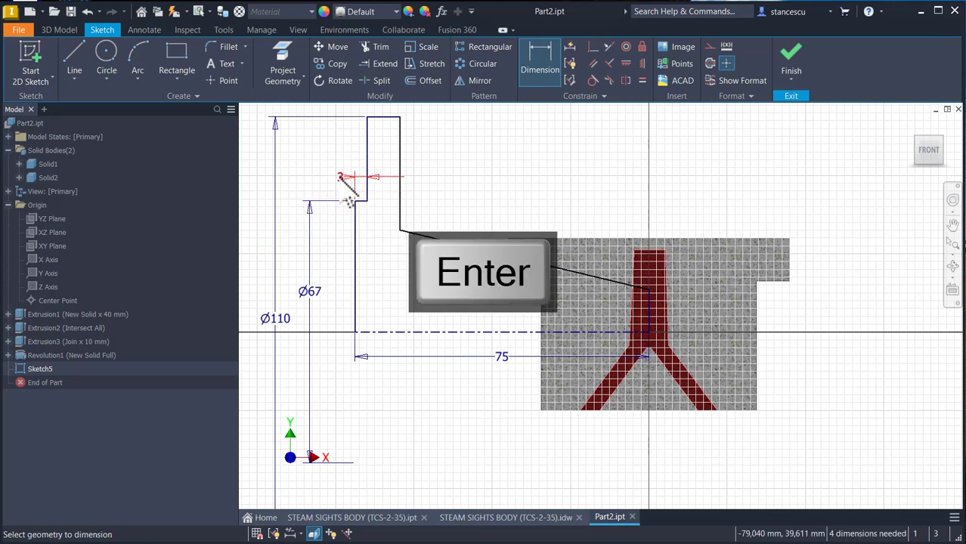
# Step: Dimension the neck's diameters as 50 mm at the flange and 30 mm at the origin, and finish the sketch
pyautogui.click(403, 243)
pyautogui.click(402, 332)
pyautogui.click(399, 328)
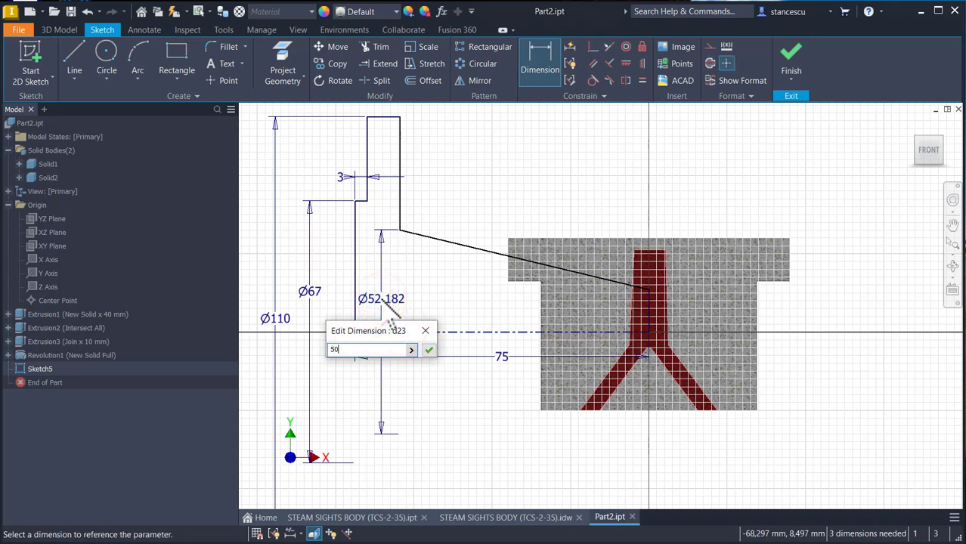
pyautogui.press('Return')
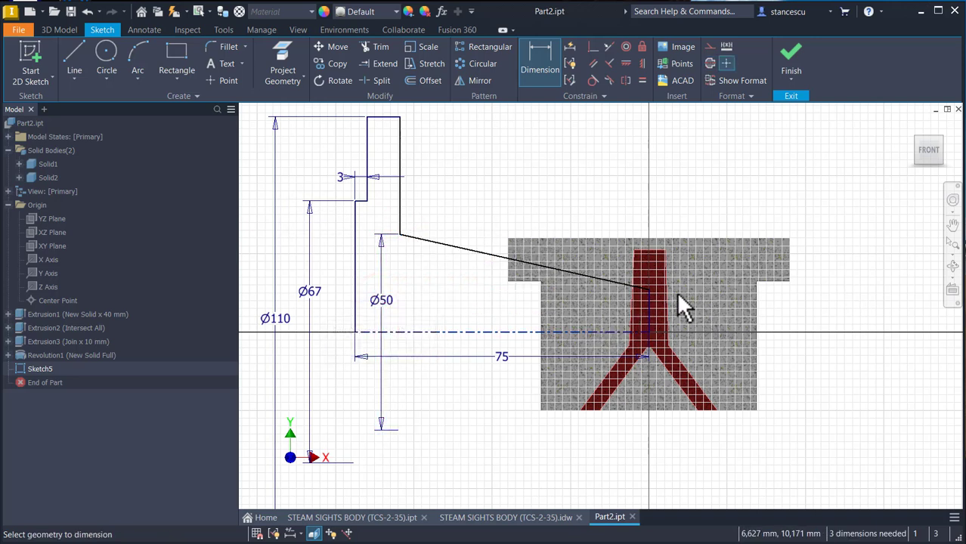
pyautogui.click(647, 290)
pyautogui.click(636, 331)
pyautogui.click(837, 316)
pyautogui.write('3')
pyautogui.press('Return')
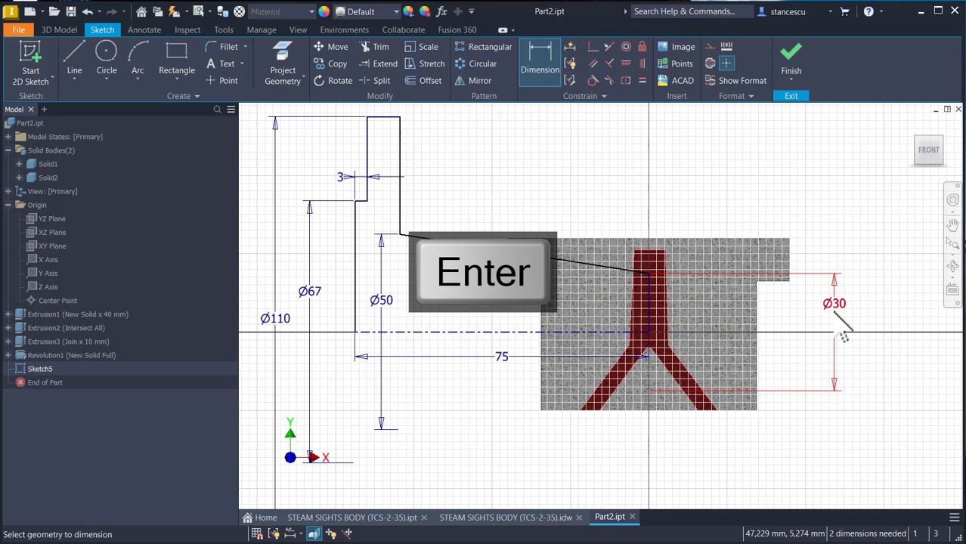
pyautogui.click(793, 69)
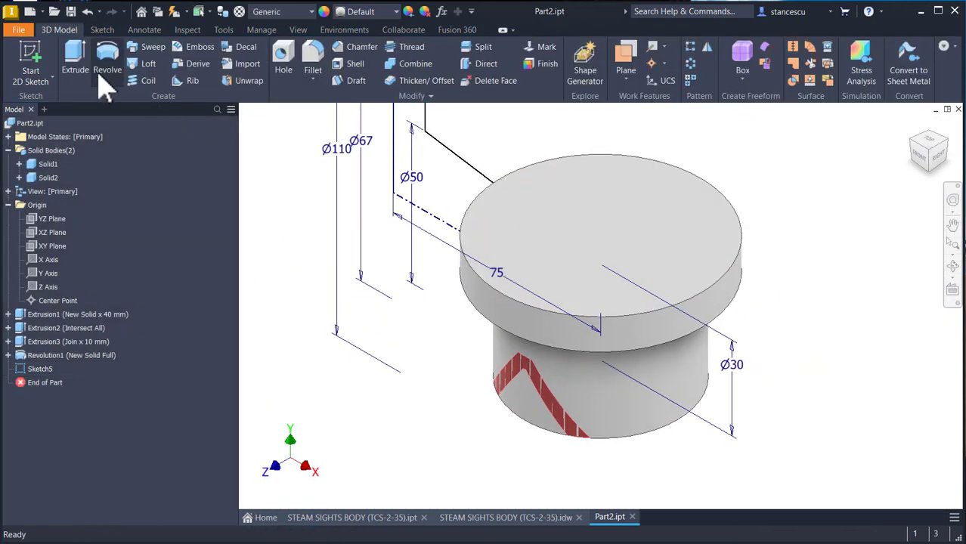
# Step: Revolve the flange-and-neck profile a full 360 degrees around its centerline, joined to the grey stepped body Solid2
pyautogui.click(110, 62)
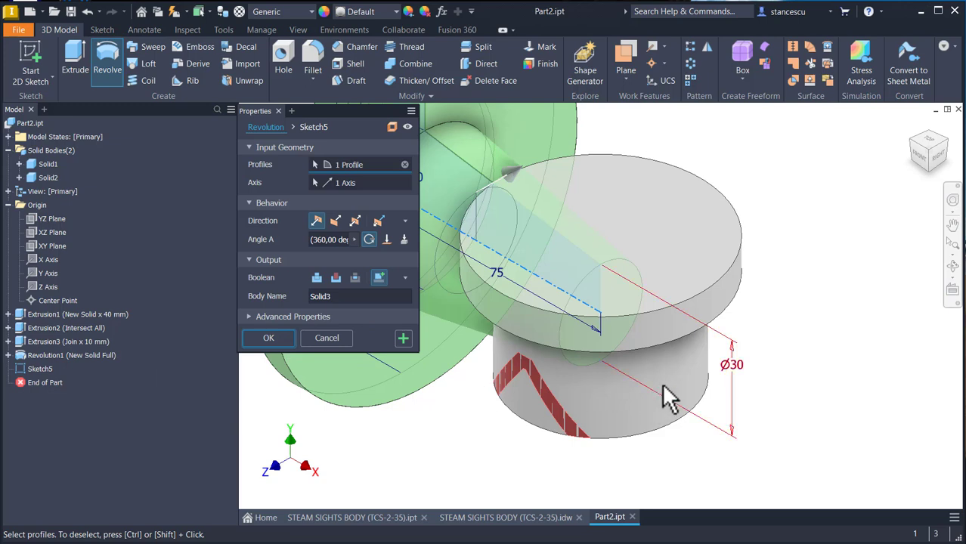
pyautogui.click(316, 278)
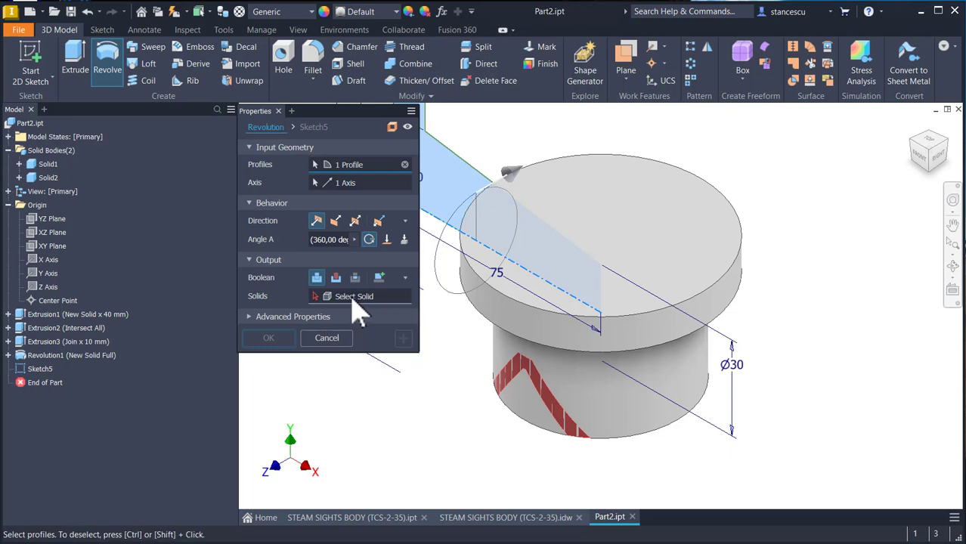
pyautogui.click(350, 297)
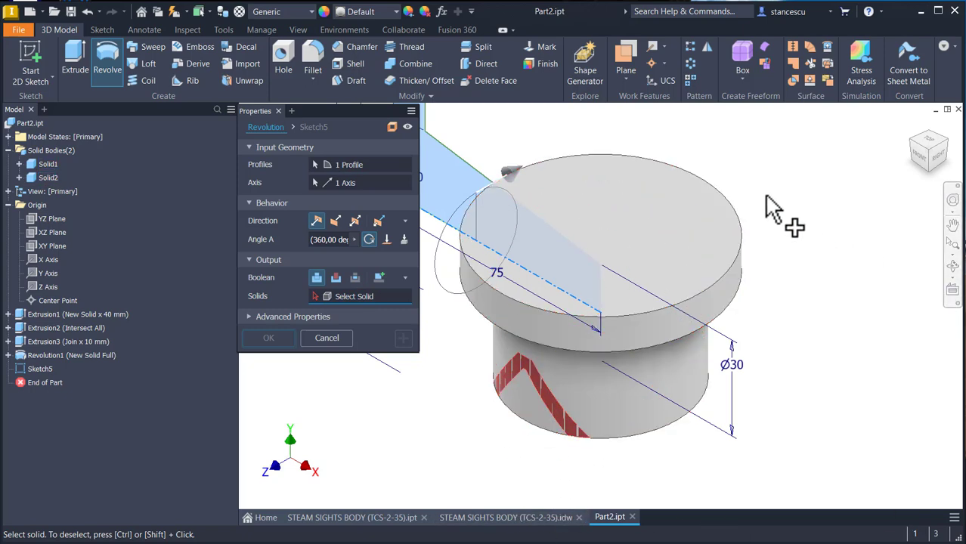
pyautogui.click(724, 223)
pyautogui.click(281, 343)
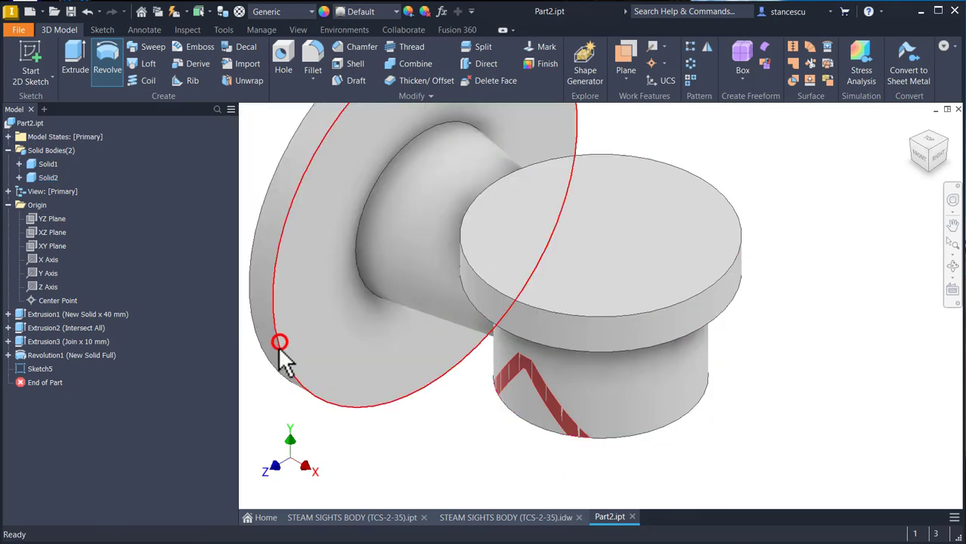
pyautogui.press('F6')
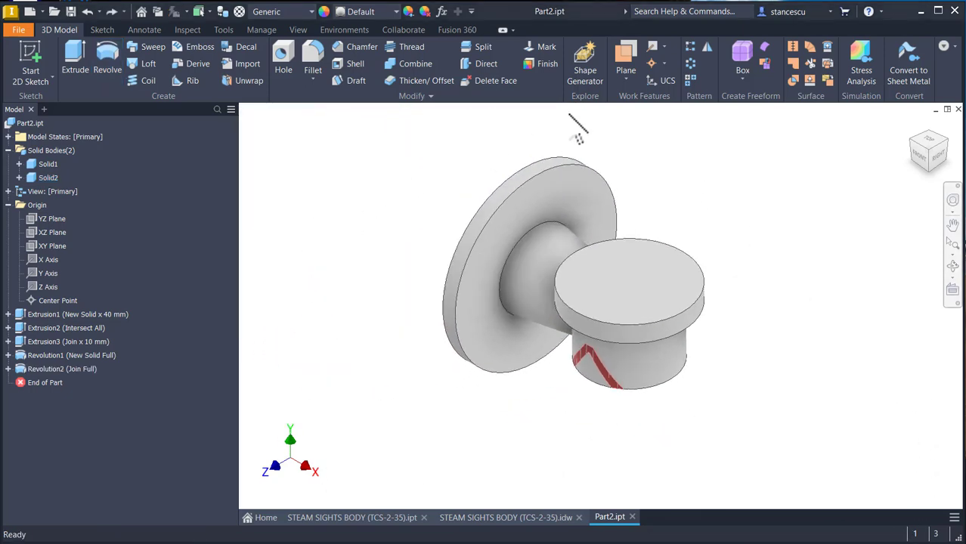
# Step: Mirror the flange-and-neck revolution Revolution2 across the YZ plane
pyautogui.click(707, 49)
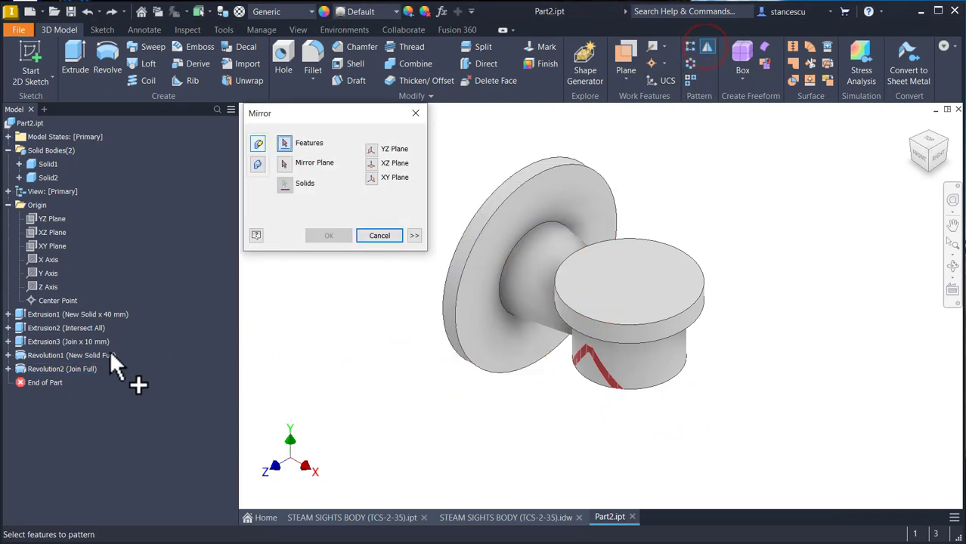
pyautogui.click(54, 370)
pyautogui.click(54, 369)
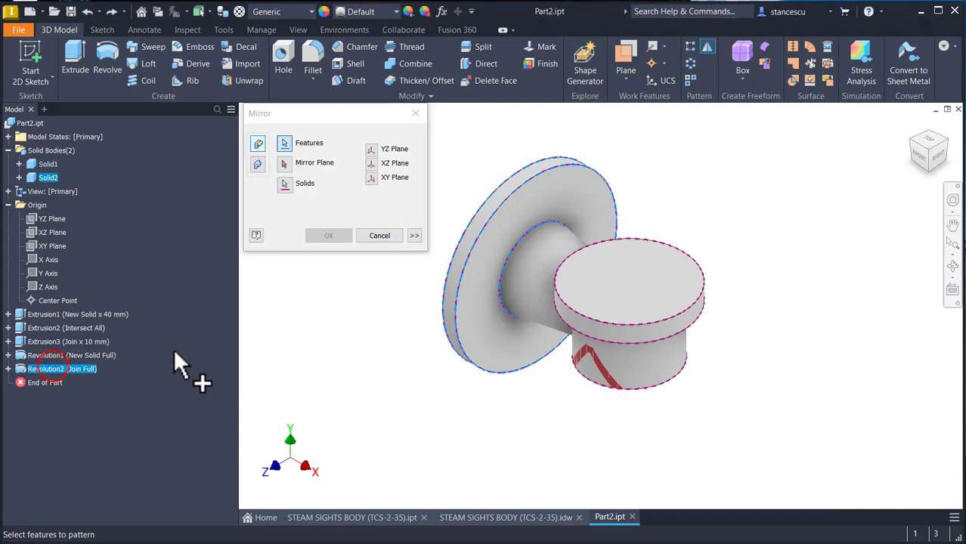
pyautogui.click(284, 163)
pyautogui.click(46, 219)
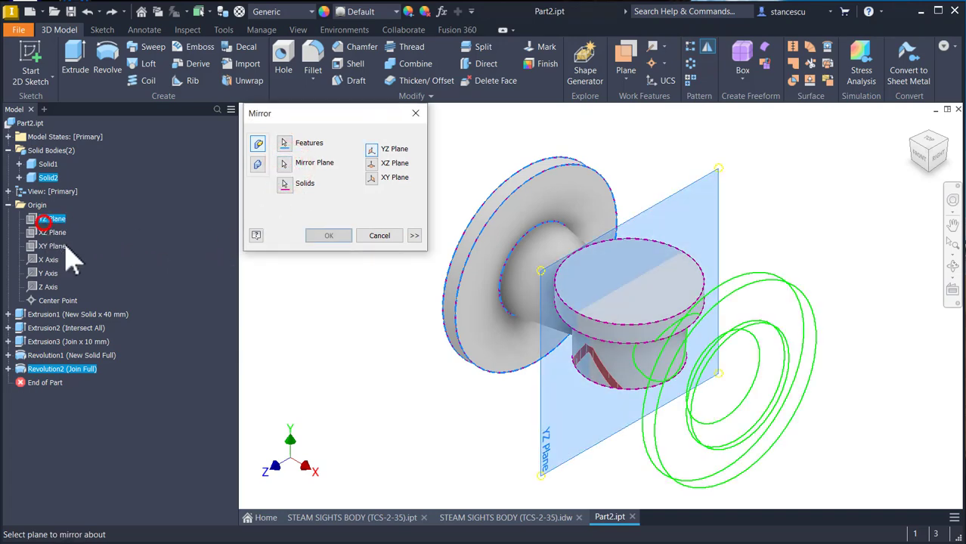
pyautogui.click(328, 235)
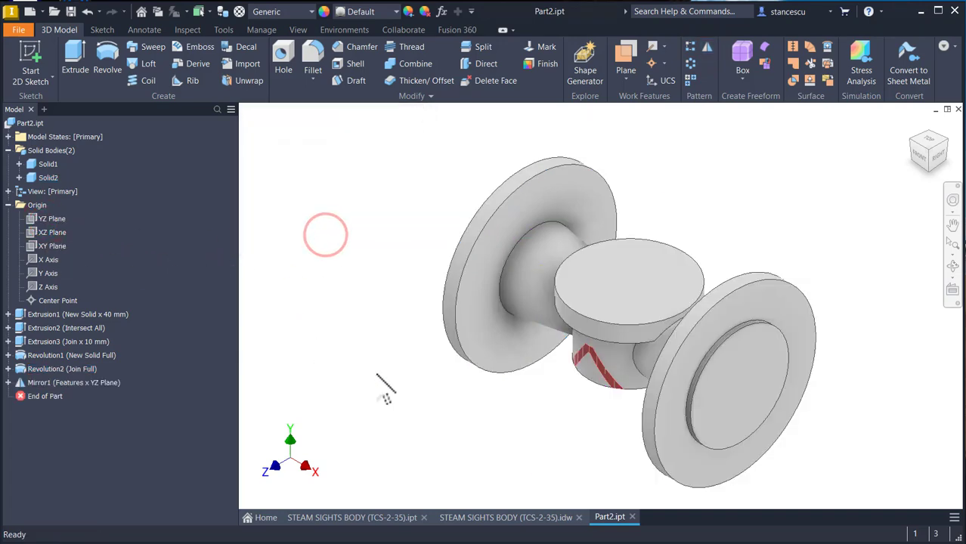
pyautogui.keyDown('shift'); pyautogui.moveTo(478, 458); pyautogui.dragTo(538, 423, button='middle'); pyautogui.keyUp('shift')
pyautogui.keyDown('shift'); pyautogui.moveTo(772, 325); pyautogui.dragTo(538, 263, button='middle'); pyautogui.keyUp('shift')
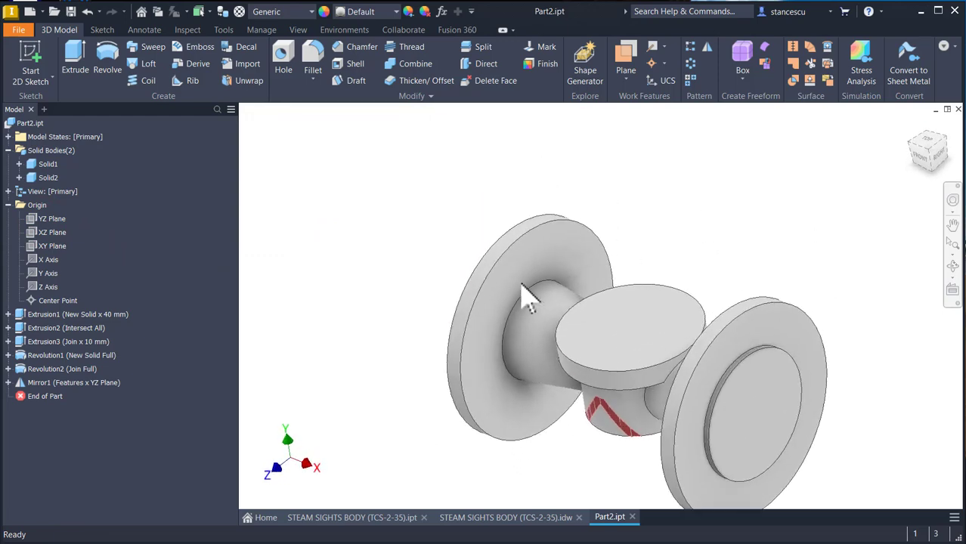
pyautogui.keyDown('shift'); pyautogui.moveTo(754, 384); pyautogui.dragTo(559, 445, button='middle'); pyautogui.keyUp('shift')
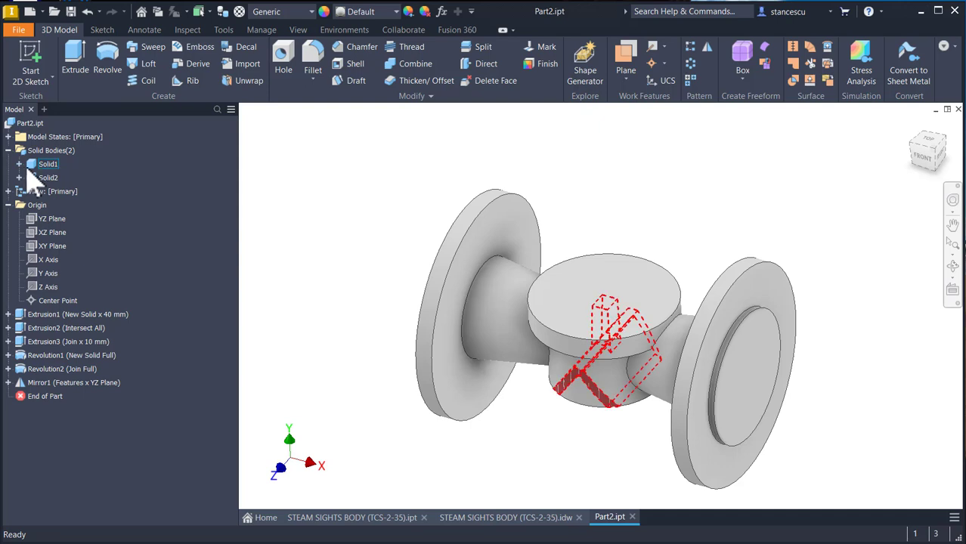
# Step: Hide the internal body Solid1 so that only the flanged main body Solid2 is displayed
pyautogui.rightClick(41, 175)
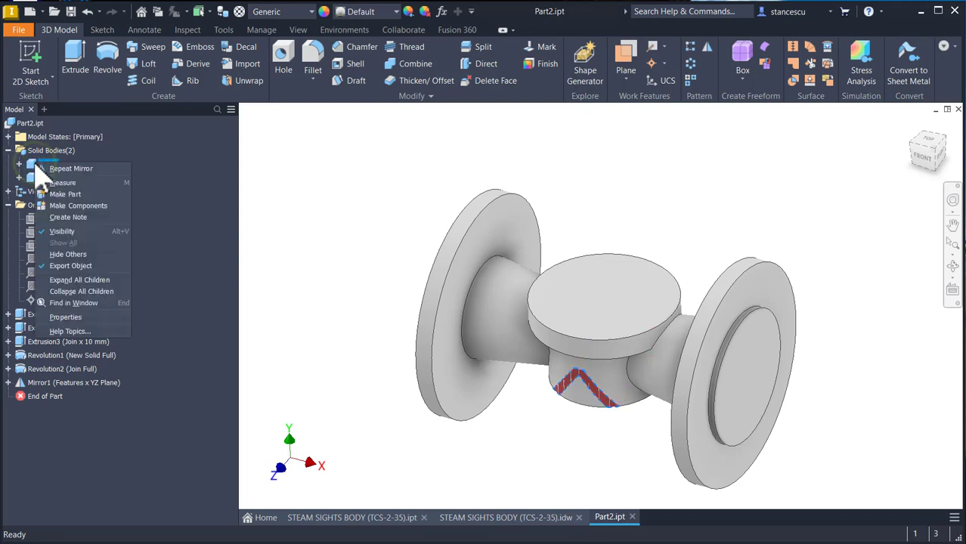
pyautogui.click(64, 232)
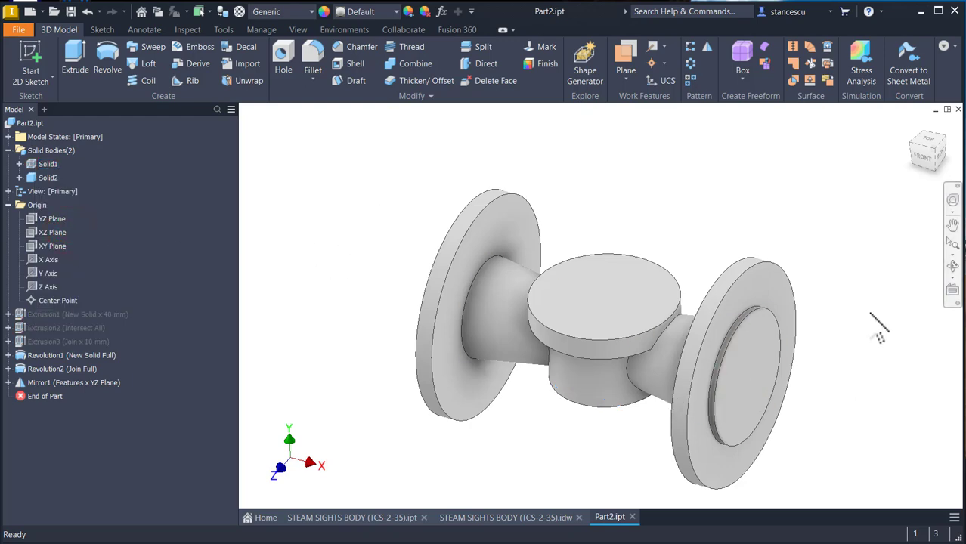
pyautogui.keyDown('shift'); pyautogui.moveTo(565, 405); pyautogui.dragTo(661, 270, button='middle'); pyautogui.keyUp('shift')
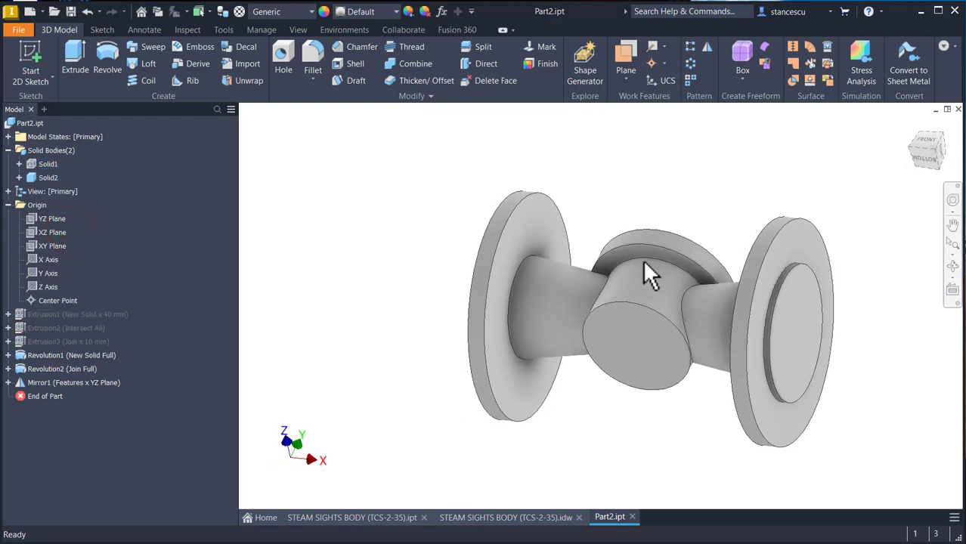
pyautogui.keyDown('shift'); pyautogui.moveTo(412, 322); pyautogui.dragTo(410, 361, button='middle'); pyautogui.keyUp('shift')
pyautogui.press('F6')
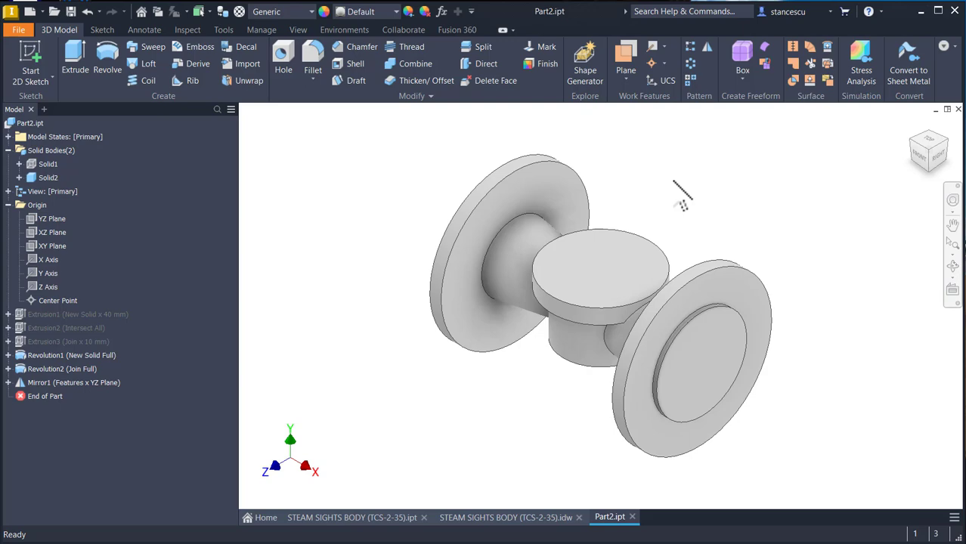
# Step: Examine the main body's inner cavity and top recess in the STEAM SIGHTS BODY (TCS-2-35) drawing and finished reference part
pyautogui.click(491, 518)
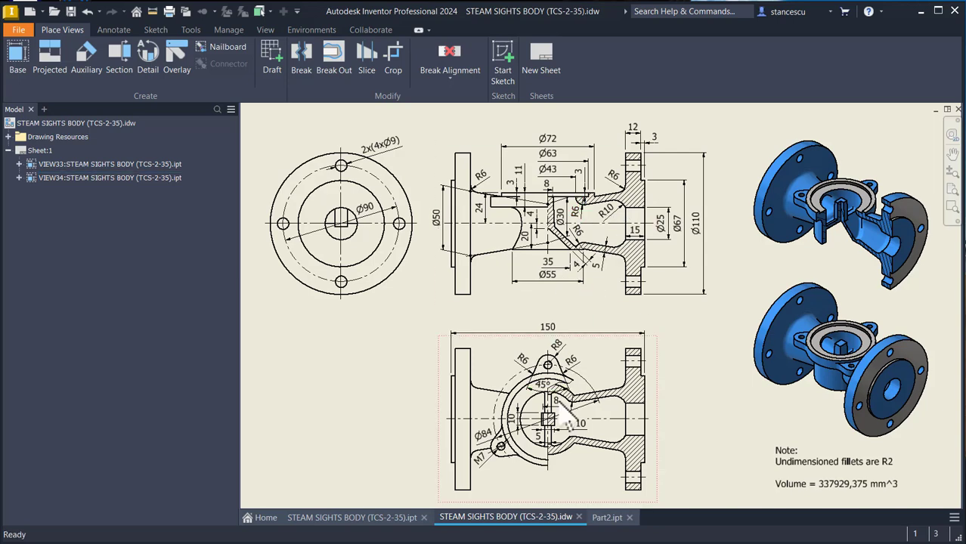
pyautogui.click(329, 517)
pyautogui.press('pageup')
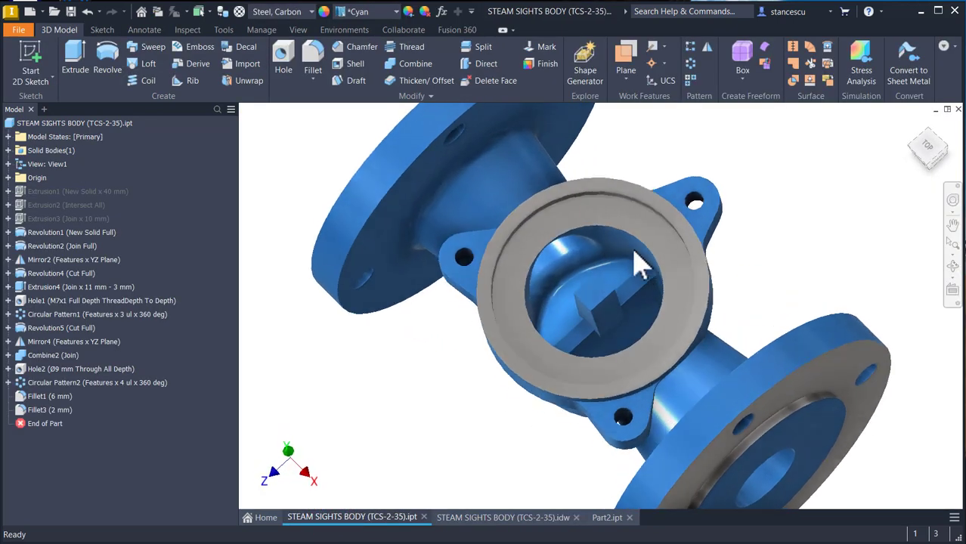
pyautogui.press('F6')
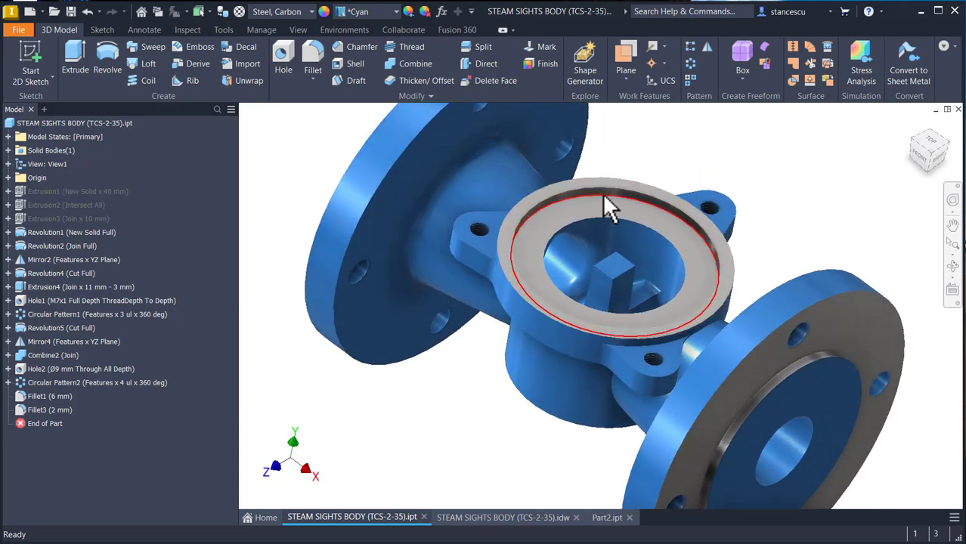
pyautogui.keyDown('shift'); pyautogui.moveTo(534, 233); pyautogui.dragTo(548, 306, button='middle'); pyautogui.keyUp('shift')
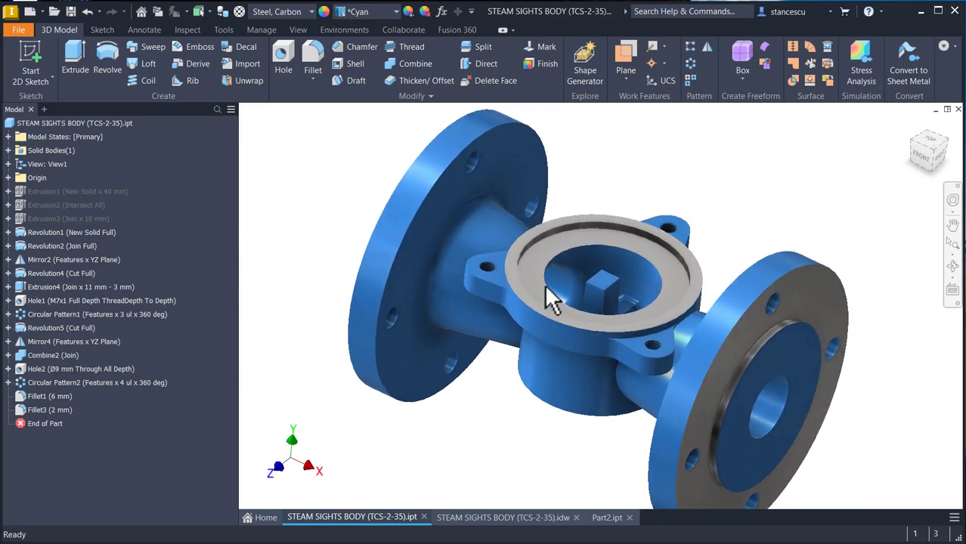
pyautogui.hotkey('ctrl', 'Tab')
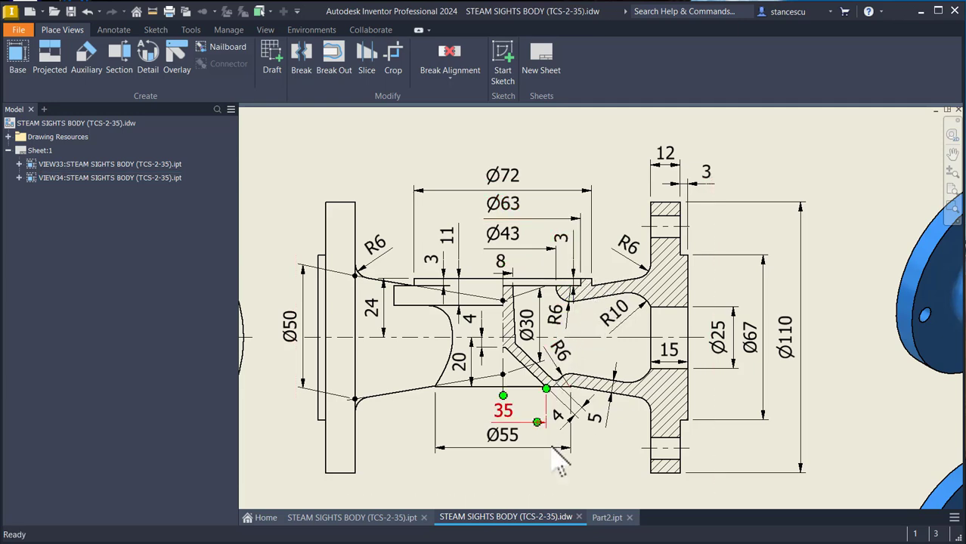
# Step: Start a new sketch on the XY plane of Part2 and slice the graphics at the sketch plane
pyautogui.click(605, 518)
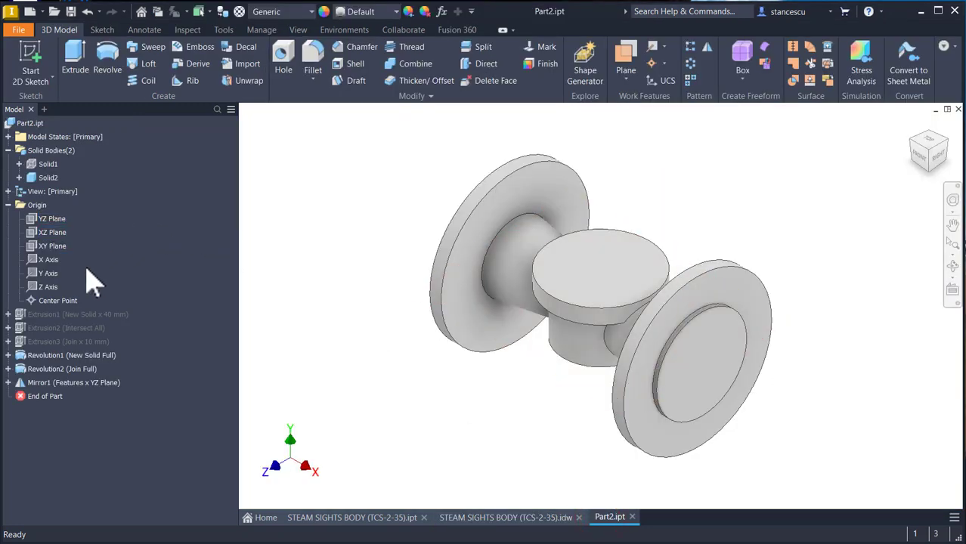
pyautogui.click(49, 246)
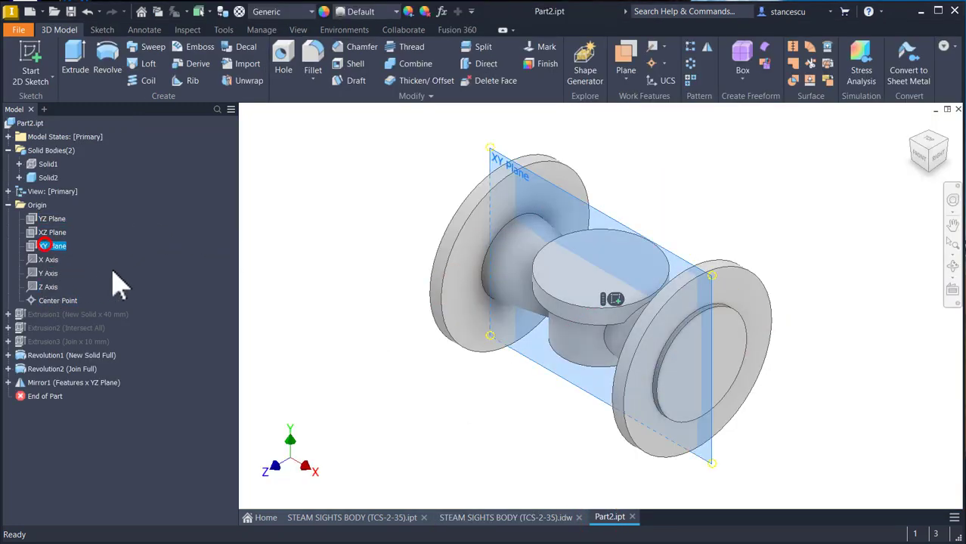
pyautogui.click(613, 300)
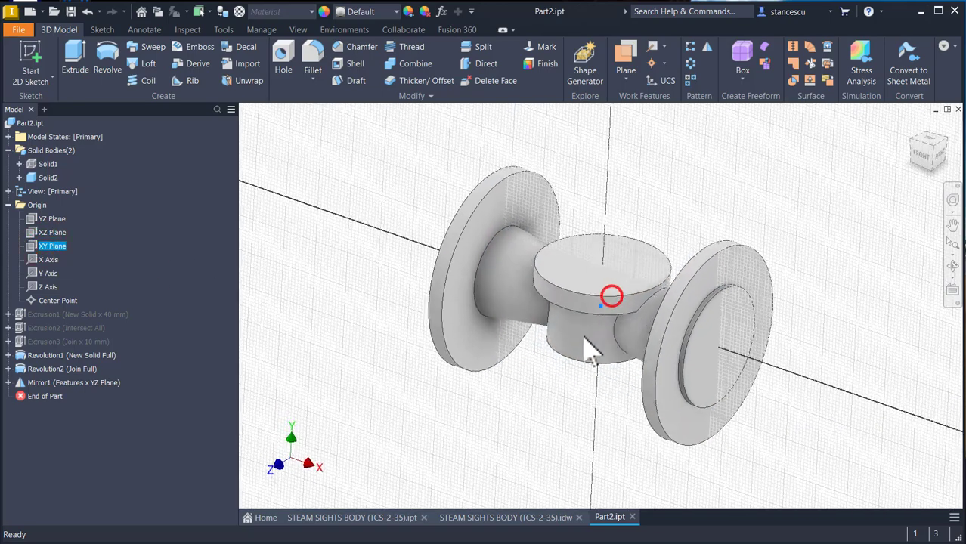
pyautogui.press('F7')
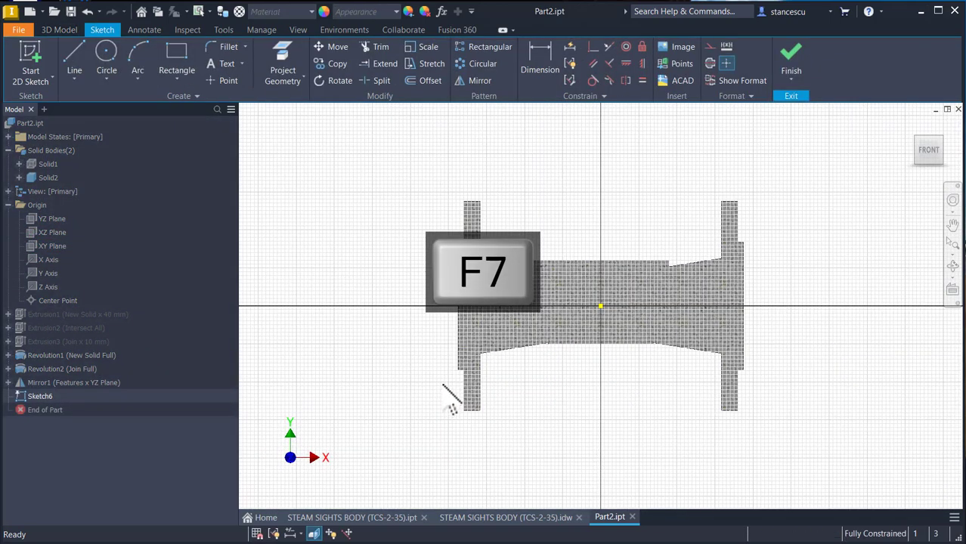
# Step: Slice the solid at the sketch plane and draw a 44 mm vertical line through the origin from the upper edge to the lower edge
pyautogui.press('Num_Lock')
pyautogui.scroll(4, 556, 384)
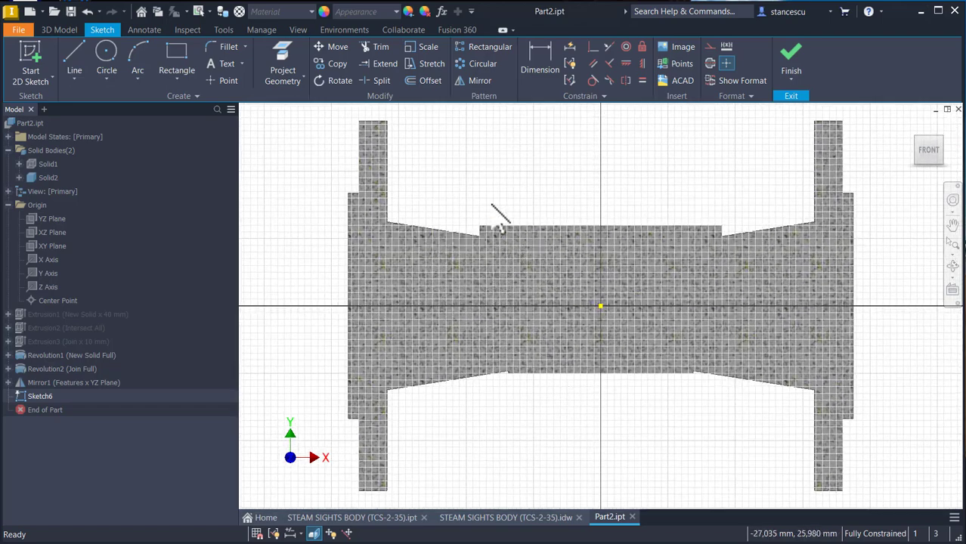
pyautogui.click(74, 60)
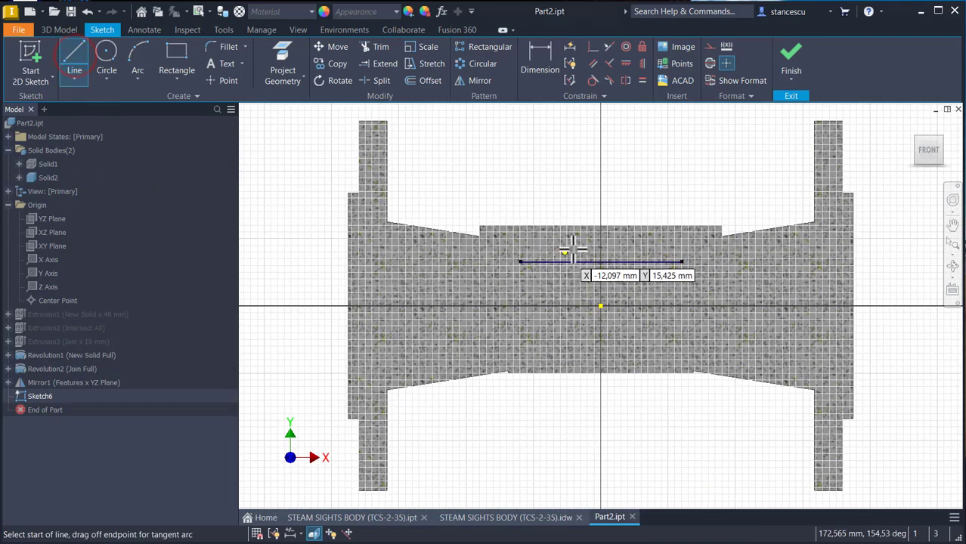
pyautogui.click(600, 225)
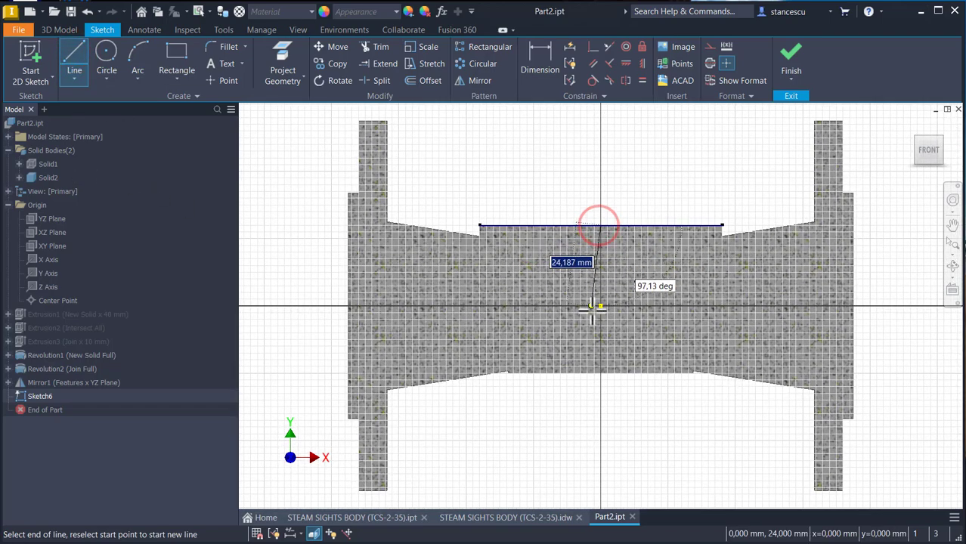
pyautogui.doubleClick(600, 373)
# Step: Draw a stepped line from the upper edge: about 5 mm down, 10 mm toward the axis, and straight down to the lower edge
pyautogui.click(690, 225)
pyautogui.click(690, 242)
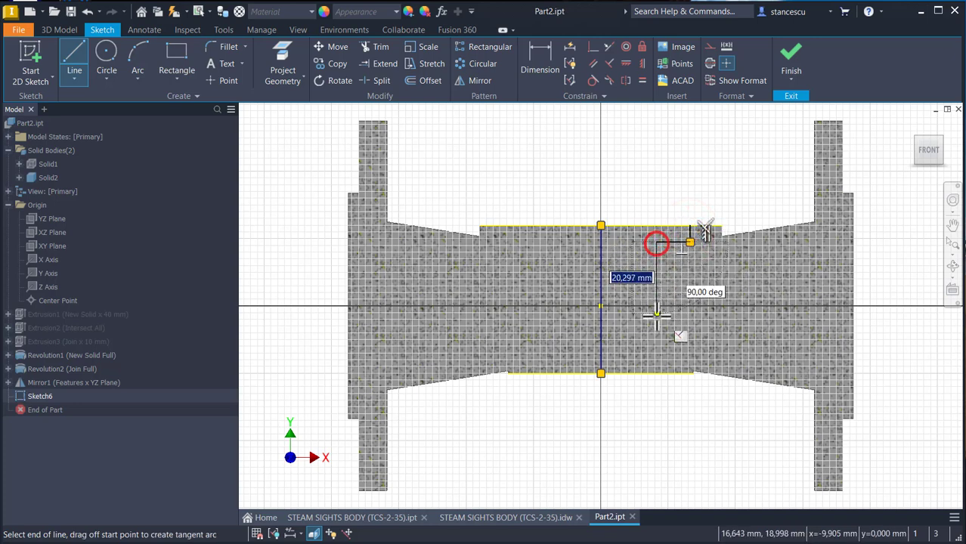
pyautogui.click(656, 373)
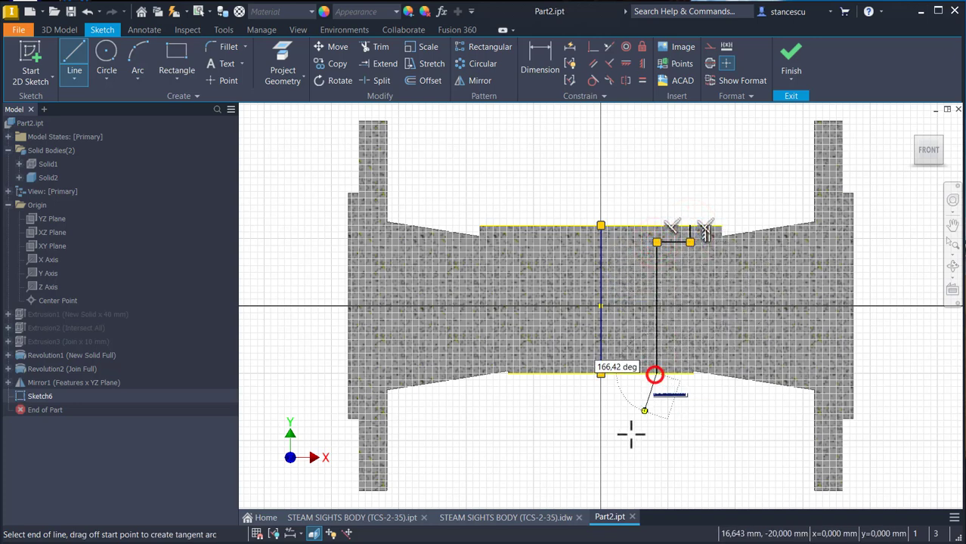
pyautogui.press('Escape')
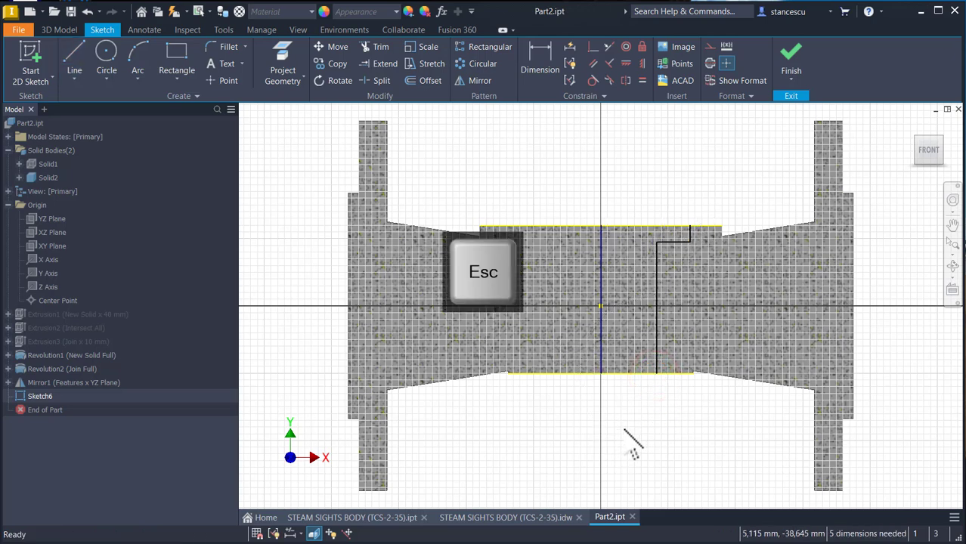
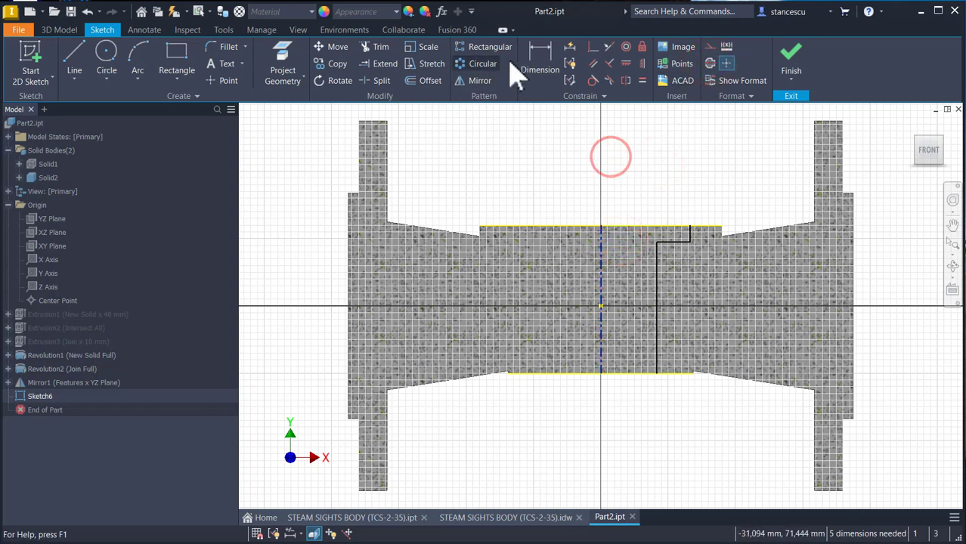
# Step: Dimension the short outer vertical line from the centerline as a 63 mm diameter
pyautogui.click(540, 54)
pyautogui.click(602, 236)
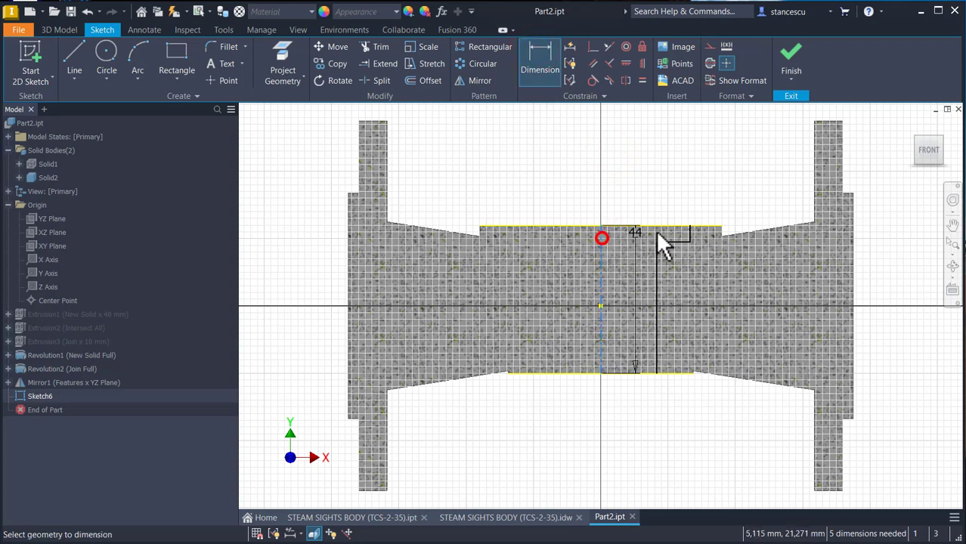
pyautogui.scroll(2, 689, 228)
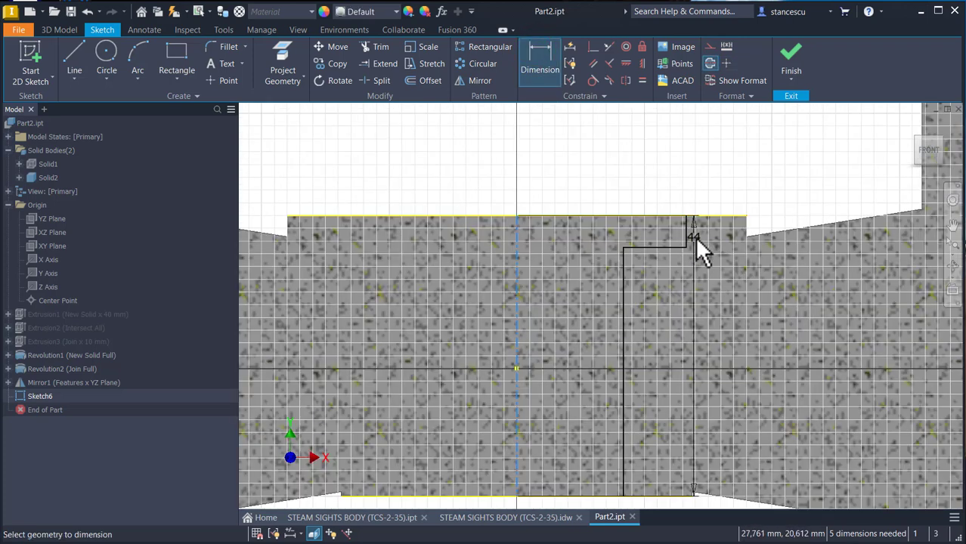
pyautogui.click(690, 224)
pyautogui.click(634, 159)
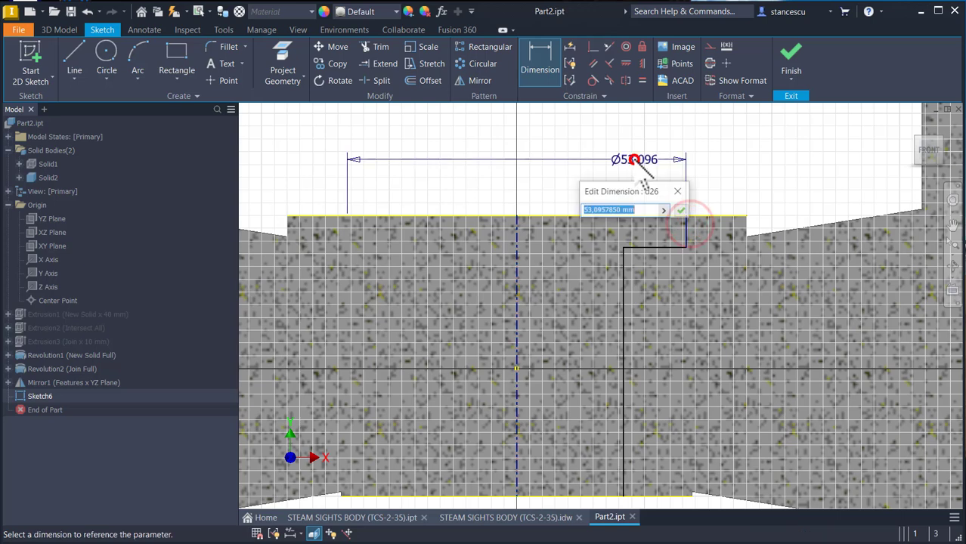
pyautogui.press('Return')
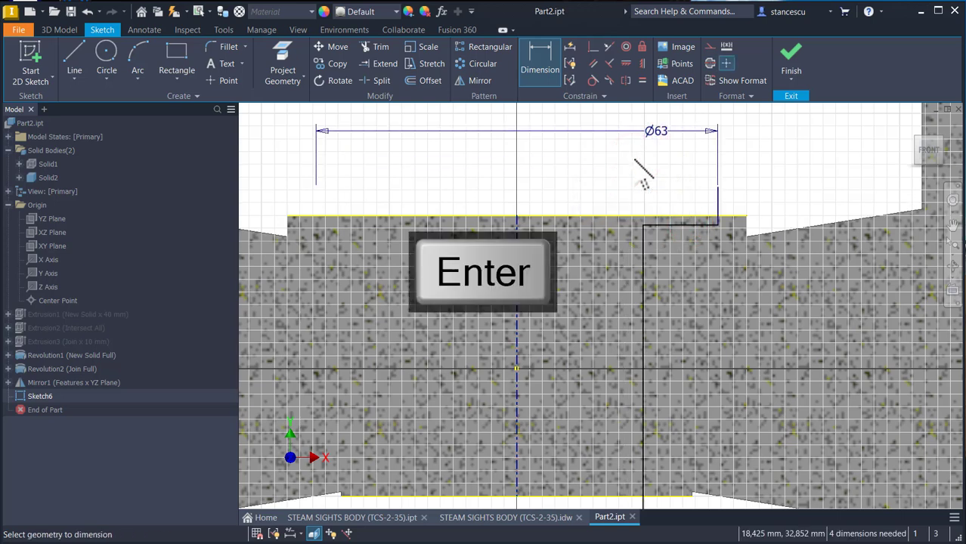
# Step: Dimension the long inner vertical line from the centerline as a 43 mm diameter
pyautogui.click(642, 281)
pyautogui.click(518, 276)
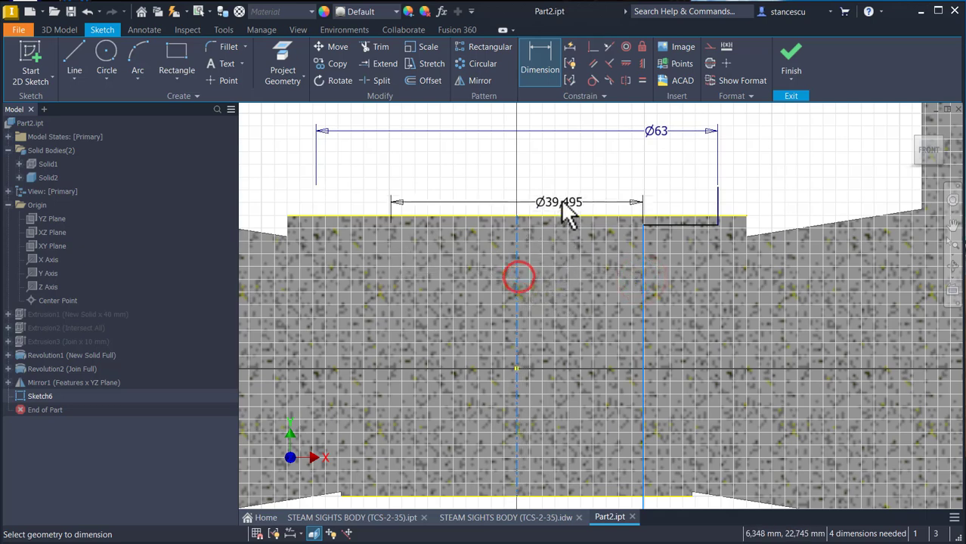
pyautogui.click(563, 171)
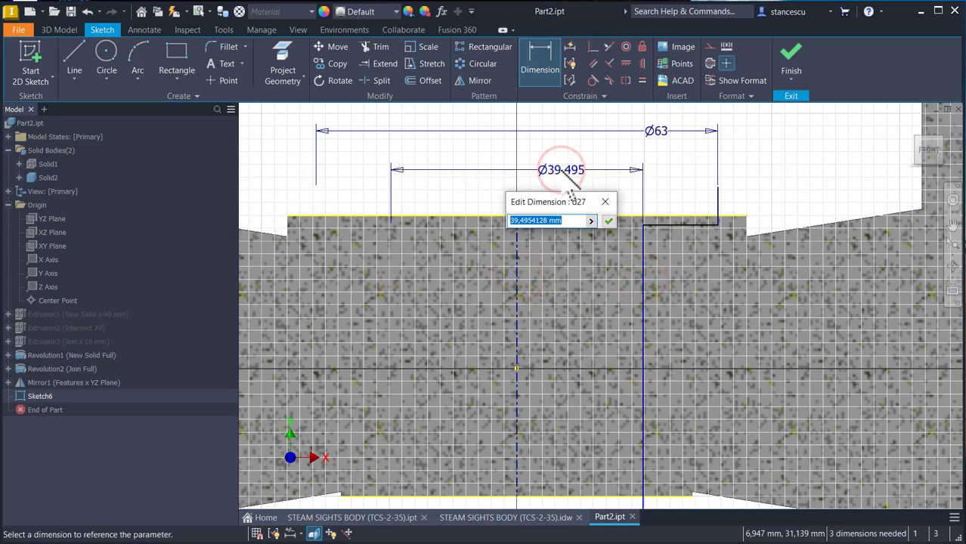
pyautogui.press('Return')
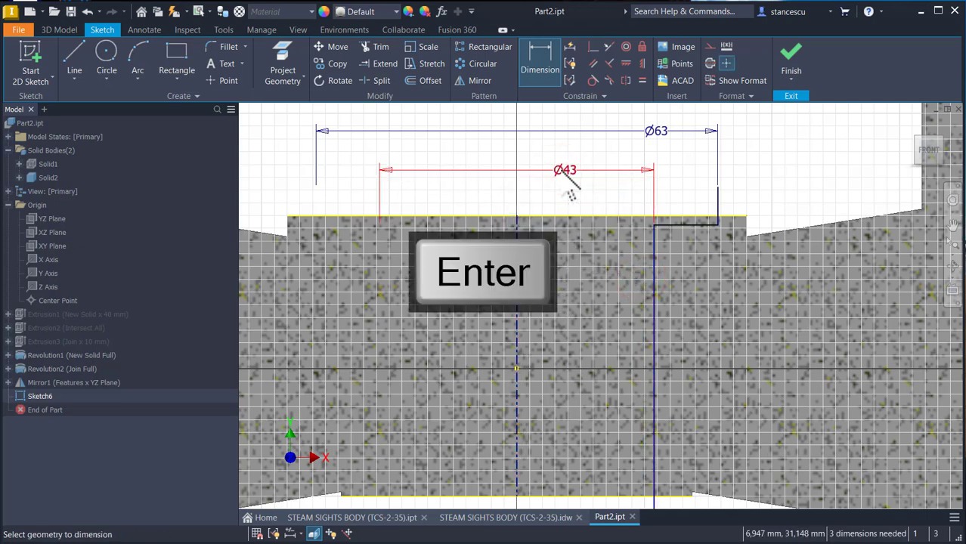
# Step: Make the upper endpoint of the short vertical line coincident with the projected upper edge
pyautogui.click(594, 47)
pyautogui.click(717, 187)
pyautogui.click(708, 215)
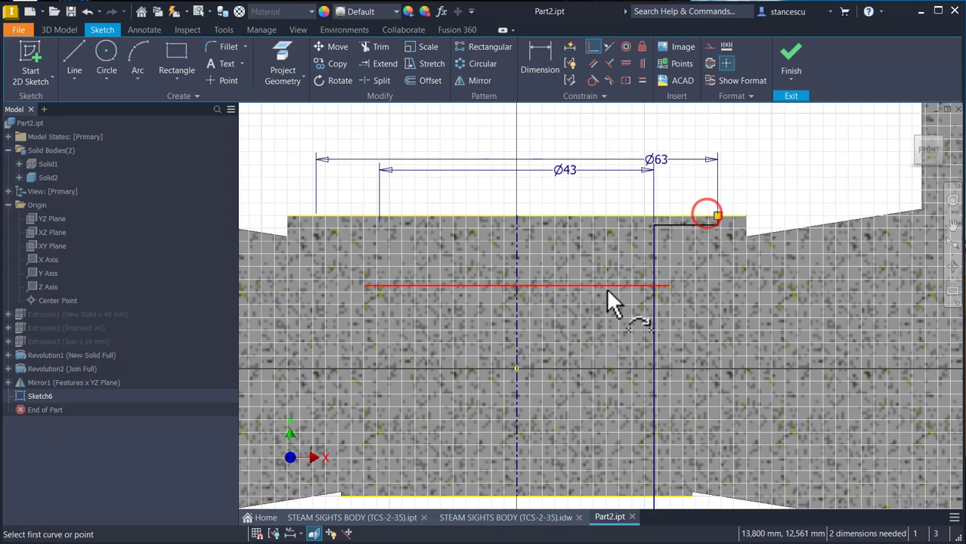
pyautogui.press('Escape')
# Step: Dimension the recess depth between the projected upper edge and the horizontal step line as 3 mm
pyautogui.click(541, 68)
pyautogui.click(684, 219)
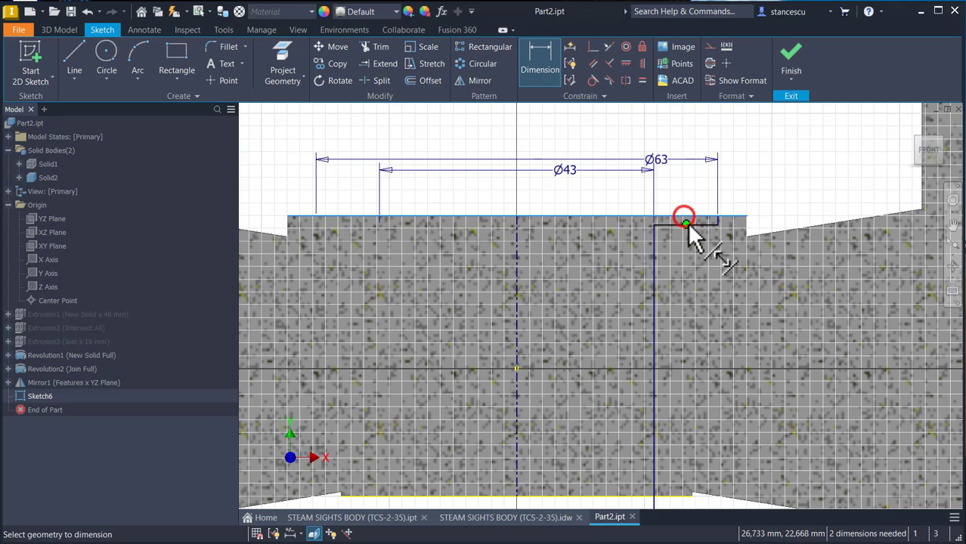
pyautogui.click(699, 226)
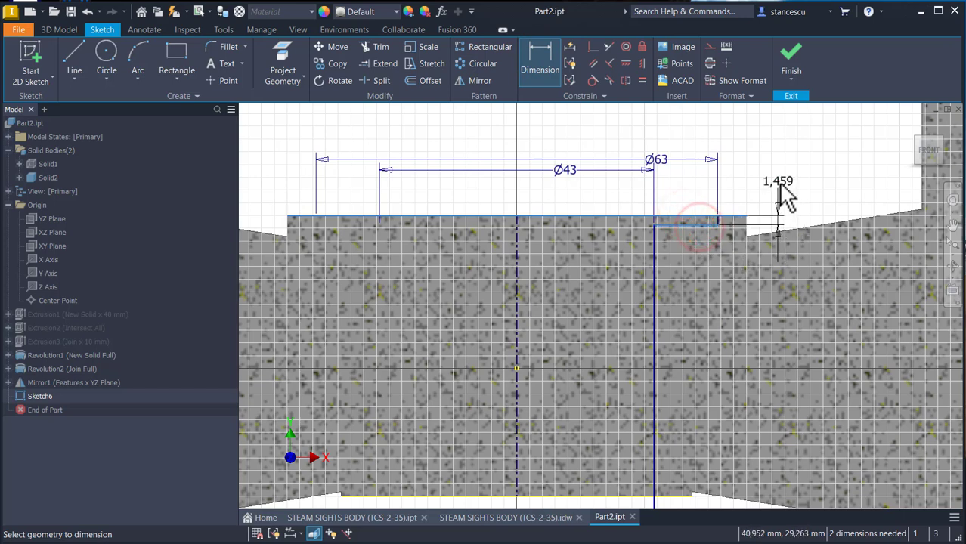
pyautogui.click(777, 182)
pyautogui.write('3')
pyautogui.press('Return')
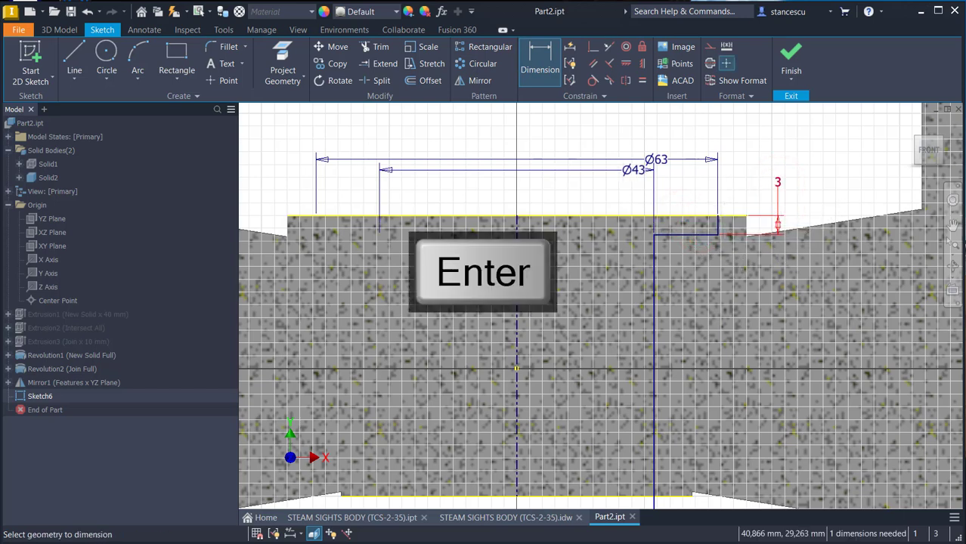
# Step: Trim the part of the long vertical line that extends below the projected lower edge
pyautogui.moveTo(751, 277)
pyautogui.mouseDown(button='middle')
pyautogui.moveTo(733, 242)
pyautogui.moveTo(730, 188)
pyautogui.mouseUp(button='middle')
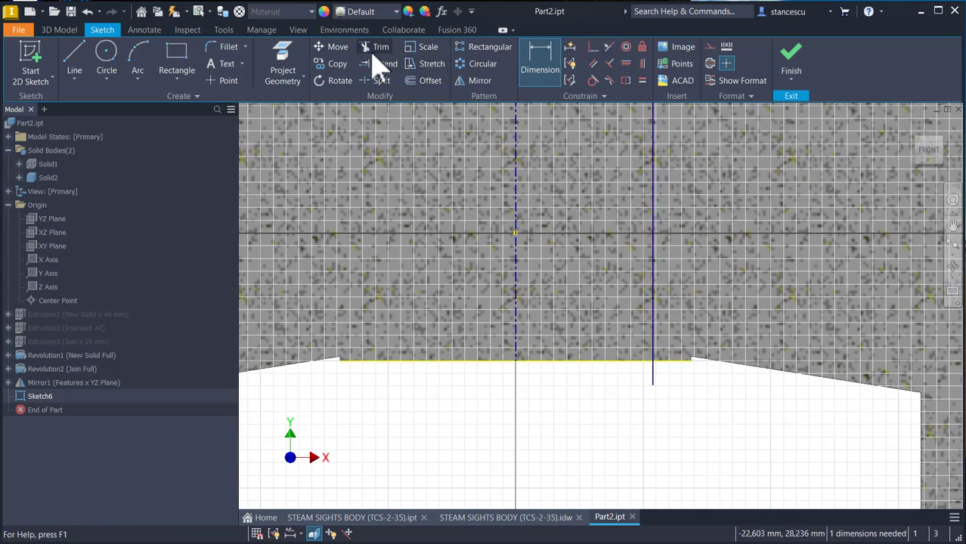
pyautogui.press('x')
pyautogui.click(655, 375)
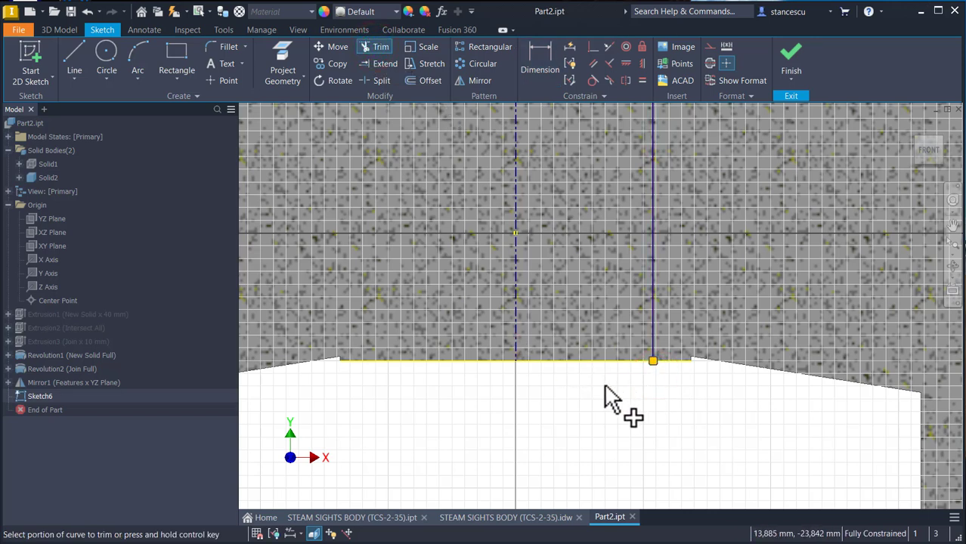
pyautogui.press('Escape')
pyautogui.press('Num_Lock')
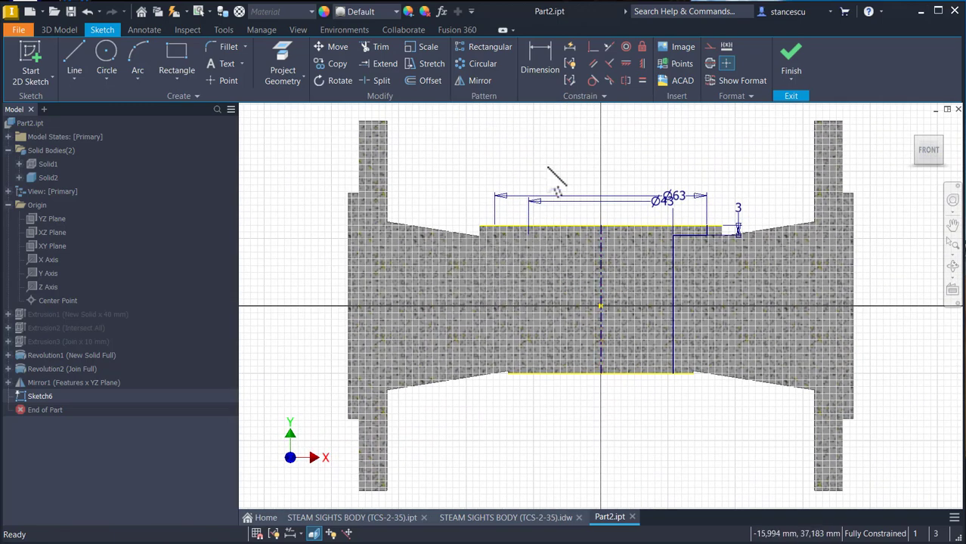
# Step: Finish the sketch and revolve the stepped profile 360° around the centerline as a cut from the solid body
pyautogui.click(538, 75)
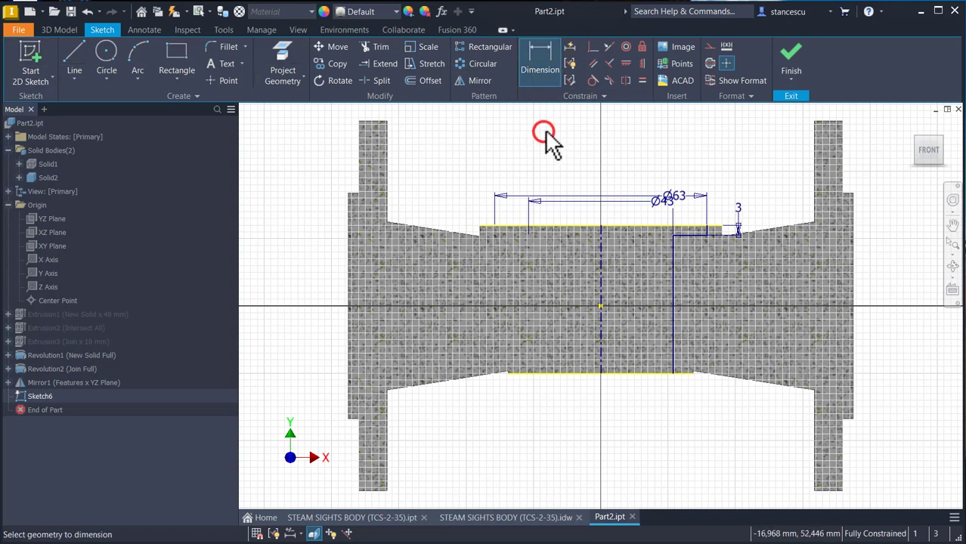
pyautogui.press('Escape')
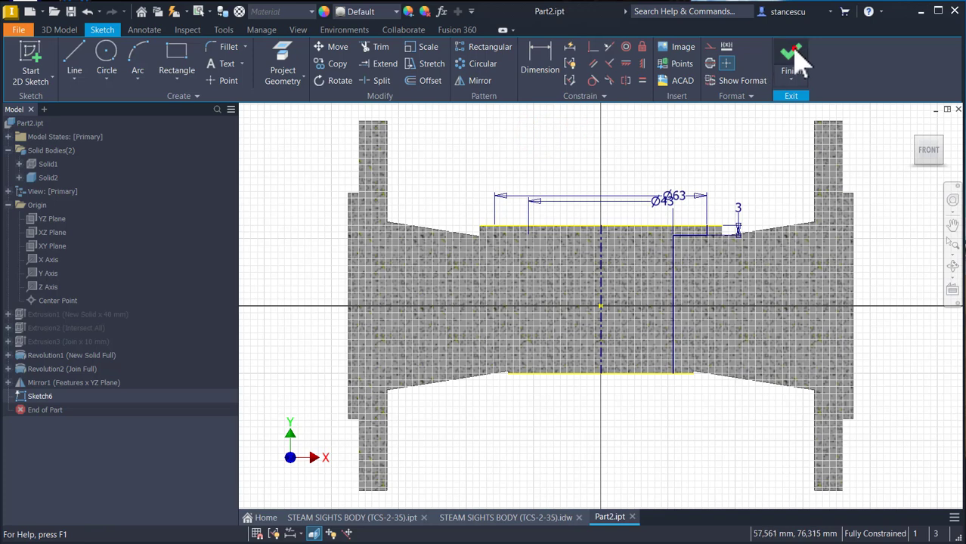
pyautogui.click(793, 59)
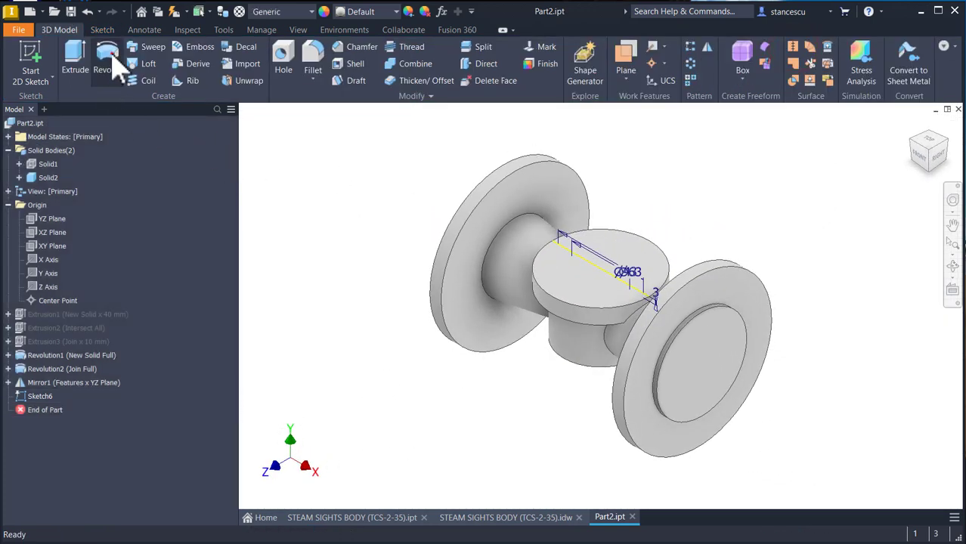
pyautogui.click(110, 62)
pyautogui.click(336, 278)
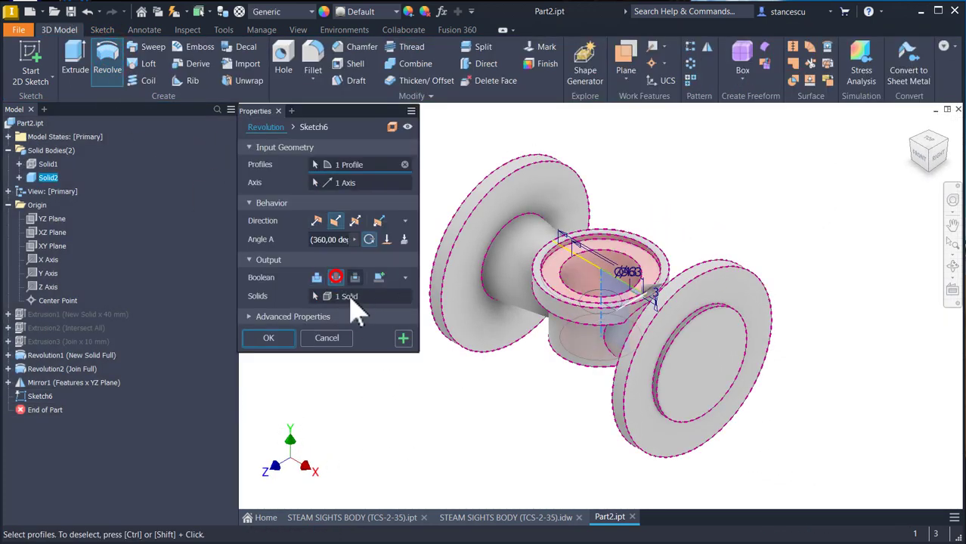
pyautogui.click(273, 340)
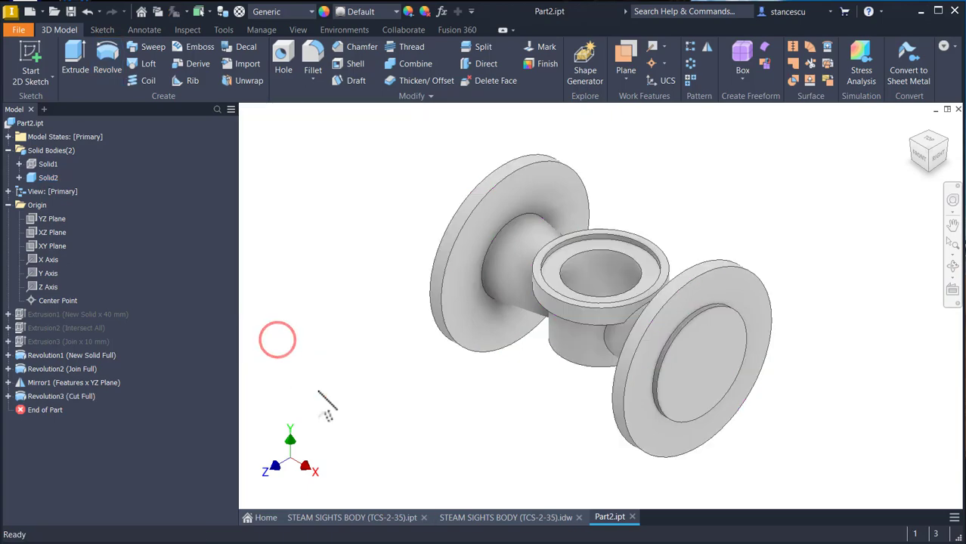
# Step: Examine the full STEAM SIGHTS BODY drawing and orbit the finished reference part to study its flanges, lugs and bore
pyautogui.click(478, 515)
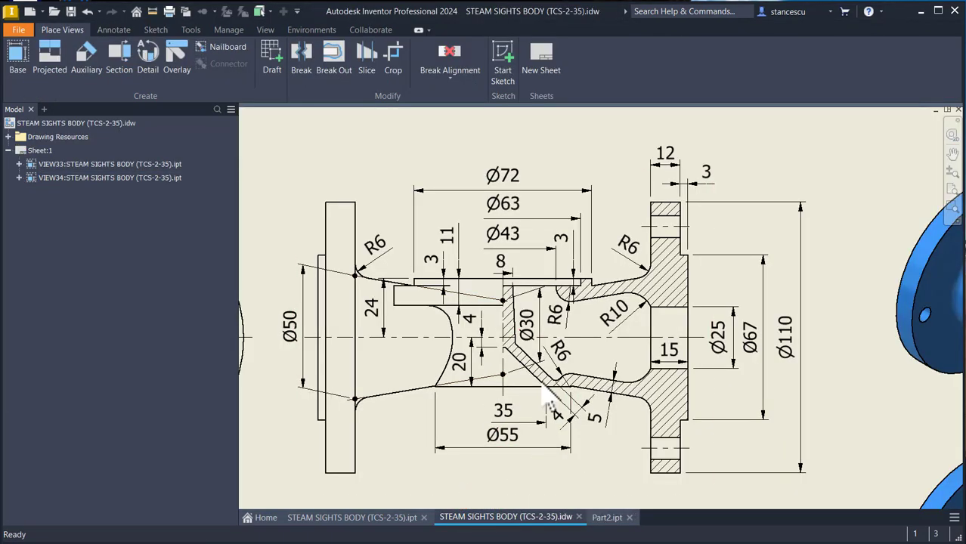
pyautogui.press('Home')
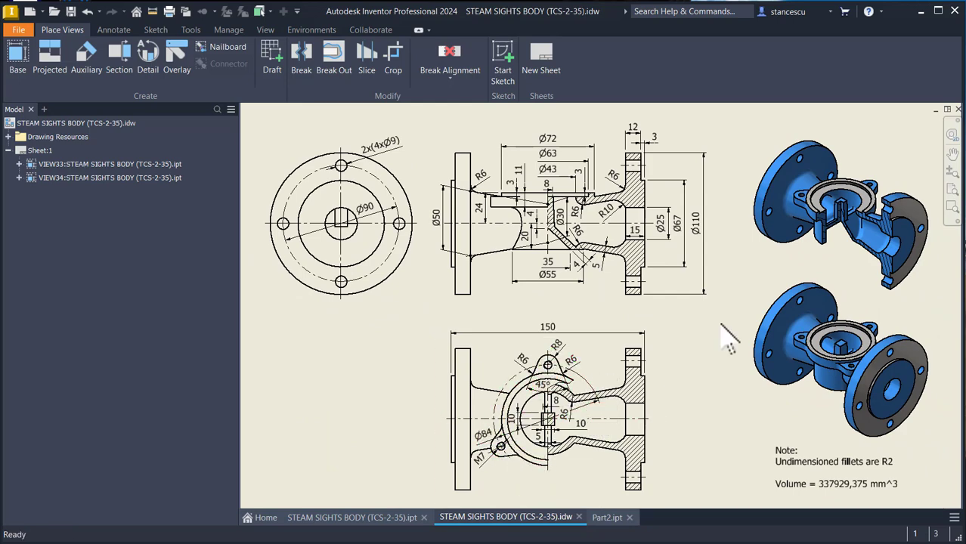
pyautogui.click(325, 518)
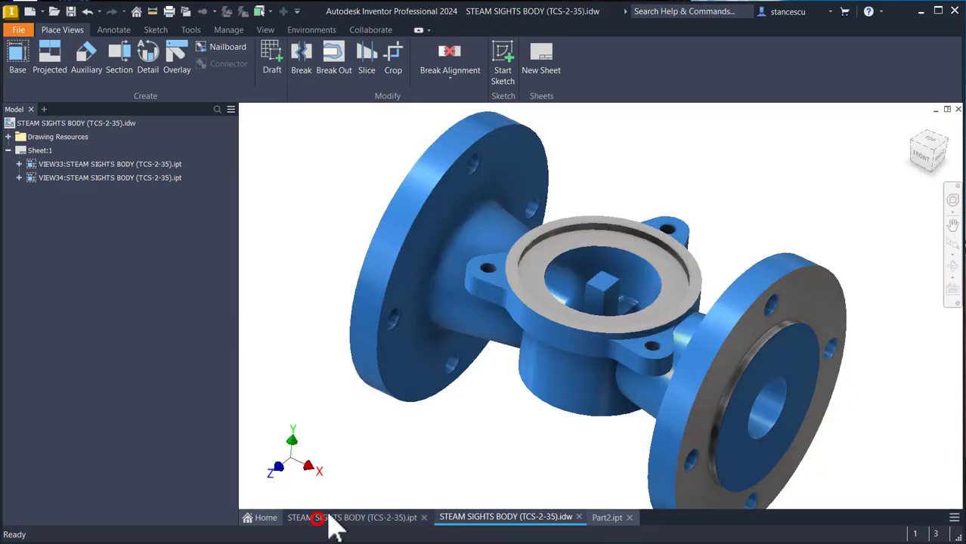
pyautogui.keyDown('shift'); pyautogui.moveTo(642, 361); pyautogui.dragTo(667, 273, button='middle'); pyautogui.keyUp('shift')
pyautogui.keyDown('shift'); pyautogui.moveTo(427, 340); pyautogui.dragTo(587, 484, button='middle'); pyautogui.keyUp('shift')
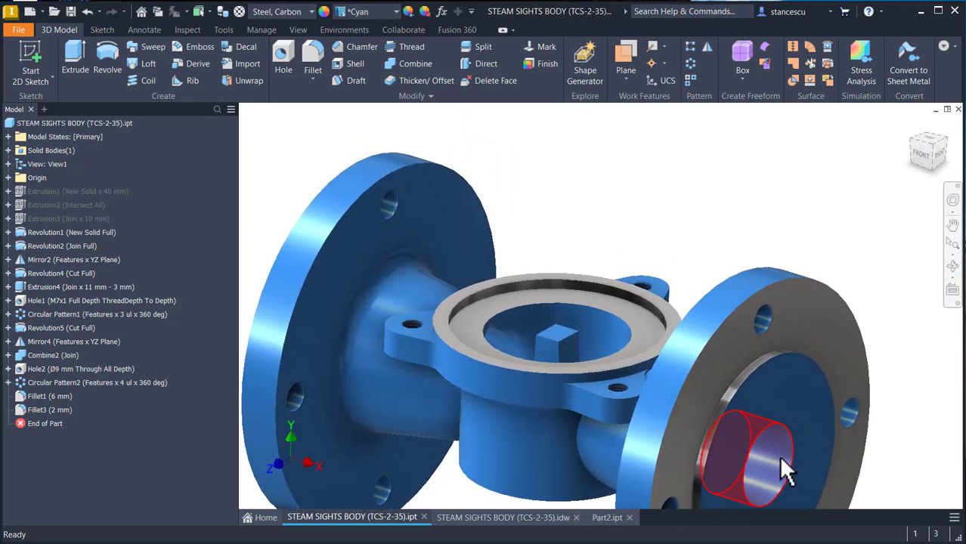
pyautogui.keyDown('shift'); pyautogui.moveTo(776, 459); pyautogui.dragTo(625, 395, button='middle'); pyautogui.keyUp('shift')
pyautogui.keyDown('shift'); pyautogui.moveTo(387, 254); pyautogui.dragTo(665, 374, button='middle'); pyautogui.keyUp('shift')
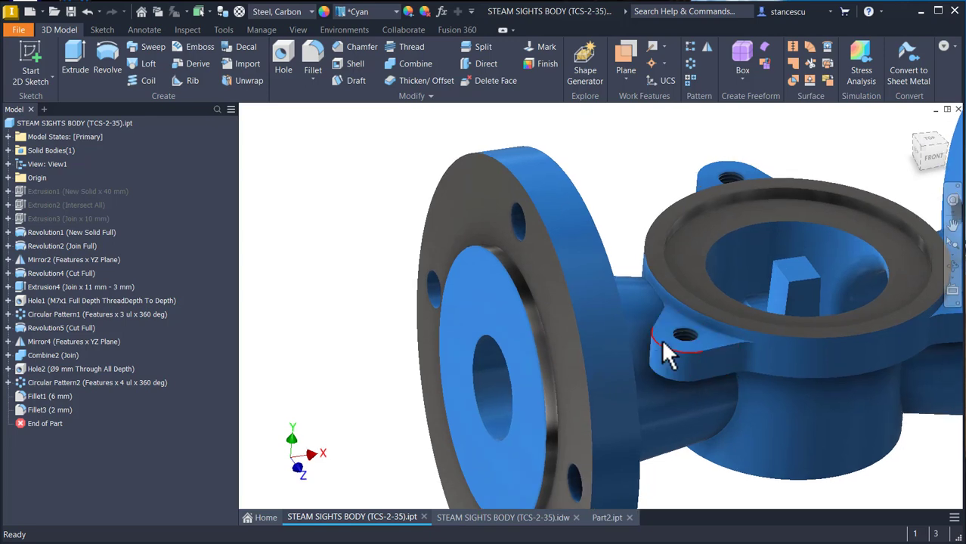
pyautogui.press('F6')
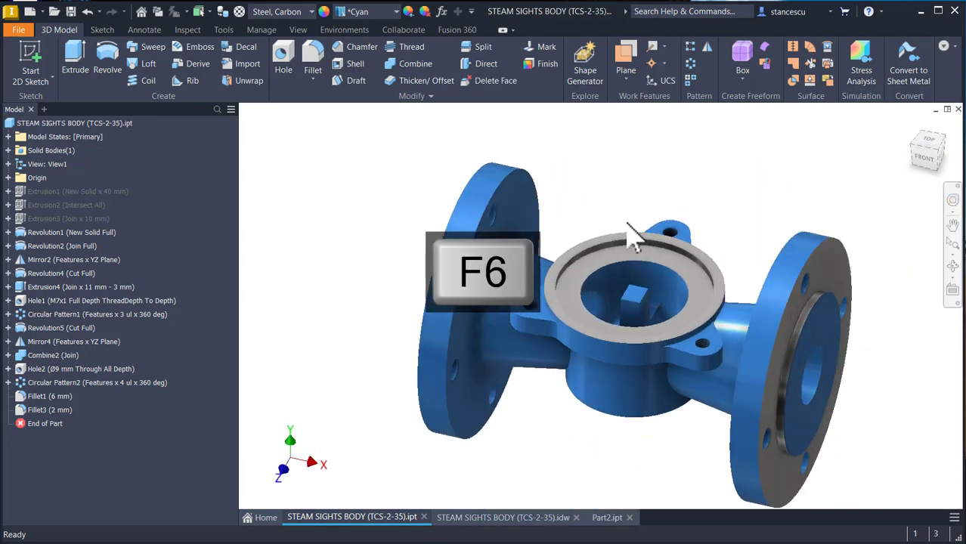
# Step: Return to the STEAM SIGHTS BODY drawing and examine the lug and M7 hole dimensions in the lower view
pyautogui.click(532, 517)
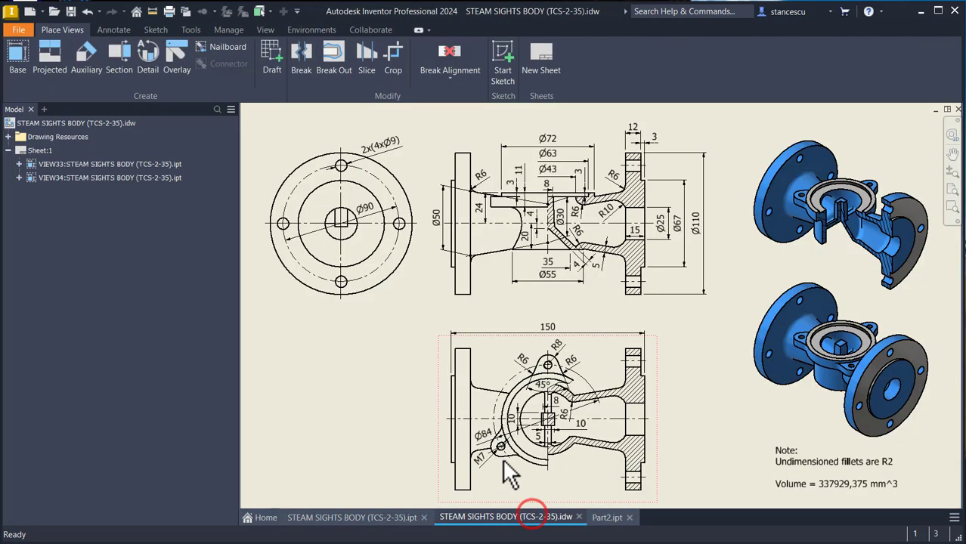
pyautogui.scroll(3, 530, 387)
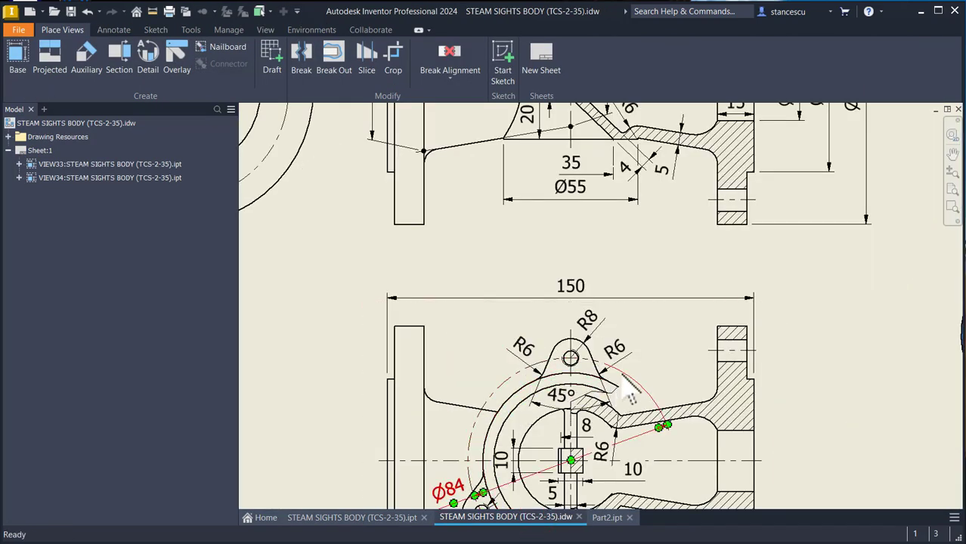
pyautogui.moveTo(587, 375); pyautogui.dragTo(593, 293, button='middle')
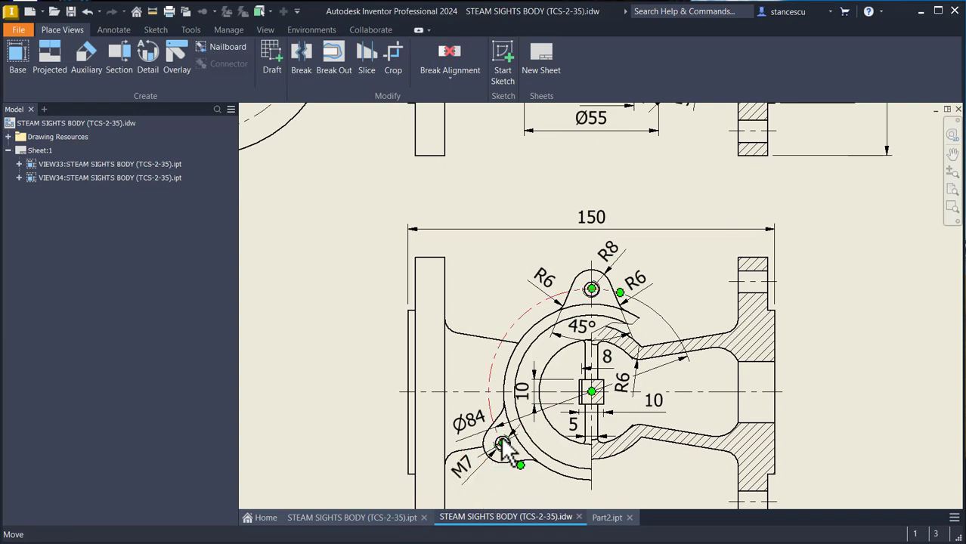
# Step: Examine the bolt-circle diameter of the lug holes and the vertical dimensions locating the lugs' lower face in the STEAM SIGHTS BODY drawing
pyautogui.moveTo(470, 470); pyautogui.dragTo(515, 470)
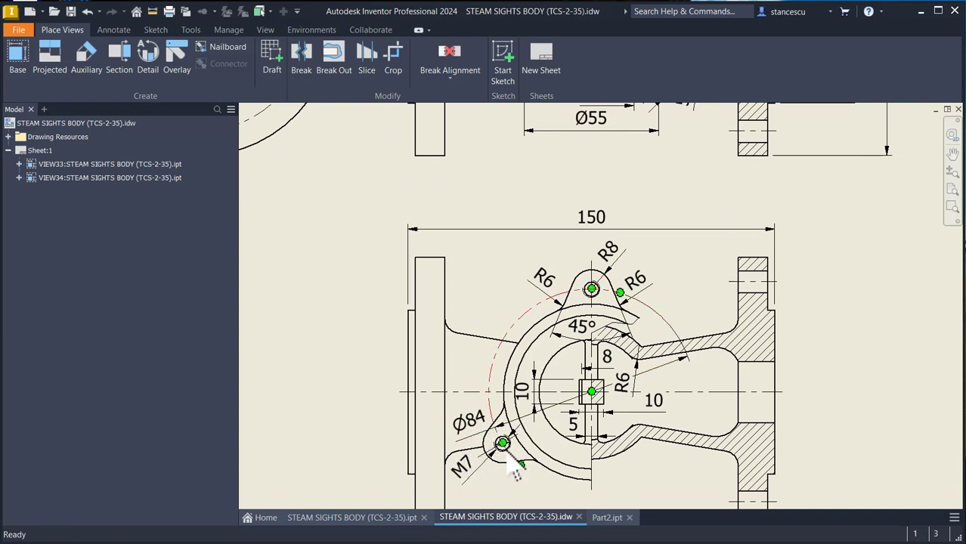
pyautogui.click(491, 429)
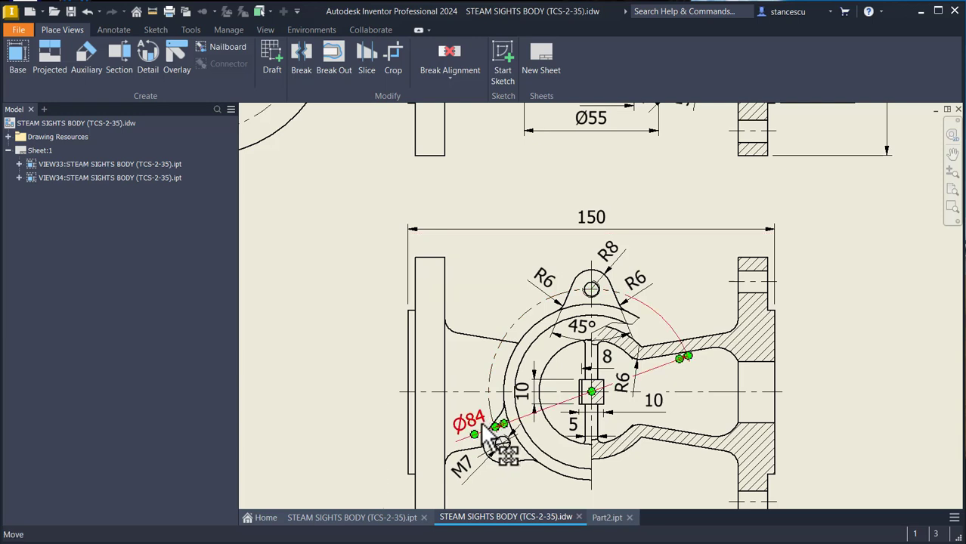
pyautogui.press('Escape')
pyautogui.click(831, 272)
pyautogui.moveTo(701, 252); pyautogui.dragTo(675, 382, button='middle')
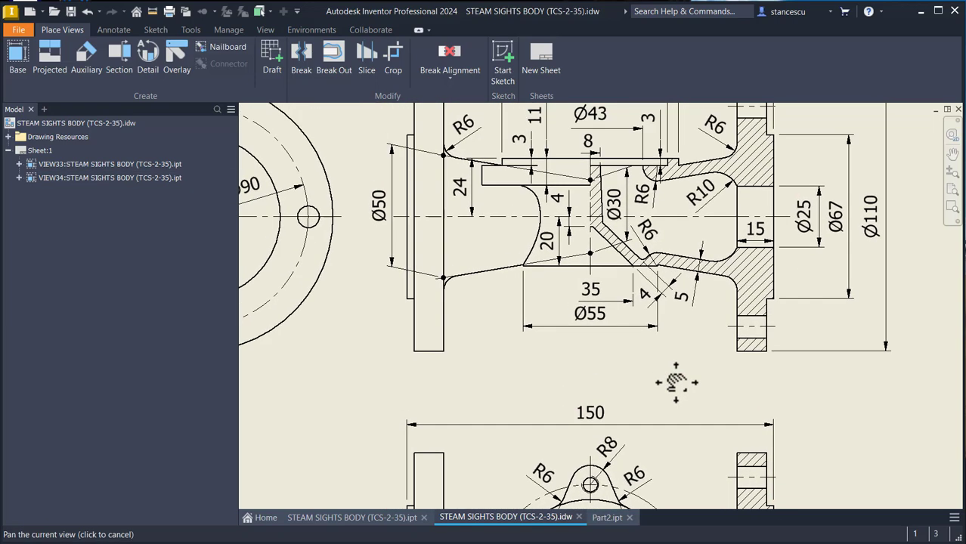
pyautogui.click(538, 150)
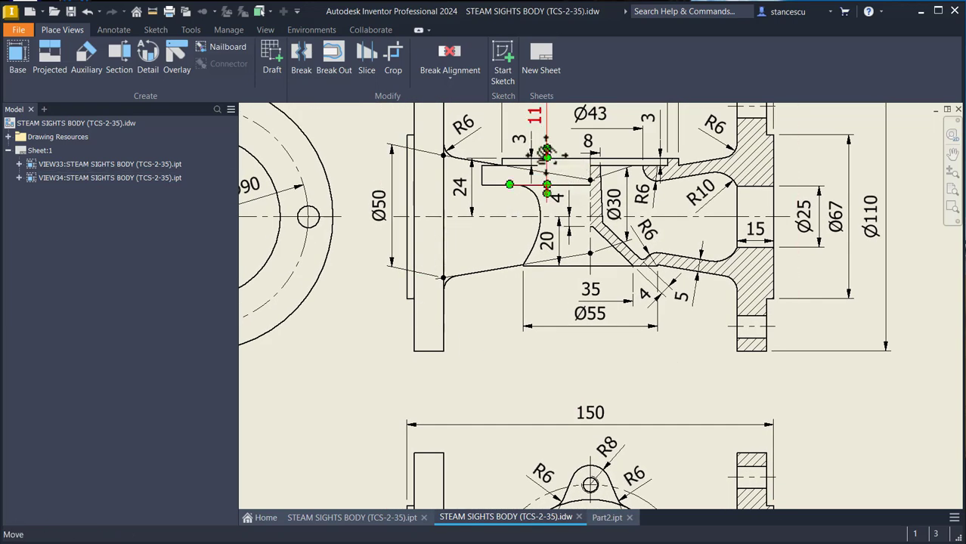
pyautogui.moveTo(541, 129); pyautogui.dragTo(544, 144, button='middle')
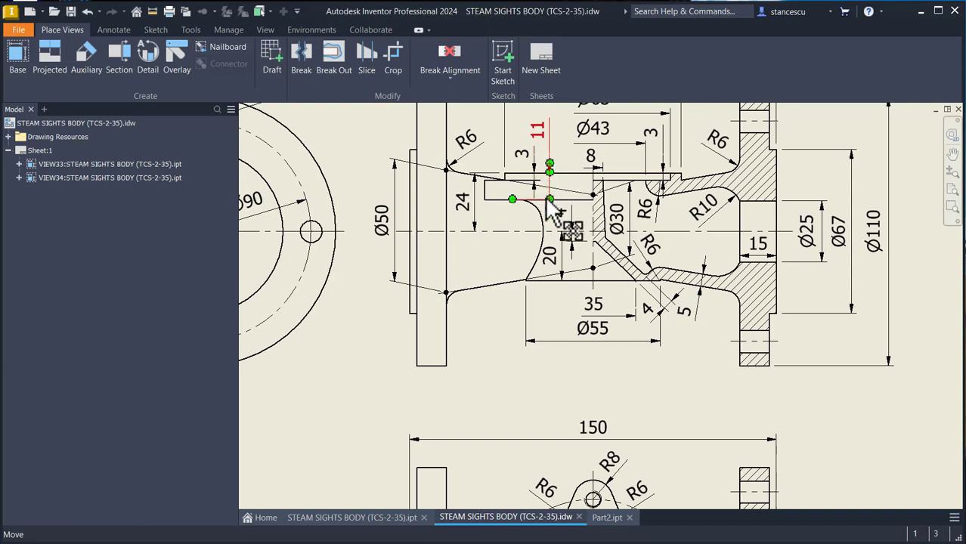
pyautogui.click(523, 169)
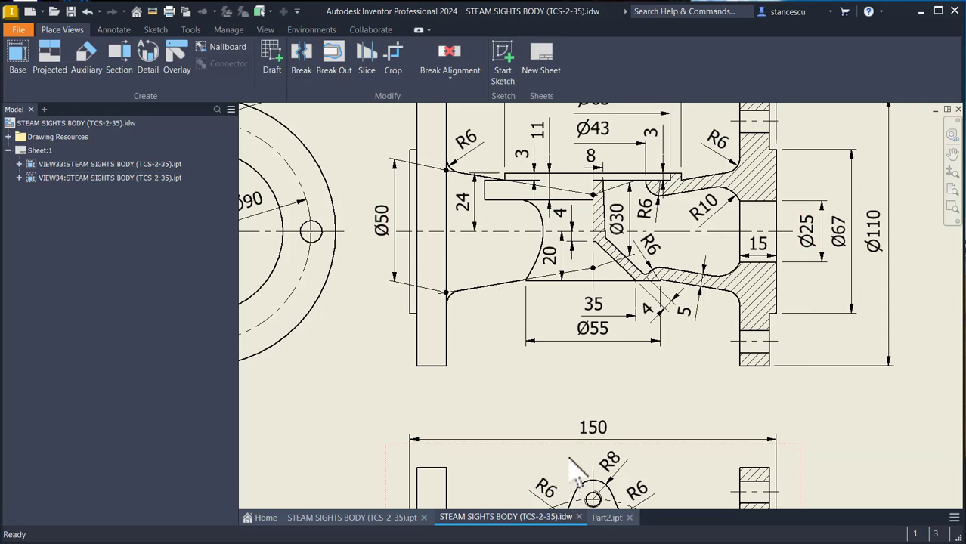
pyautogui.moveTo(580, 484); pyautogui.dragTo(576, 422, button='middle')
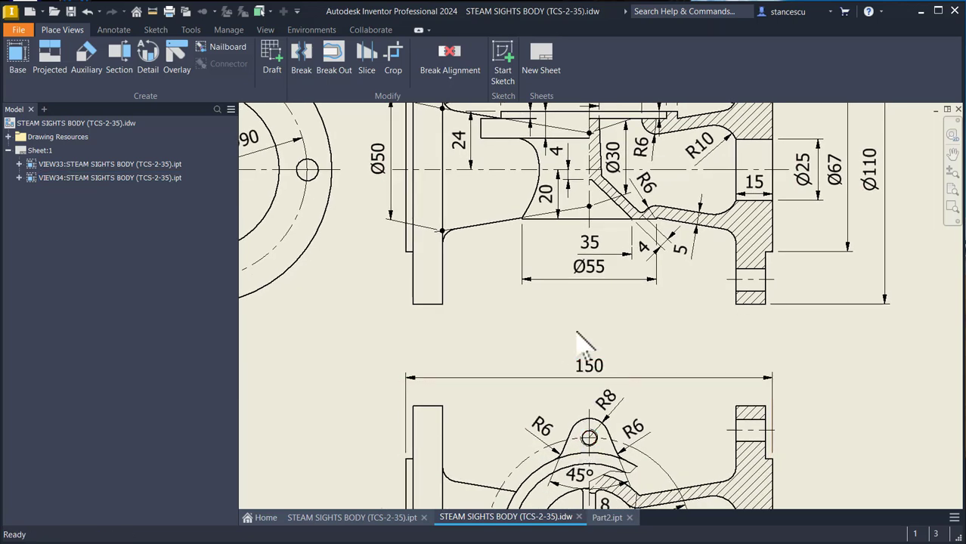
pyautogui.moveTo(438, 374)
pyautogui.mouseDown(button='middle')
pyautogui.moveTo(472, 377)
pyautogui.moveTo(472, 427)
pyautogui.mouseUp(button='middle')
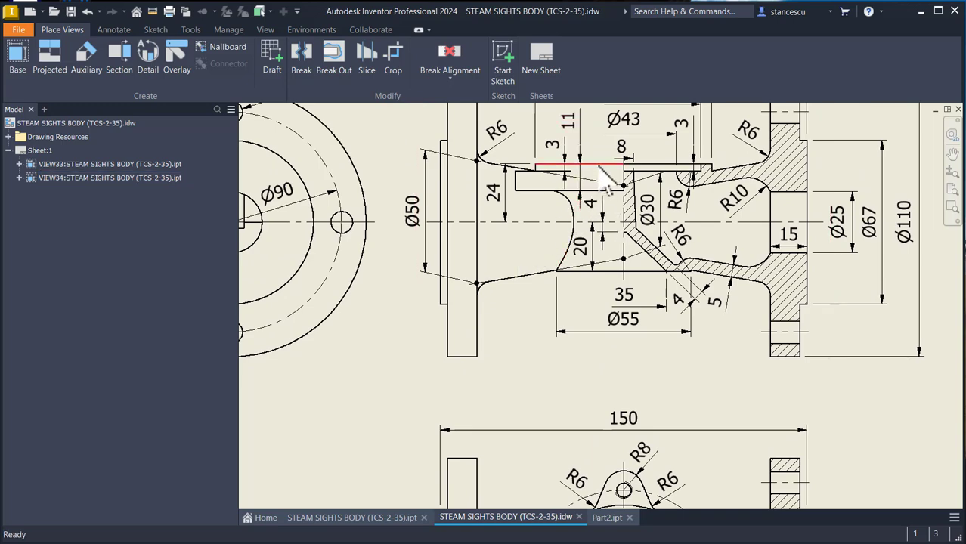
# Step: Switch to the finished reference part and examine how a threaded lug meets the collar and its recessed ring face
pyautogui.click(374, 521)
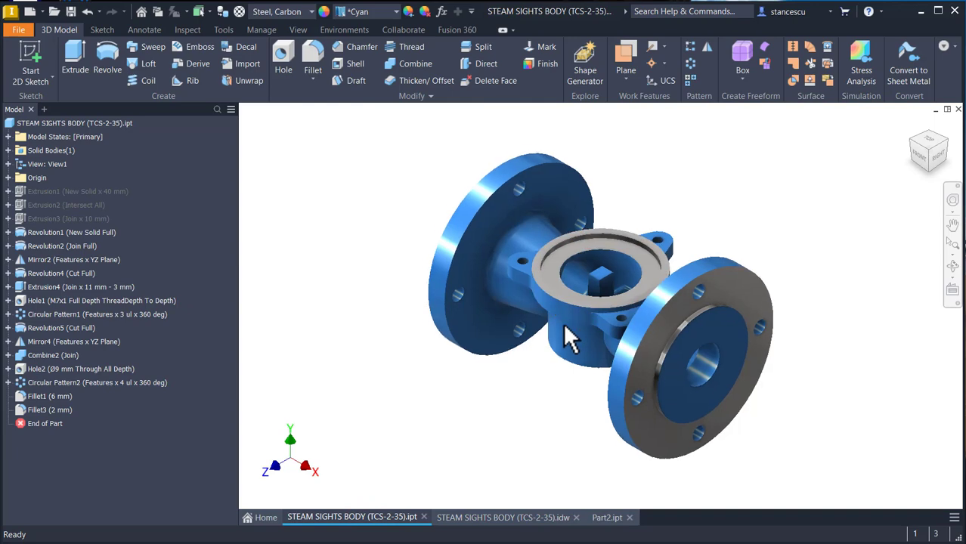
pyautogui.scroll(8, 571, 338)
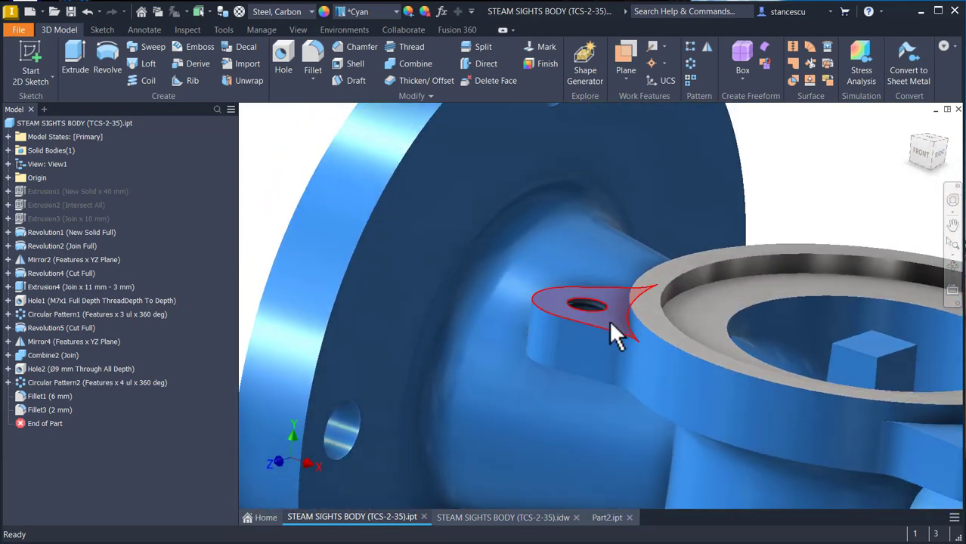
pyautogui.keyDown('shift'); pyautogui.moveTo(614, 321); pyautogui.dragTo(615, 305, button='middle'); pyautogui.keyUp('shift')
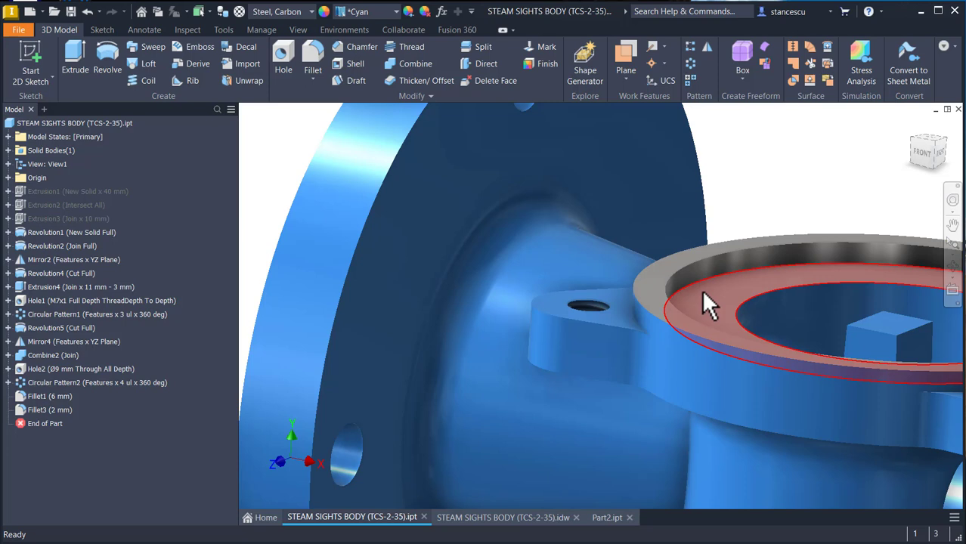
pyautogui.moveTo(703, 294)
pyautogui.click(716, 290)
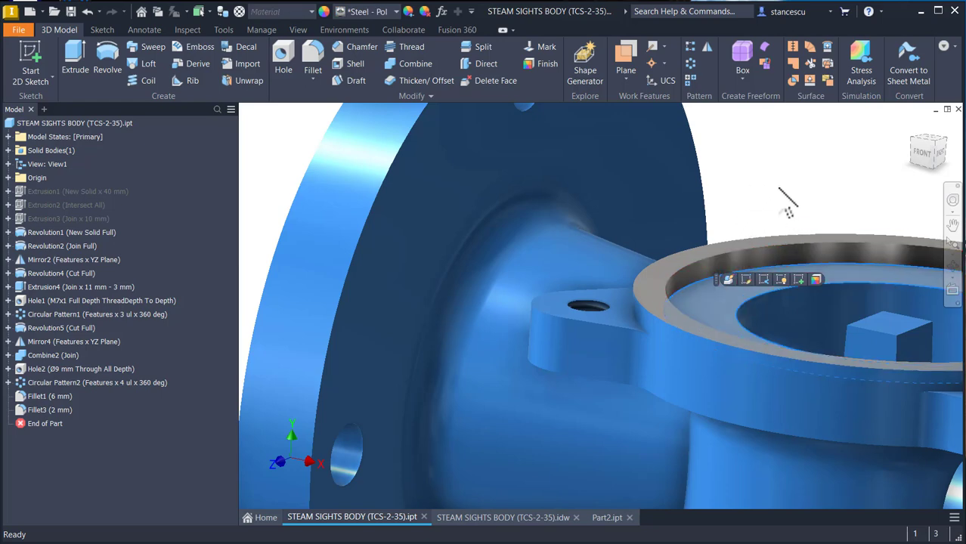
pyautogui.click(760, 193)
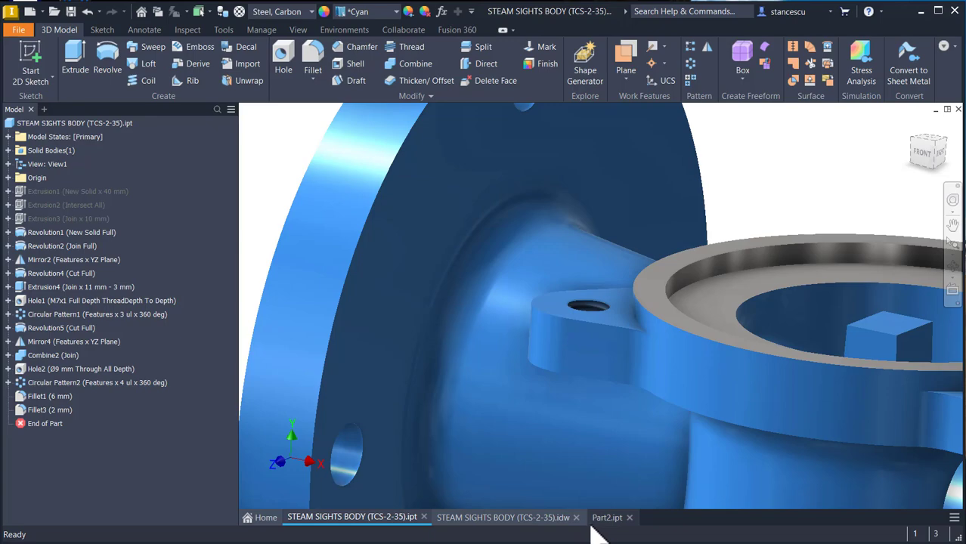
# Step: Return to Part2.ipt, start a sketch on the recessed ring face of the collar and slice the graphics at the sketch plane
pyautogui.click(597, 519)
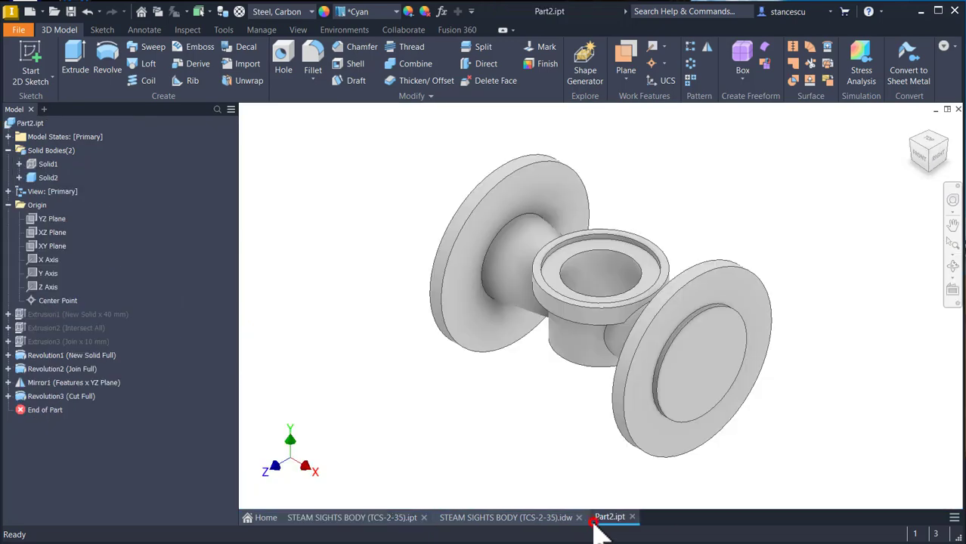
pyautogui.click(556, 279)
pyautogui.click(636, 258)
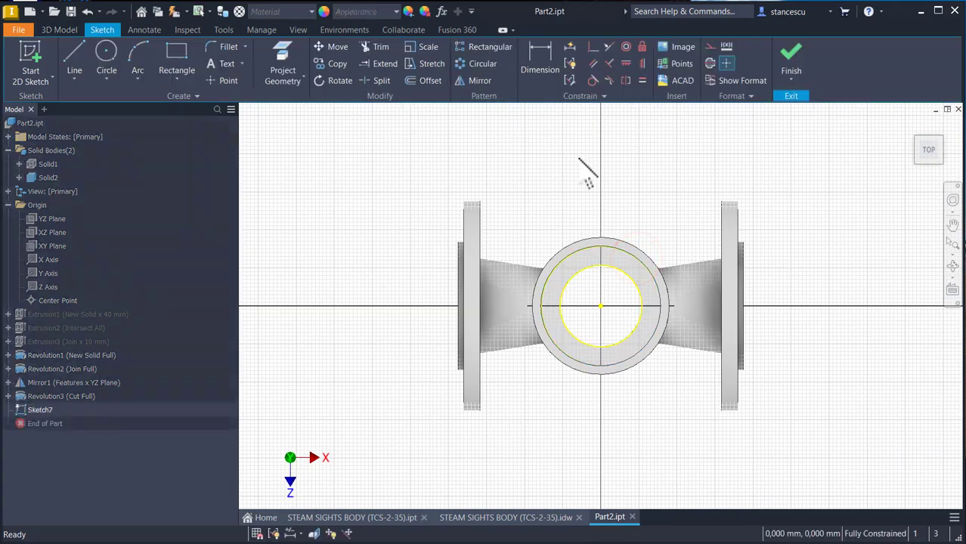
pyautogui.press('F7')
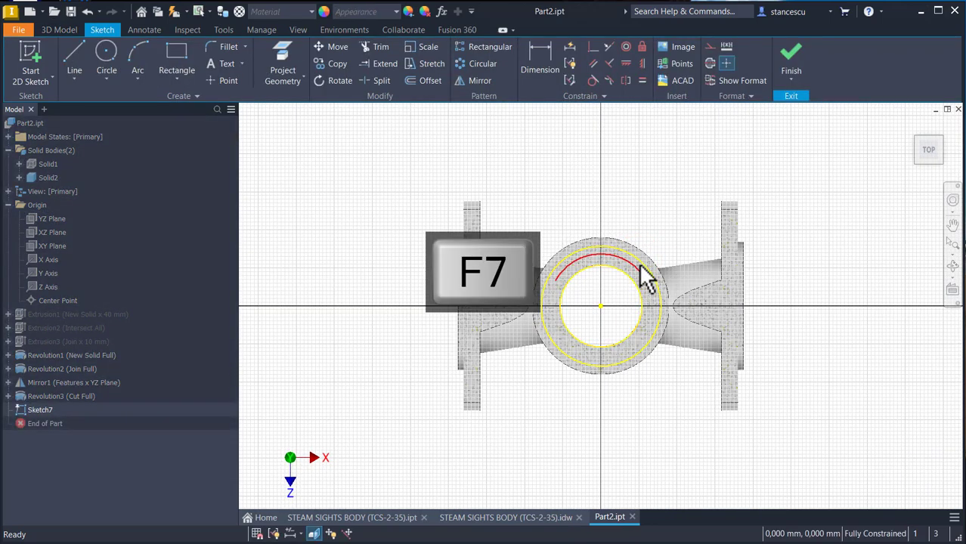
# Step: Delete the two automatically projected circles and project the collar's outer edge into the sketch instead
pyautogui.moveTo(639, 210); pyautogui.dragTo(613, 280)
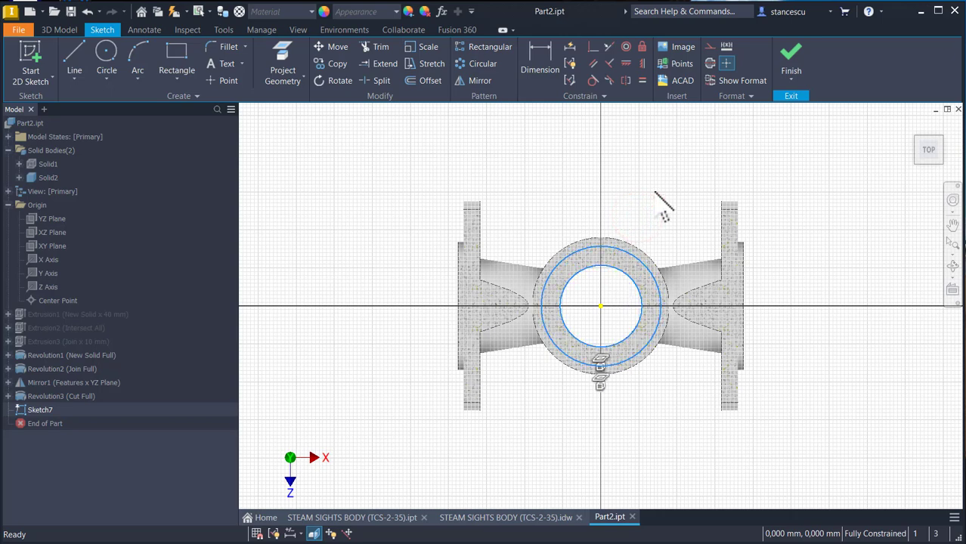
pyautogui.press('Delete')
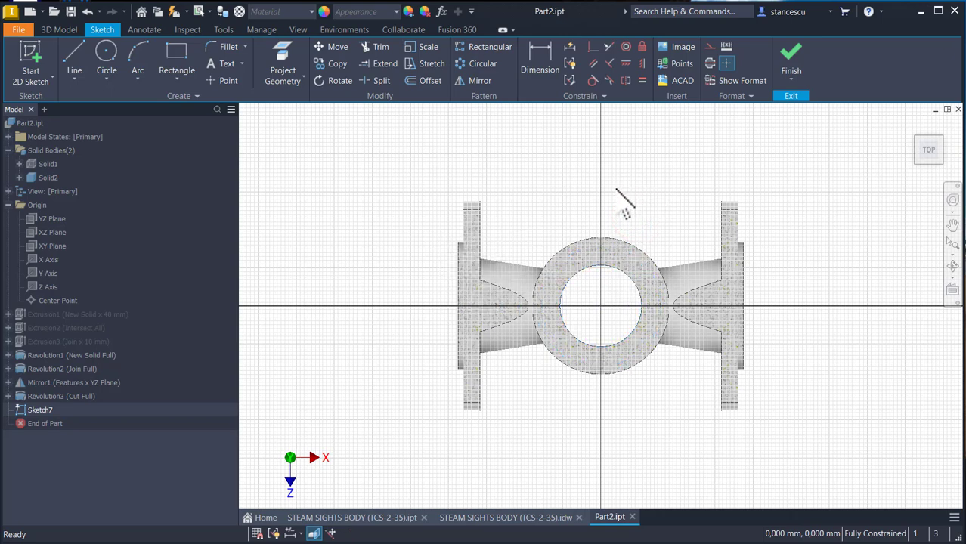
pyautogui.click(282, 52)
pyautogui.click(586, 239)
pyautogui.press('Escape')
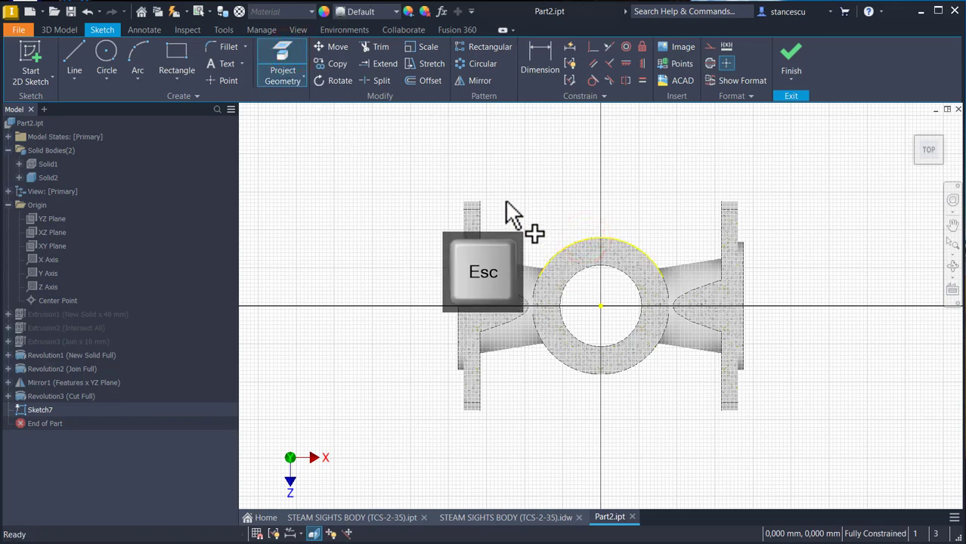
# Step: Sketch the lug outline above the collar with two slanted lines about 16 mm long joined by a tangent arc of about 7.7 mm radius
pyautogui.click(74, 60)
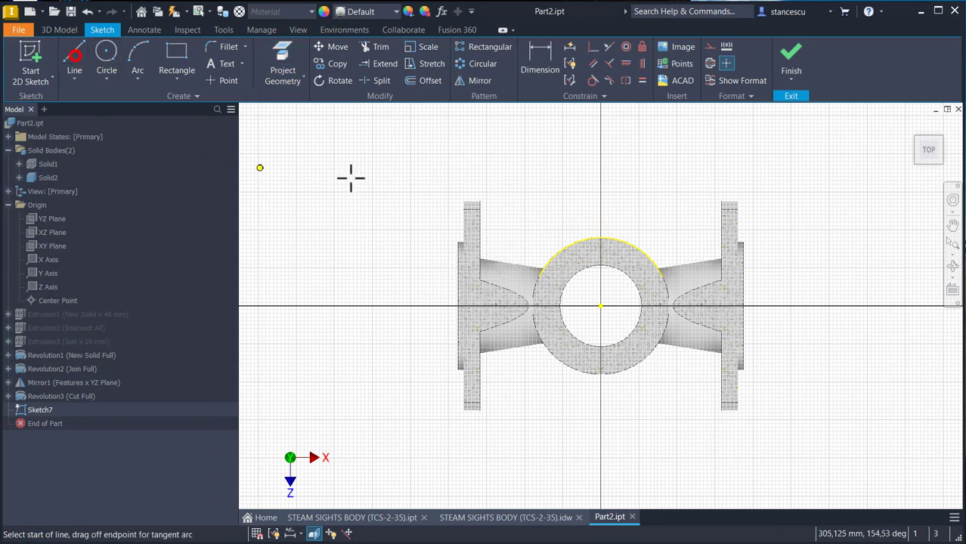
pyautogui.scroll(3, 597, 233)
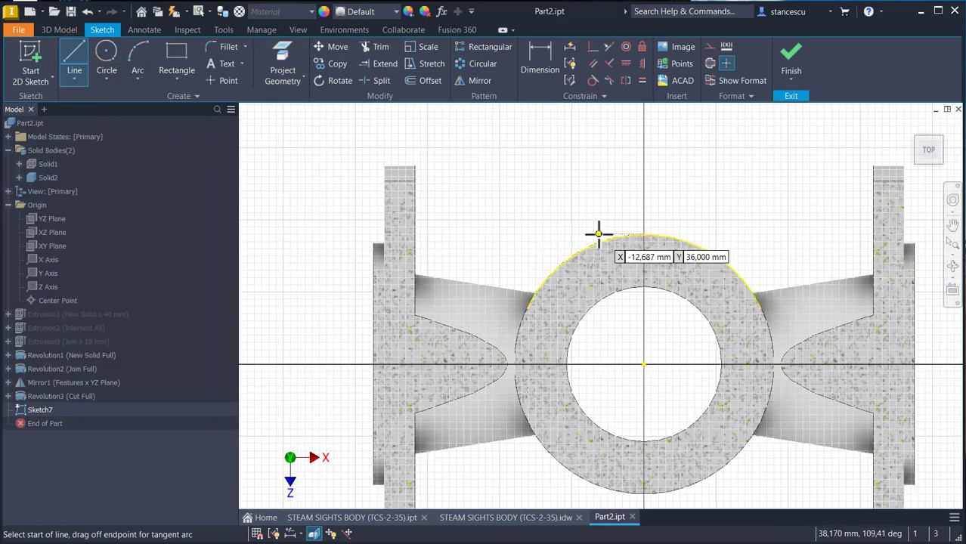
pyautogui.click(600, 234)
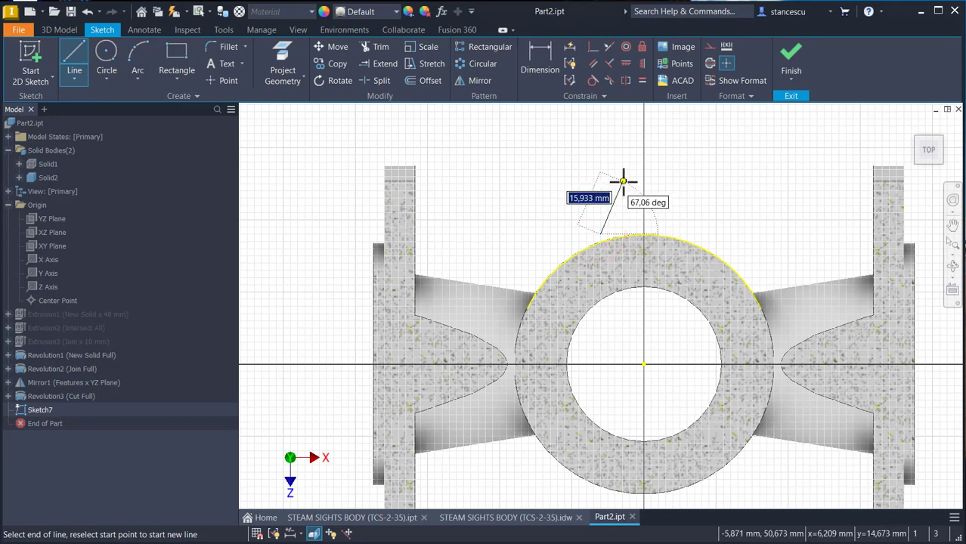
pyautogui.click(622, 181)
pyautogui.moveTo(622, 181); pyautogui.dragTo(666, 169)
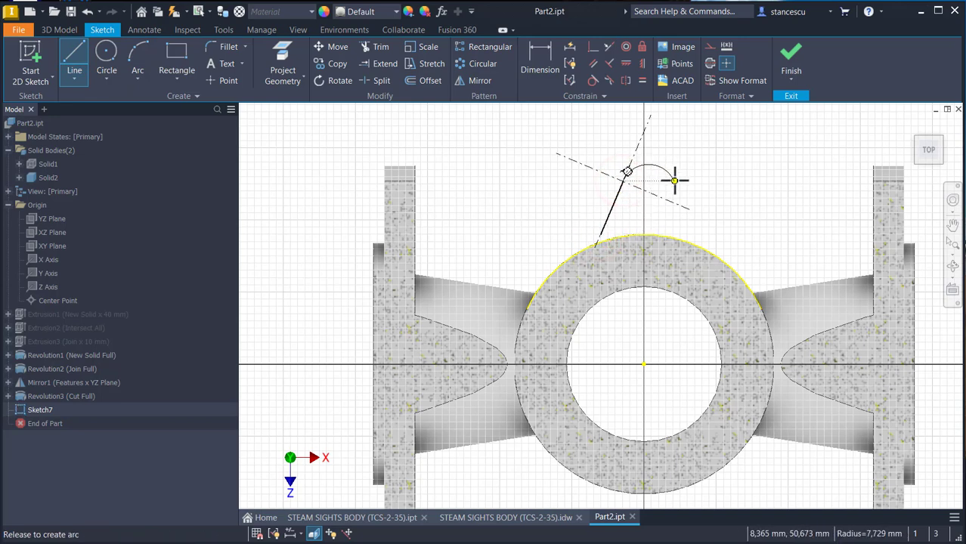
pyautogui.moveTo(682, 201); pyautogui.dragTo(680, 193)
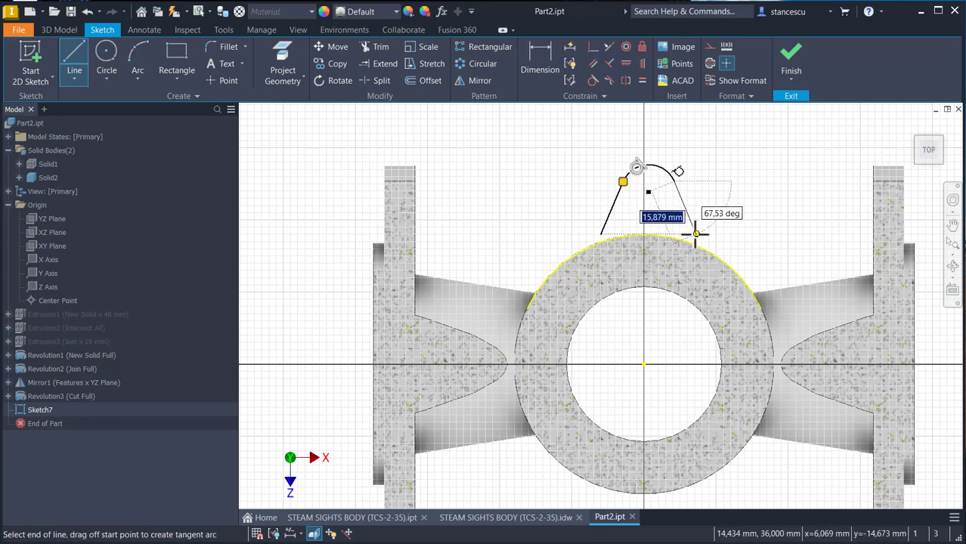
pyautogui.click(695, 234)
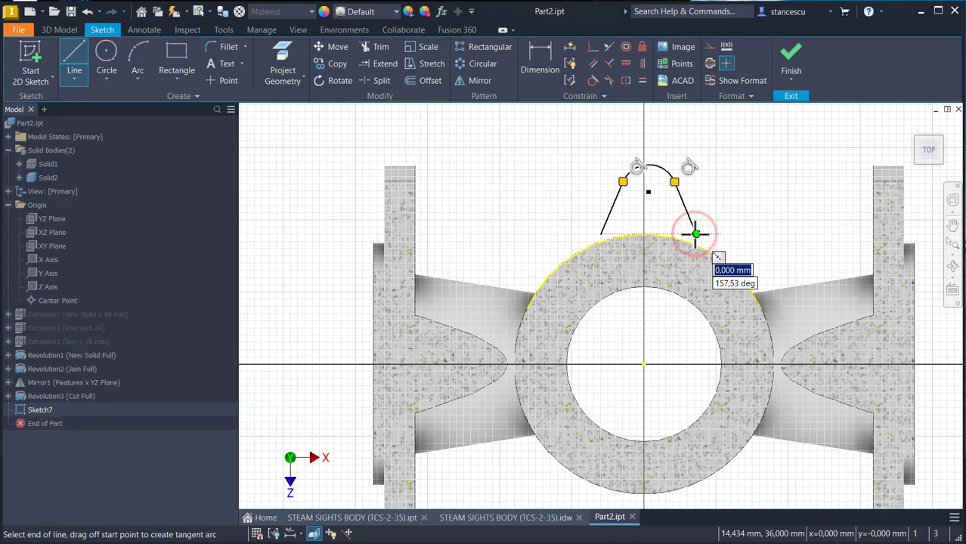
pyautogui.click(695, 233)
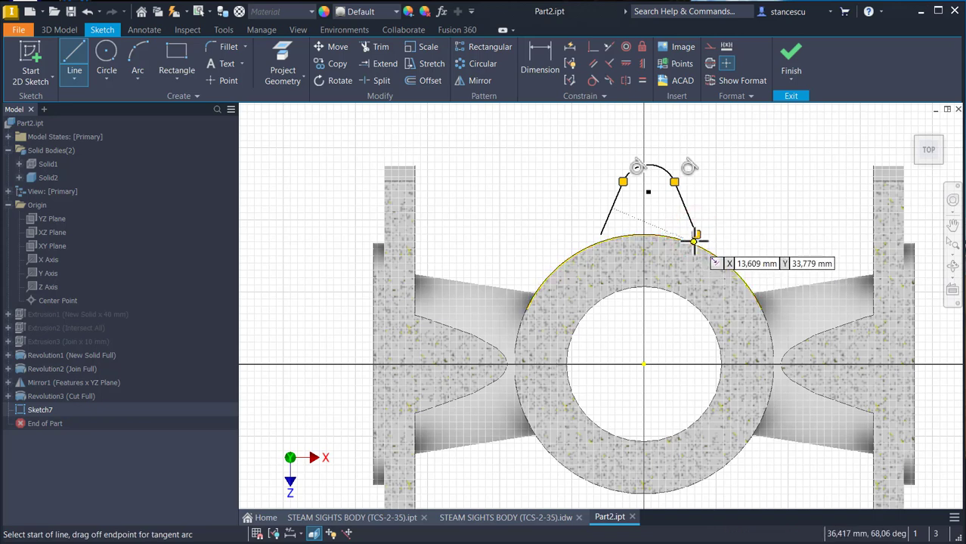
# Step: Draw an arc of about 12.4 mm radius, tangent to the lug's right line, from its lower end to the projected collar edge
pyautogui.scroll(4, 695, 240)
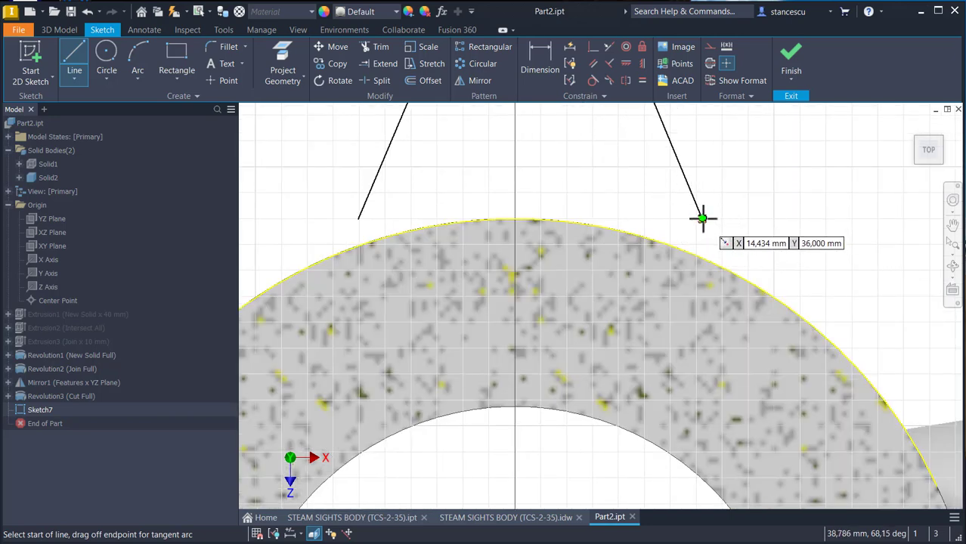
pyautogui.click(702, 218)
pyautogui.moveTo(701, 218); pyautogui.dragTo(761, 286)
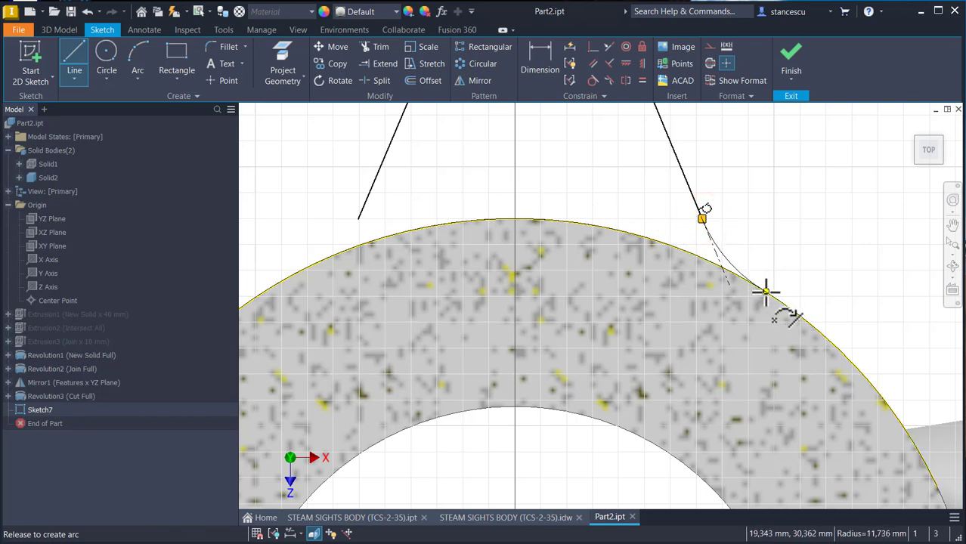
pyautogui.moveTo(770, 297); pyautogui.dragTo(746, 281)
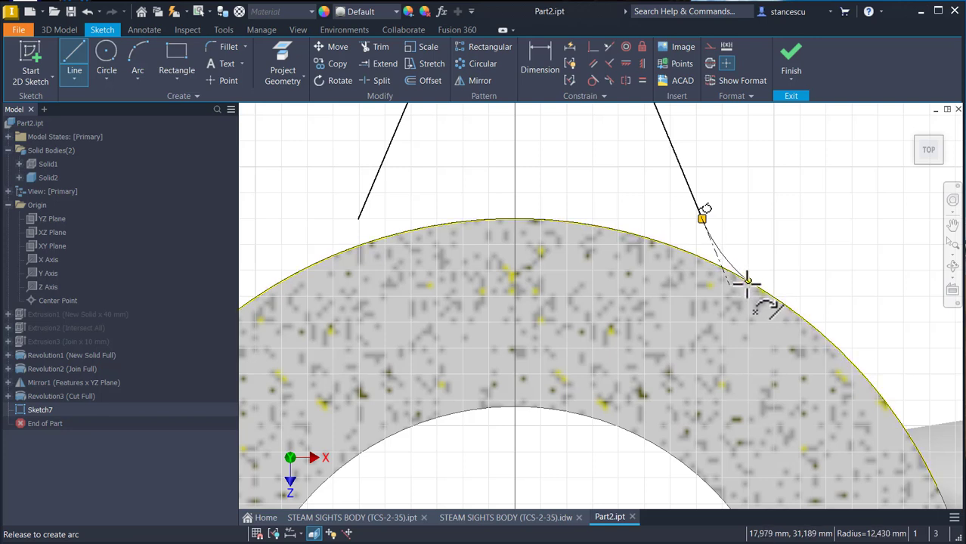
pyautogui.moveTo(746, 282); pyautogui.dragTo(747, 282)
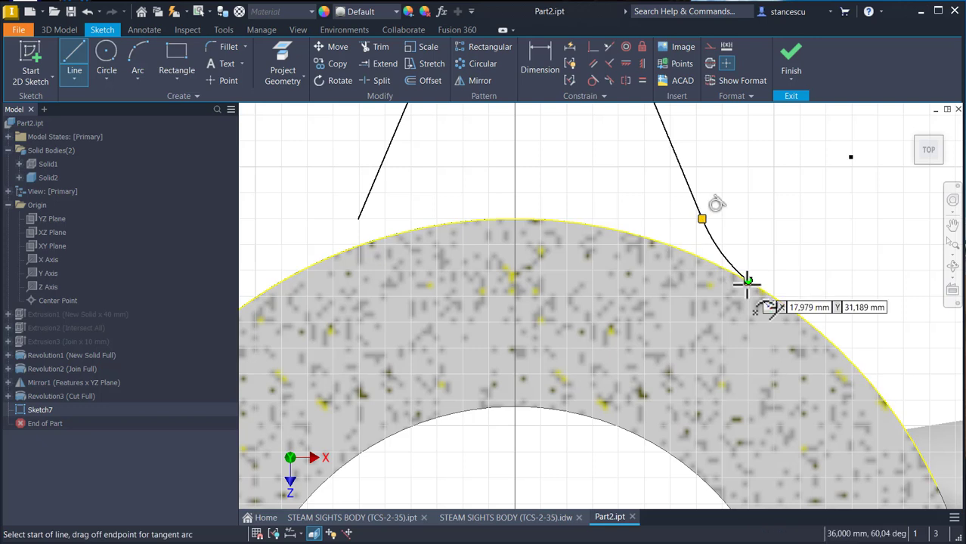
# Step: Apply a tangent constraint between the lug's right-hand arc and the projected collar edge
pyautogui.click(593, 80)
pyautogui.click(723, 264)
pyautogui.click(714, 266)
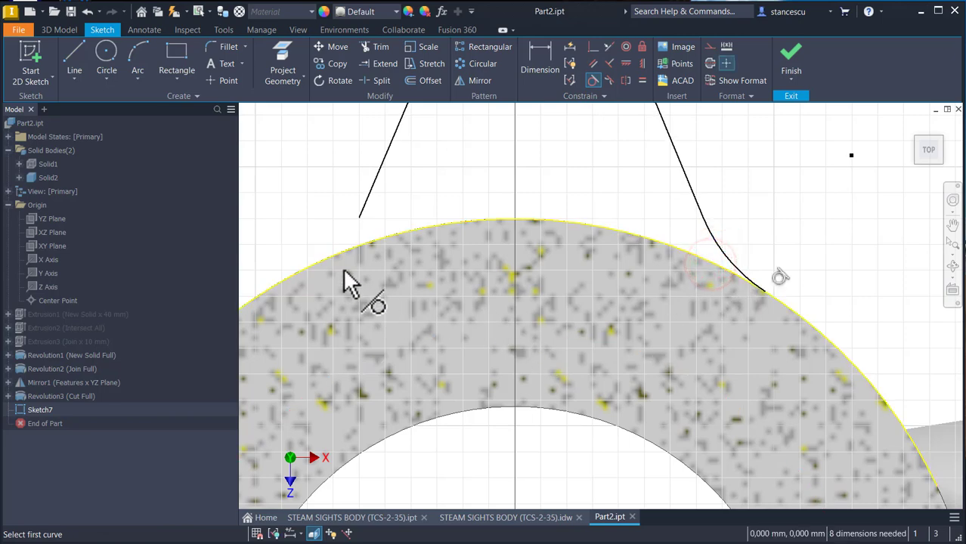
# Step: Draw an arc of about 7.4 mm radius, tangent to the lug's left line, from its lower end to the projected collar edge
pyautogui.moveTo(416, 189)
pyautogui.mouseDown(button='middle')
pyautogui.moveTo(434, 190)
pyautogui.moveTo(476, 243)
pyautogui.mouseUp(button='middle')
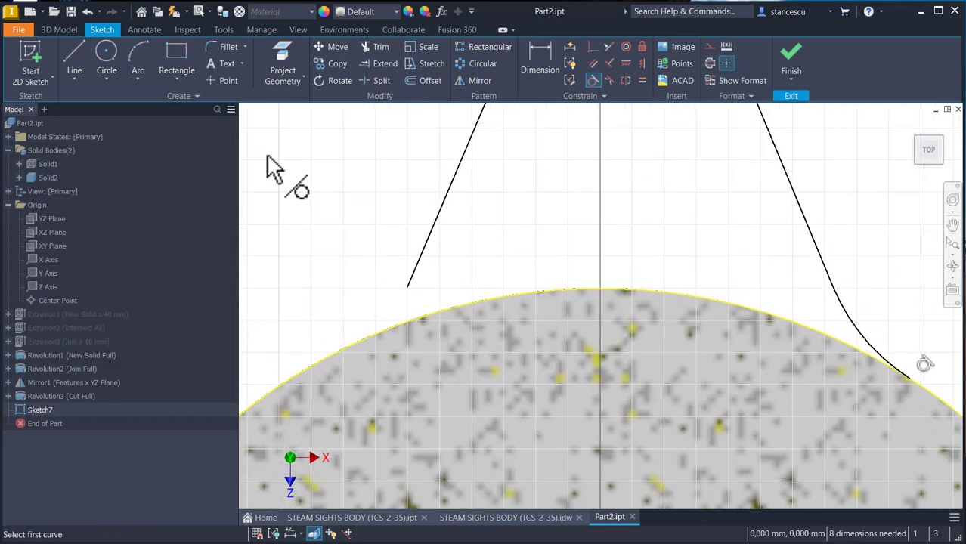
pyautogui.click(74, 58)
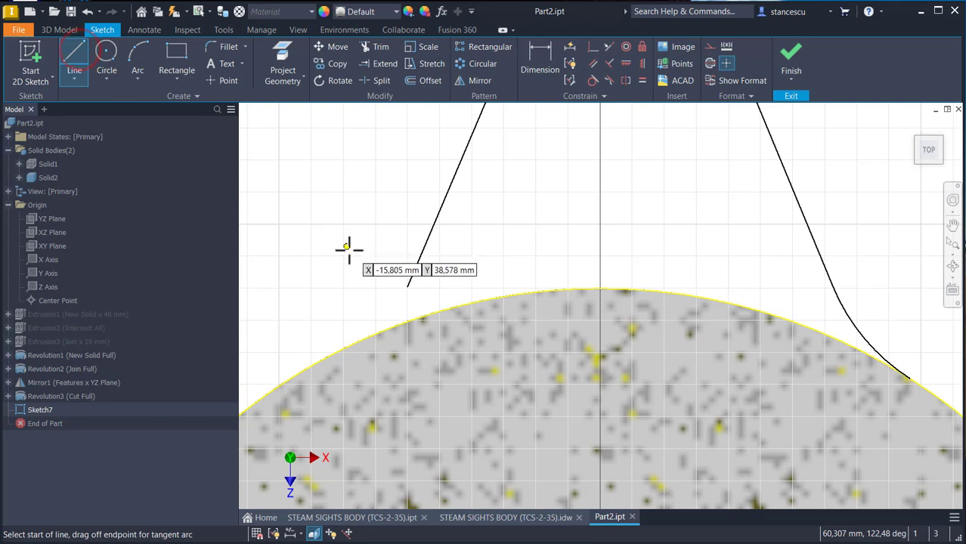
pyautogui.moveTo(408, 286); pyautogui.dragTo(364, 337)
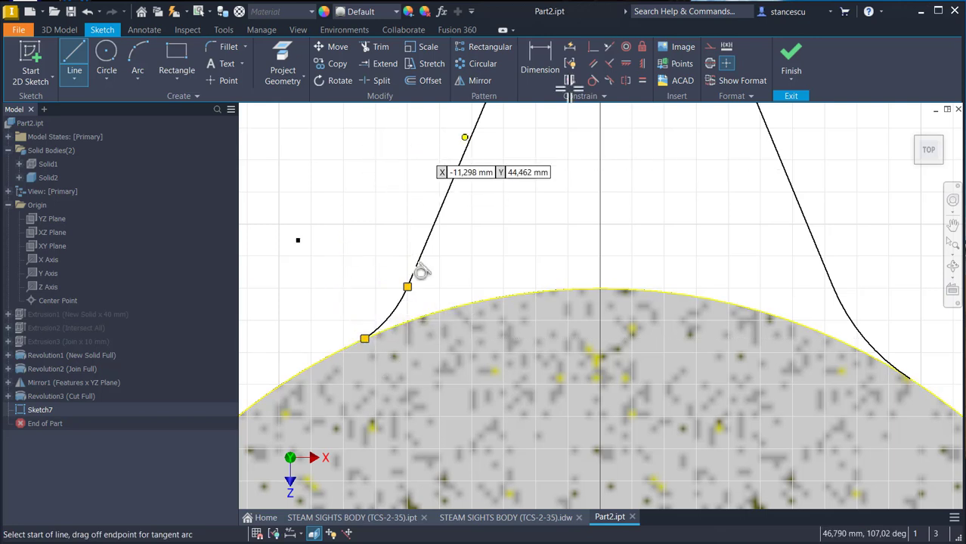
# Step: Apply a tangent constraint between the lug's left-hand arc and the projected collar edge
pyautogui.click(594, 80)
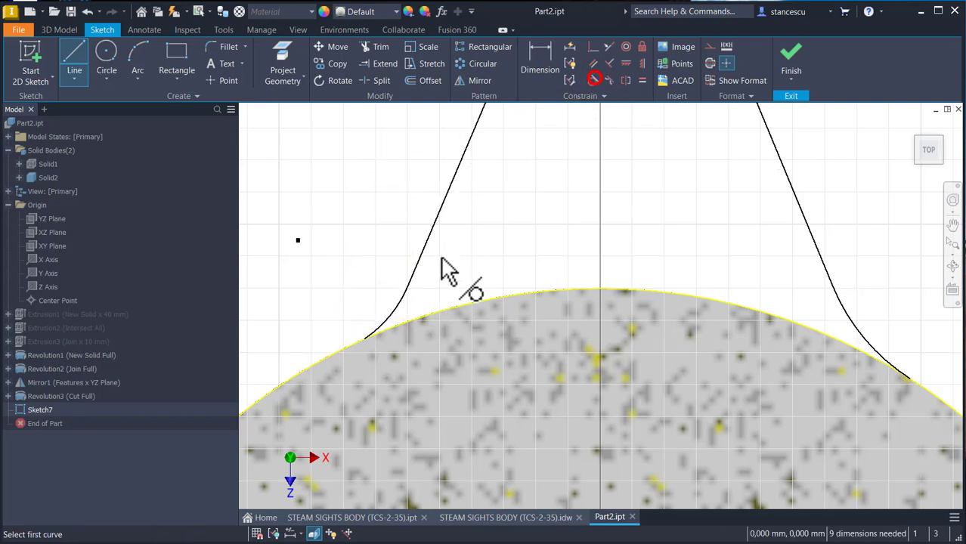
pyautogui.click(388, 316)
pyautogui.click(414, 325)
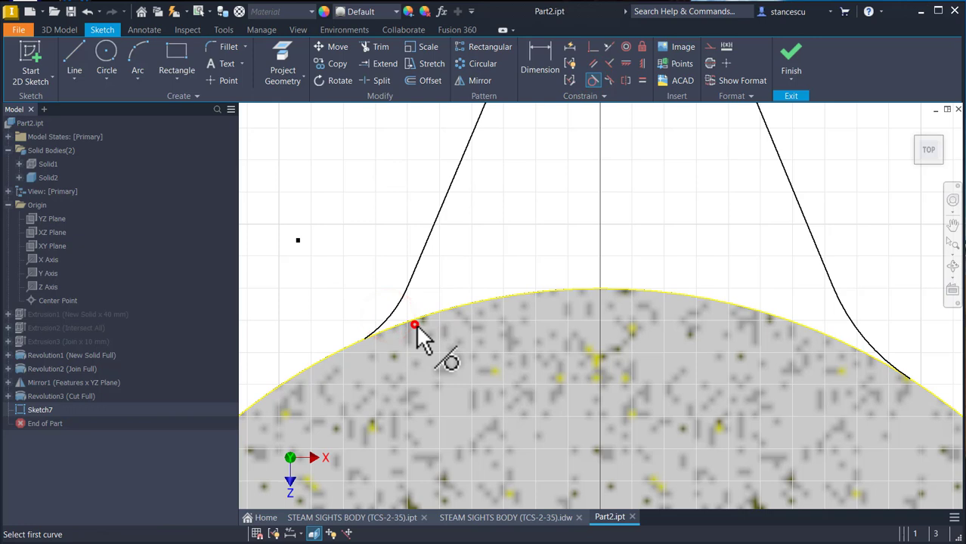
pyautogui.click(409, 317)
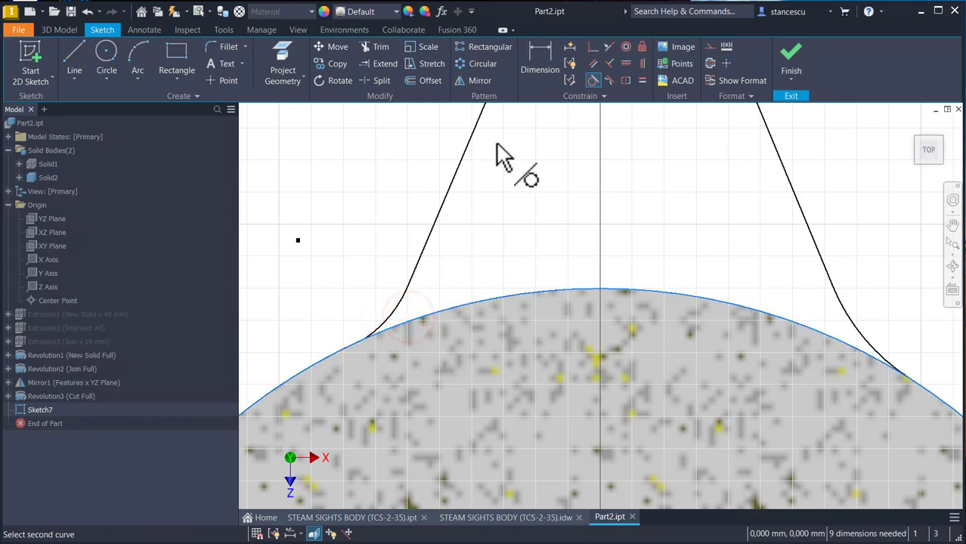
pyautogui.click(391, 322)
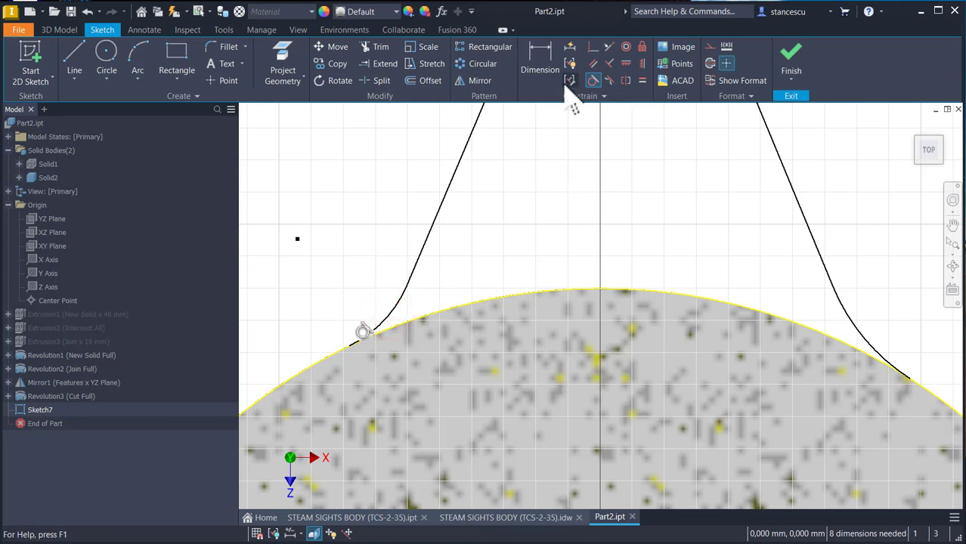
# Step: Apply an equal constraint between the two arcs at the base of the lug
pyautogui.click(644, 80)
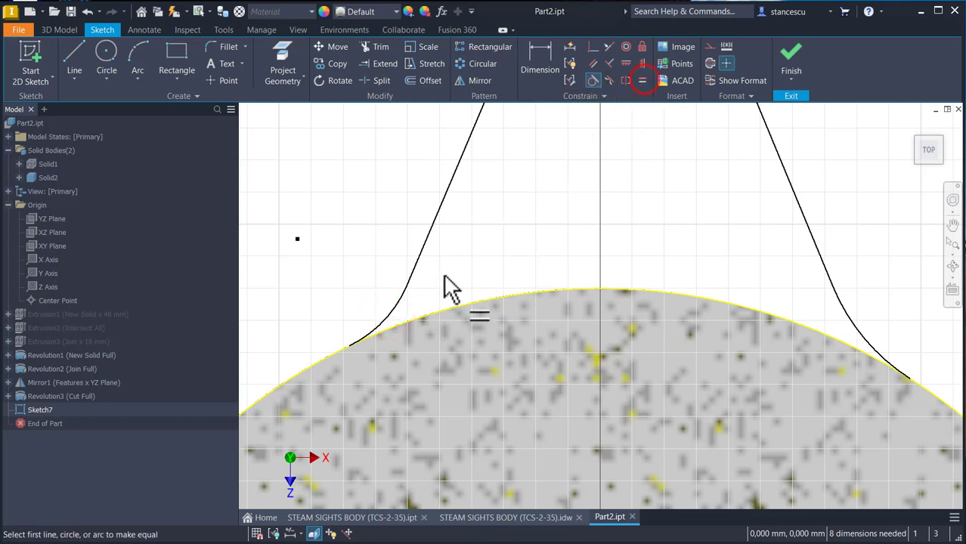
pyautogui.click(402, 311)
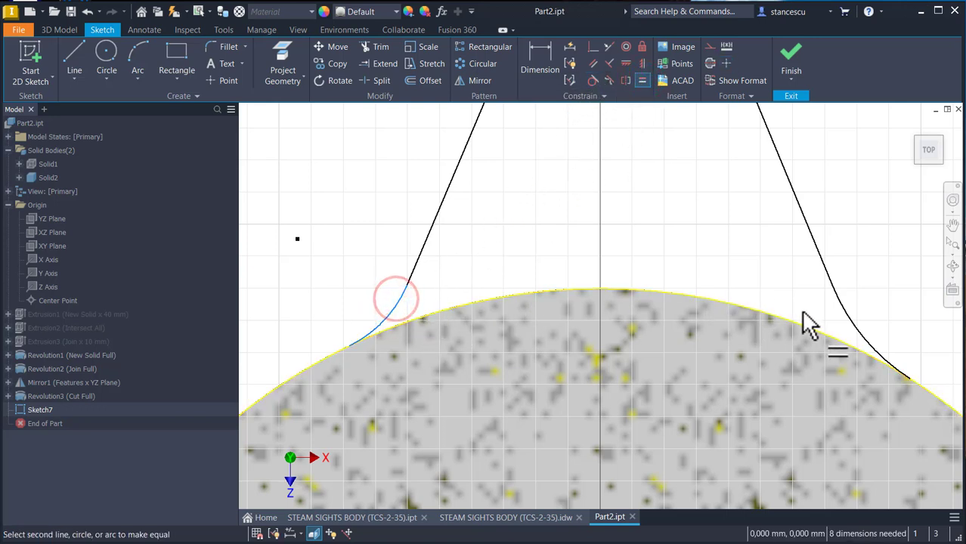
pyautogui.click(856, 332)
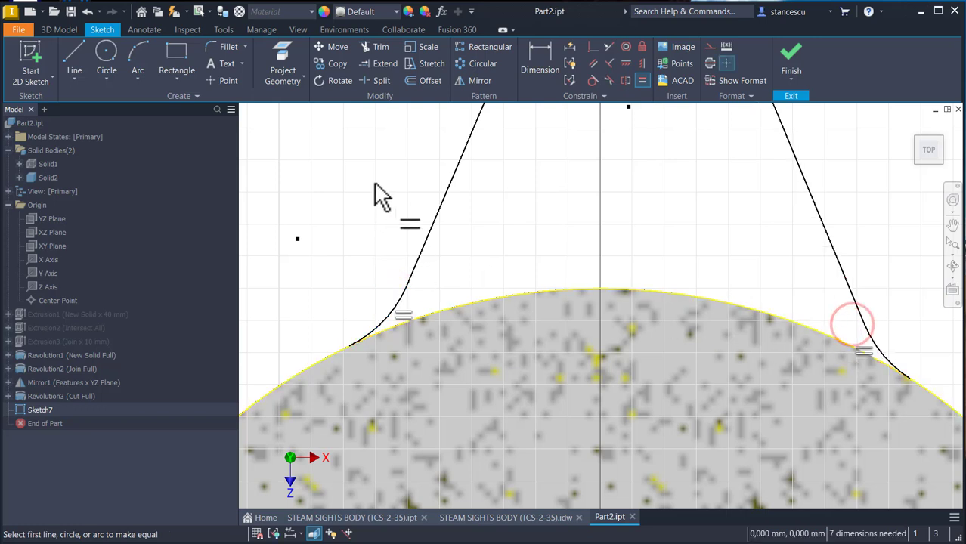
# Step: Dimension the lug's left base arc with a radius of 6 mm
pyautogui.click(541, 62)
pyautogui.click(383, 321)
pyautogui.press('Escape')
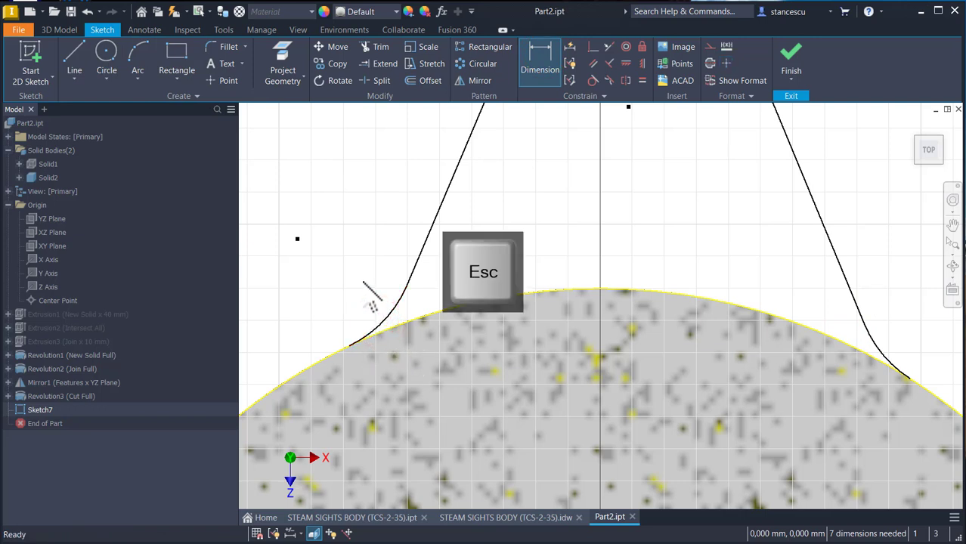
pyautogui.click(547, 69)
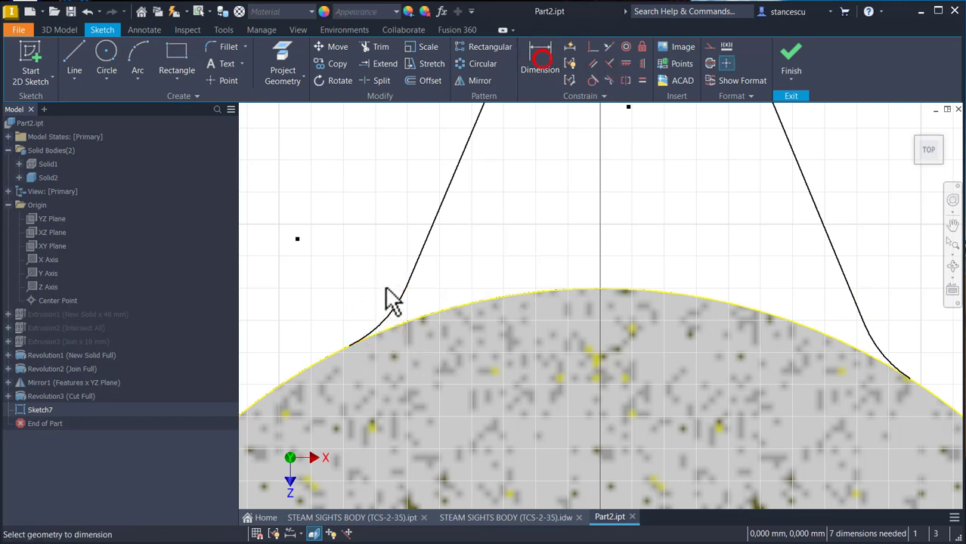
pyautogui.click(392, 308)
pyautogui.click(345, 267)
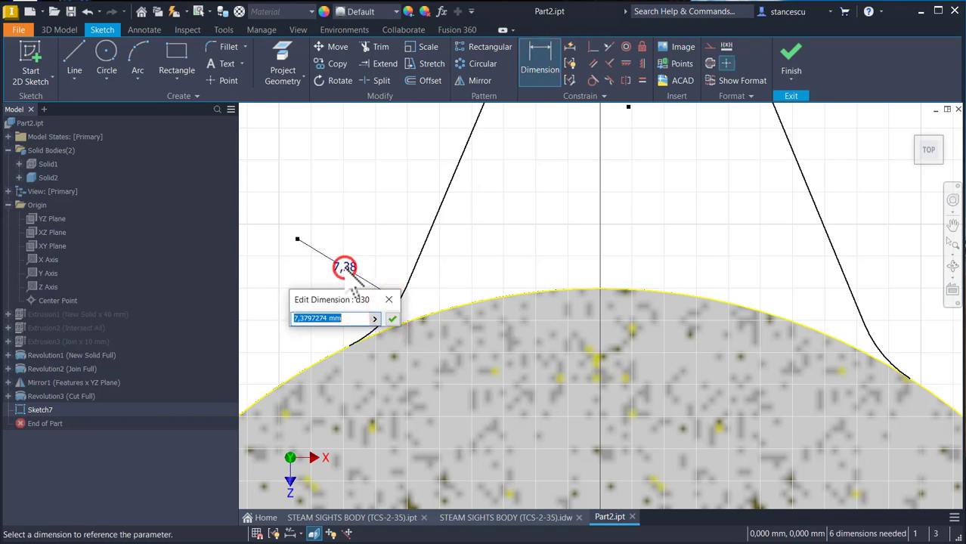
pyautogui.write('6')
pyautogui.press('Return')
# Step: Align the centre of the lug's top arc vertically with the sketch origin
pyautogui.press('Home')
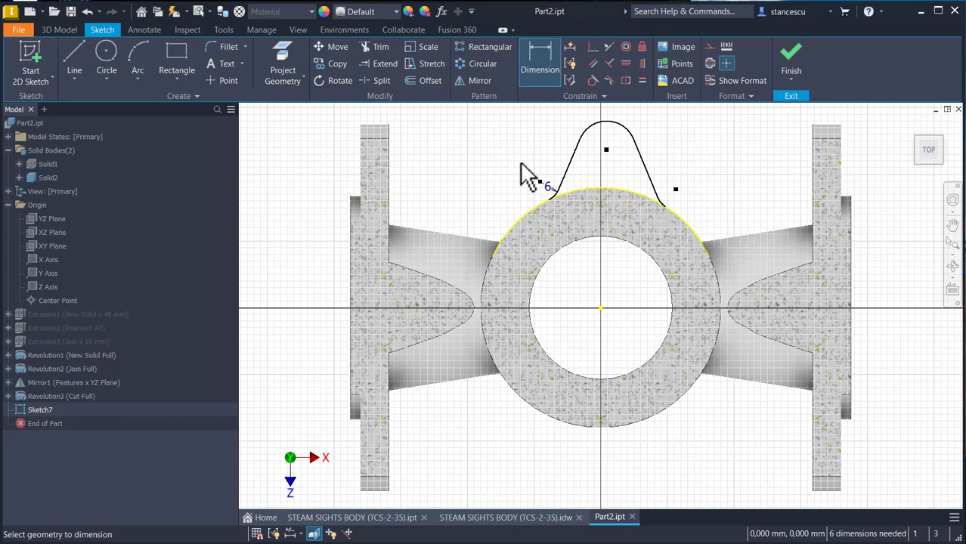
pyautogui.click(642, 64)
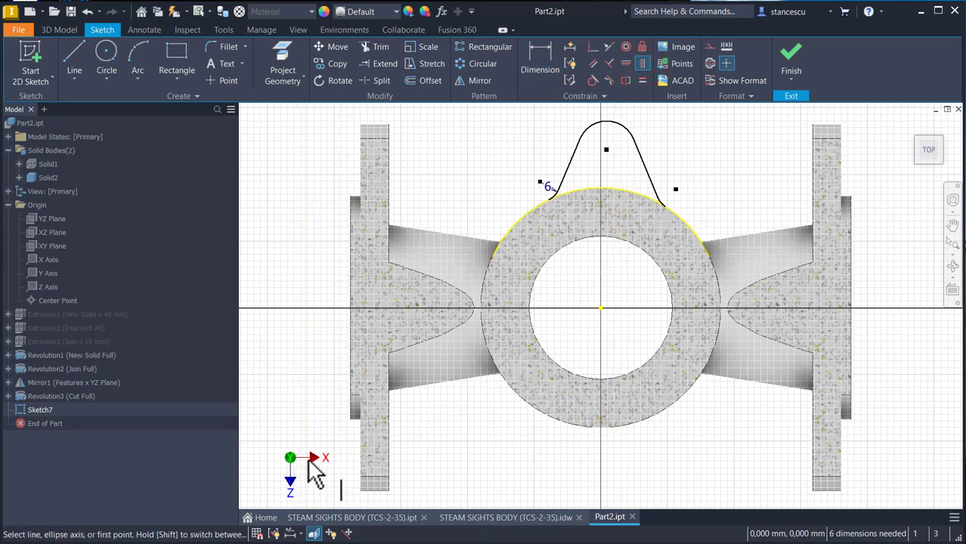
pyautogui.click(600, 309)
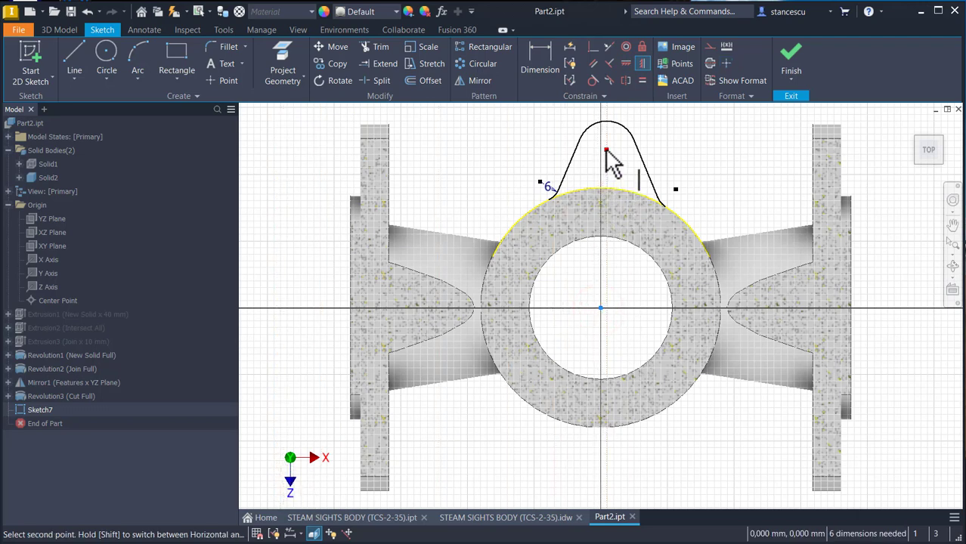
pyautogui.click(605, 149)
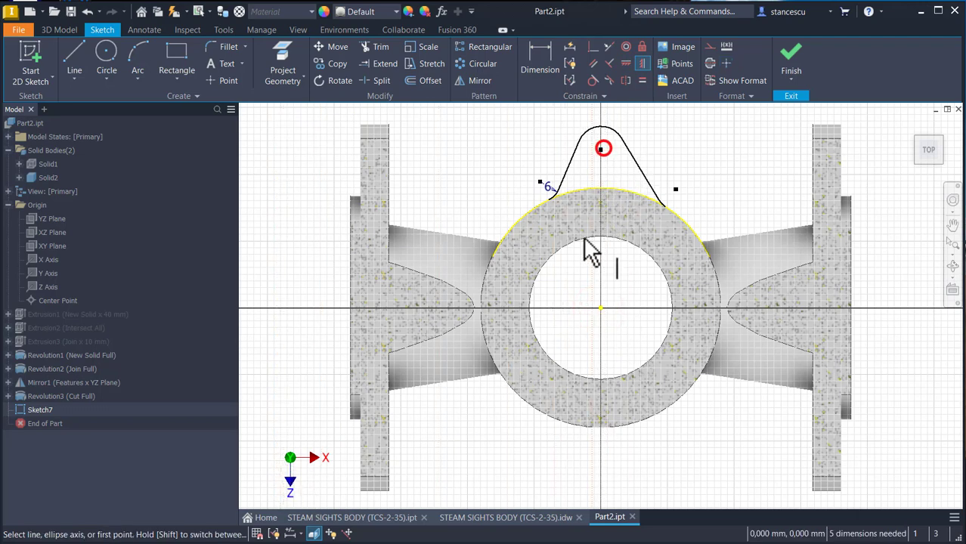
# Step: Apply an equal constraint between the lug's two slanted lines
pyautogui.click(641, 80)
pyautogui.click(568, 168)
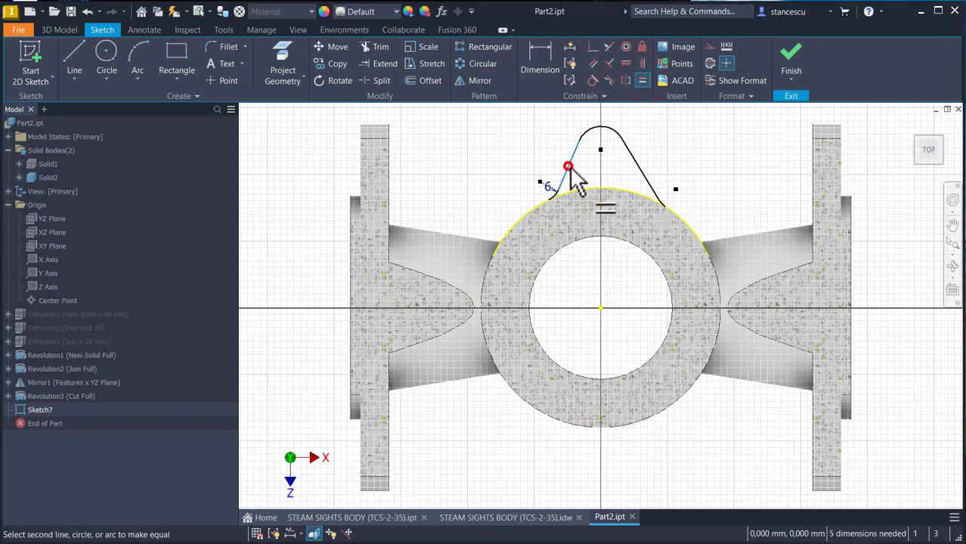
pyautogui.click(643, 174)
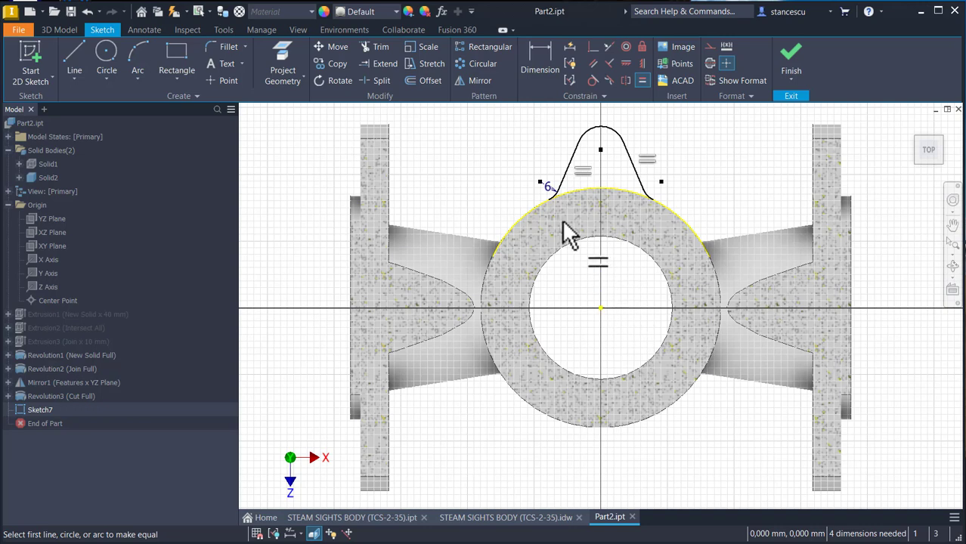
# Step: Dimension the vertical distance between the lug's top arc centre and the sketch origin as 84/2 mm
pyautogui.click(539, 55)
pyautogui.click(600, 151)
pyautogui.click(599, 308)
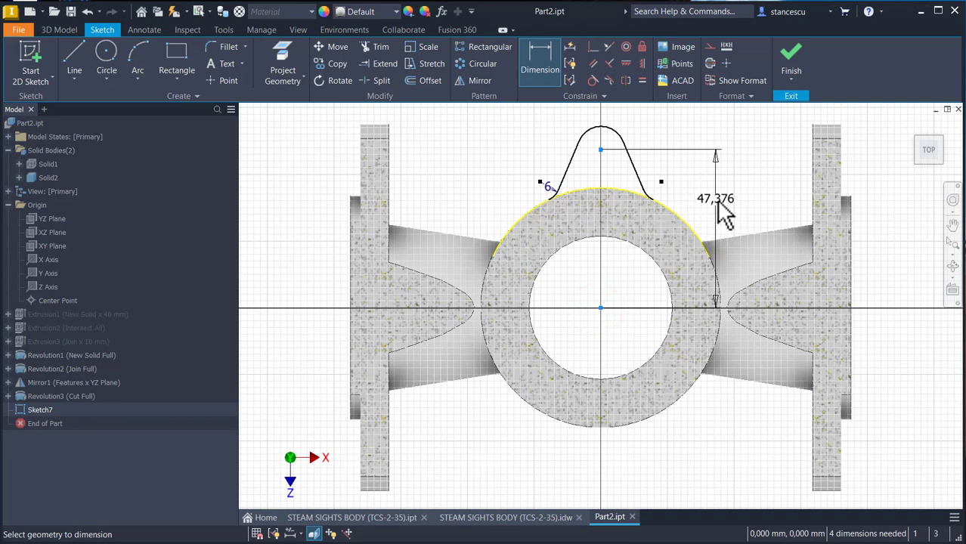
pyautogui.click(715, 199)
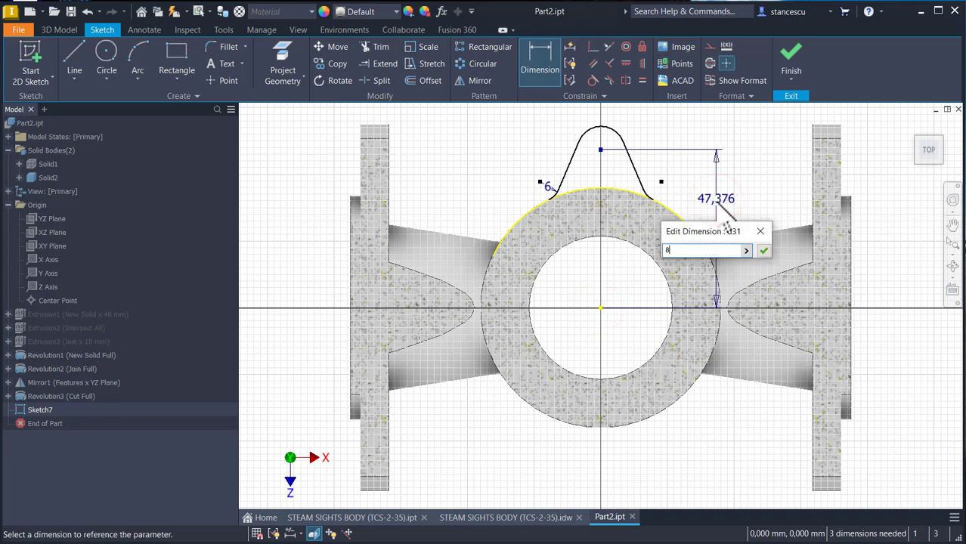
pyautogui.write('84/2')
pyautogui.press('Return')
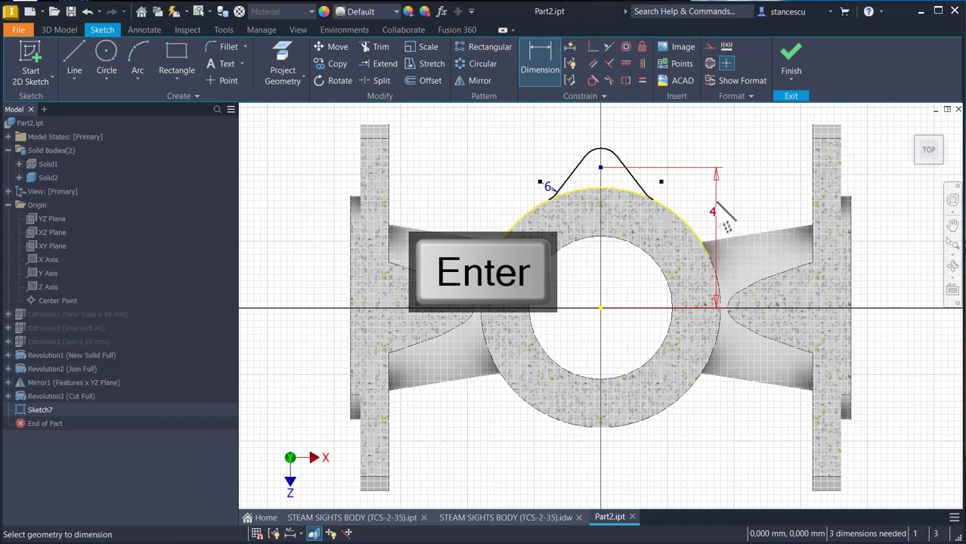
# Step: Dimension the lug's top arc with a radius of 8 mm
pyautogui.click(619, 149)
pyautogui.click(623, 138)
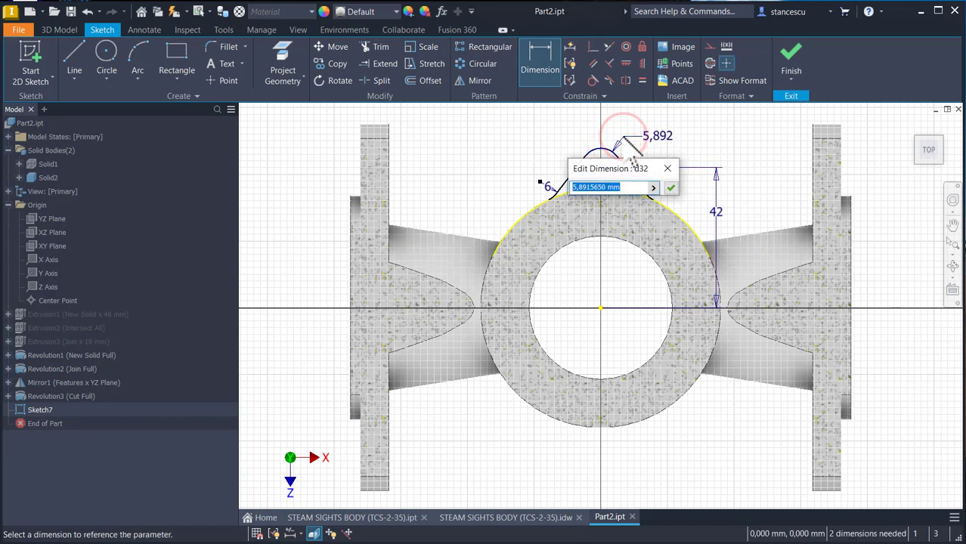
pyautogui.press('Return')
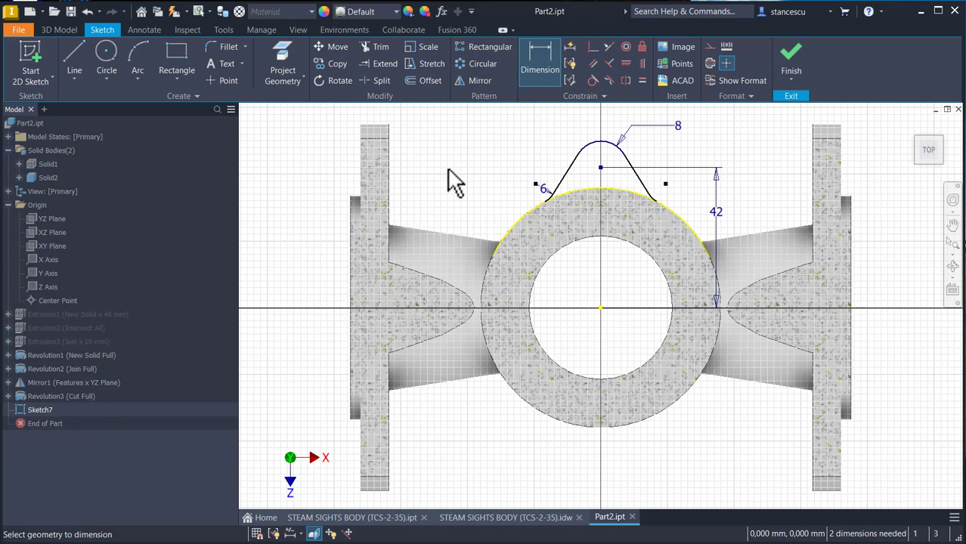
# Step: Close the lug profile with a horizontal line between the lower ends of its two base arcs
pyautogui.click(75, 61)
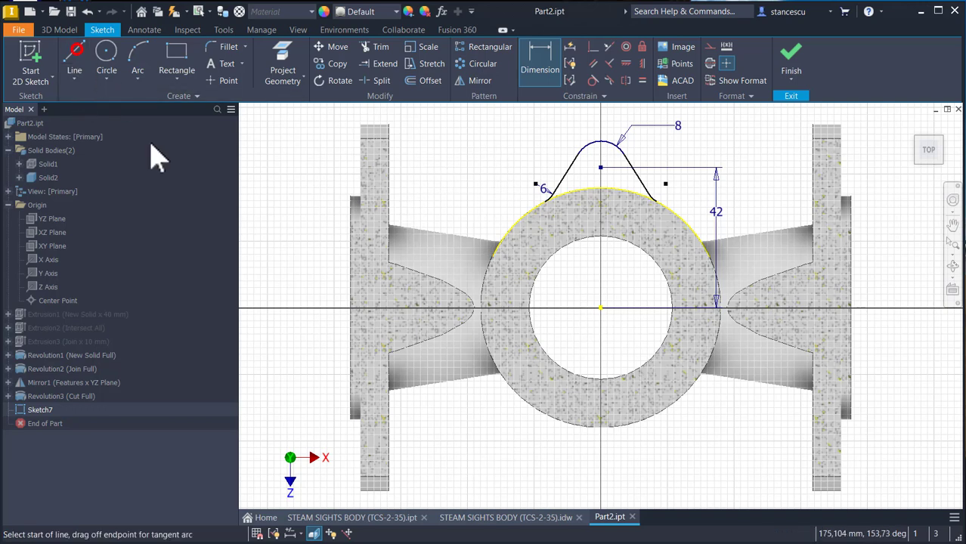
pyautogui.click(543, 204)
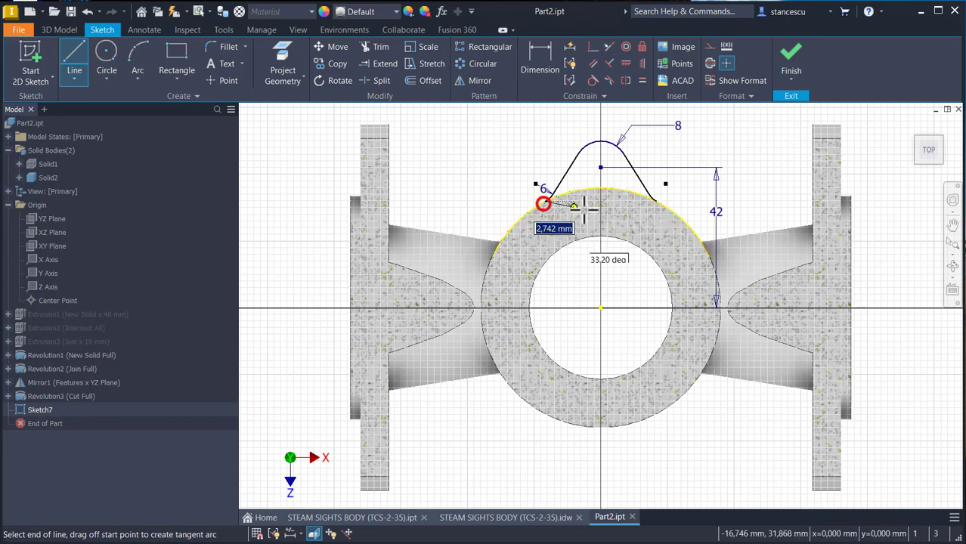
pyautogui.click(656, 201)
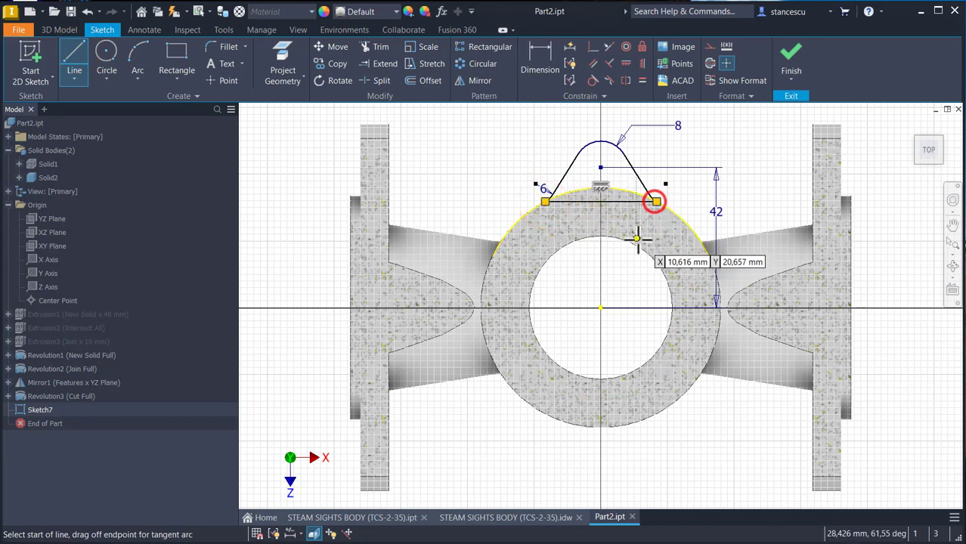
pyautogui.press('Escape')
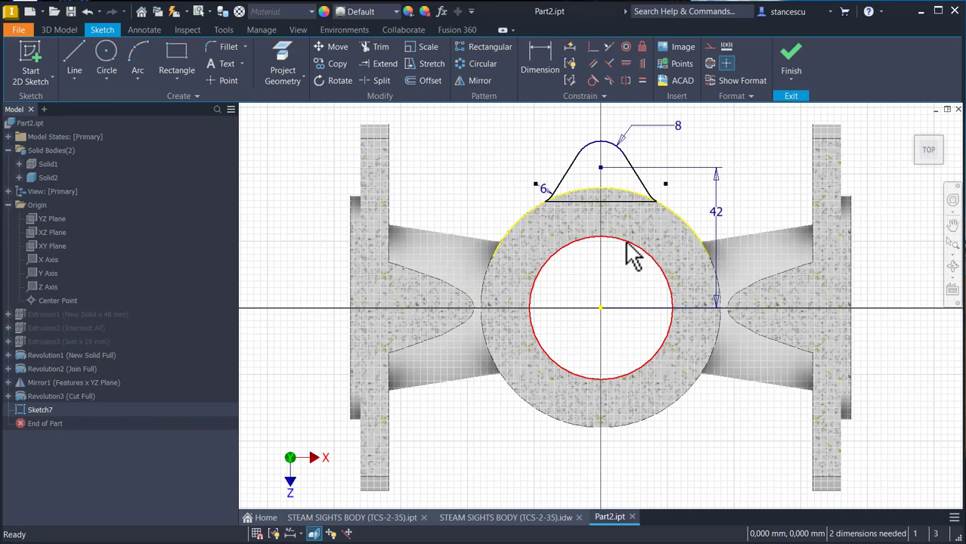
# Step: Convert the projected collar edge to construction geometry
pyautogui.click(670, 211)
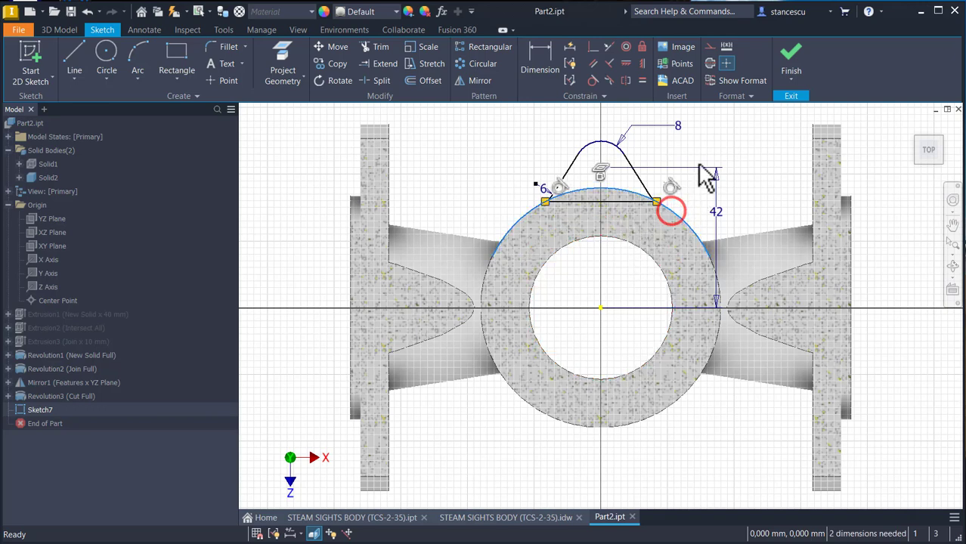
pyautogui.click(705, 48)
pyautogui.click(715, 137)
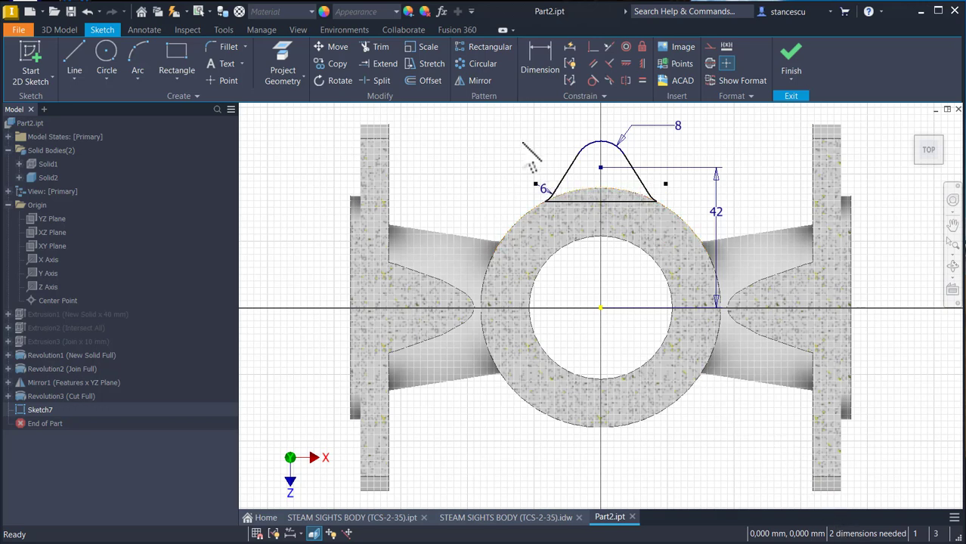
# Step: Dimension the angle between the lug's two slanted lines as 45 degrees
pyautogui.click(539, 59)
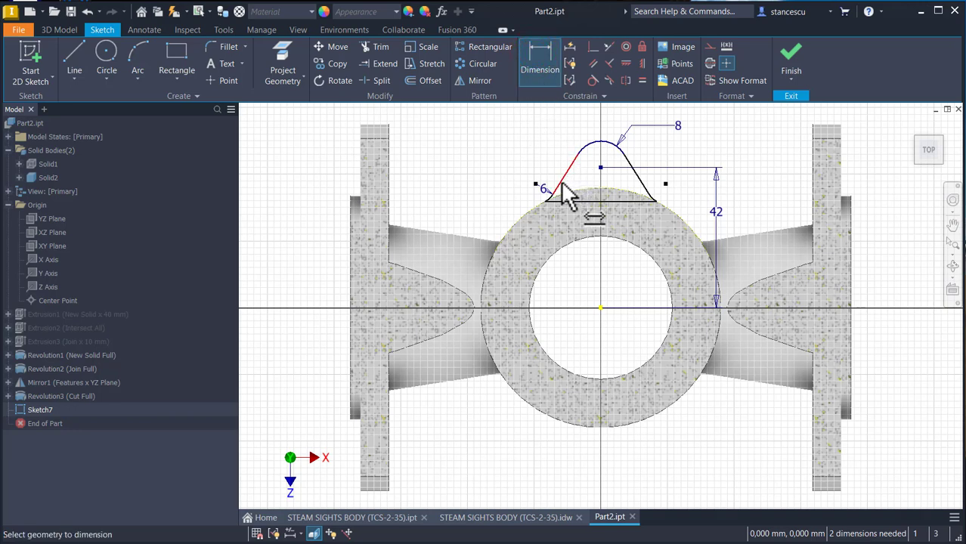
pyautogui.click(558, 185)
pyautogui.click(642, 181)
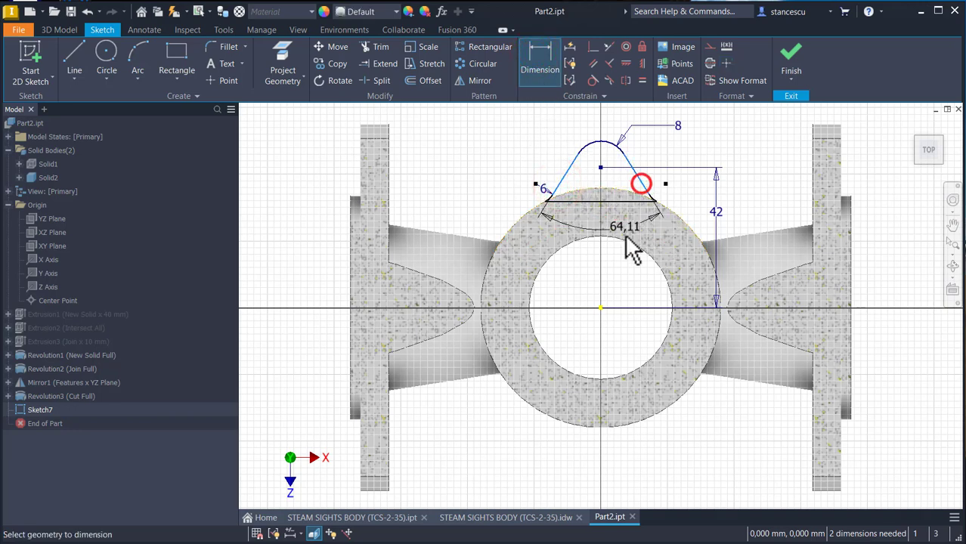
pyautogui.click(611, 262)
pyautogui.write('45')
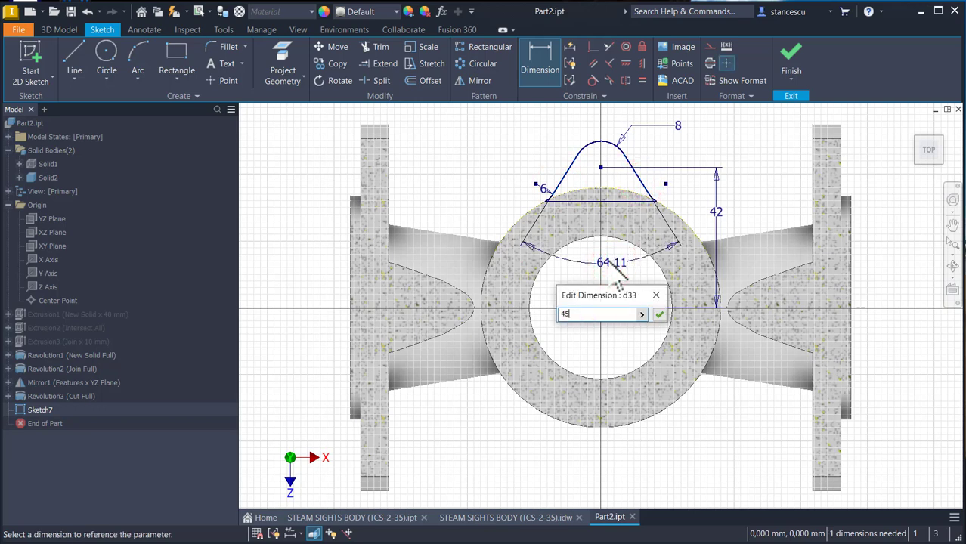
pyautogui.press('Return')
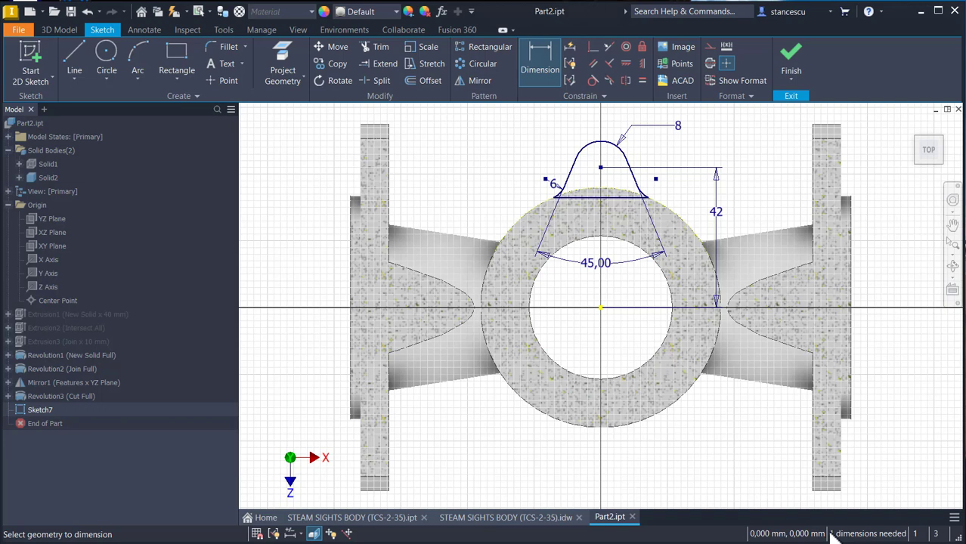
pyautogui.scroll(3, 566, 248)
pyautogui.moveTo(608, 231)
pyautogui.mouseDown(button='middle')
pyautogui.moveTo(565, 294)
pyautogui.moveTo(601, 281)
pyautogui.mouseUp(button='middle')
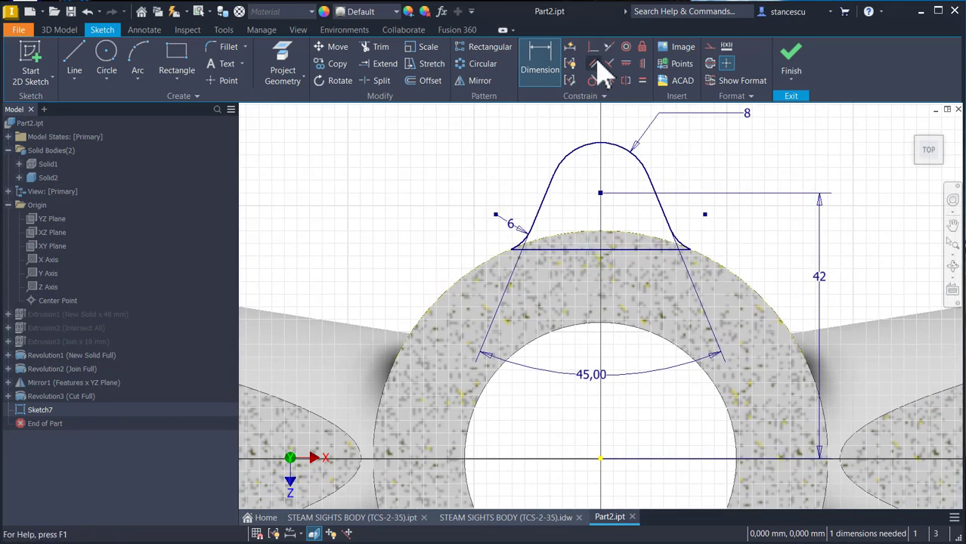
# Step: Try to complete the lug sketch with Auto Dimension, applying and removing automatic dimensions and constraints
pyautogui.click(572, 49)
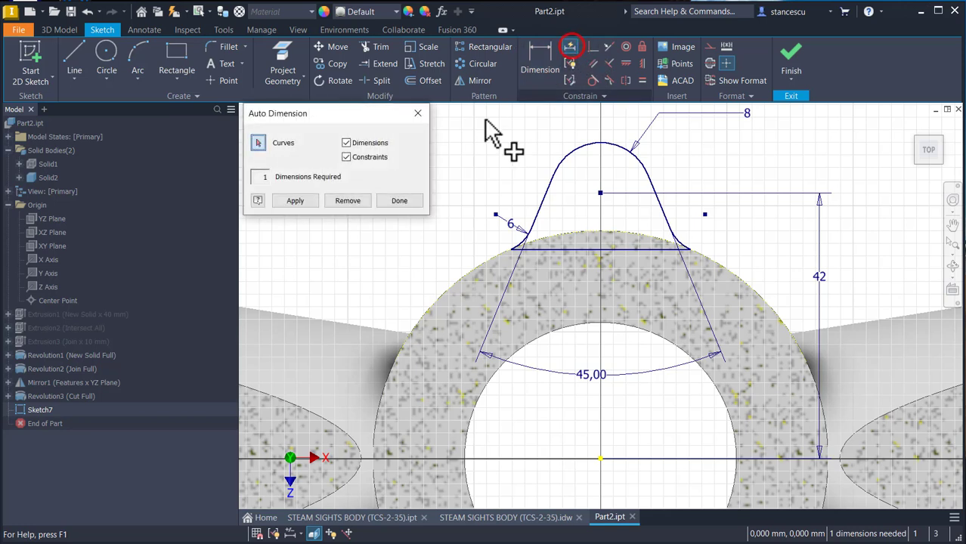
pyautogui.click(293, 201)
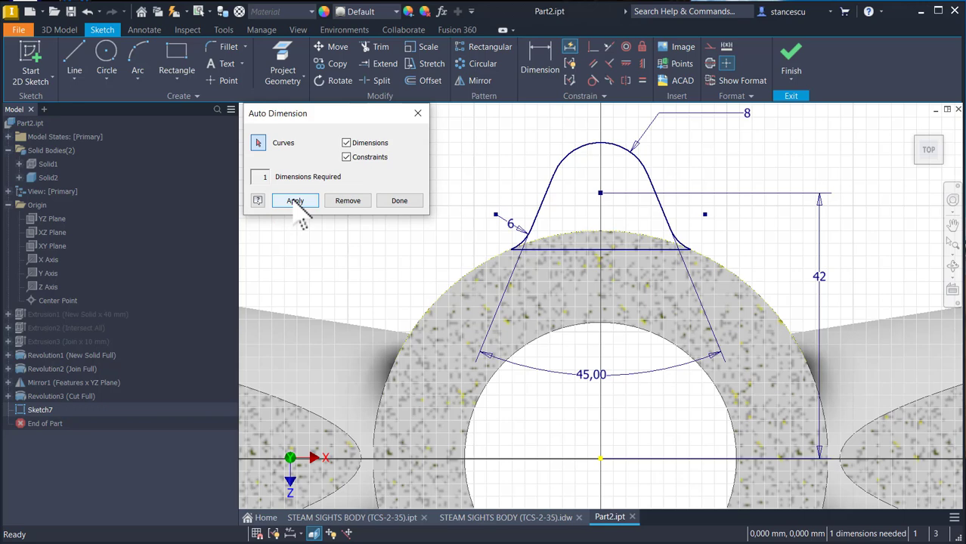
pyautogui.scroll(-2, 527, 284)
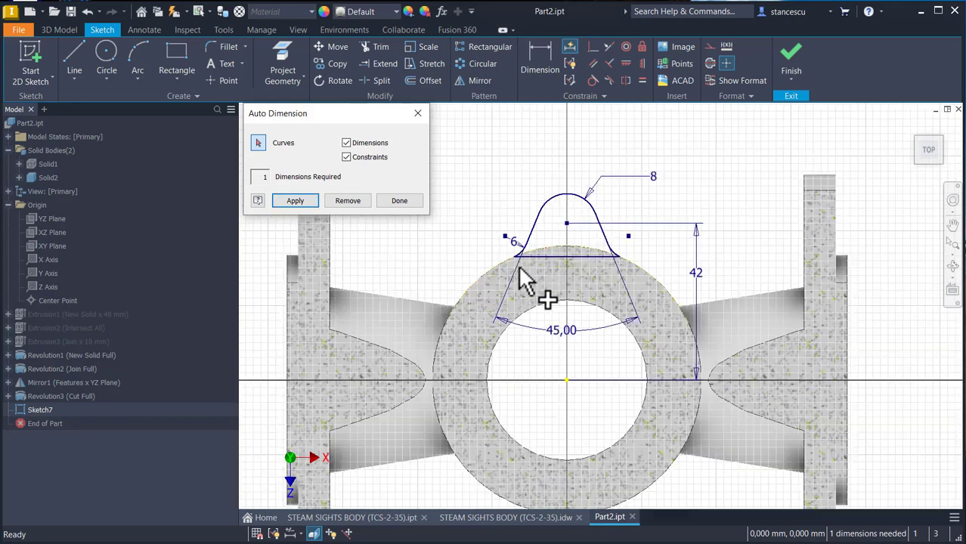
pyautogui.scroll(-2, 518, 269)
pyautogui.click(293, 201)
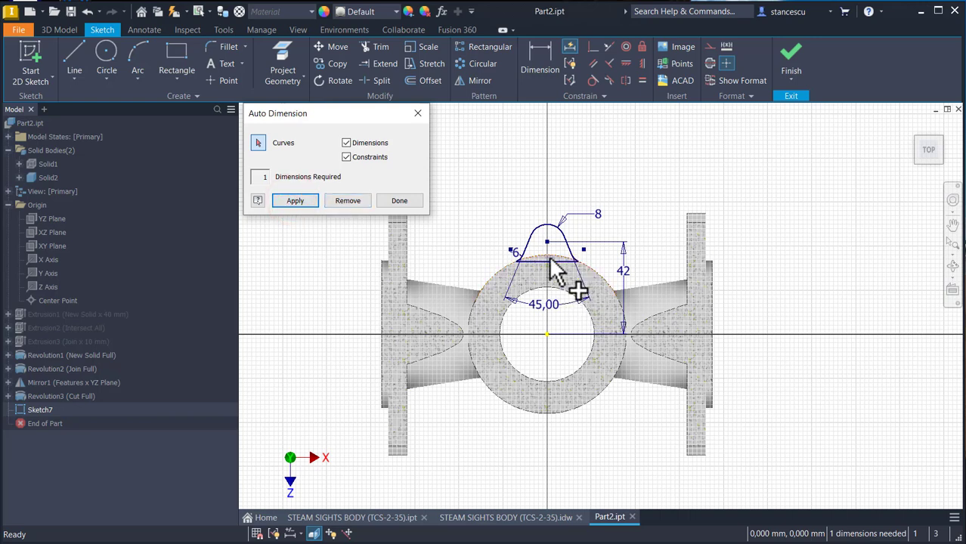
pyautogui.scroll(3, 551, 272)
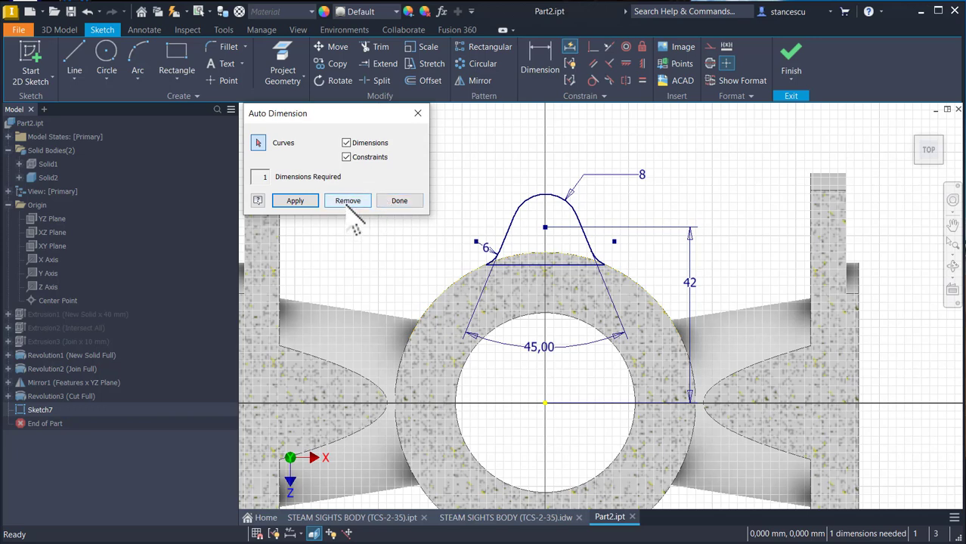
pyautogui.click(346, 200)
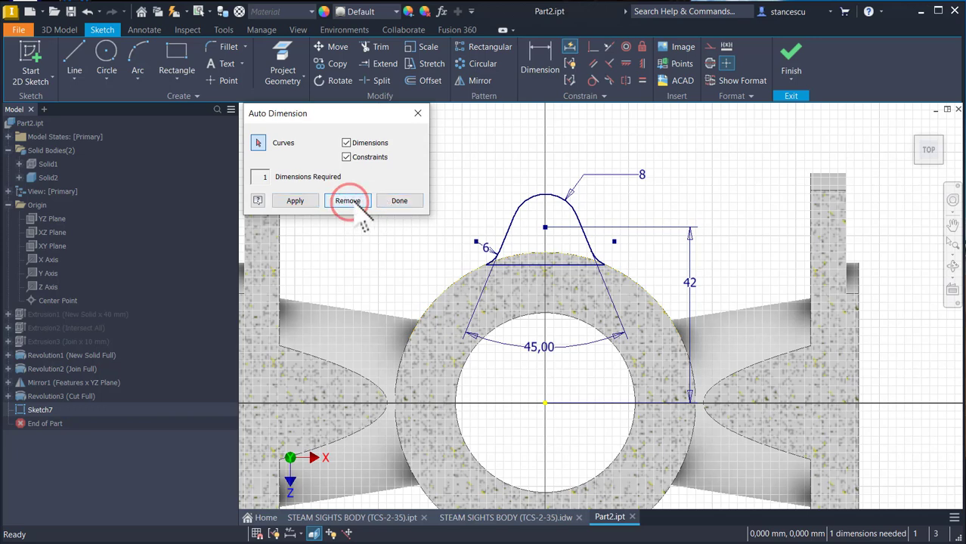
pyautogui.click(287, 200)
pyautogui.click(358, 200)
pyautogui.click(401, 201)
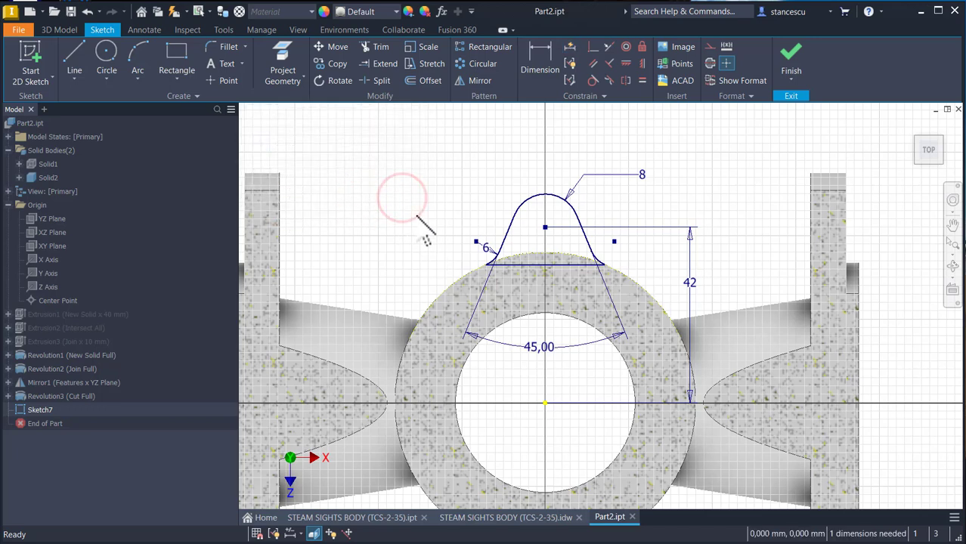
# Step: Examine the constraints on the lug's top arc, both base arcs and slanted sides for the missing one
pyautogui.moveTo(572, 266)
pyautogui.mouseDown()
pyautogui.moveTo(612, 243)
pyautogui.moveTo(577, 237)
pyautogui.mouseUp()
pyautogui.moveTo(561, 193)
pyautogui.mouseDown()
pyautogui.moveTo(575, 160)
pyautogui.moveTo(565, 190)
pyautogui.mouseUp()
pyautogui.moveTo(532, 254); pyautogui.dragTo(533, 170, button='middle')
pyautogui.scroll(3, 519, 219)
pyautogui.moveTo(522, 230); pyautogui.dragTo(526, 332, button='middle')
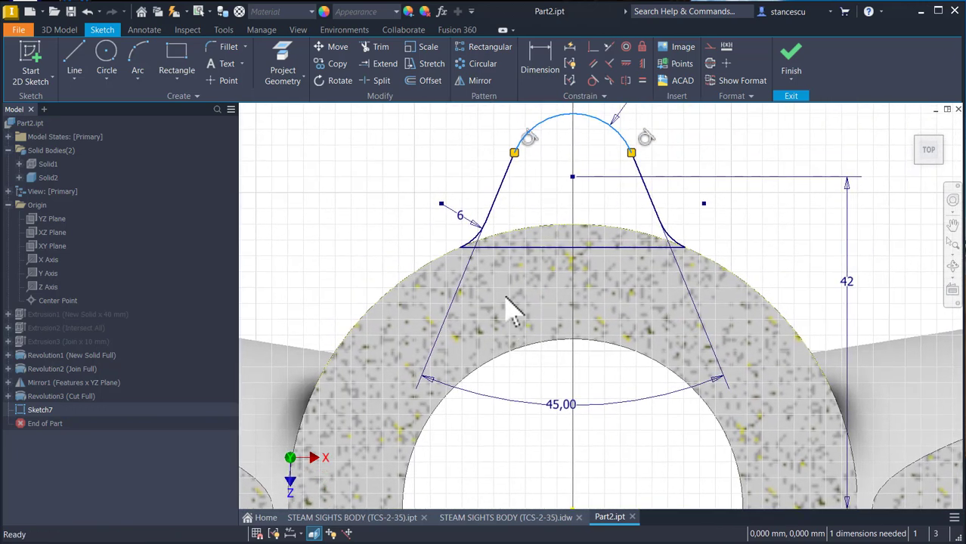
pyautogui.click(472, 246)
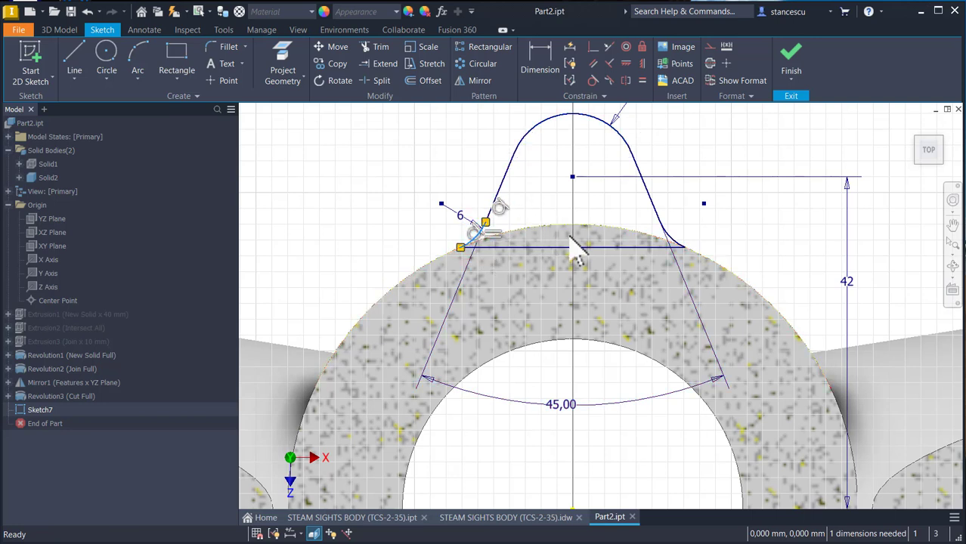
pyautogui.click(679, 245)
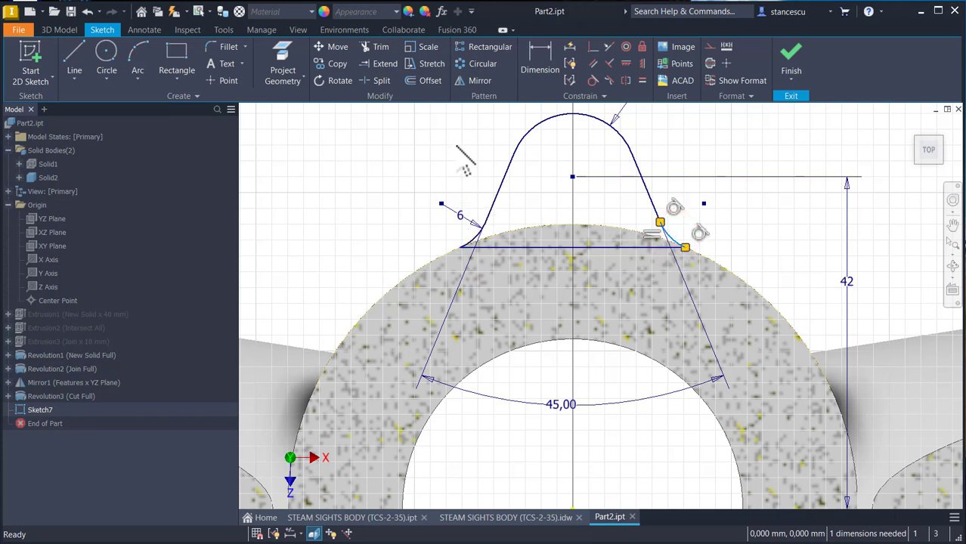
pyautogui.click(511, 173)
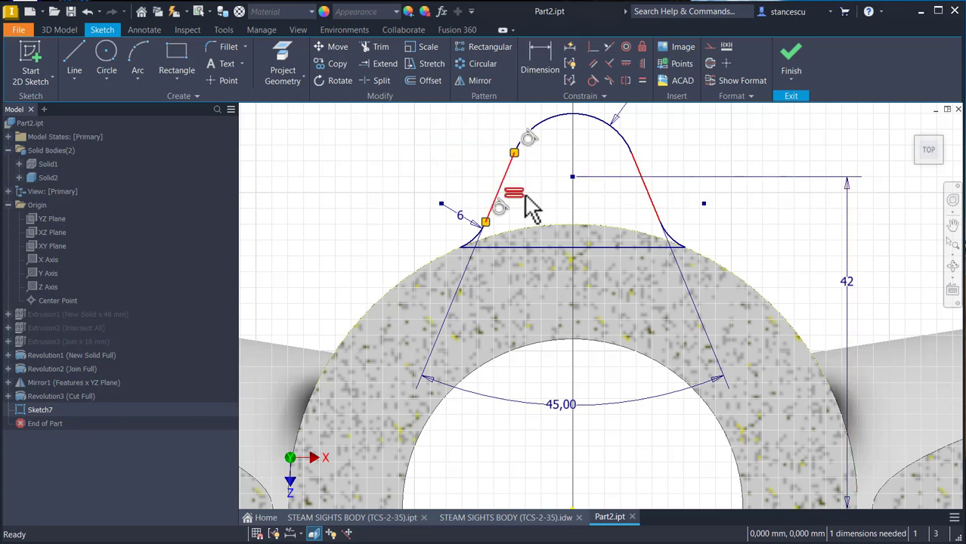
pyautogui.click(693, 132)
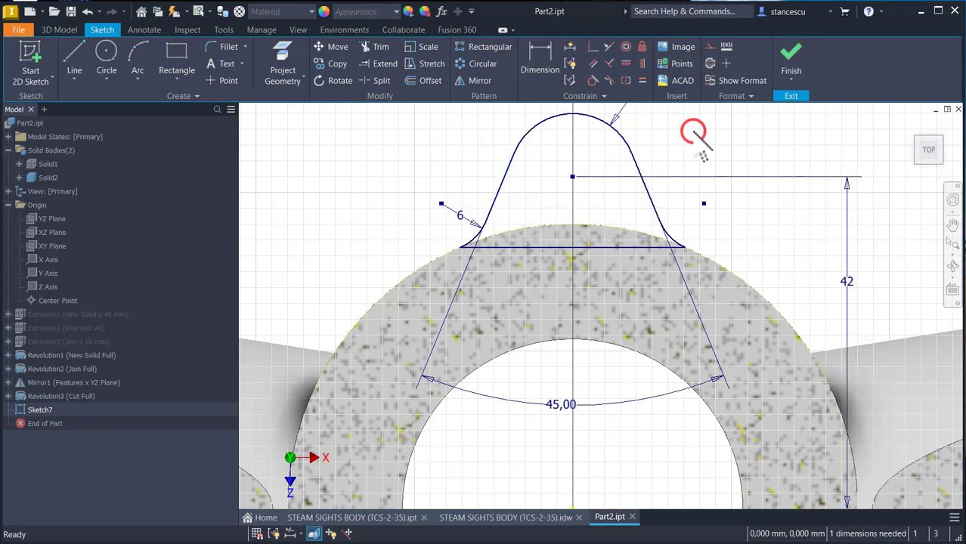
# Step: Move the 42 mm height dimension farther out from the lug profile
pyautogui.press('Home')
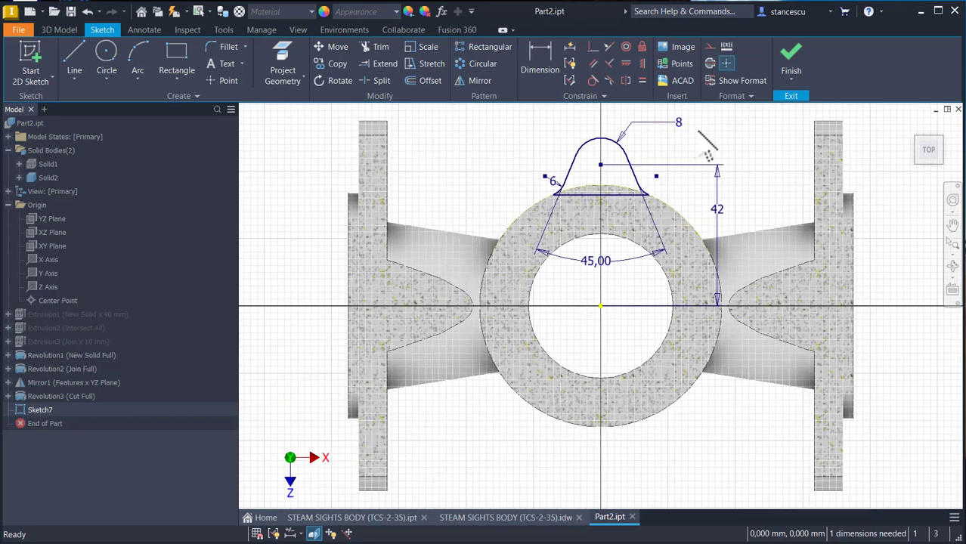
pyautogui.moveTo(713, 208); pyautogui.dragTo(741, 206)
pyautogui.click(753, 129)
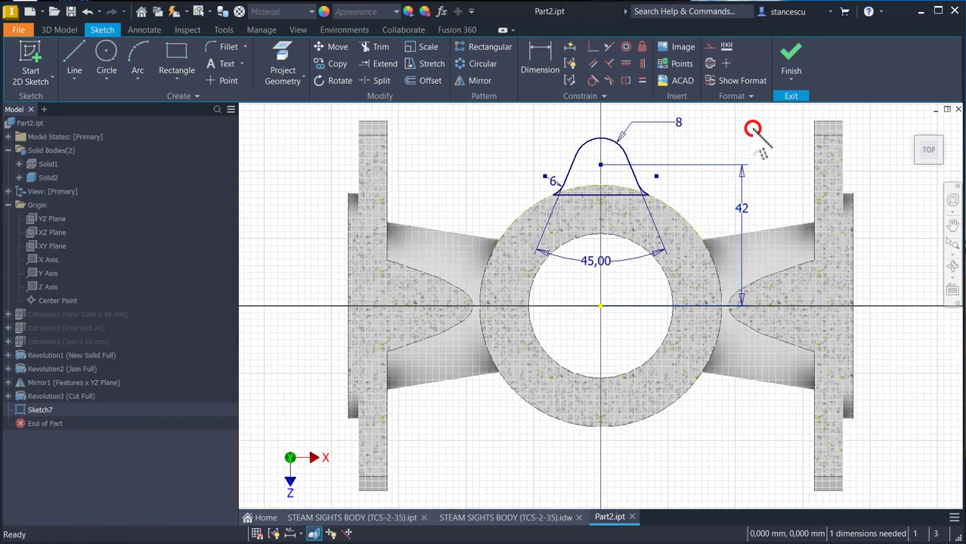
# Step: Try Auto Dimension on the lug sketch once more, applying and then removing its dimensions and constraints
pyautogui.keyDown('shift'); pyautogui.moveTo(748, 137); pyautogui.dragTo(700, 168, button='middle'); pyautogui.keyUp('shift')
pyautogui.scroll(5, 686, 177)
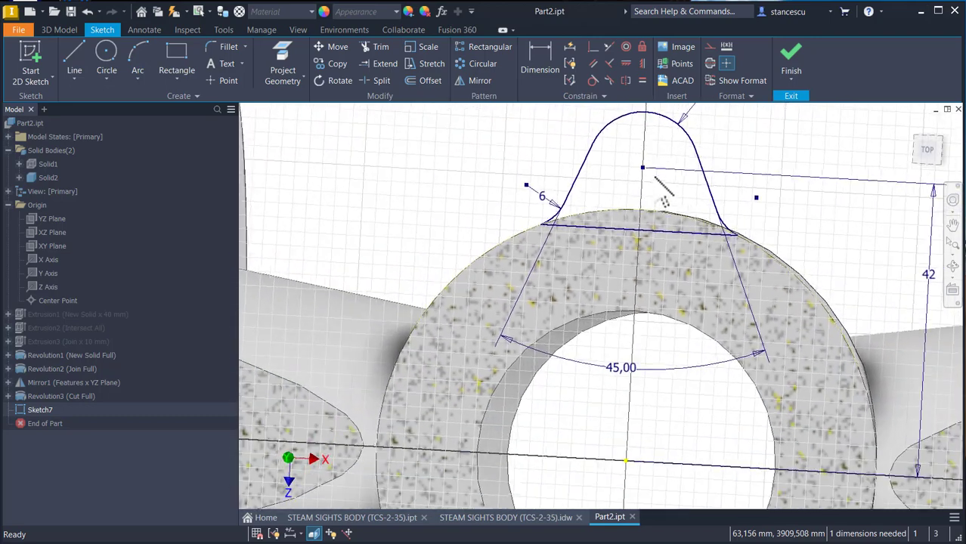
pyautogui.click(568, 48)
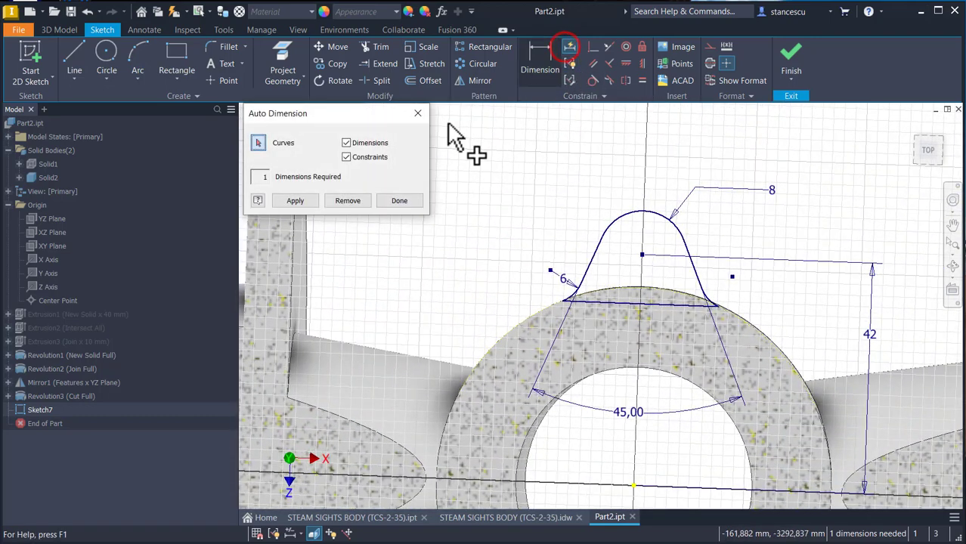
pyautogui.click(294, 200)
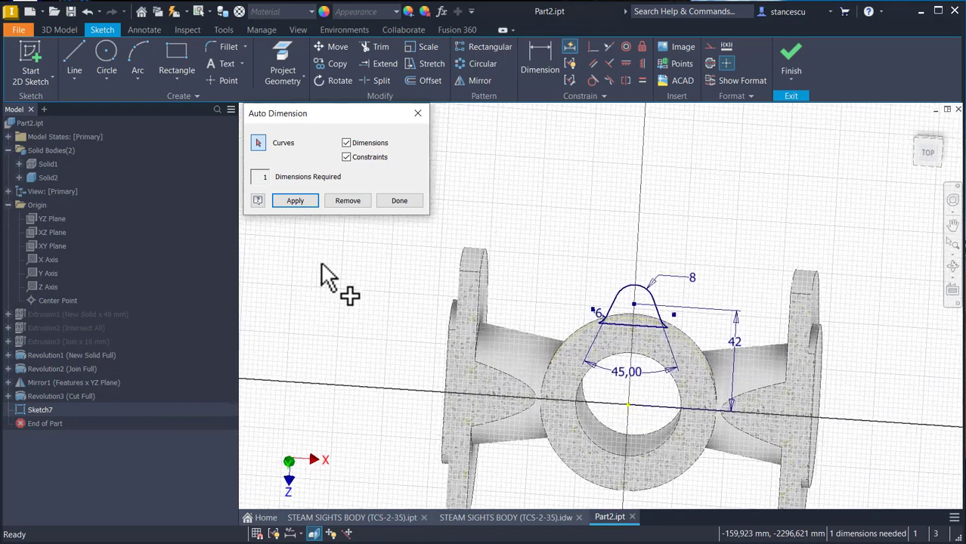
pyautogui.click(353, 199)
pyautogui.click(385, 200)
# Step: Finish the sketch and extrude the lug profile downward by 11-3 mm, joined to the body
pyautogui.press('F6')
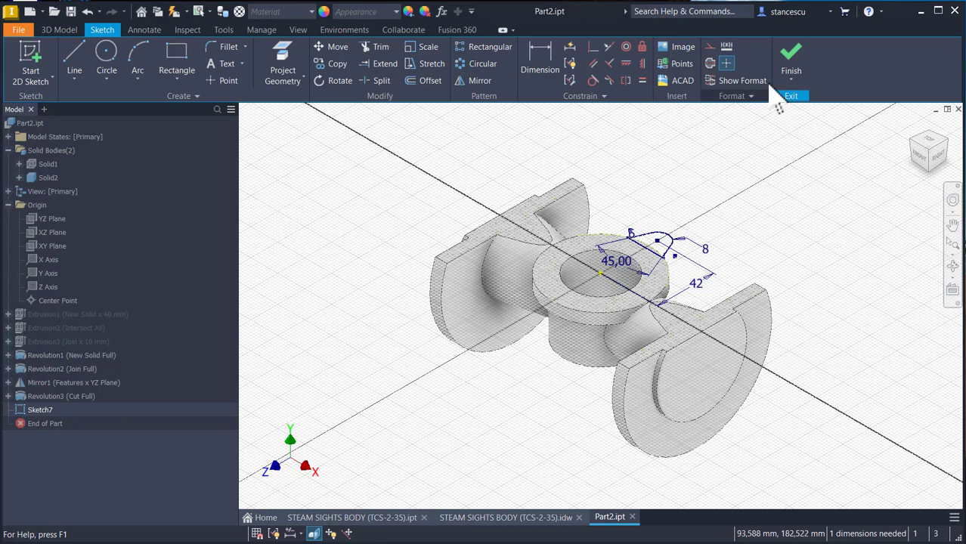
pyautogui.click(791, 67)
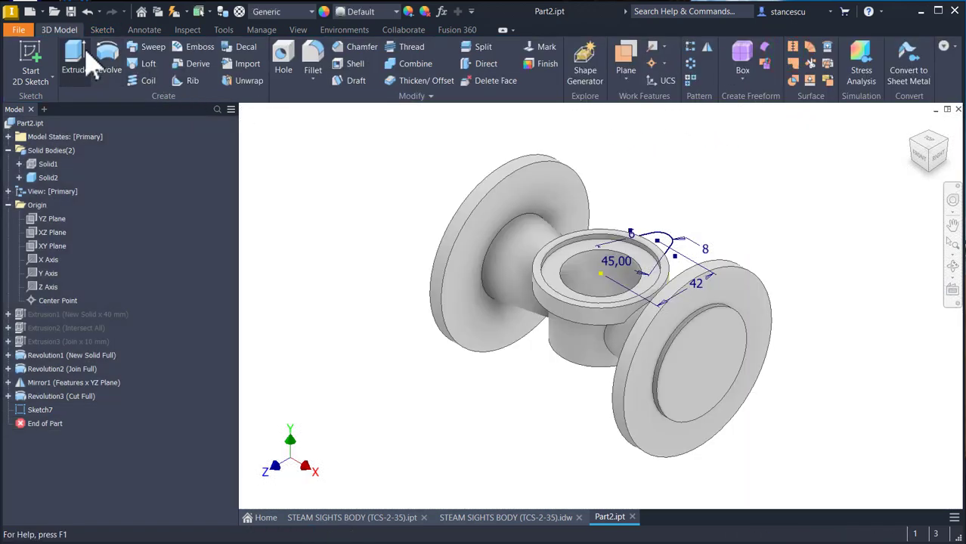
pyautogui.click(75, 64)
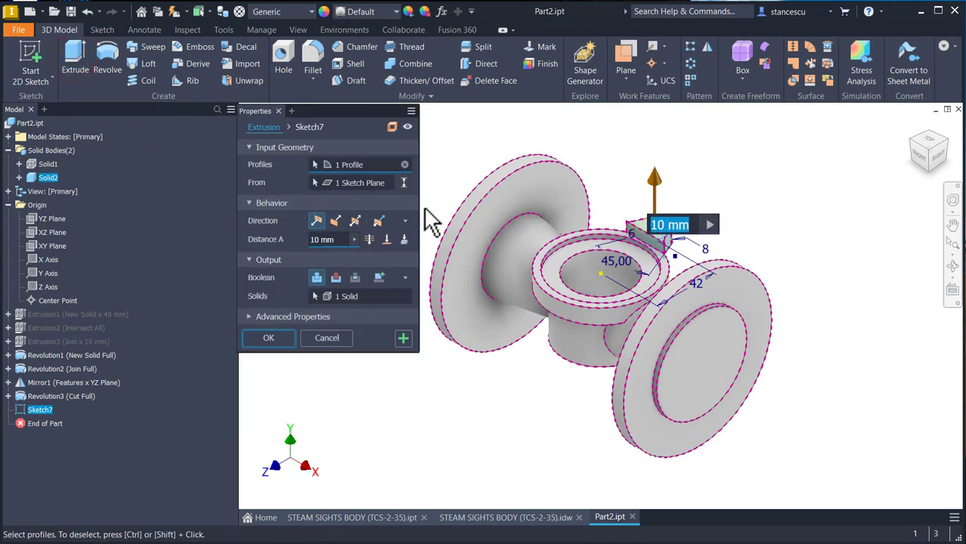
pyautogui.click(334, 220)
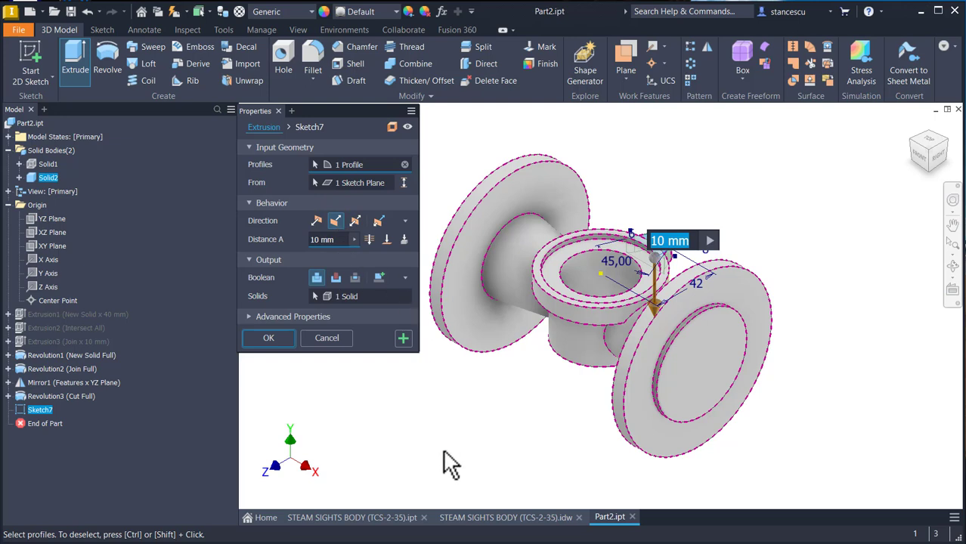
pyautogui.write('11-3')
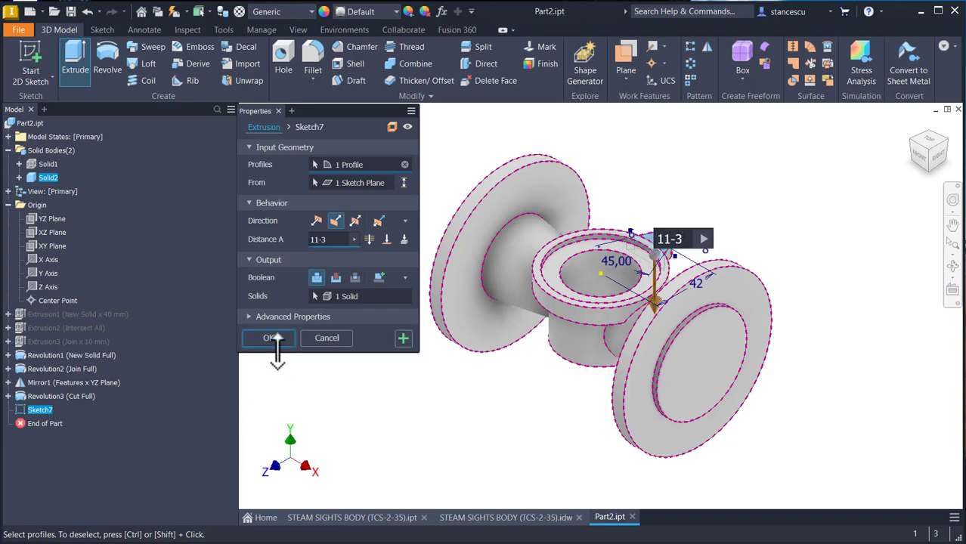
pyautogui.click(287, 340)
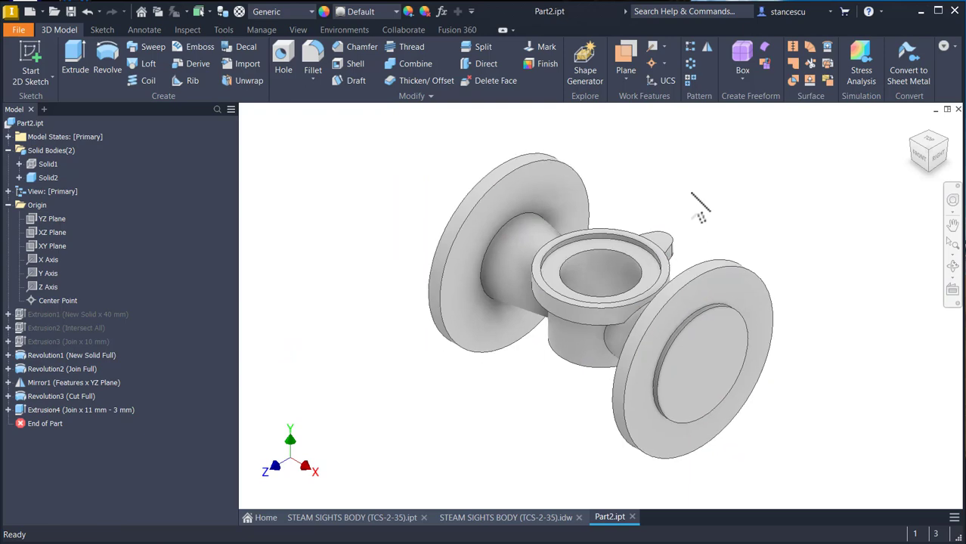
# Step: Start a hole on the lug's upper face, concentric with its rounded end
pyautogui.keyDown('shift'); pyautogui.moveTo(696, 205); pyautogui.dragTo(737, 256, button='middle'); pyautogui.keyUp('shift')
pyautogui.click(284, 59)
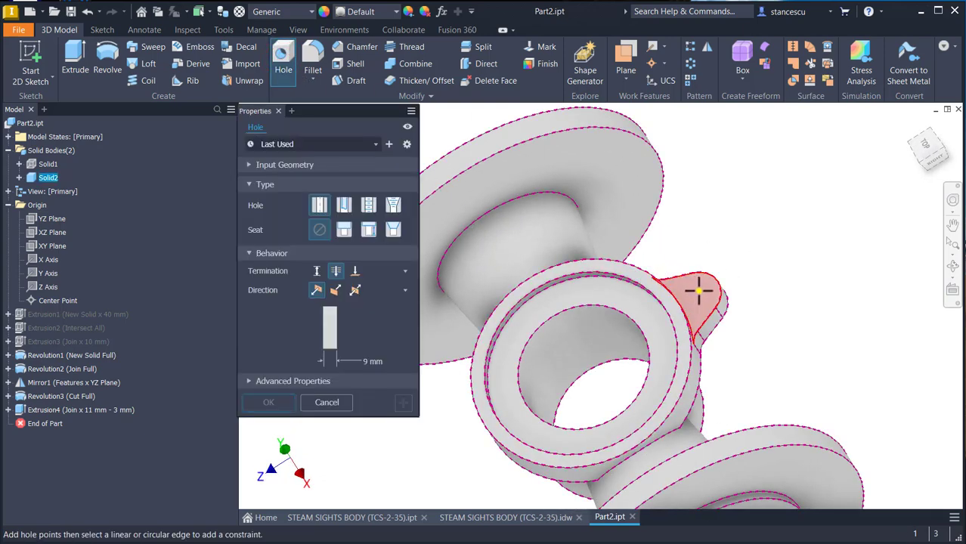
pyautogui.click(698, 290)
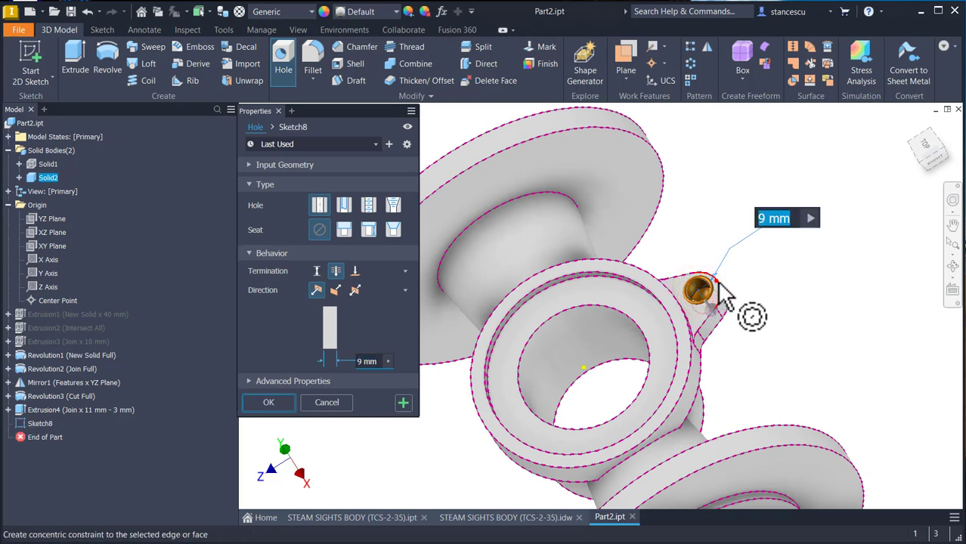
pyautogui.click(718, 284)
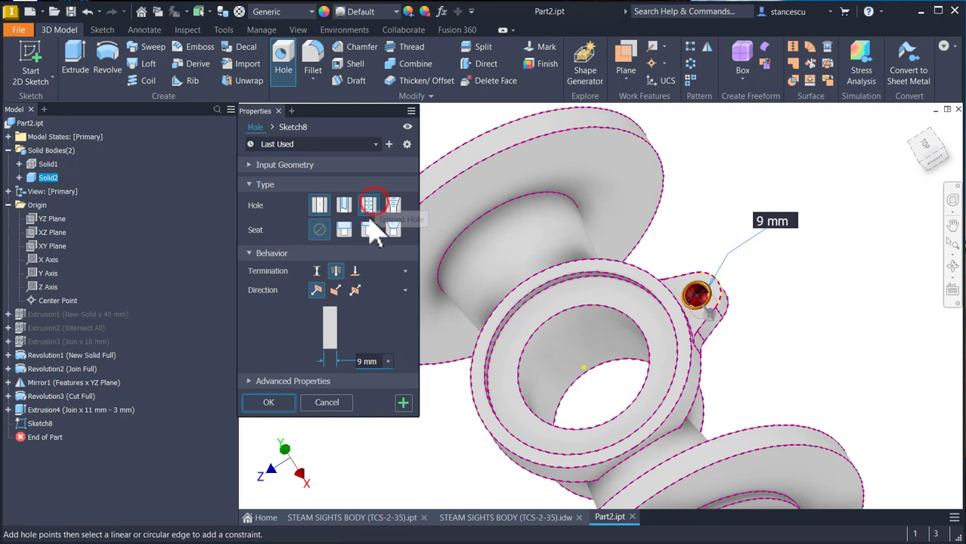
# Step: Make the lug hole tapped at full thread depth with ISO Metric profile, size 8, M8x1.25
pyautogui.click(370, 207)
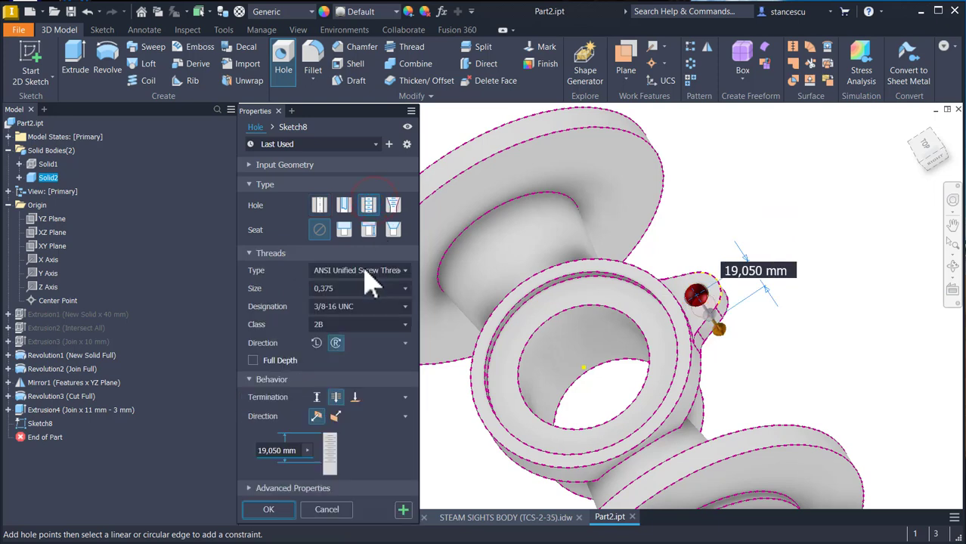
pyautogui.click(253, 360)
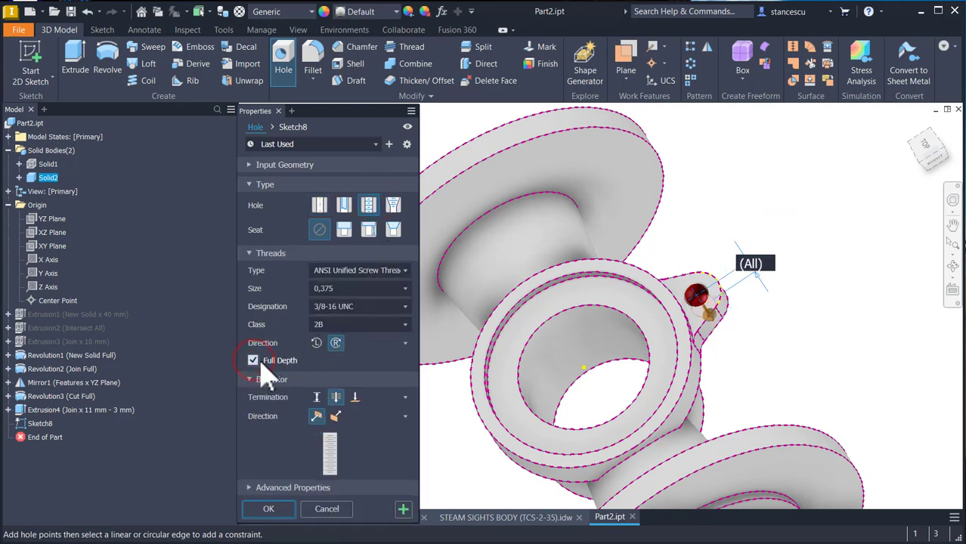
pyautogui.click(344, 270)
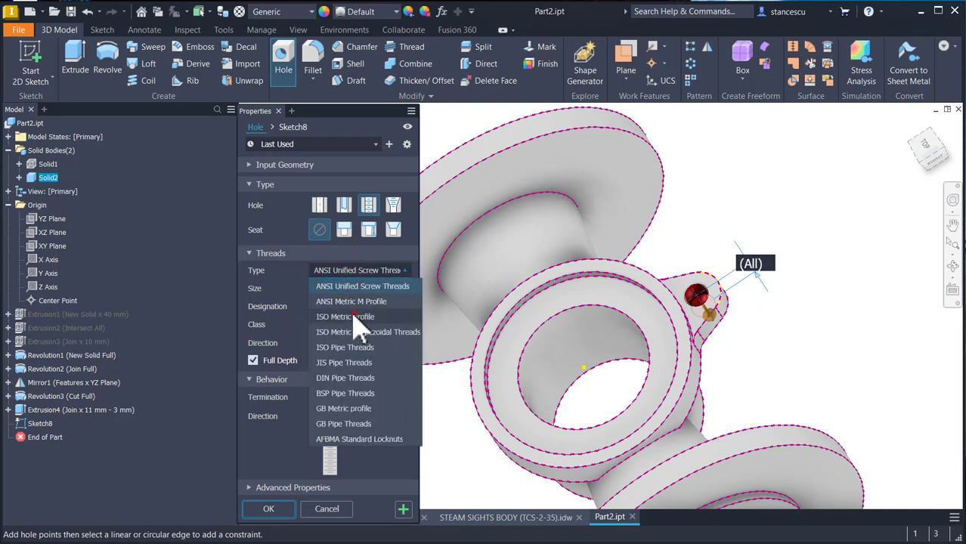
pyautogui.click(355, 317)
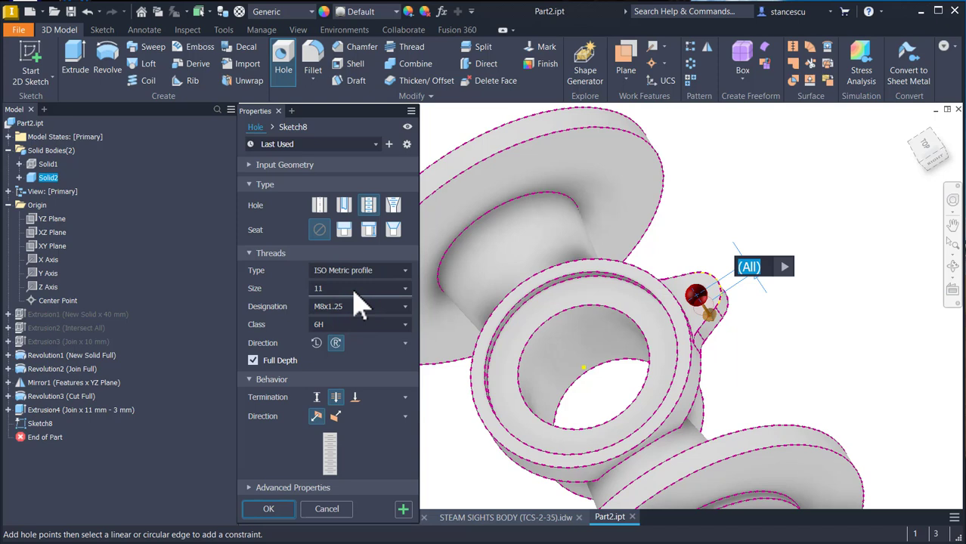
pyautogui.scroll(1, 331, 288)
# Step: Terminate the tapped hole at the lug's underside face and create it
pyautogui.click(355, 397)
pyautogui.keyDown('shift'); pyautogui.moveTo(657, 343); pyautogui.dragTo(723, 351, button='middle'); pyautogui.keyUp('shift')
pyautogui.scroll(5, 723, 350)
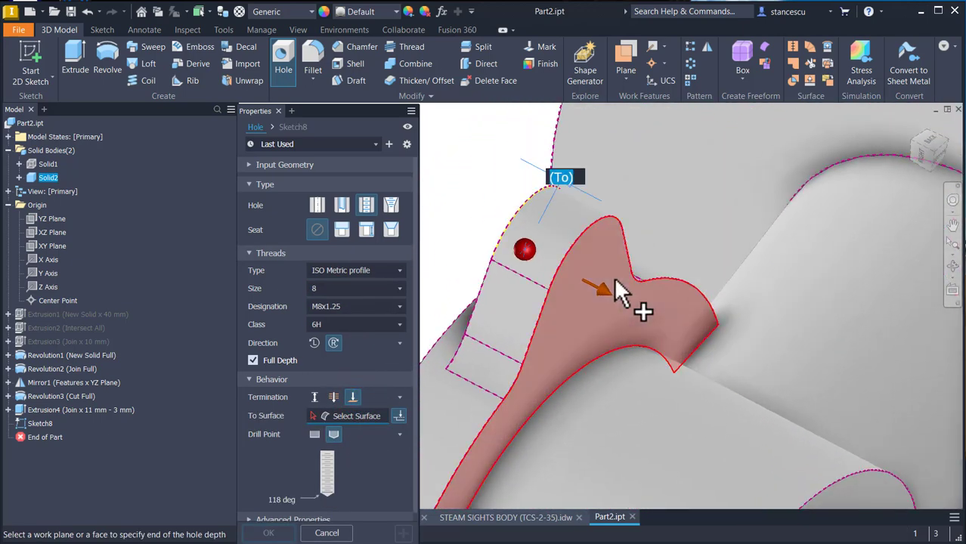
pyautogui.click(614, 279)
pyautogui.keyDown('shift'); pyautogui.moveTo(485, 362); pyautogui.dragTo(642, 341, button='middle'); pyautogui.keyUp('shift')
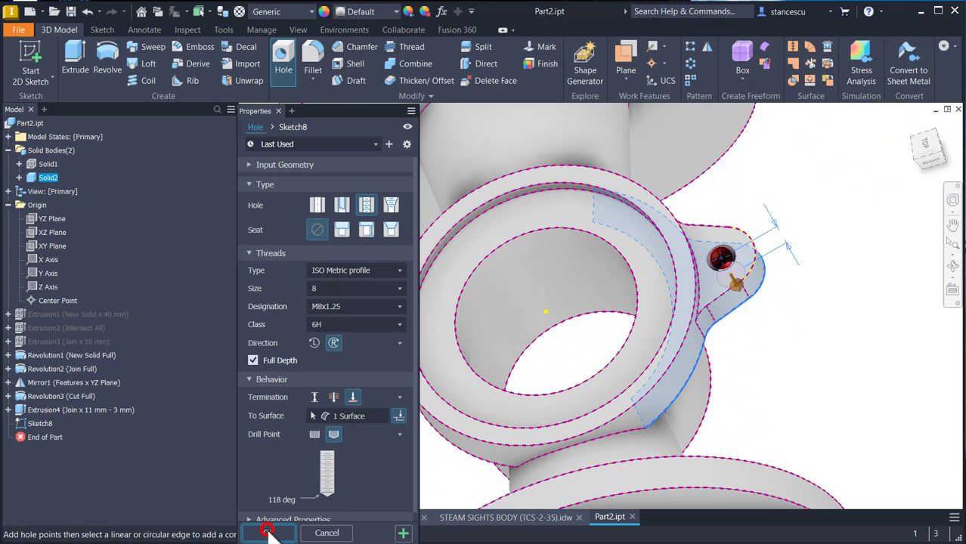
pyautogui.click(268, 533)
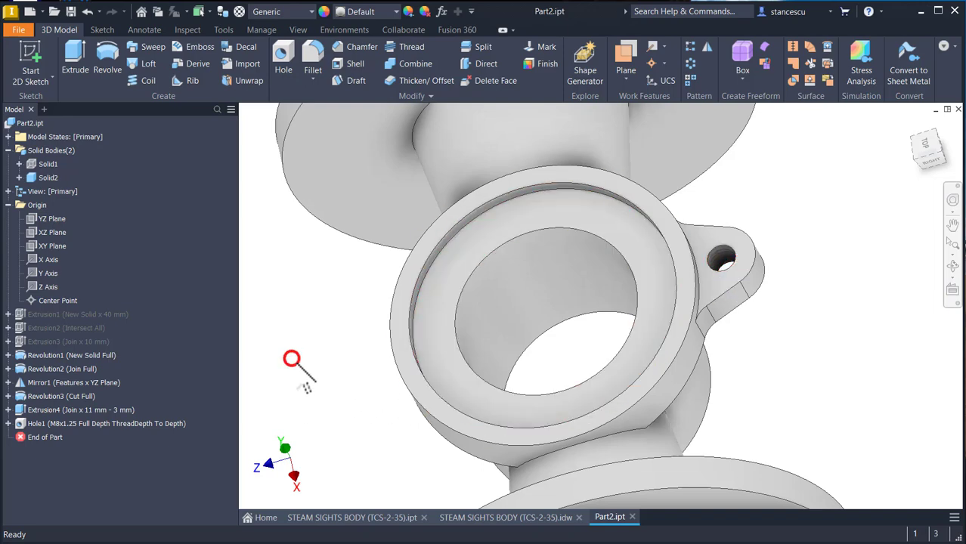
# Step: Circular-pattern the lug extrusion and its tapped hole around the collar bore's axis with 3 occurrences over 360 degrees
pyautogui.click(689, 64)
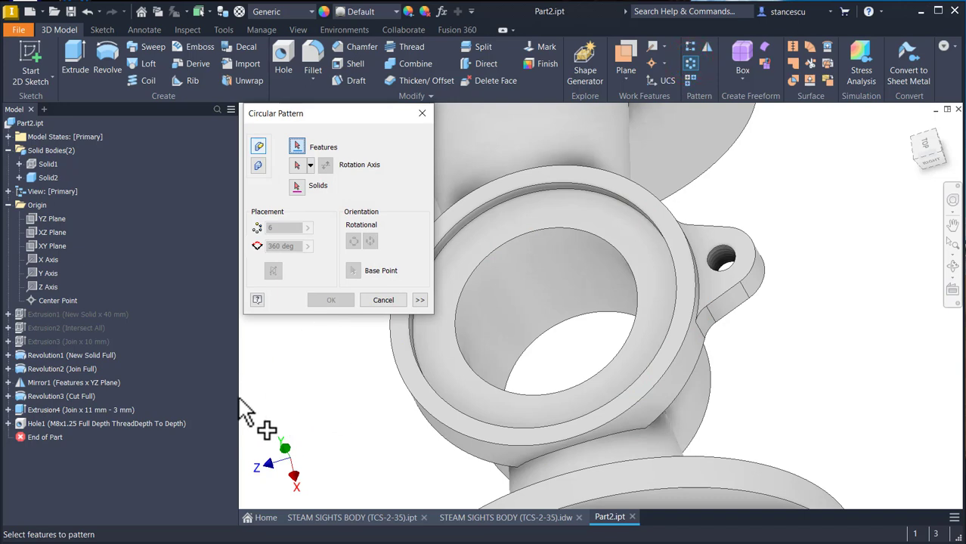
pyautogui.click(80, 423)
pyautogui.click(77, 408)
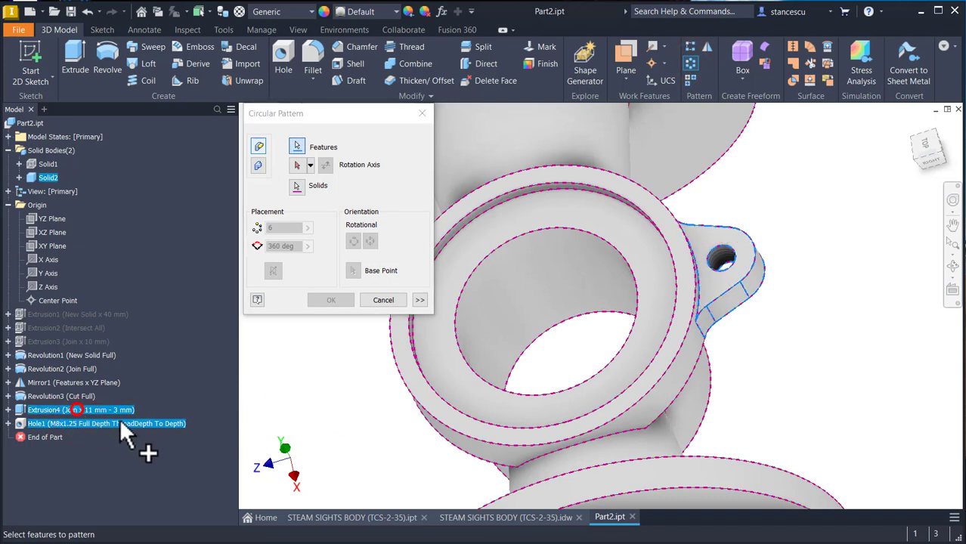
pyautogui.click(297, 164)
pyautogui.click(506, 279)
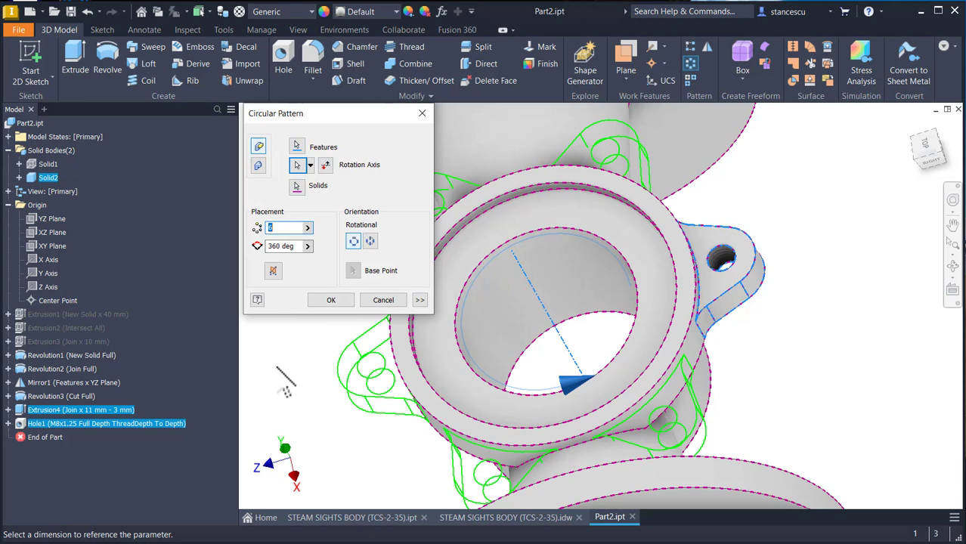
pyautogui.write('3')
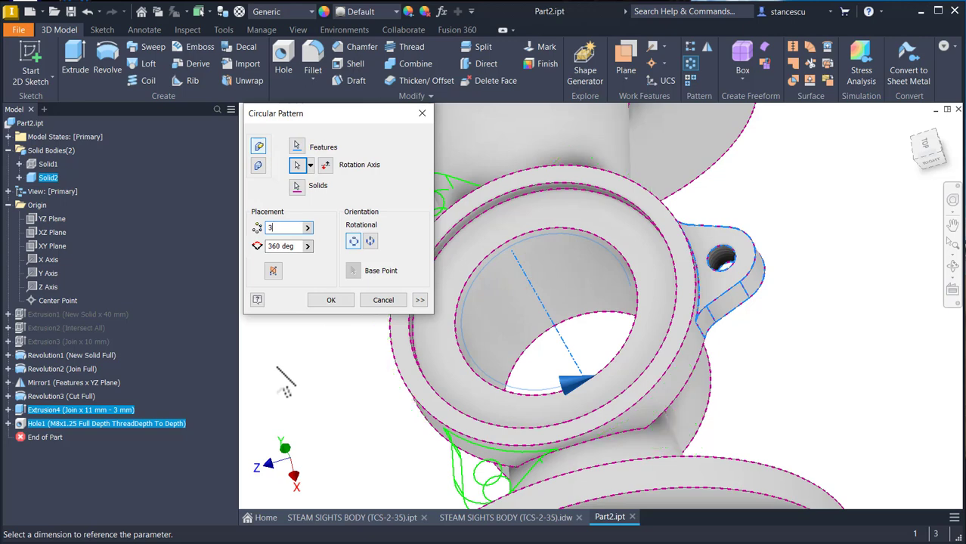
pyautogui.click(330, 300)
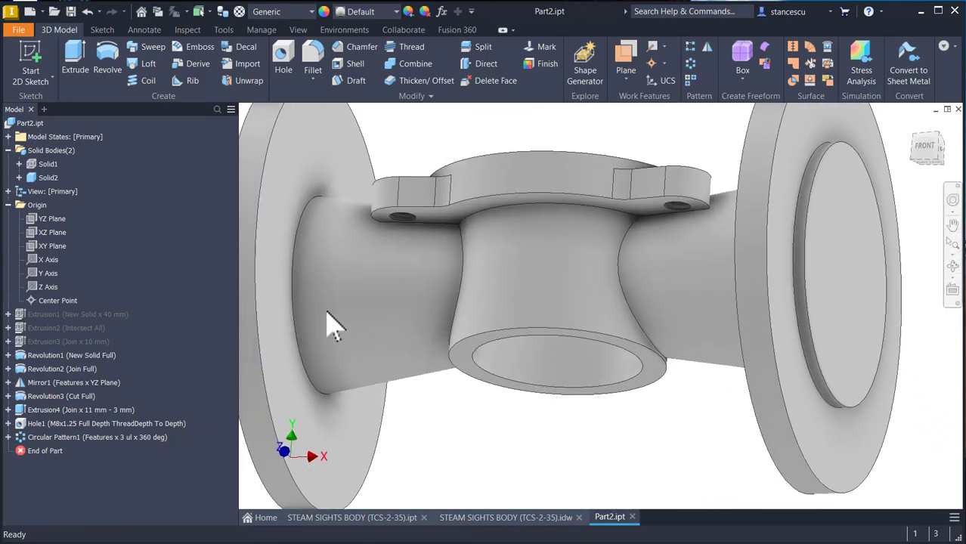
pyautogui.press('F6')
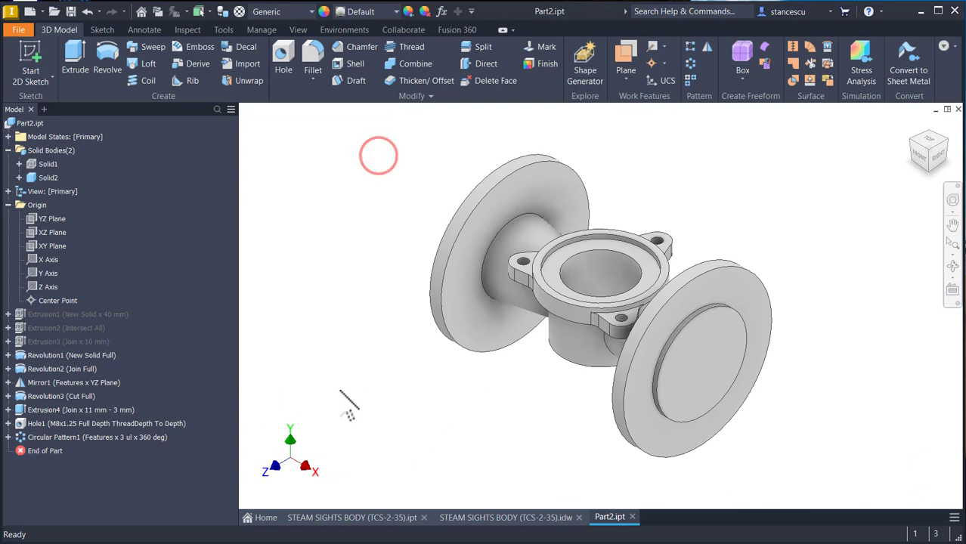
# Step: Examine the inner passage dimensions in the front section view of the STEAM SIGHTS BODY (TCS-2-35) drawing
pyautogui.click(459, 518)
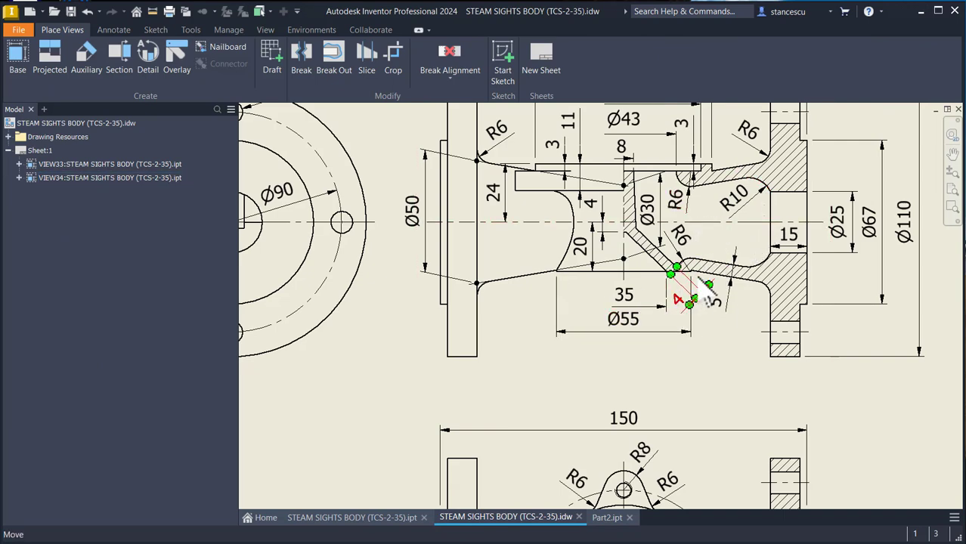
pyautogui.scroll(3, 736, 172)
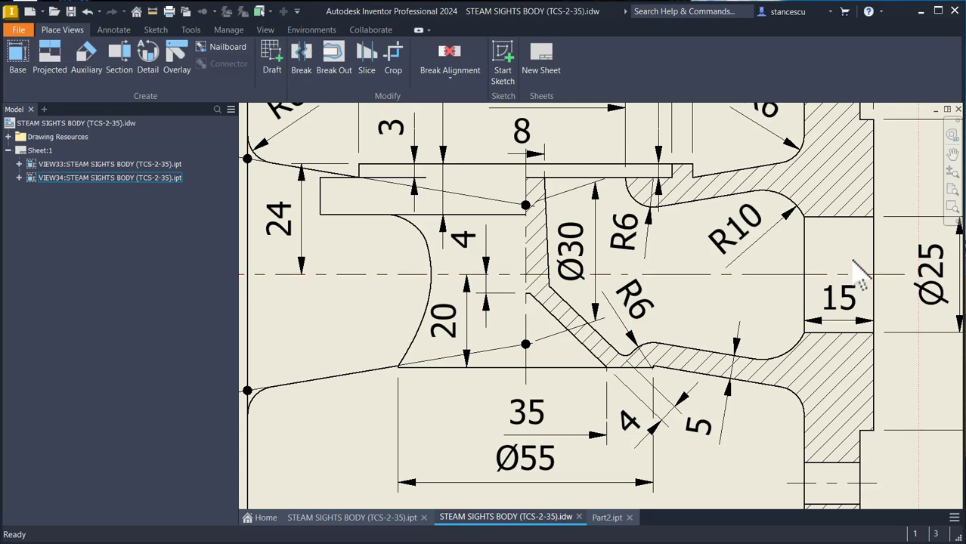
pyautogui.moveTo(927, 278); pyautogui.dragTo(827, 281, button='middle')
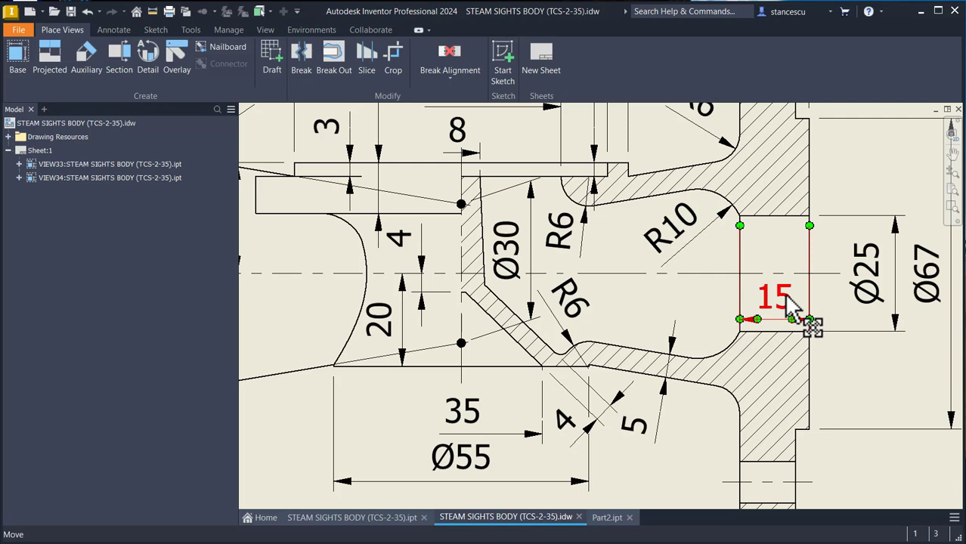
pyautogui.moveTo(638, 314); pyautogui.dragTo(714, 314, button='middle')
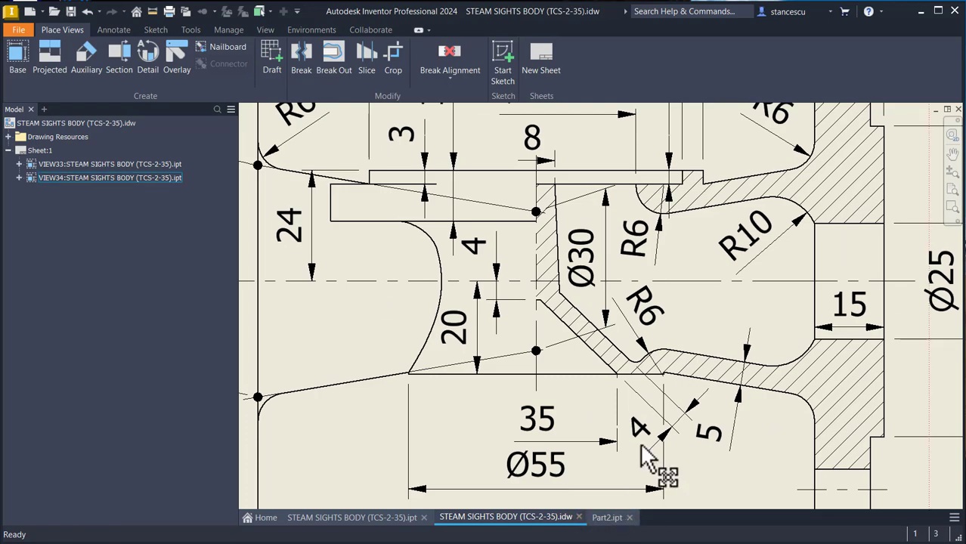
pyautogui.press('Home')
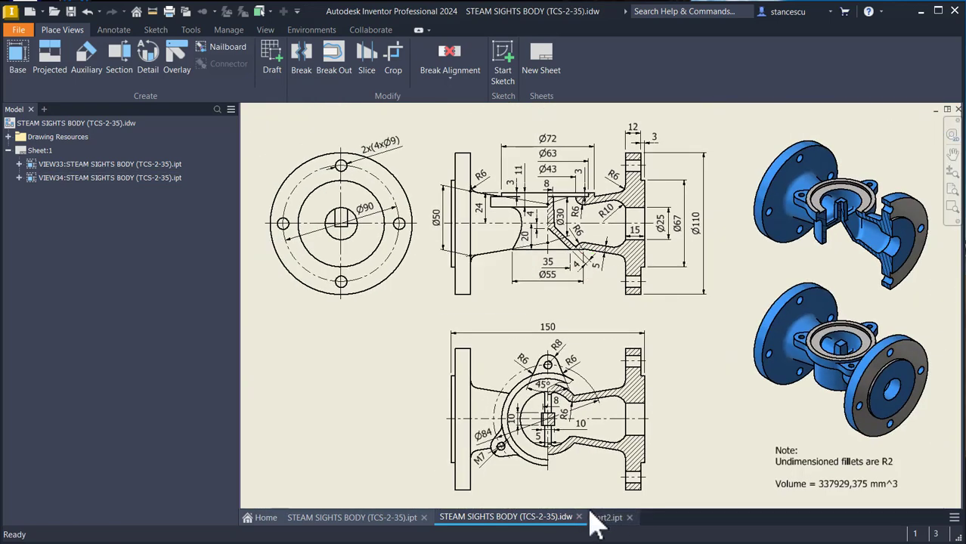
# Step: Return to Part2.ipt, start a sketch on the XY plane and slice the graphics at the sketch plane
pyautogui.click(604, 517)
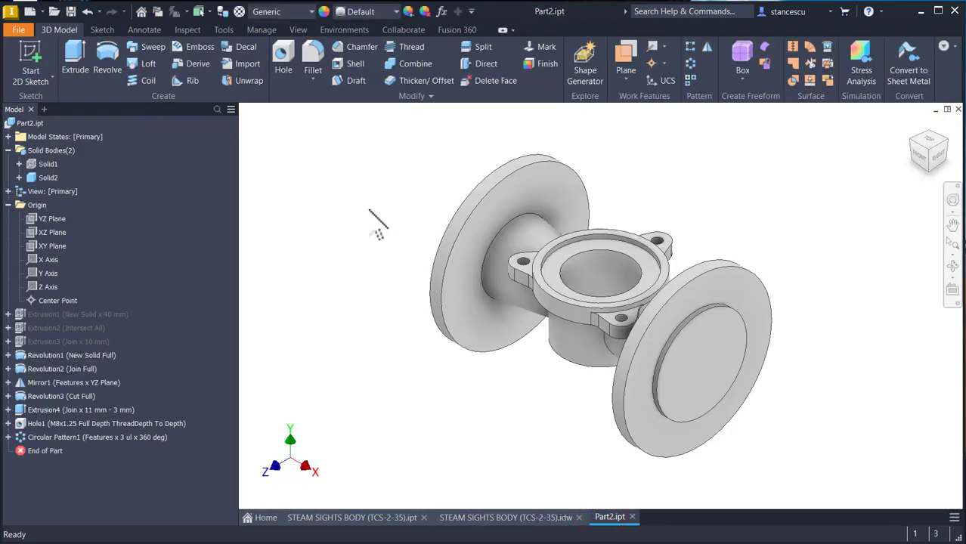
pyautogui.click(51, 247)
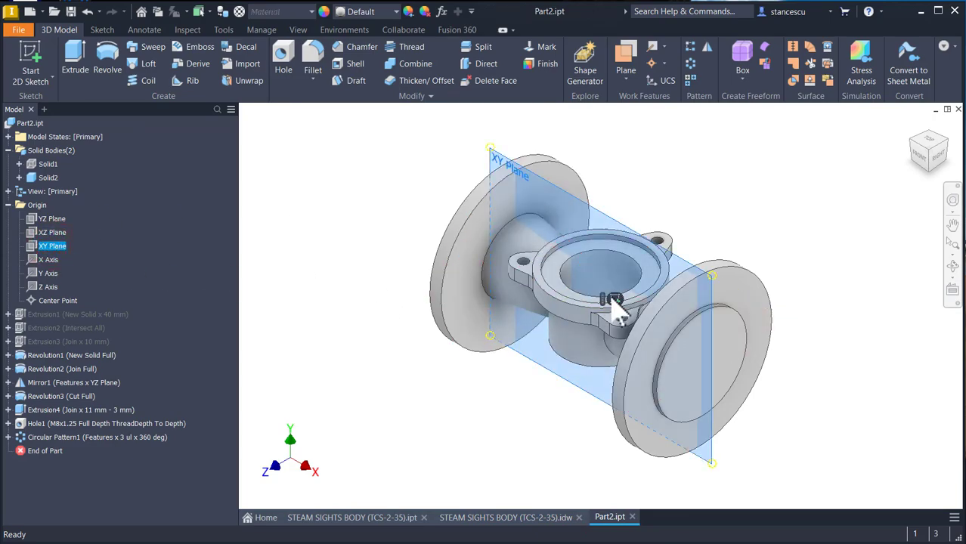
pyautogui.click(611, 298)
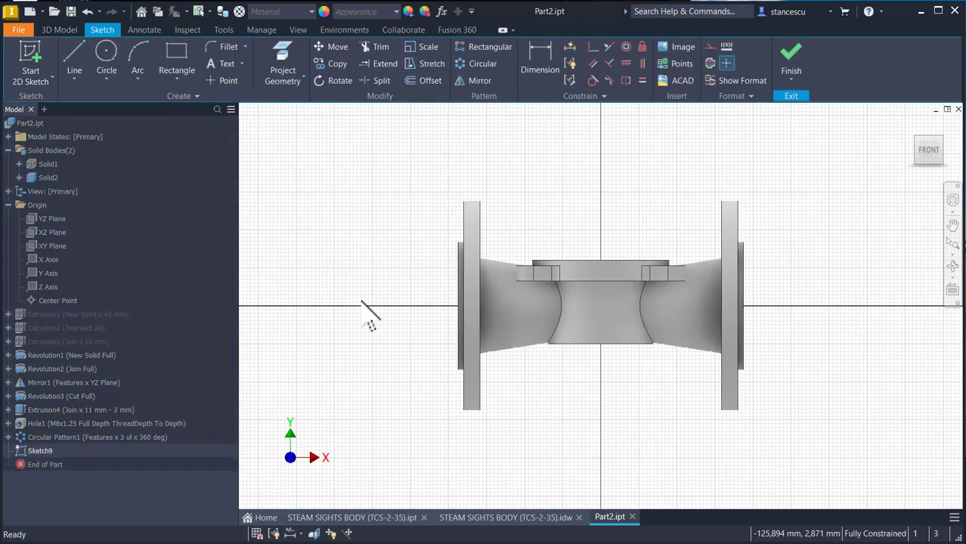
pyautogui.press('F7')
pyautogui.scroll(3, 414, 310)
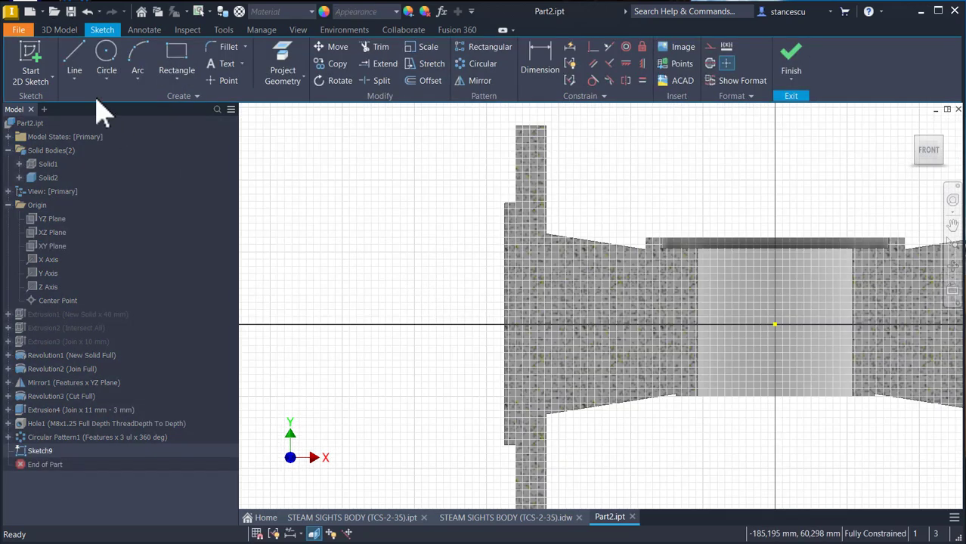
# Step: Sketch a horizontal line about 8.5 mm long inward from the left flange's outer face, above the axis
pyautogui.click(74, 59)
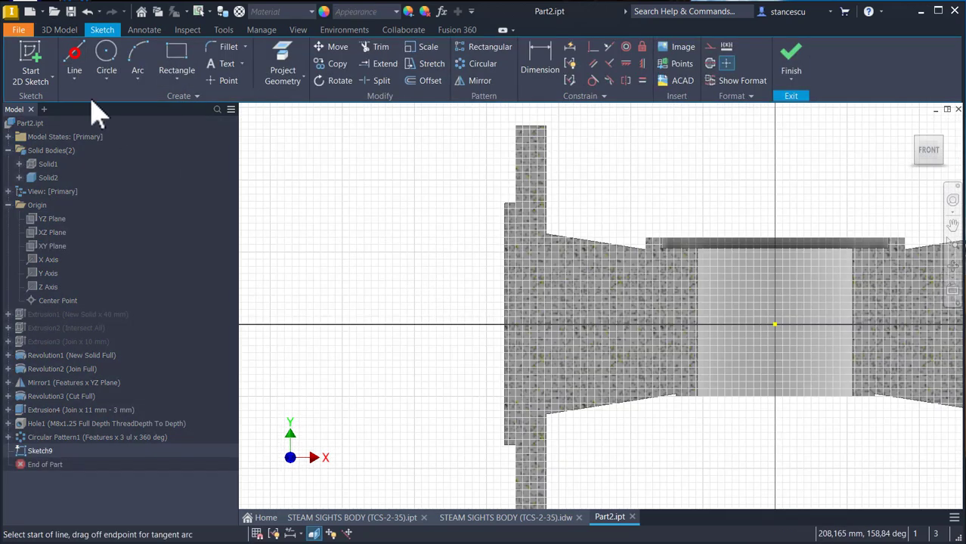
pyautogui.click(505, 269)
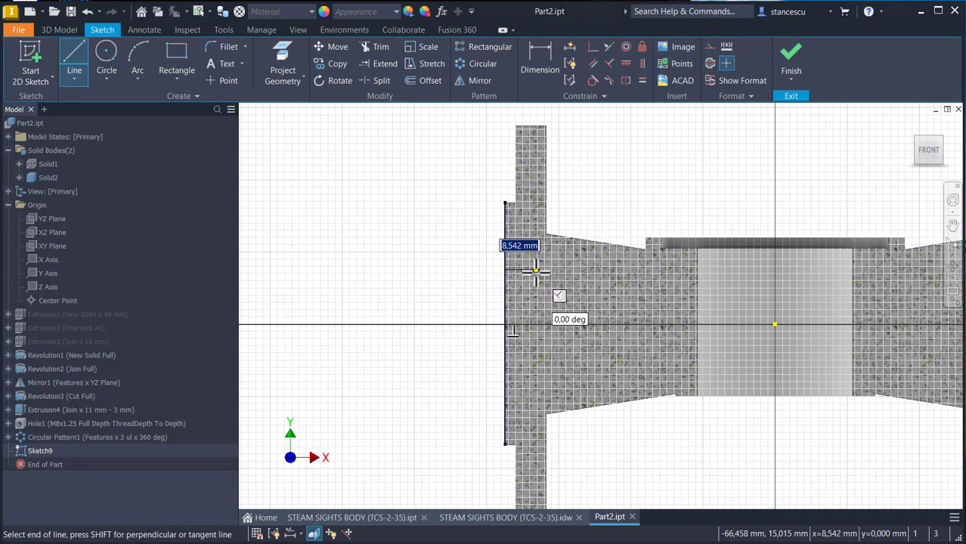
pyautogui.click(535, 270)
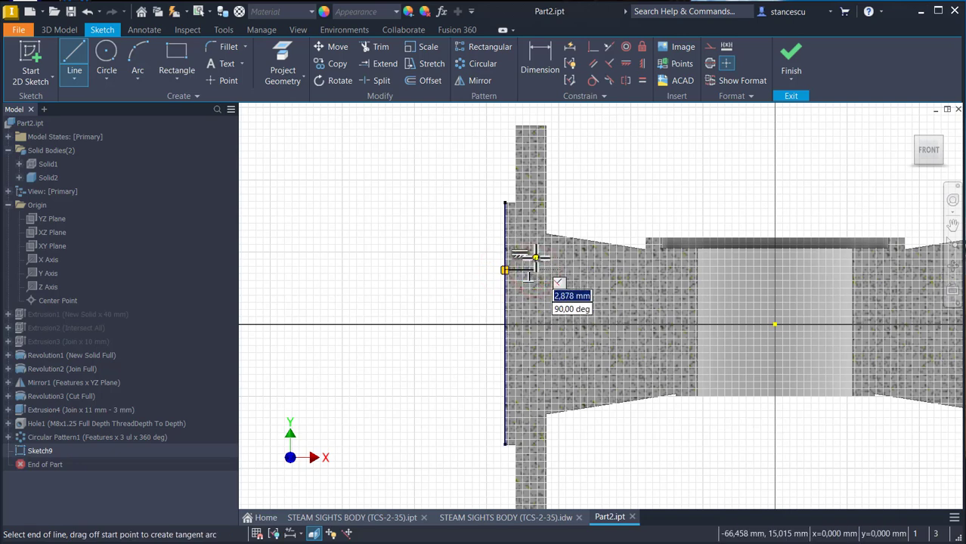
pyautogui.press('Escape')
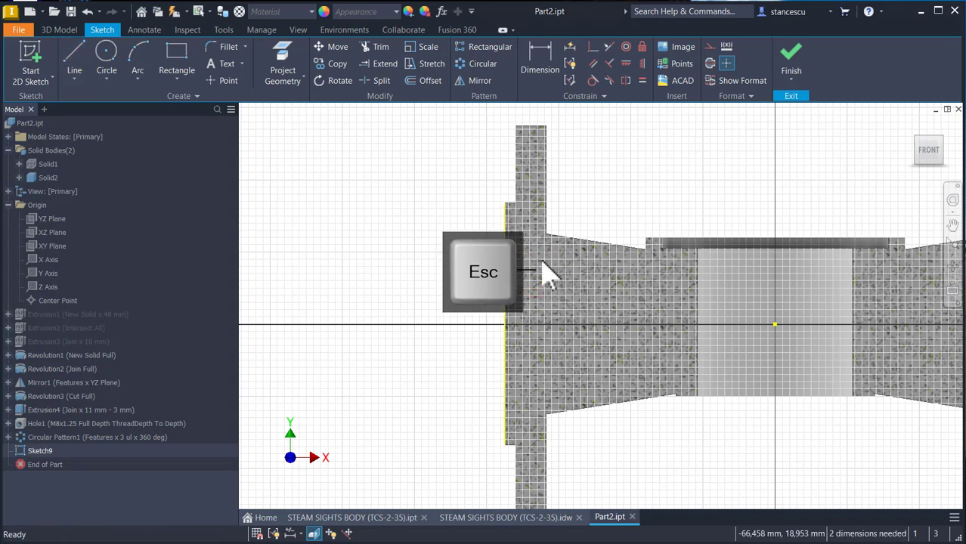
# Step: Sketch a line parallel to the neck's upper sloping edge, a vertical of about 7.6 mm to the origin, and an axis line to the flange face
pyautogui.click(74, 62)
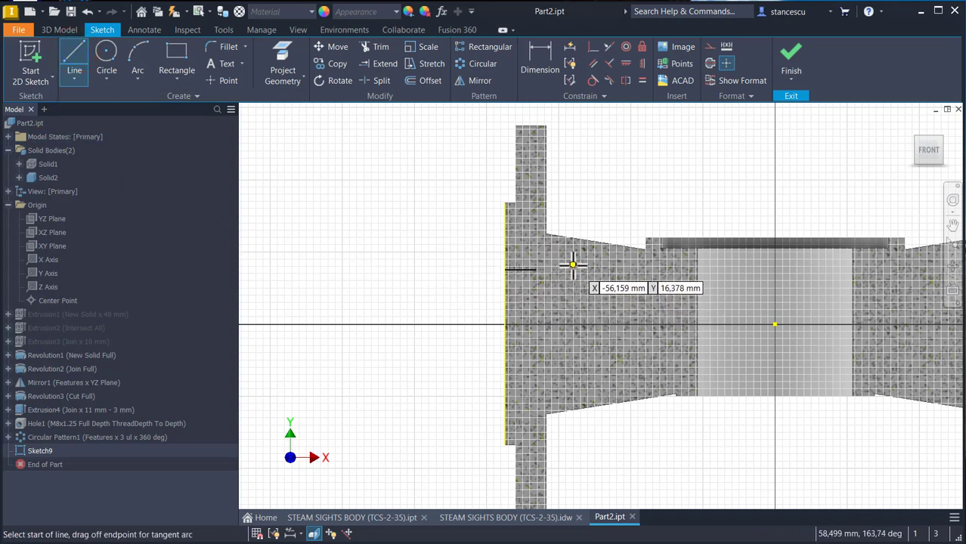
pyautogui.click(572, 265)
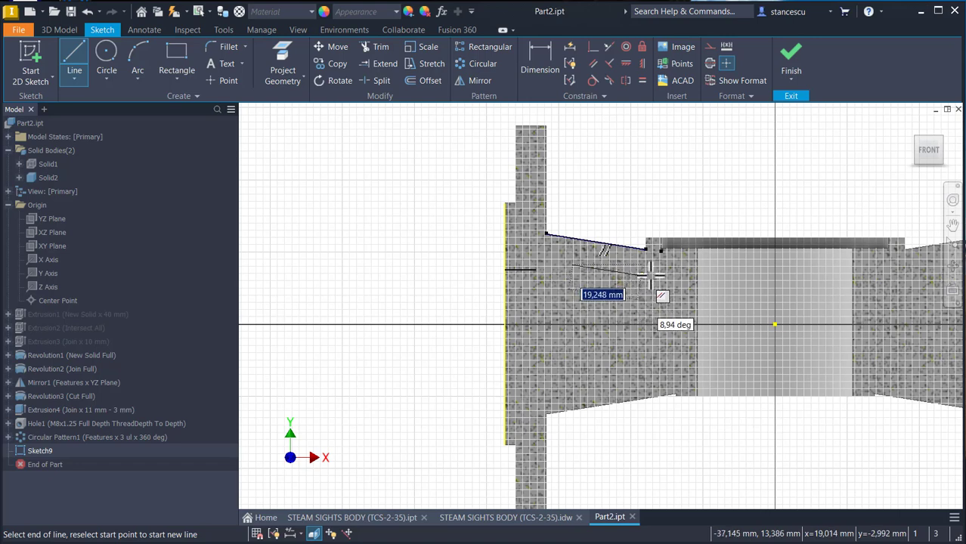
pyautogui.click(773, 295)
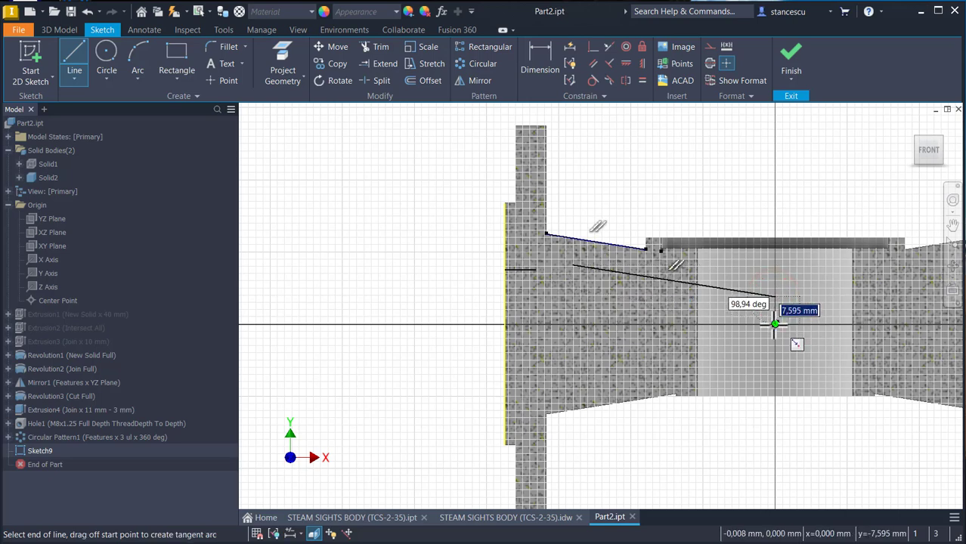
pyautogui.click(774, 325)
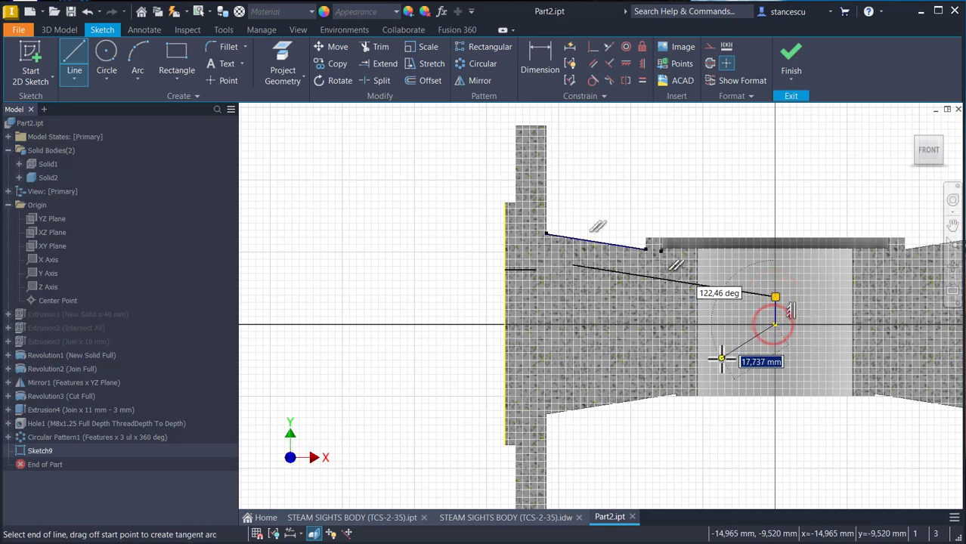
pyautogui.click(505, 325)
pyautogui.press('Escape')
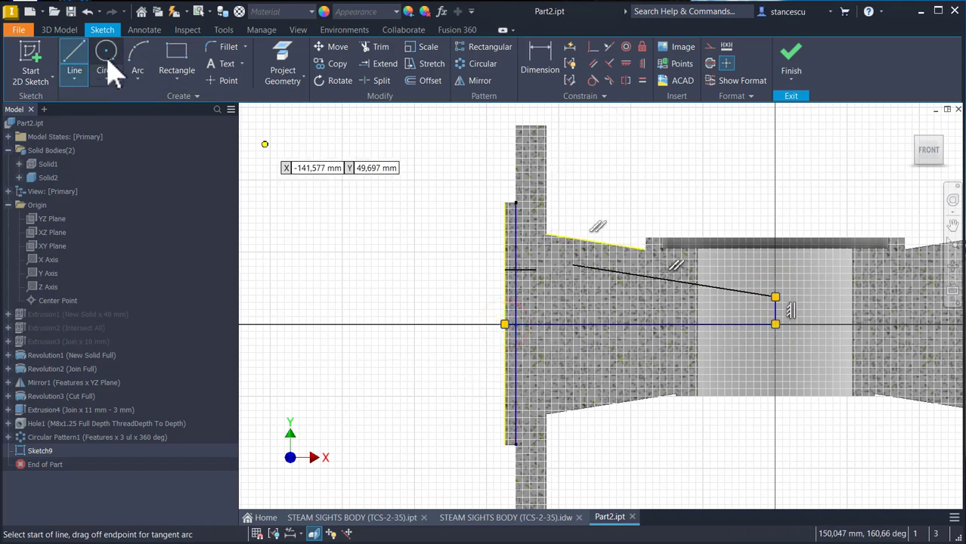
# Step: Join the short horizontal line to the sloping line with a three-point arc of radius 10 mm
pyautogui.click(138, 64)
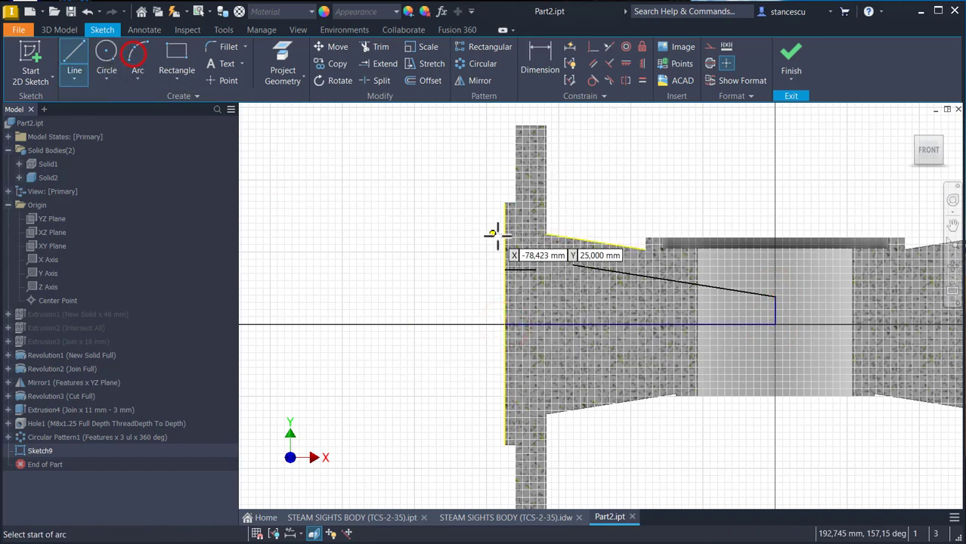
pyautogui.click(533, 271)
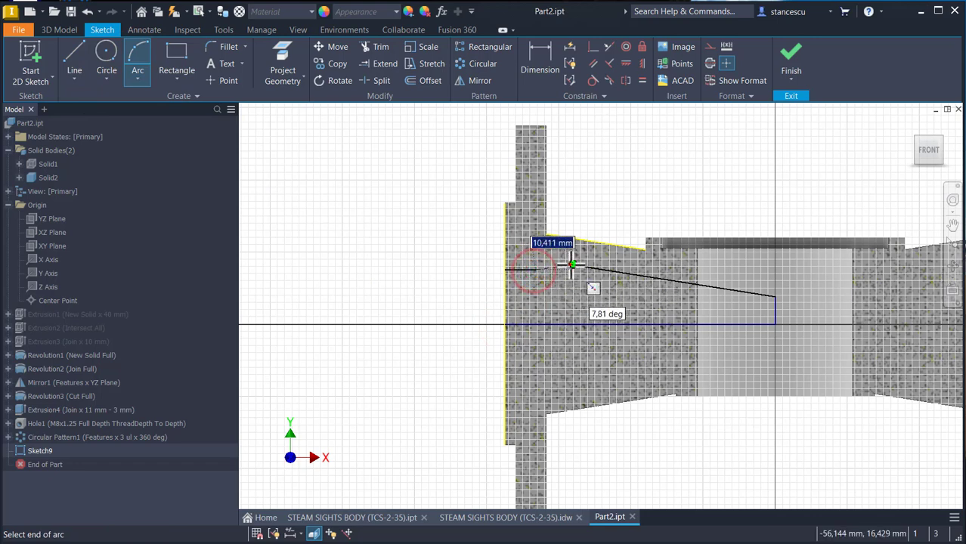
pyautogui.click(572, 265)
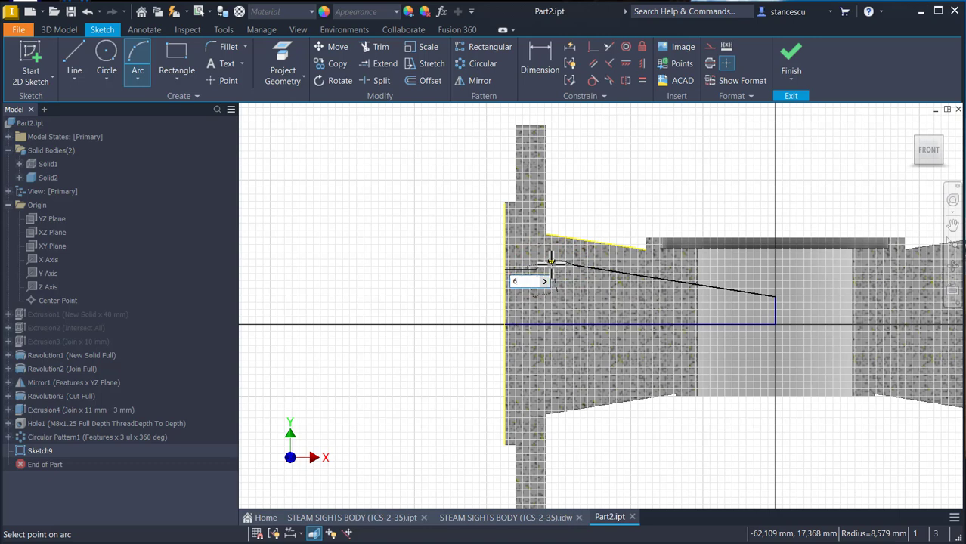
pyautogui.press('BackSpace')
pyautogui.press('Return')
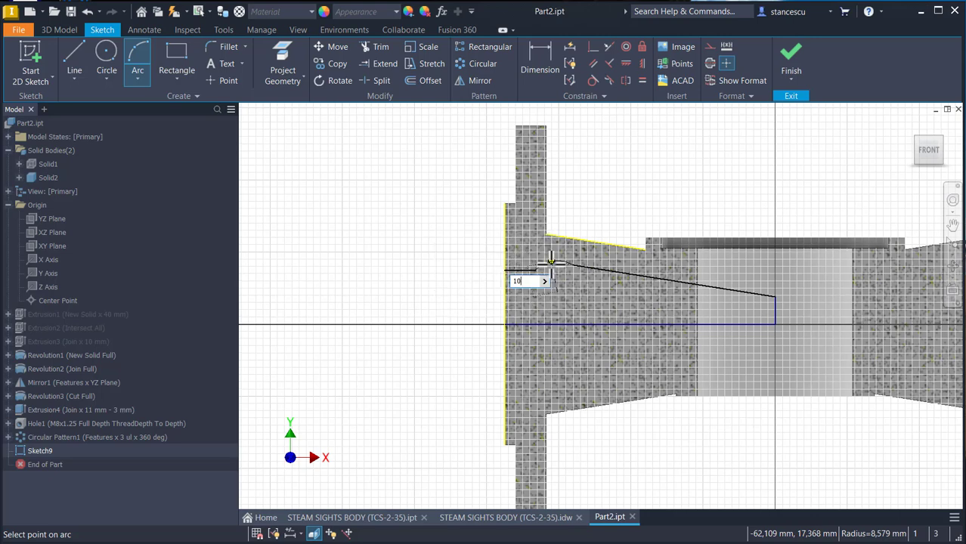
pyautogui.click(550, 261)
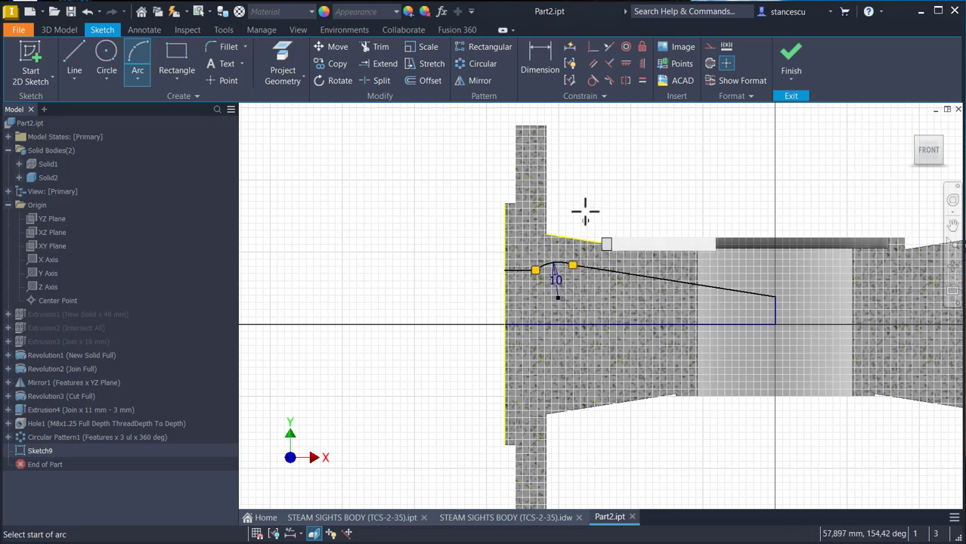
pyautogui.press('Escape')
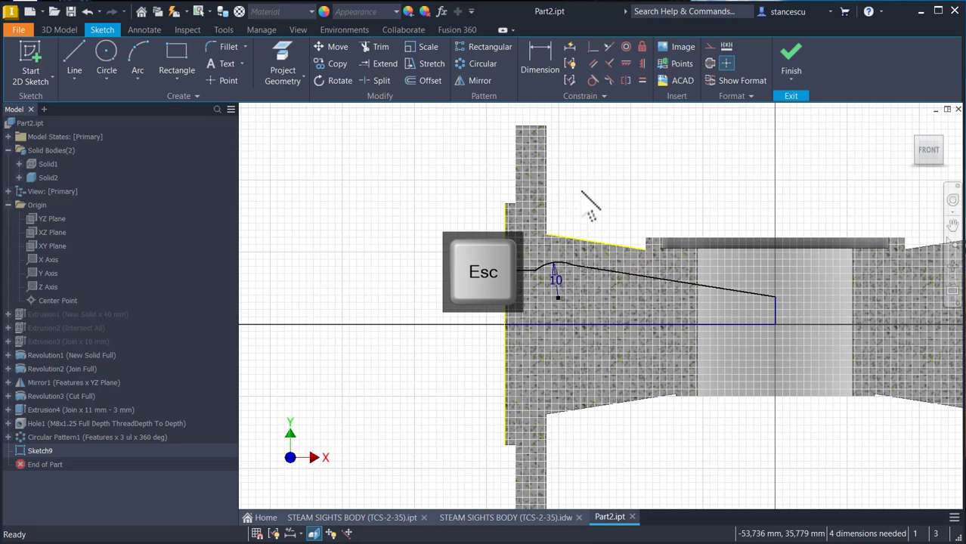
# Step: Make the 10 mm arc tangent to the sloping passage line
pyautogui.click(593, 80)
pyautogui.click(562, 257)
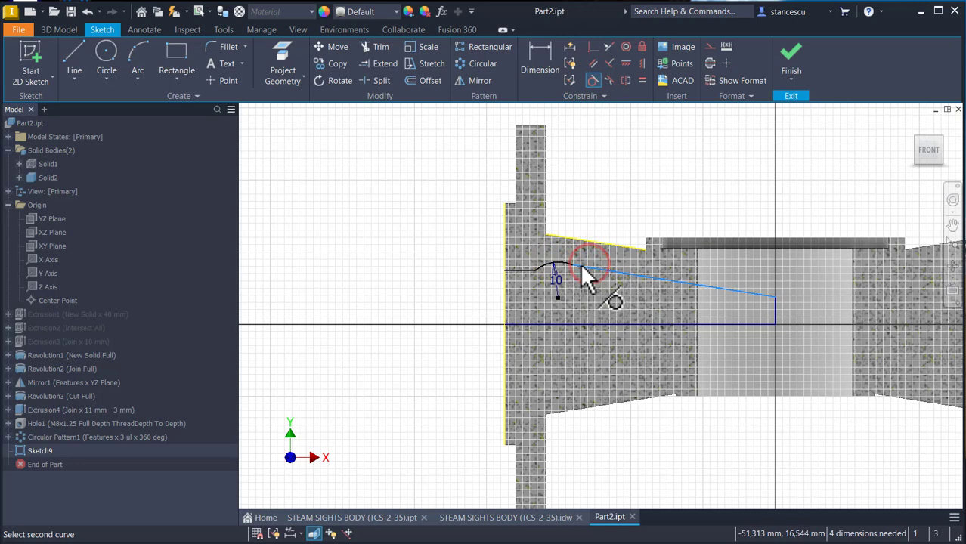
pyautogui.click(571, 264)
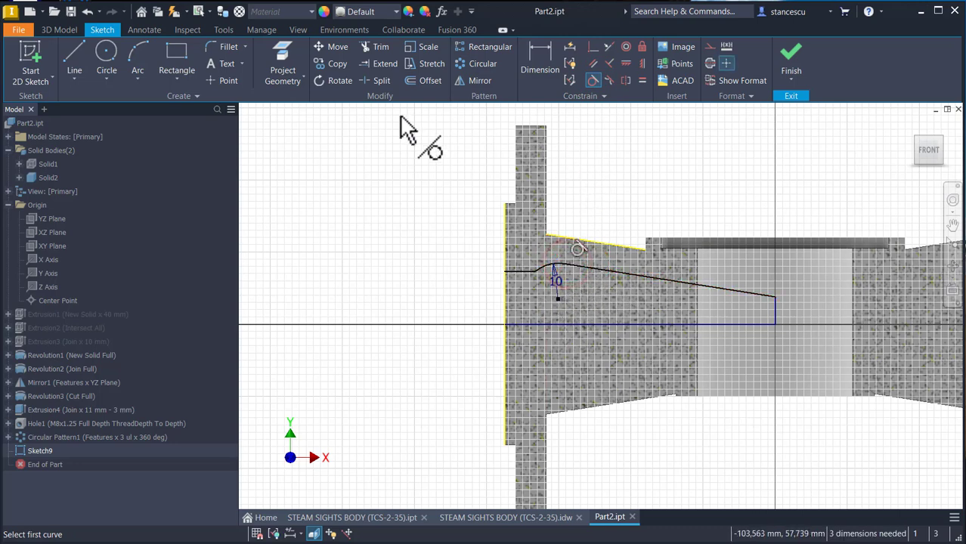
# Step: Dimension the wall between the neck's outer sloping edge and the parallel passage line to 5 mm
pyautogui.click(544, 52)
pyautogui.click(618, 244)
pyautogui.click(610, 269)
pyautogui.click(616, 211)
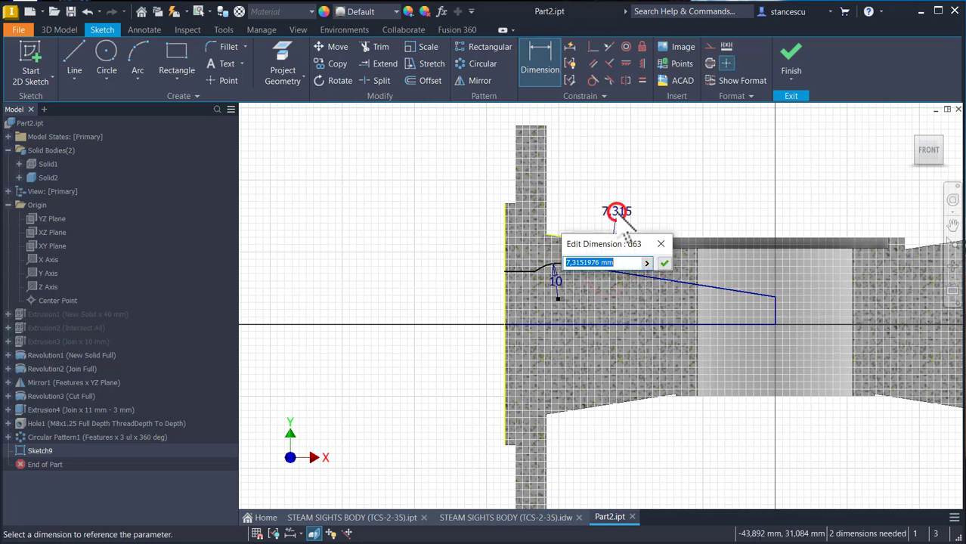
pyautogui.write('5')
pyautogui.press('Return')
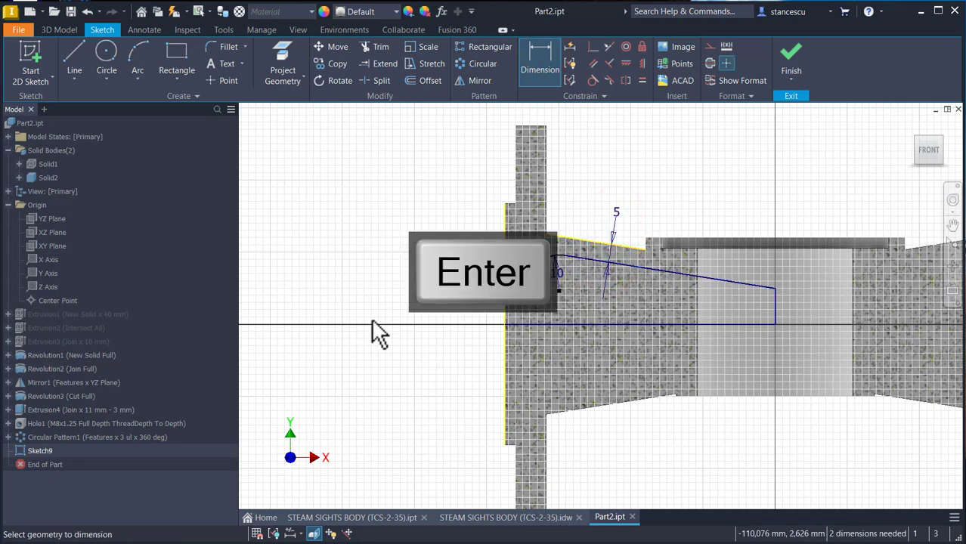
# Step: Convert the horizontal axis line of the passage profile into a centerline
pyautogui.click(514, 264)
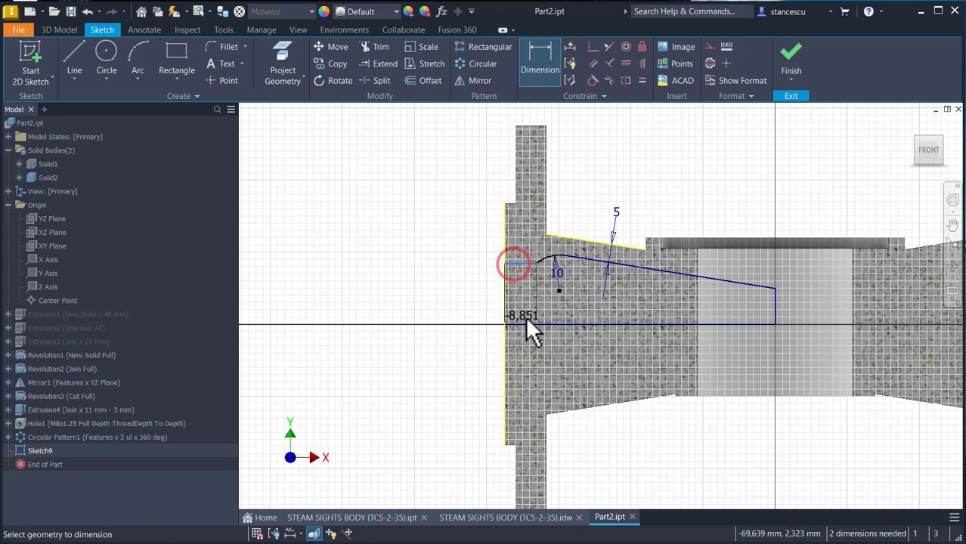
pyautogui.press('Escape')
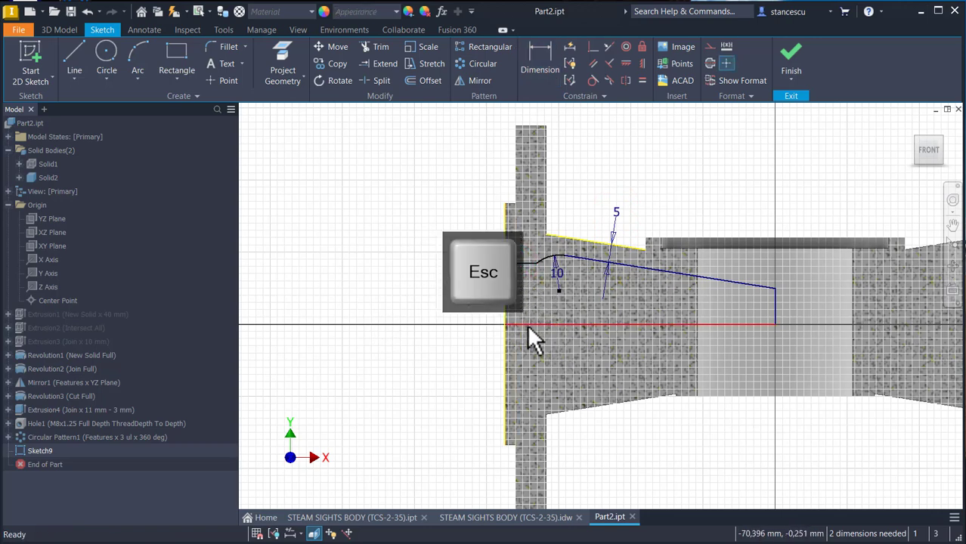
pyautogui.click(531, 327)
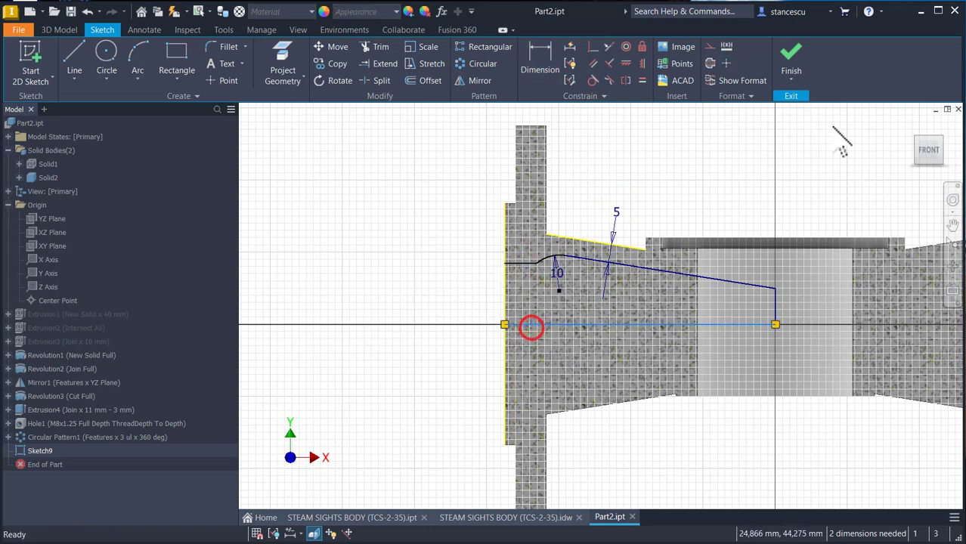
pyautogui.click(704, 64)
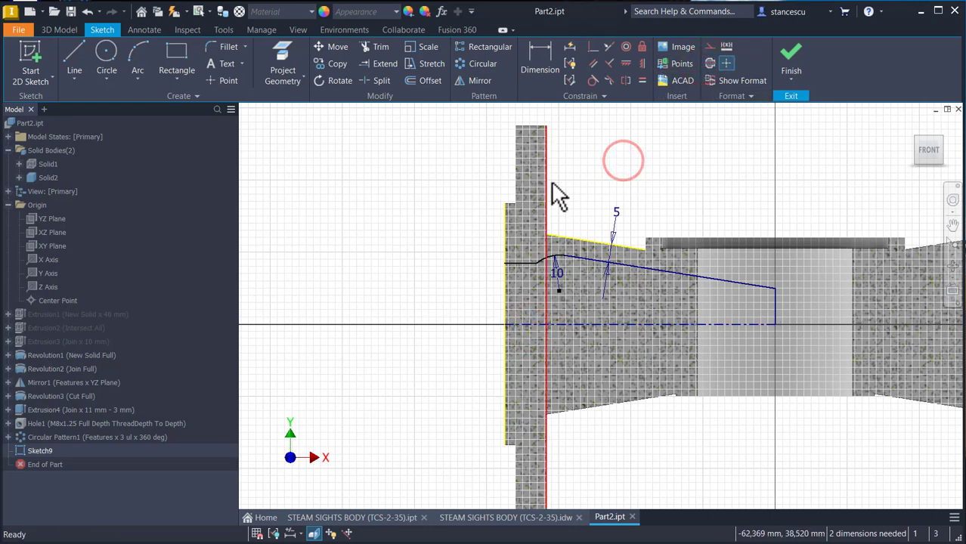
# Step: Dimension the short horizontal passage line from the centerline as a 25 mm diameter
pyautogui.click(548, 70)
pyautogui.click(511, 264)
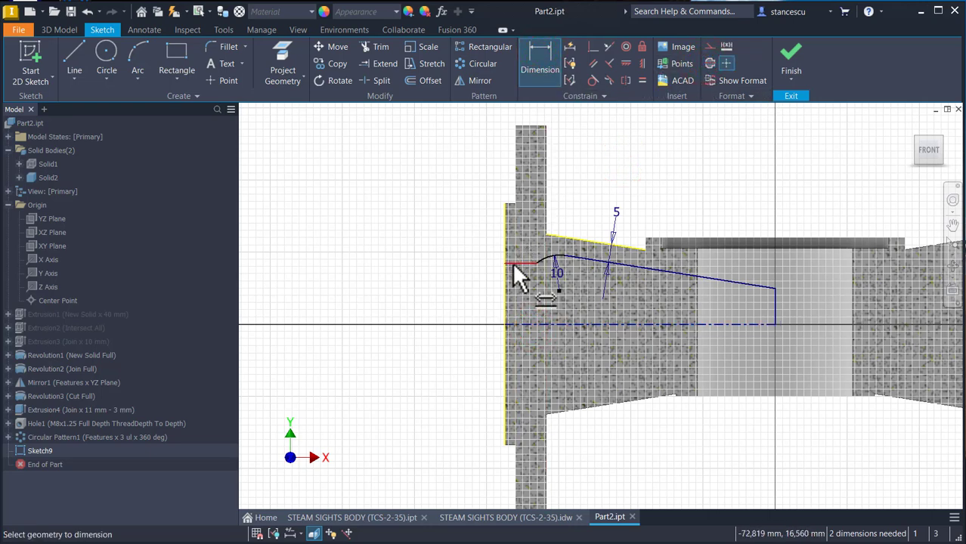
pyautogui.click(514, 321)
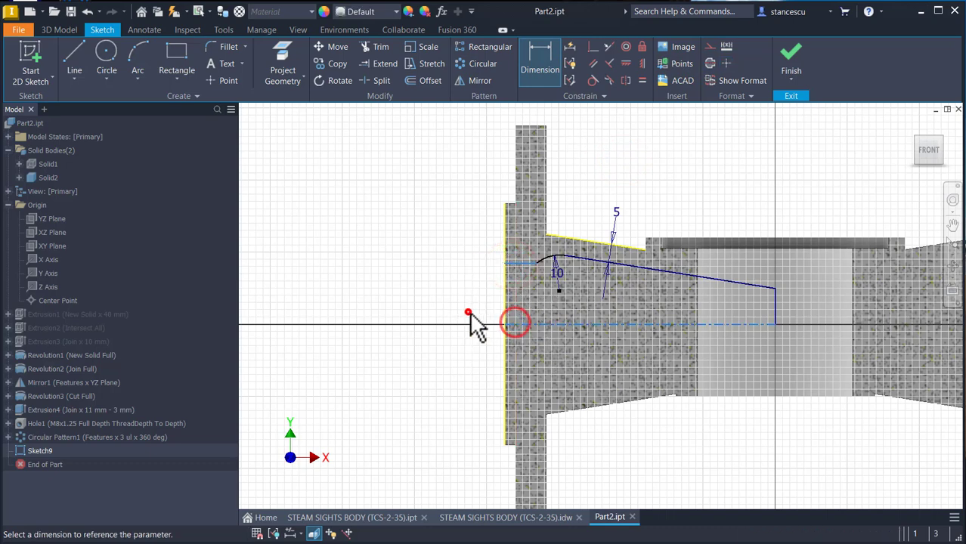
pyautogui.click(469, 316)
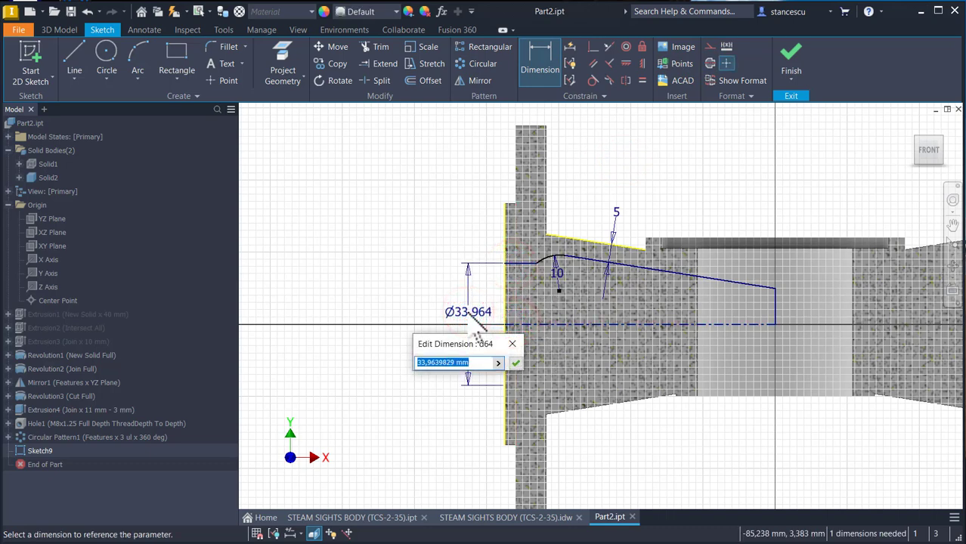
pyautogui.write('25')
pyautogui.press('Return')
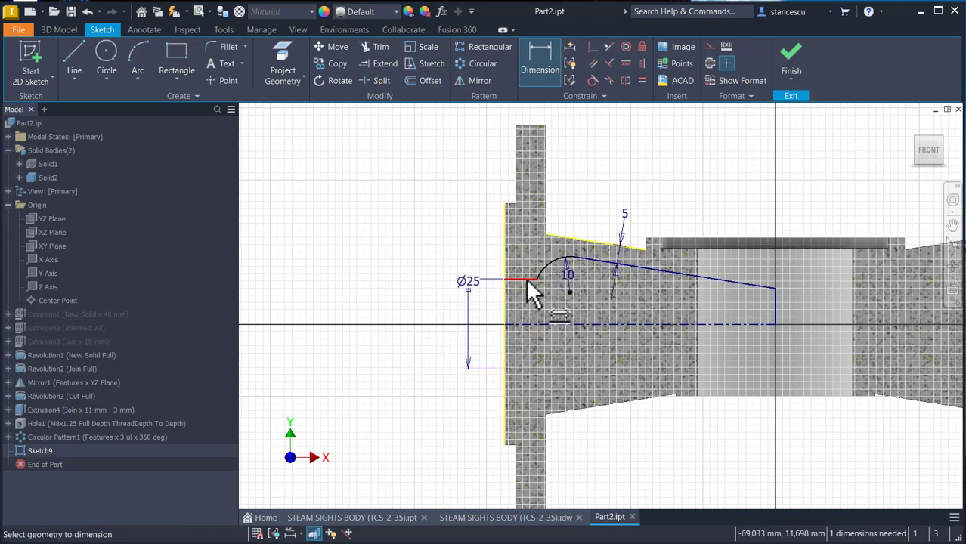
# Step: Dimension the length of the short horizontal passage line at the flange face to 15 mm
pyautogui.click(525, 278)
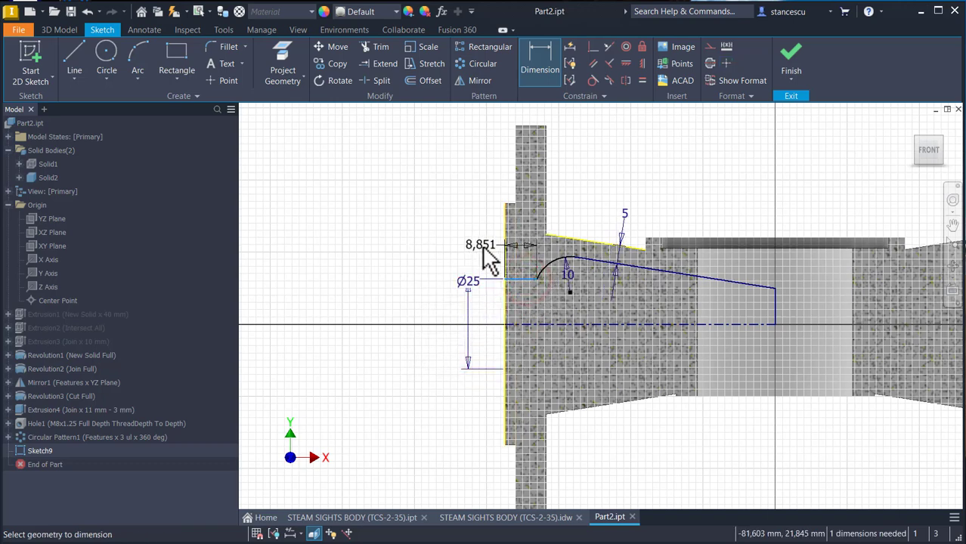
pyautogui.click(475, 246)
pyautogui.write('10')
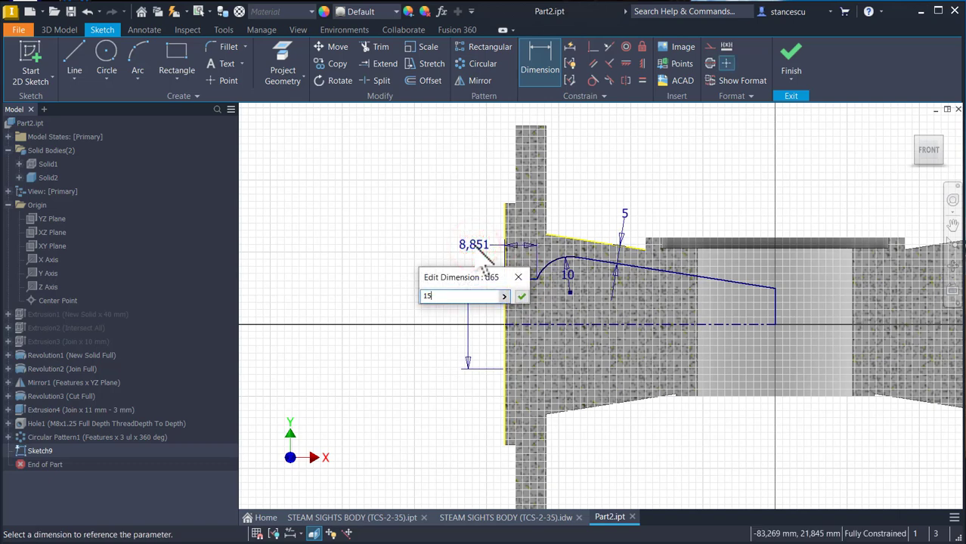
pyautogui.press('Return')
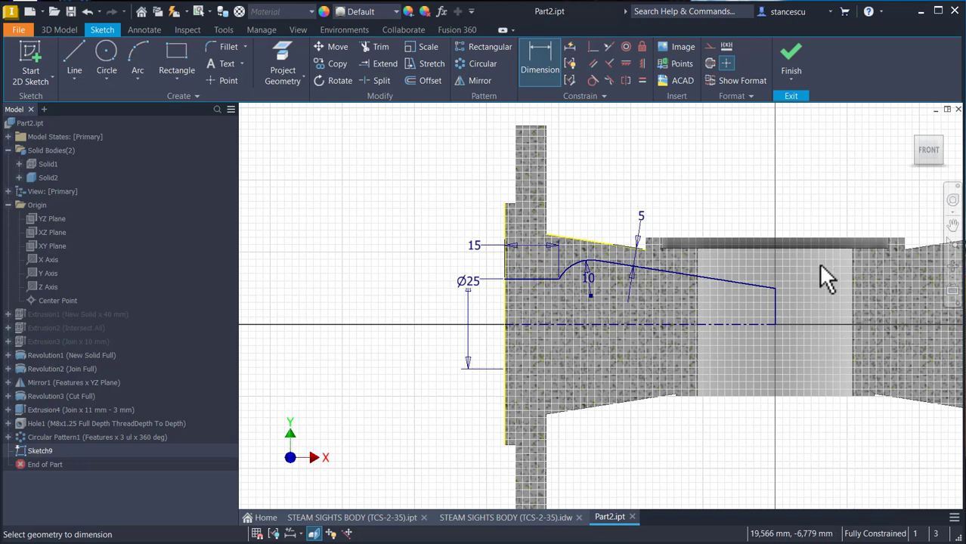
# Step: Finish the sketch and revolve the passage profile a full 360° around its centerline as a cut
pyautogui.click(790, 56)
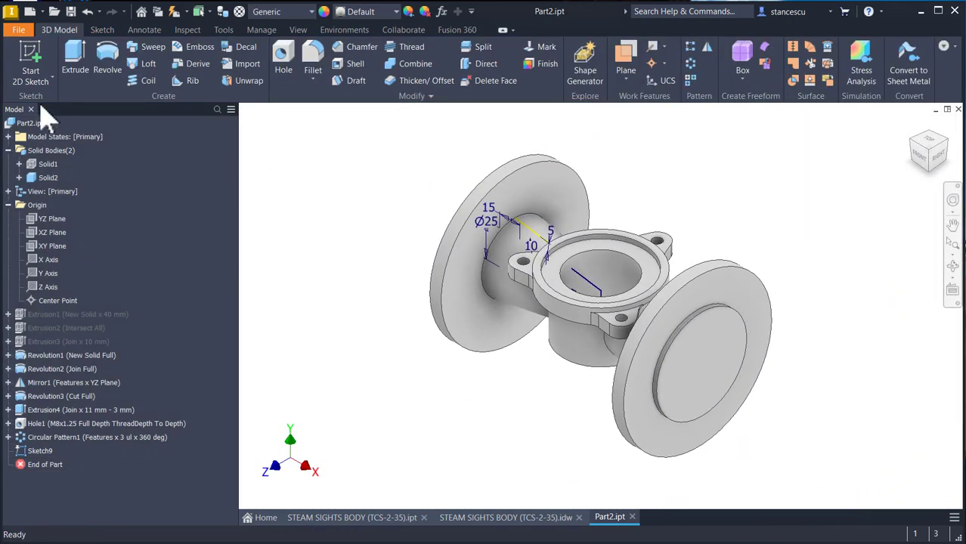
pyautogui.click(106, 63)
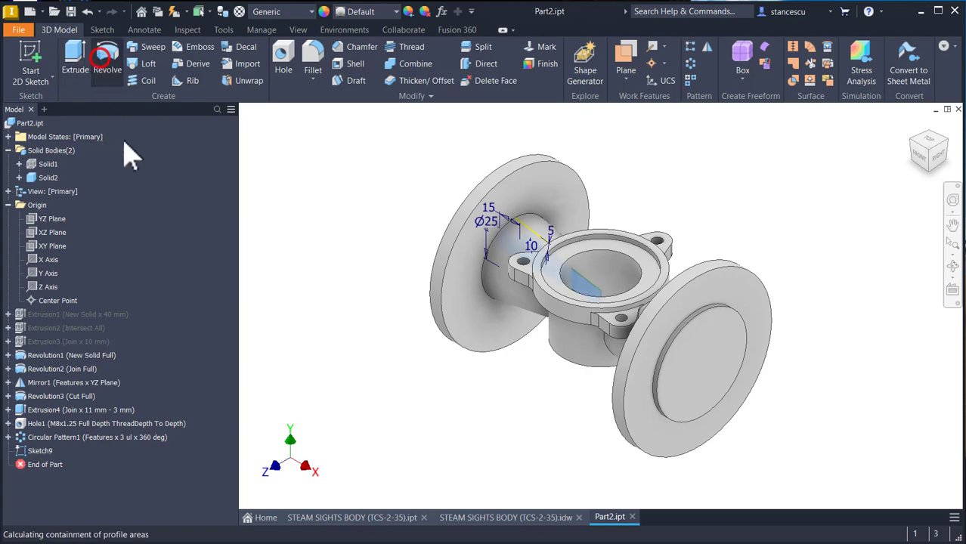
pyautogui.click(336, 277)
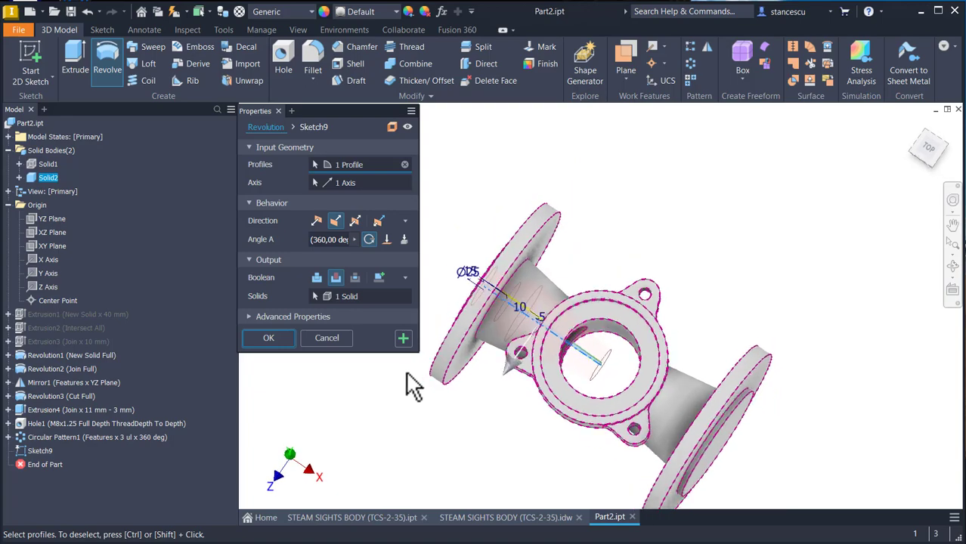
pyautogui.click(277, 339)
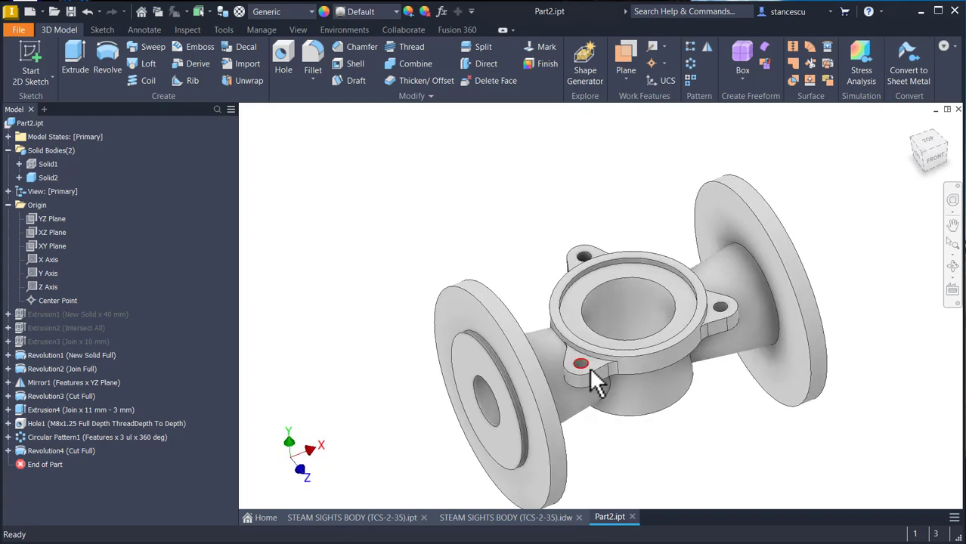
pyautogui.press('F6')
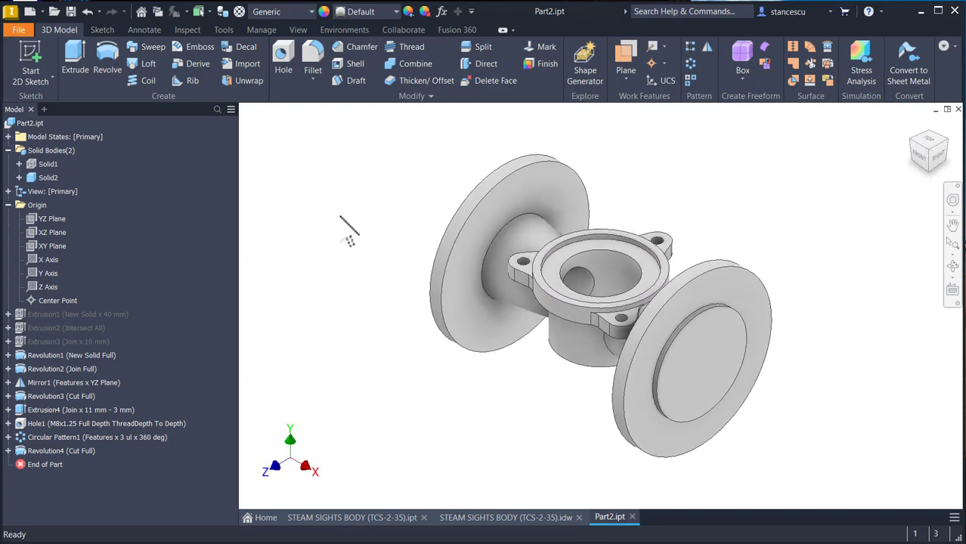
# Step: Mirror the revolved passage cut about the YZ plane
pyautogui.click(707, 47)
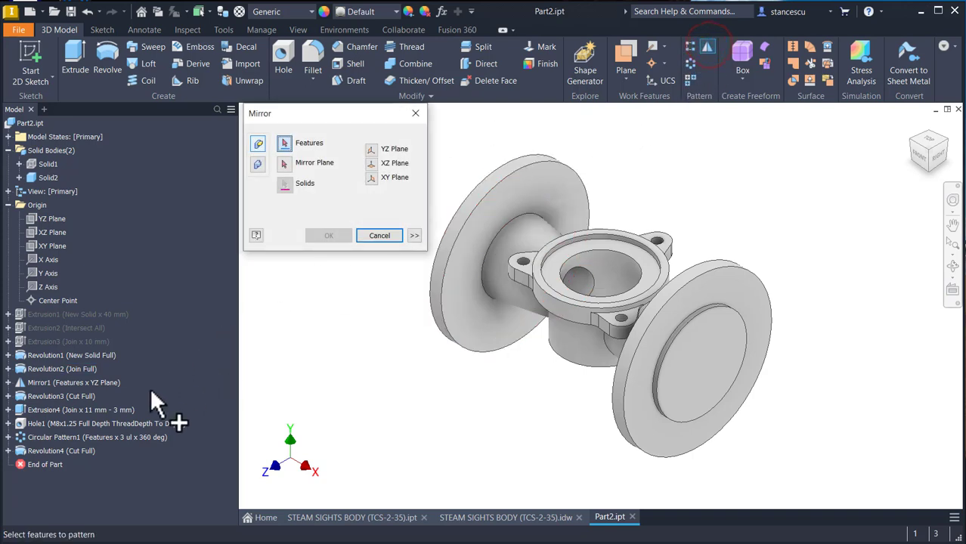
pyautogui.click(58, 450)
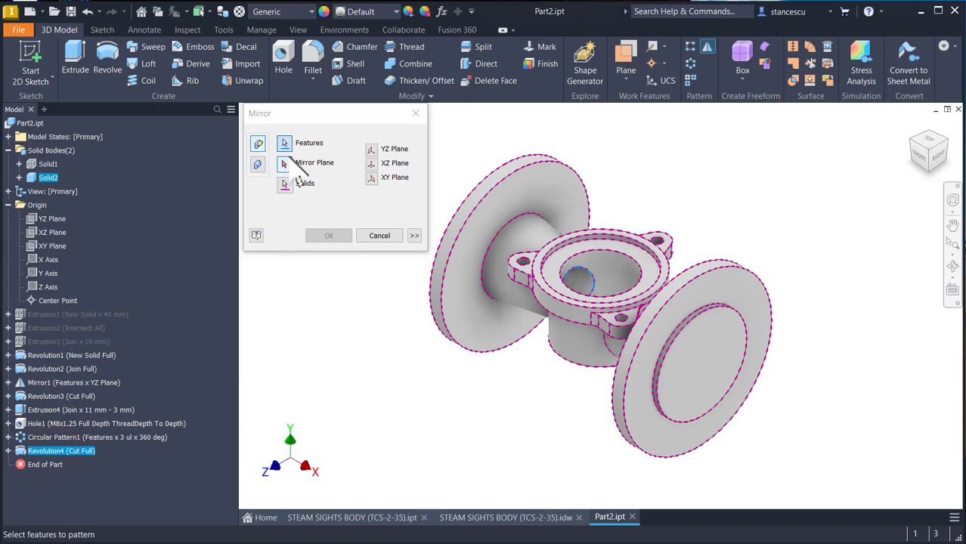
pyautogui.click(284, 163)
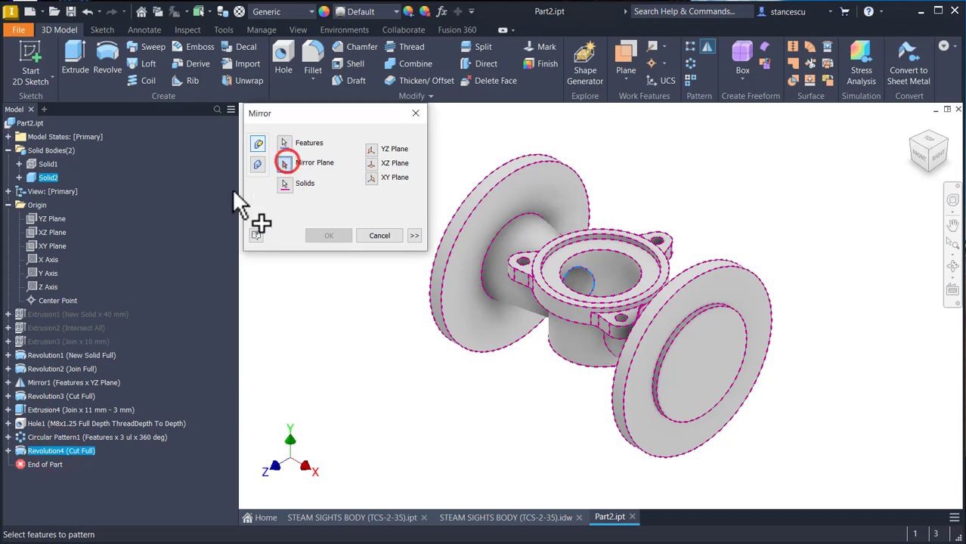
pyautogui.click(52, 219)
pyautogui.click(328, 236)
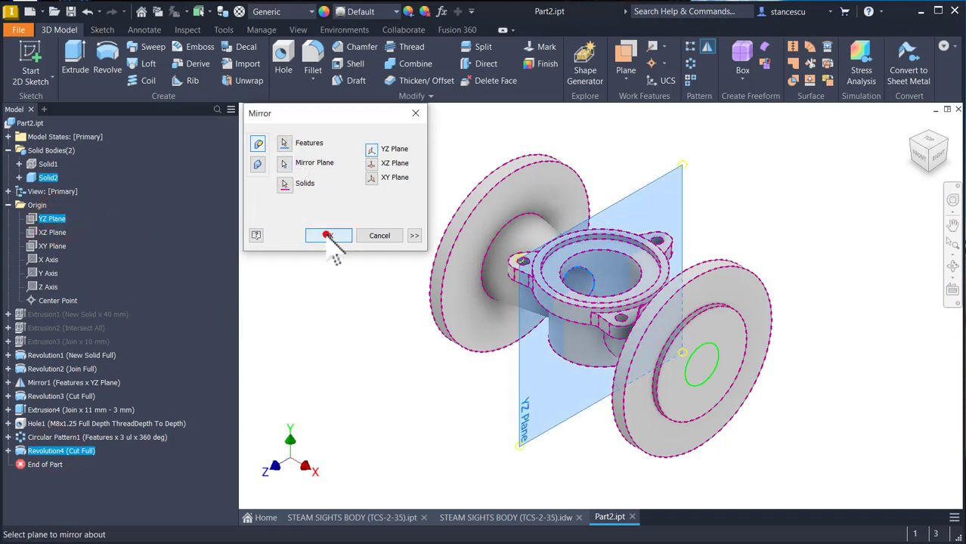
# Step: Check the flange holes on the drawing, then sketch a vertical line about 44 mm long from the center on the flange's annular face
pyautogui.click(492, 518)
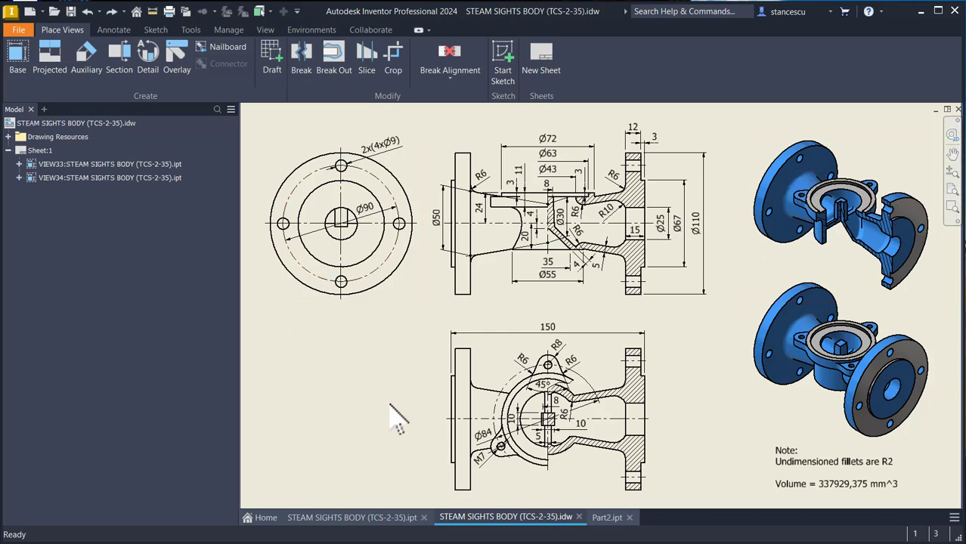
pyautogui.click(605, 519)
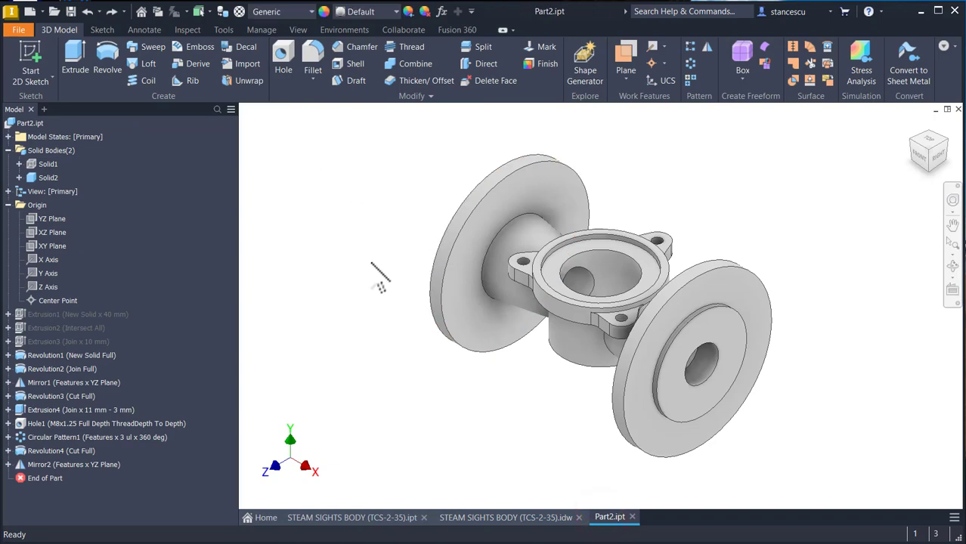
pyautogui.click(700, 306)
pyautogui.click(782, 292)
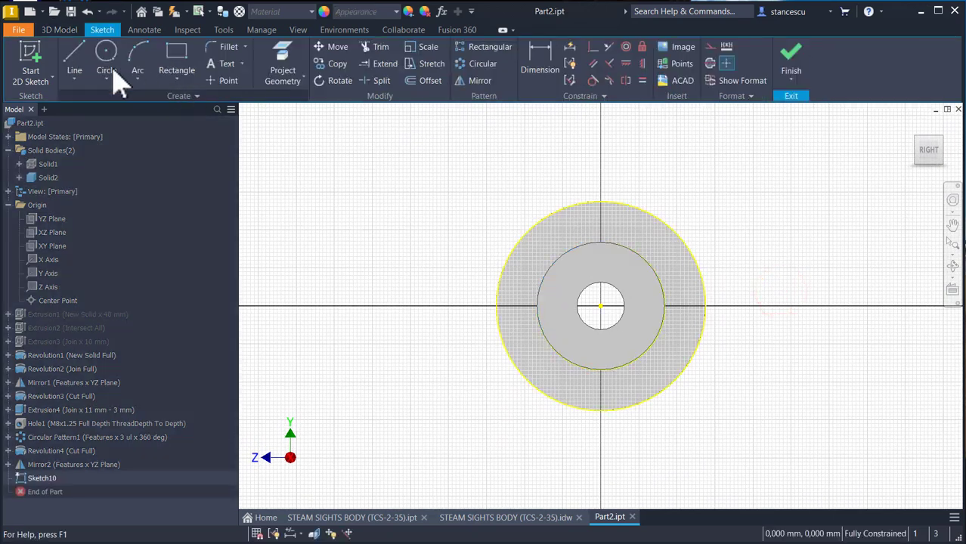
pyautogui.click(75, 59)
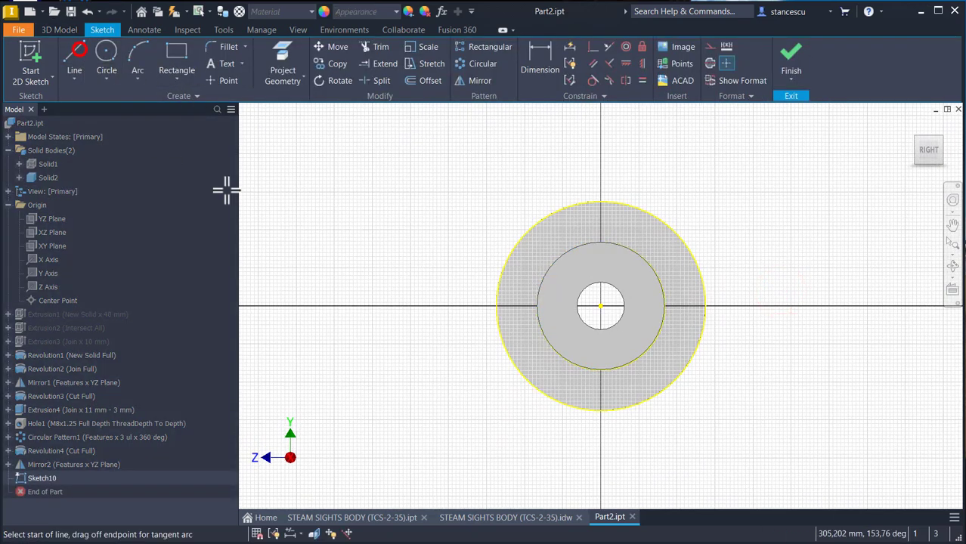
pyautogui.click(601, 306)
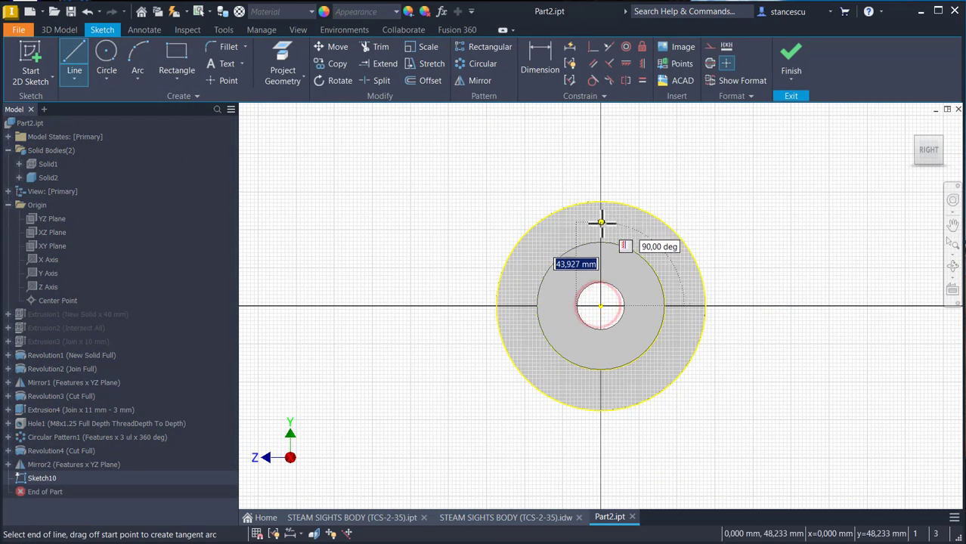
pyautogui.click(601, 221)
pyautogui.press('Escape')
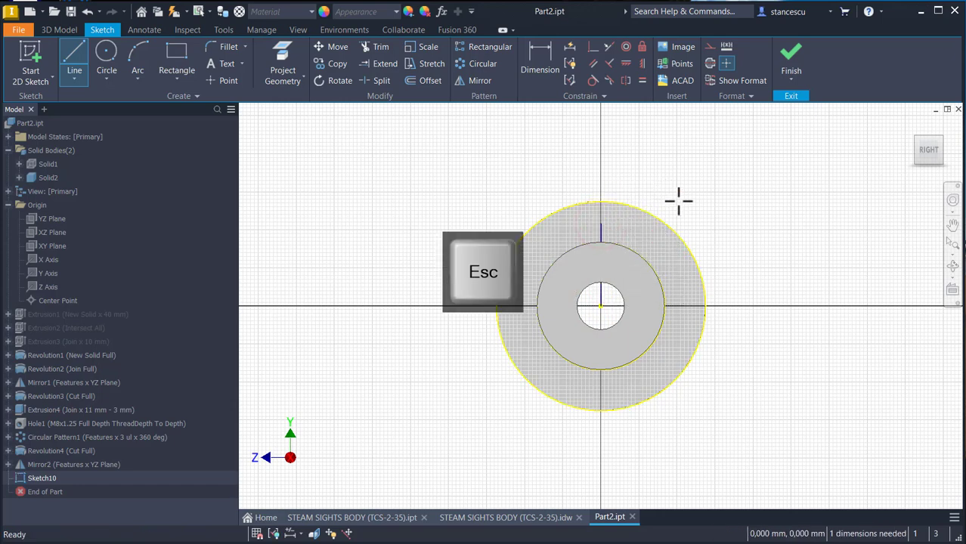
# Step: Dimension the vertical line on the flange face to 90/2 mm and finish the sketch
pyautogui.click(541, 57)
pyautogui.click(603, 226)
pyautogui.click(737, 248)
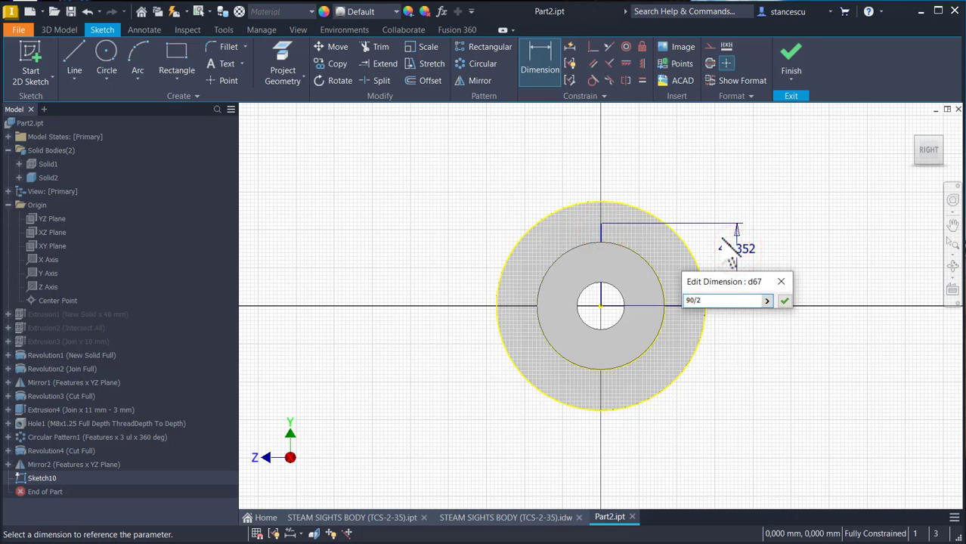
pyautogui.press('Return')
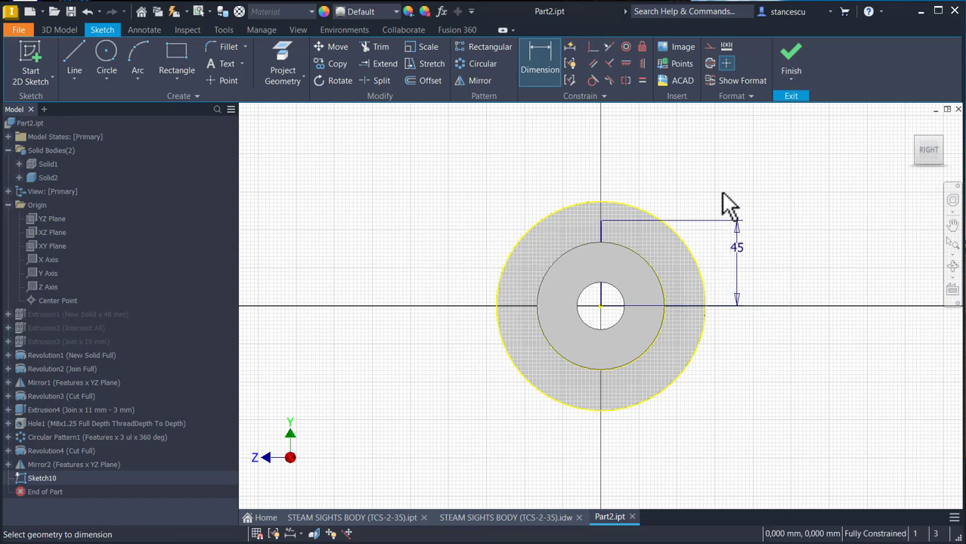
pyautogui.click(790, 61)
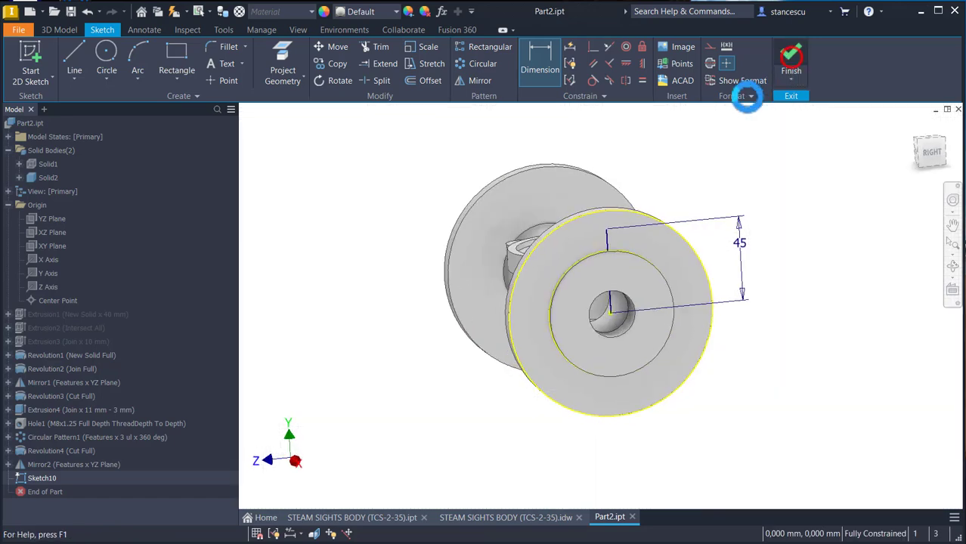
# Step: Create a simple 9 mm hole through all at the upper end of the flange sketch line, cutting both flanges
pyautogui.click(283, 57)
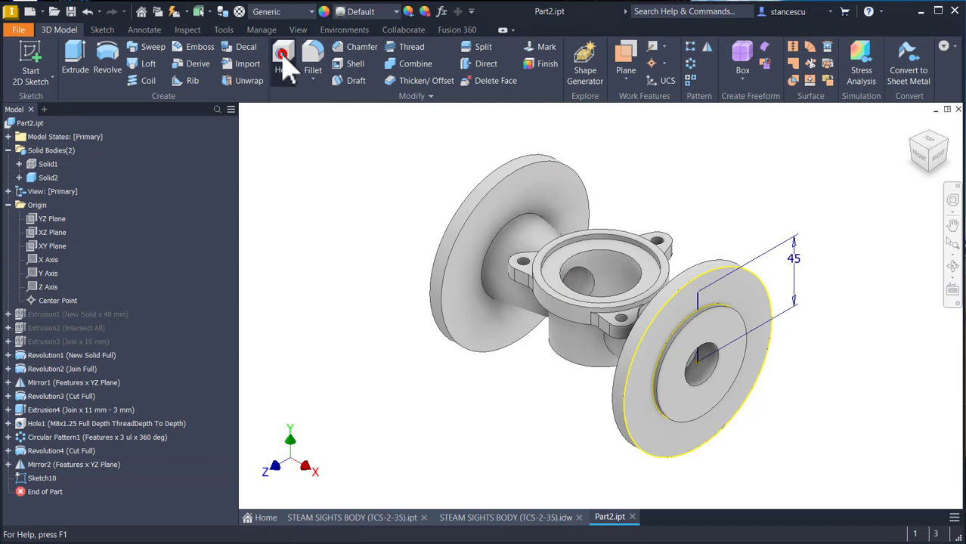
pyautogui.click(697, 293)
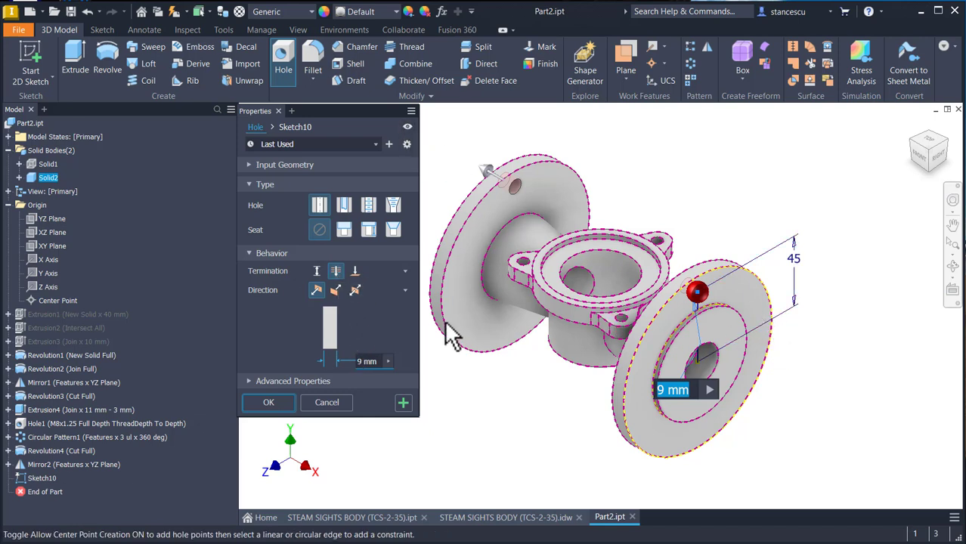
pyautogui.click(269, 401)
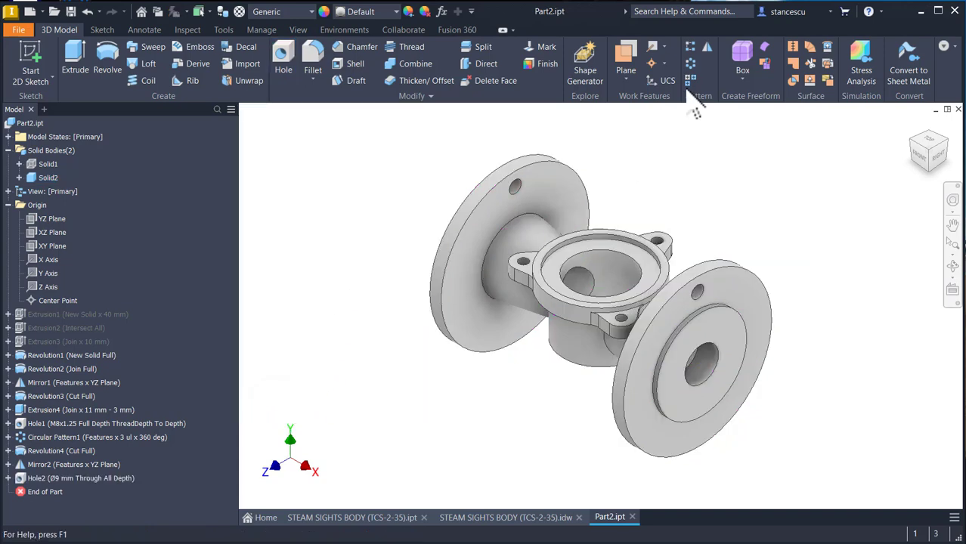
# Step: Create a circular pattern of the 9 mm flange hole with 4 occurrences over 360 deg around the flange axis
pyautogui.click(689, 64)
pyautogui.click(61, 450)
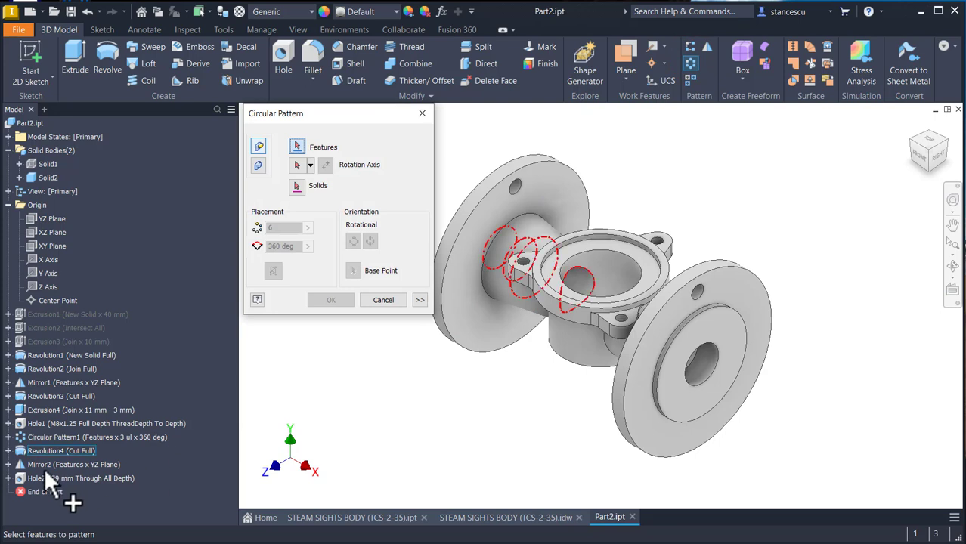
pyautogui.click(41, 476)
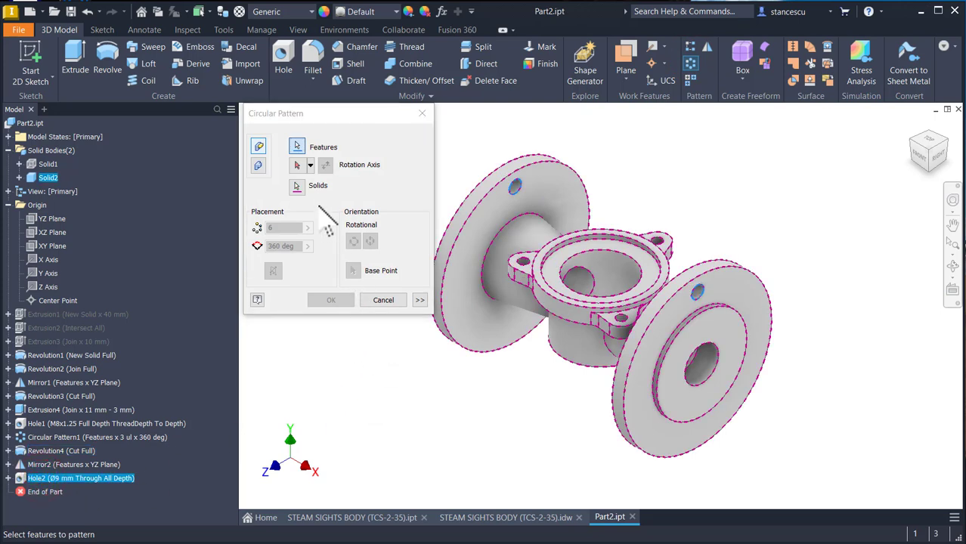
pyautogui.click(297, 165)
pyautogui.click(638, 410)
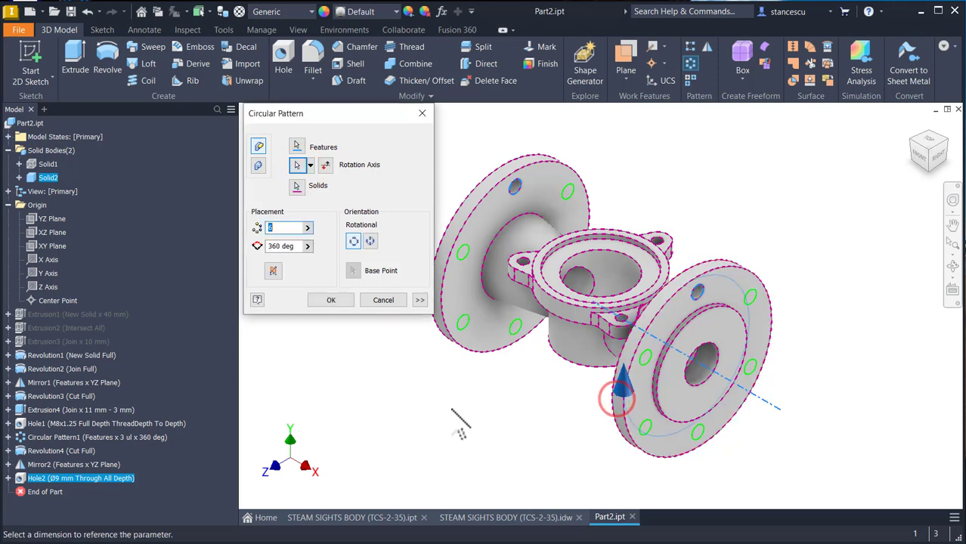
pyautogui.write('4')
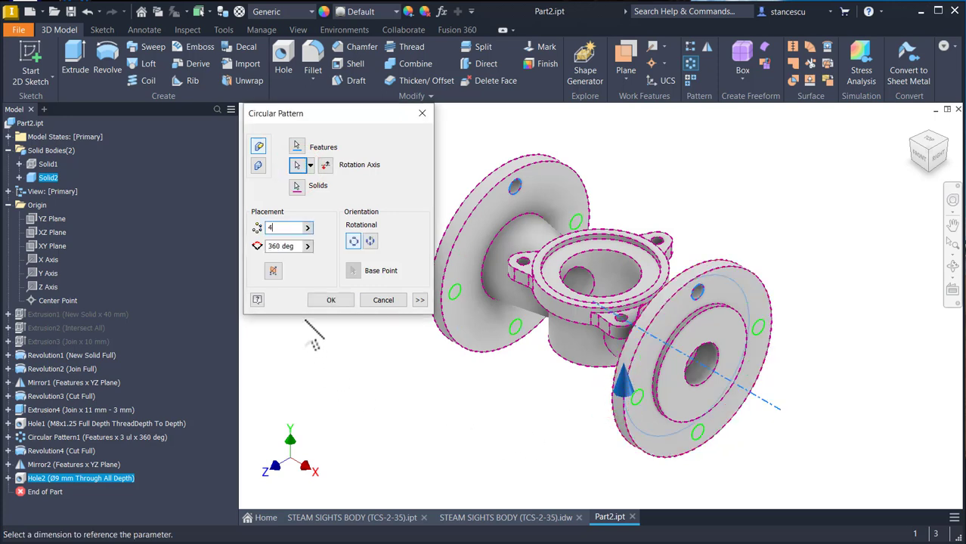
pyautogui.click(346, 300)
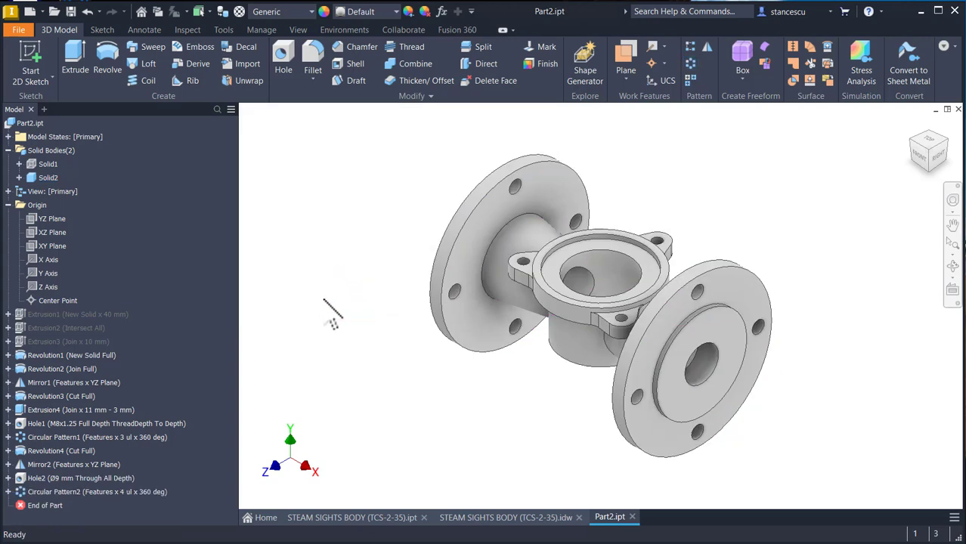
# Step: Make the hidden Solid1 visible and inspect the red partition inside the body and from its front side
pyautogui.rightClick(44, 164)
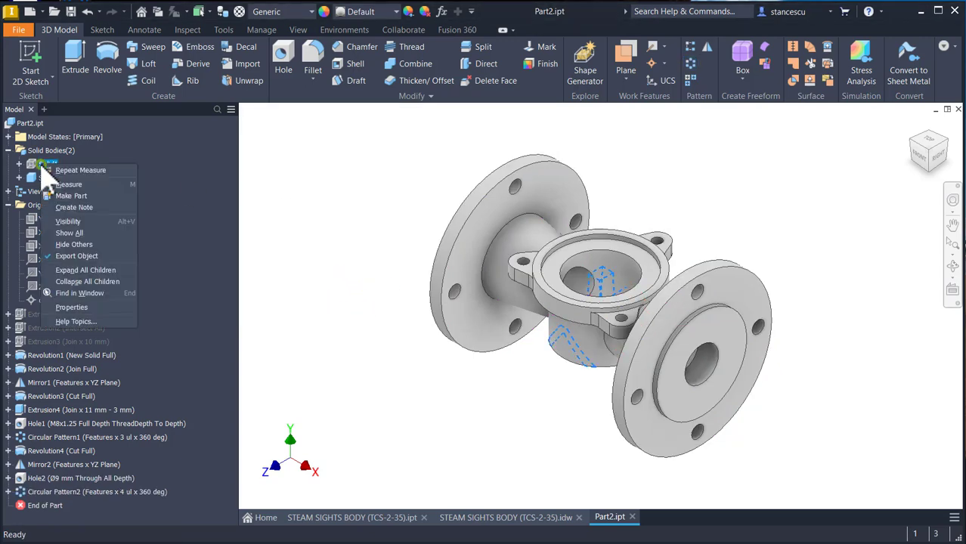
pyautogui.click(67, 222)
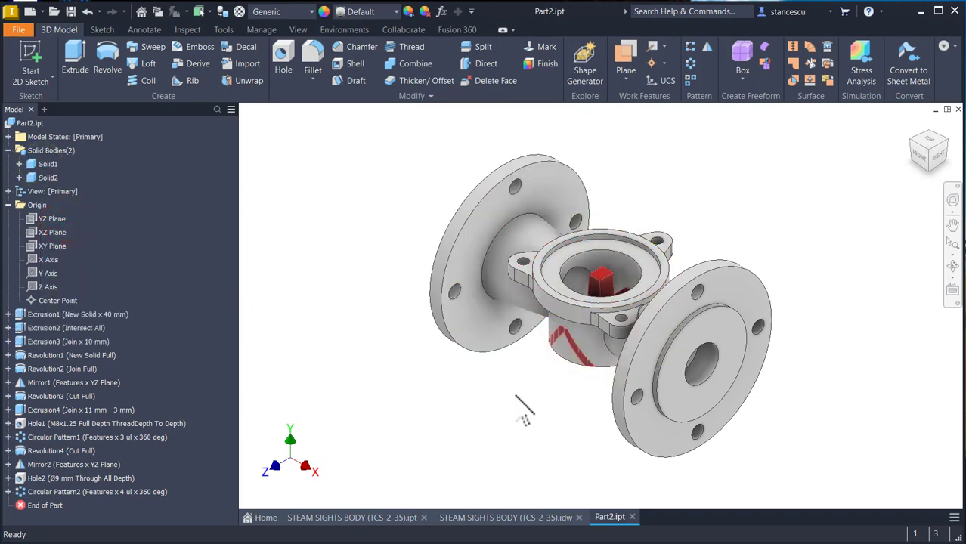
pyautogui.scroll(8, 613, 302)
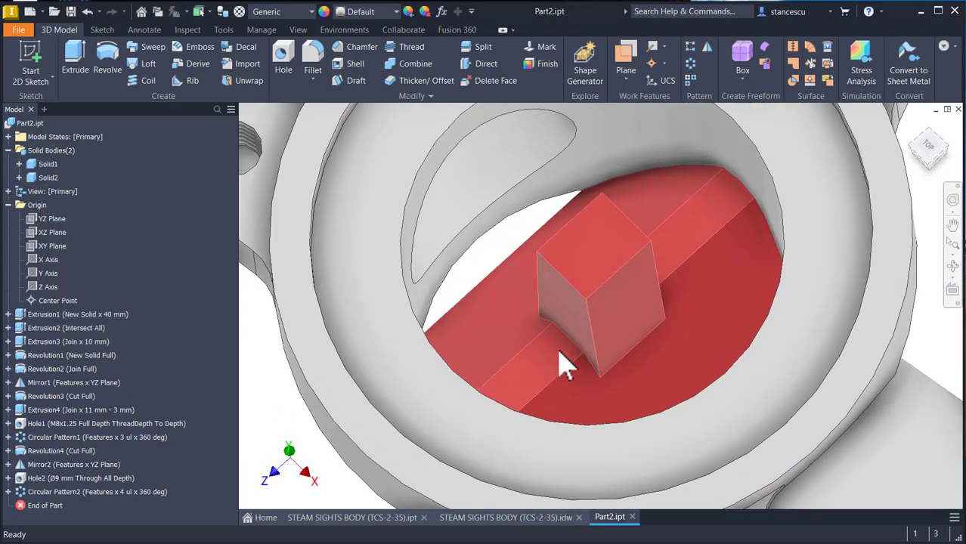
pyautogui.keyDown('shift'); pyautogui.moveTo(499, 266); pyautogui.dragTo(334, 375, button='middle'); pyautogui.keyUp('shift')
pyautogui.scroll(-3, 633, 370)
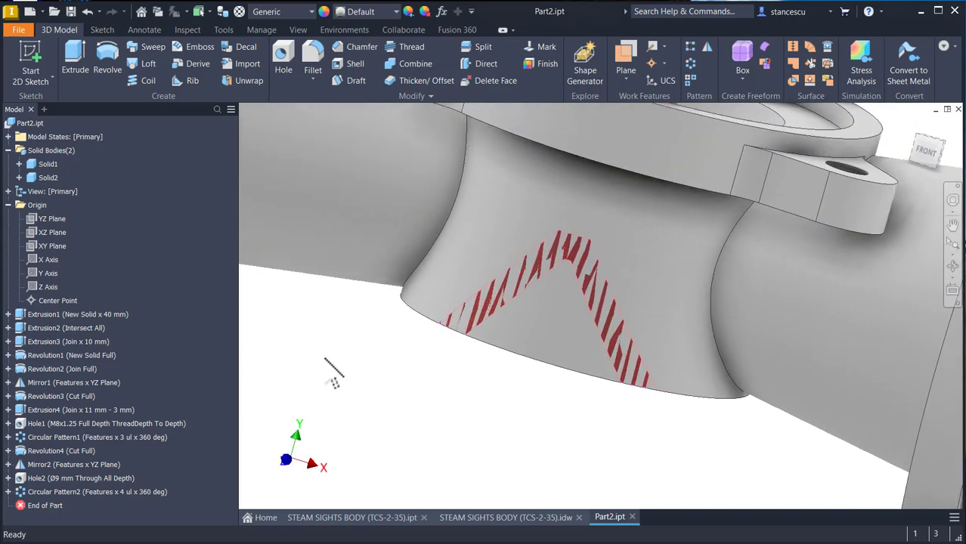
pyautogui.press('F6')
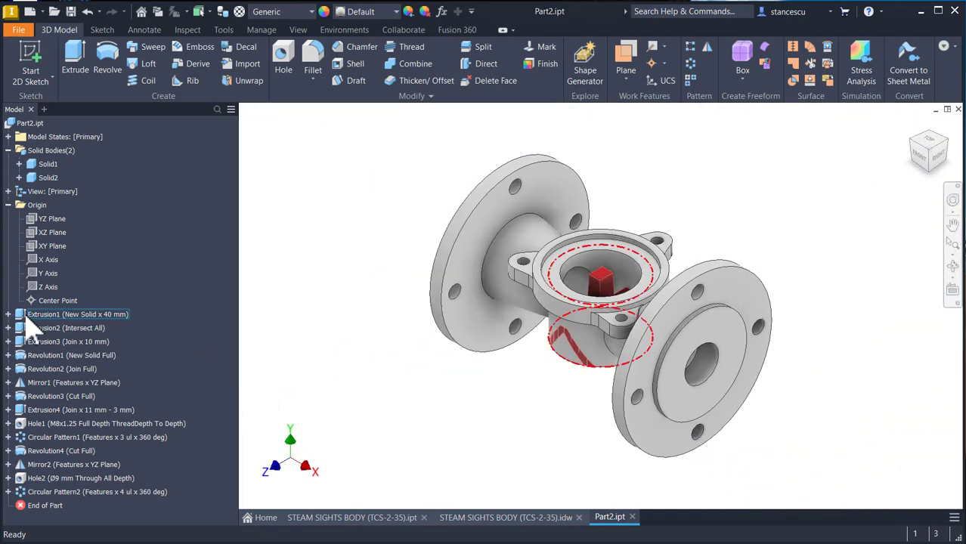
# Step: Open the partition profile sketch under Extrusion2 for editing
pyautogui.click(9, 327)
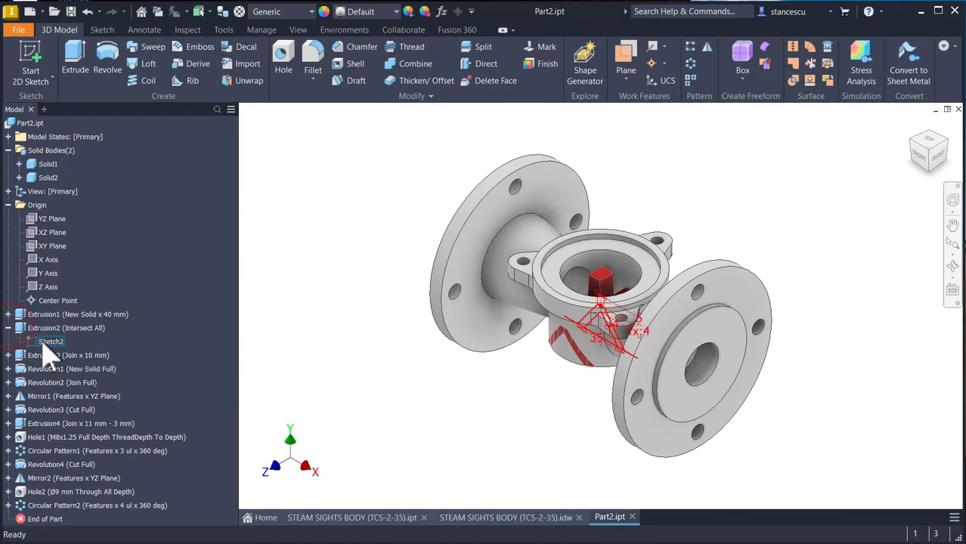
pyautogui.doubleClick(45, 341)
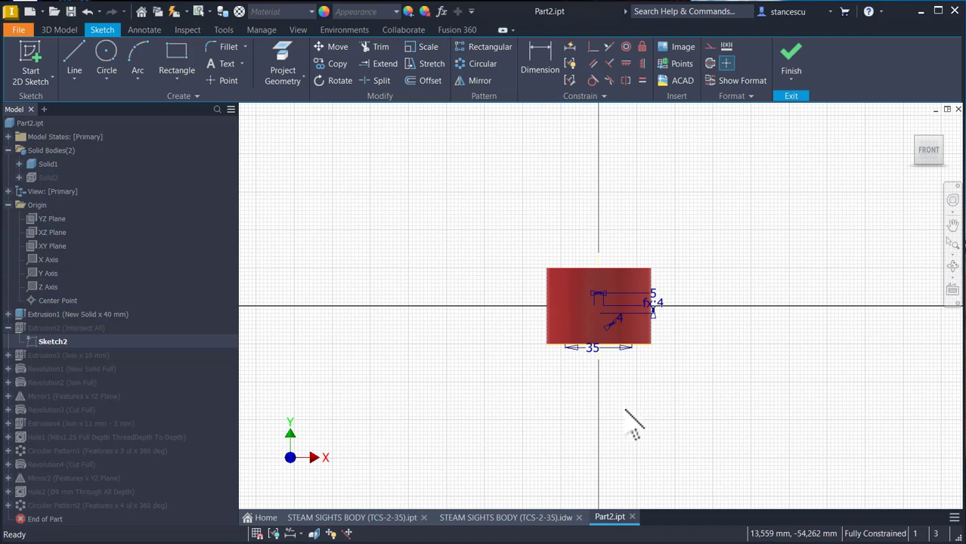
pyautogui.press('F7')
pyautogui.press('Home')
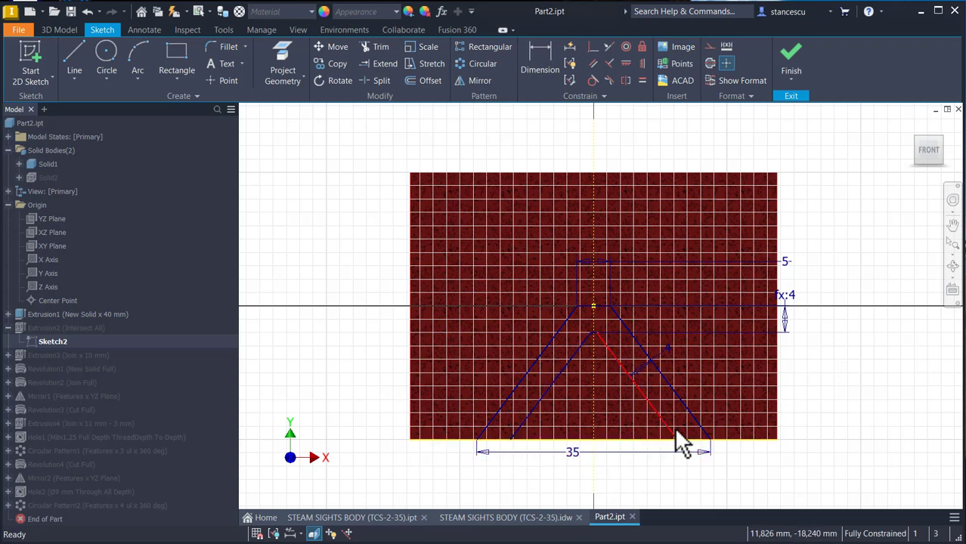
# Step: Check the partition's base width on the drawing's section view, then delete the 35 mm dimension between the sketch's outer lower endpoints
pyautogui.click(514, 518)
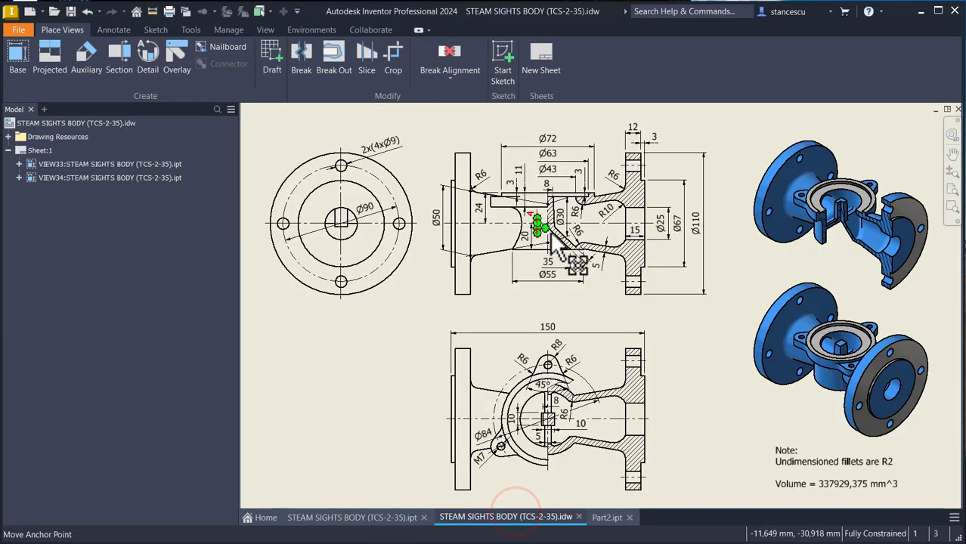
pyautogui.scroll(5, 551, 231)
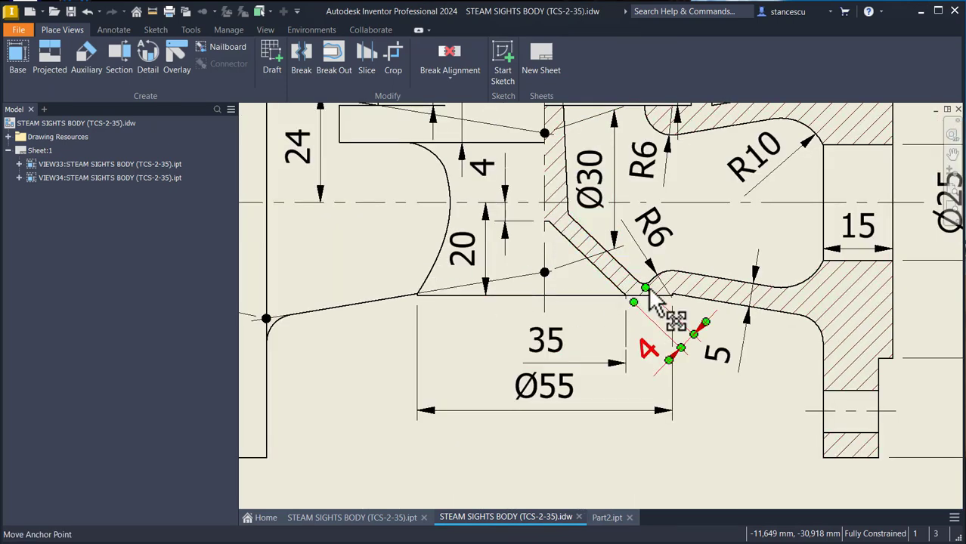
pyautogui.click(608, 517)
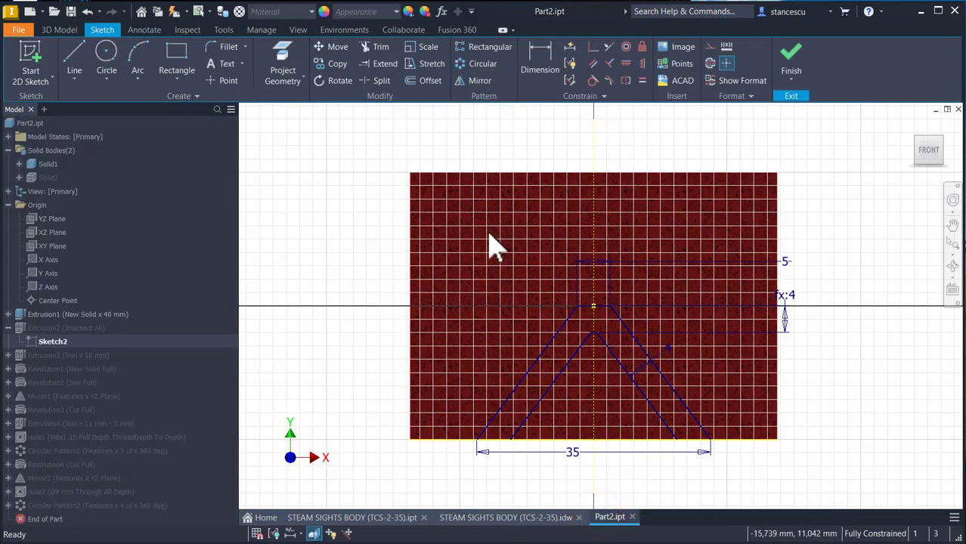
pyautogui.click(586, 455)
pyautogui.press('Delete')
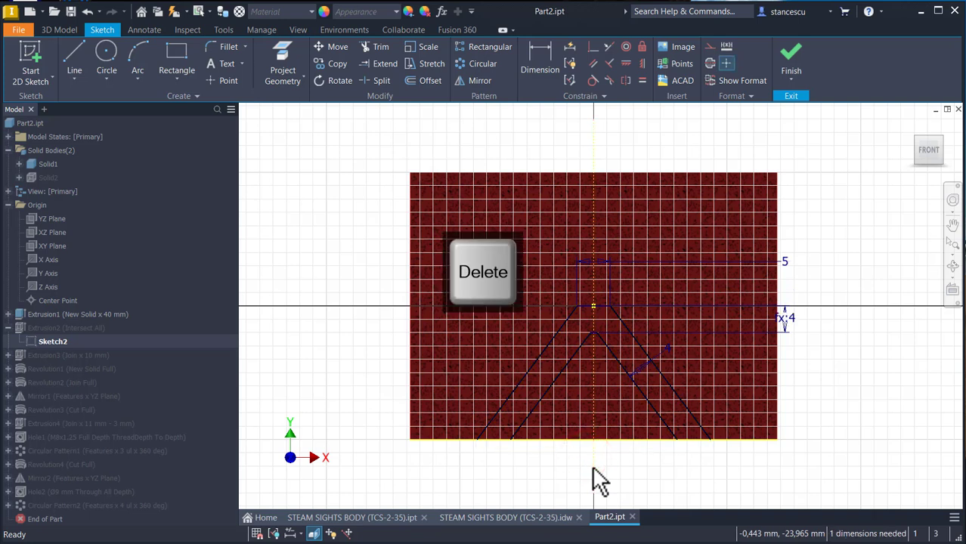
pyautogui.click(544, 55)
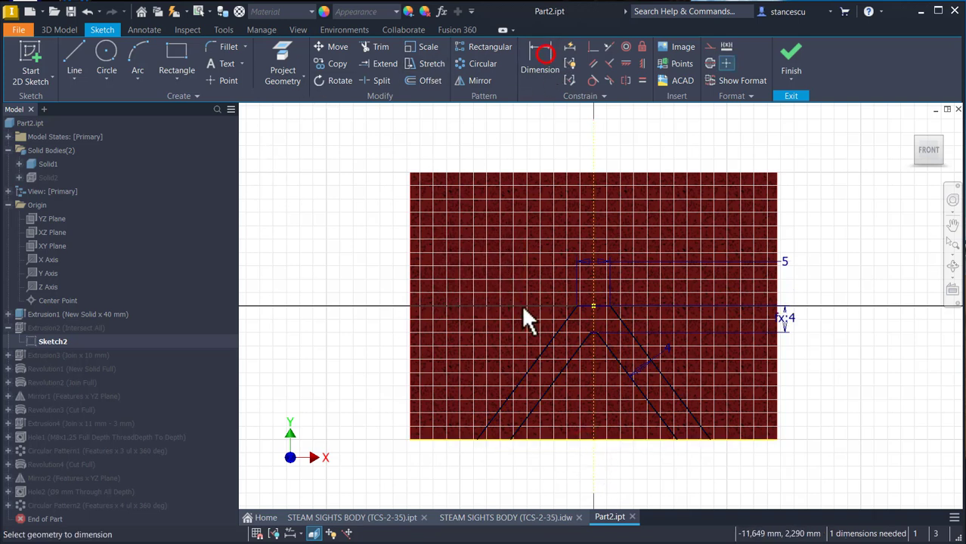
pyautogui.click(509, 438)
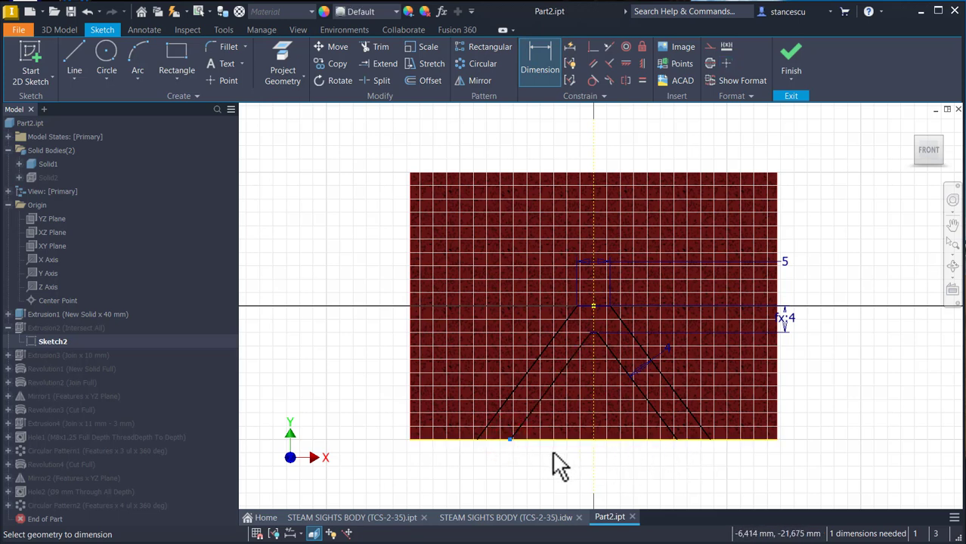
pyautogui.click(550, 450)
pyautogui.press('Escape')
# Step: Dimension the distance between the inner slanted lines' lower endpoints as 35 mm and finish the sketch
pyautogui.click(535, 72)
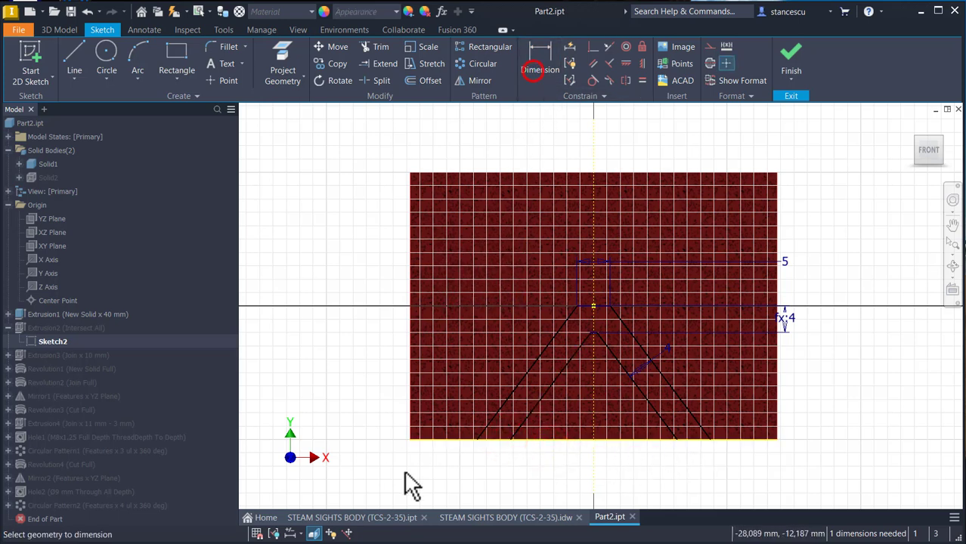
pyautogui.click(510, 441)
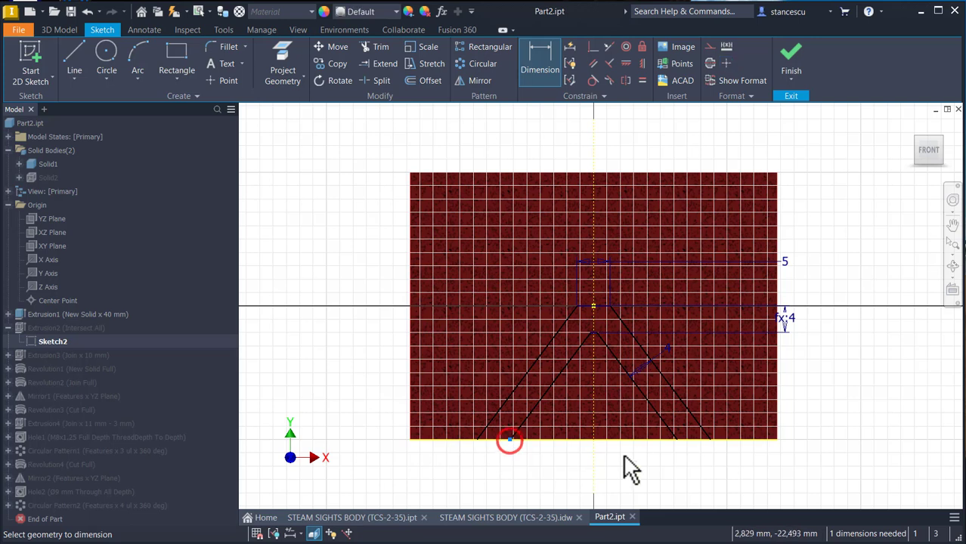
pyautogui.click(675, 440)
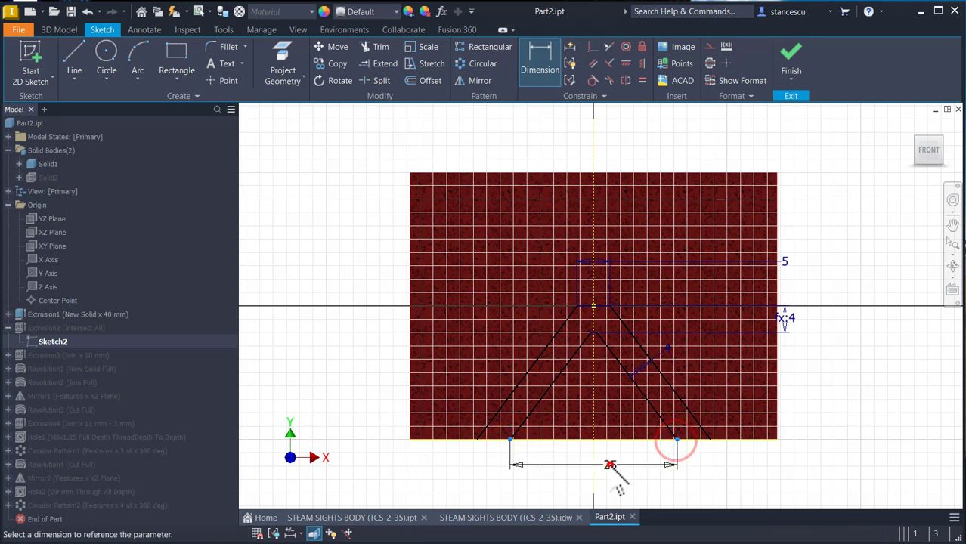
pyautogui.click(611, 466)
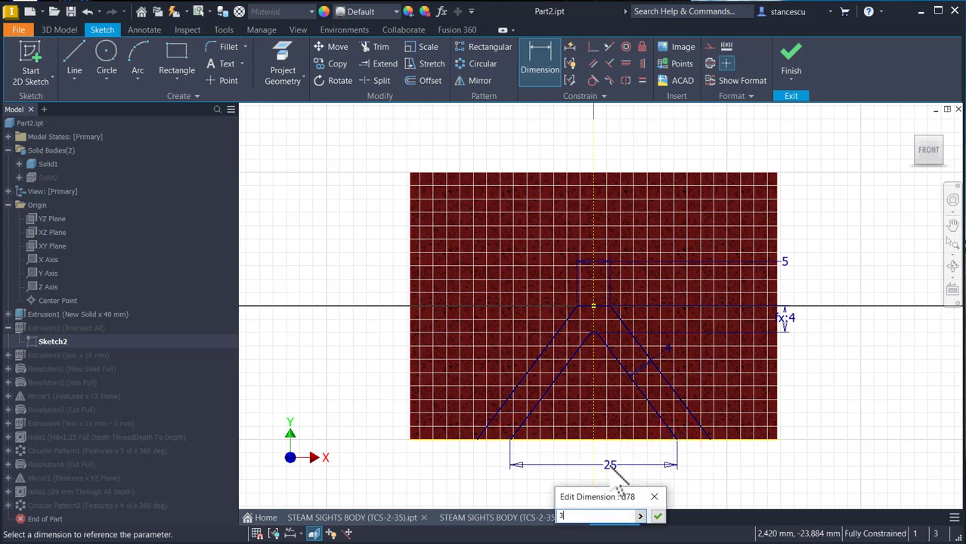
pyautogui.press('Return')
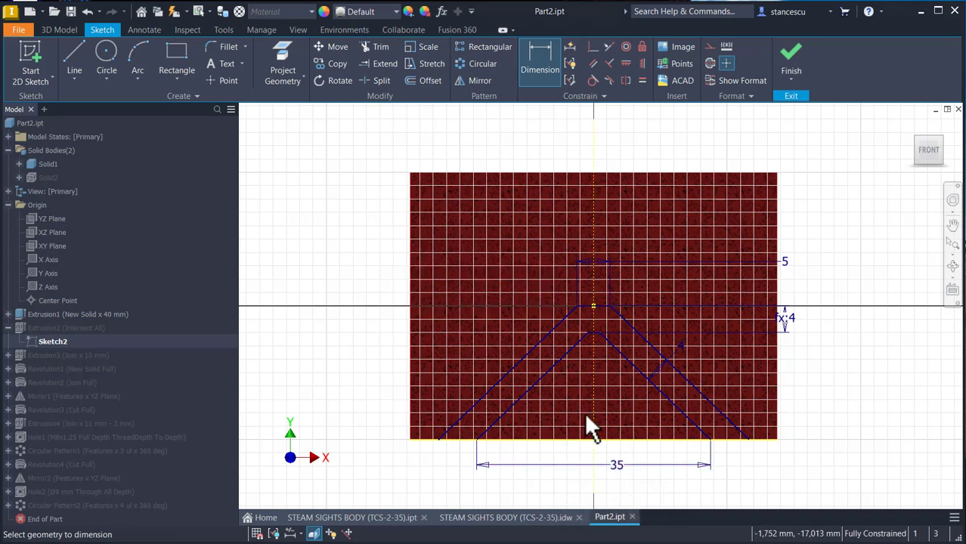
pyautogui.click(793, 67)
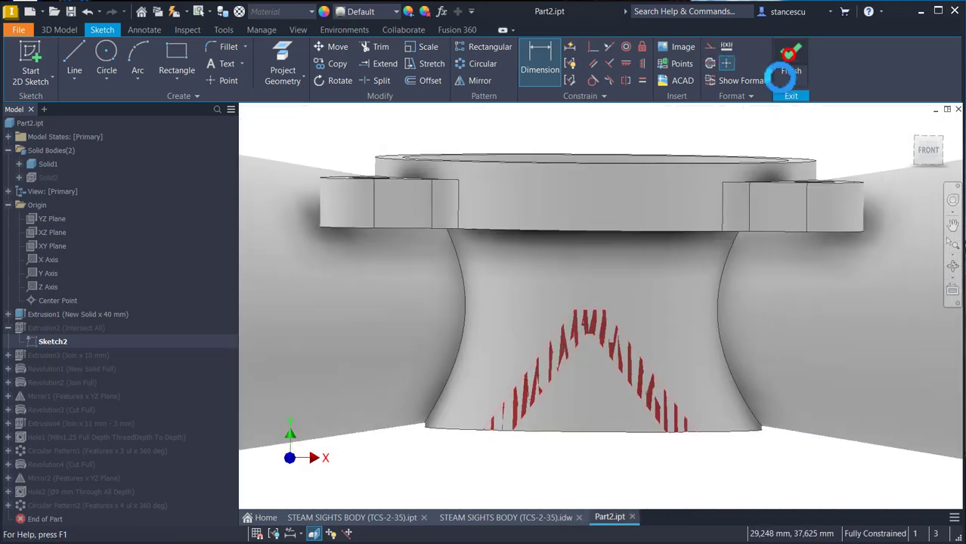
pyautogui.scroll(3, 608, 325)
pyautogui.keyDown('shift'); pyautogui.moveTo(608, 325); pyautogui.dragTo(576, 409, button='middle'); pyautogui.keyUp('shift')
pyautogui.press('F6')
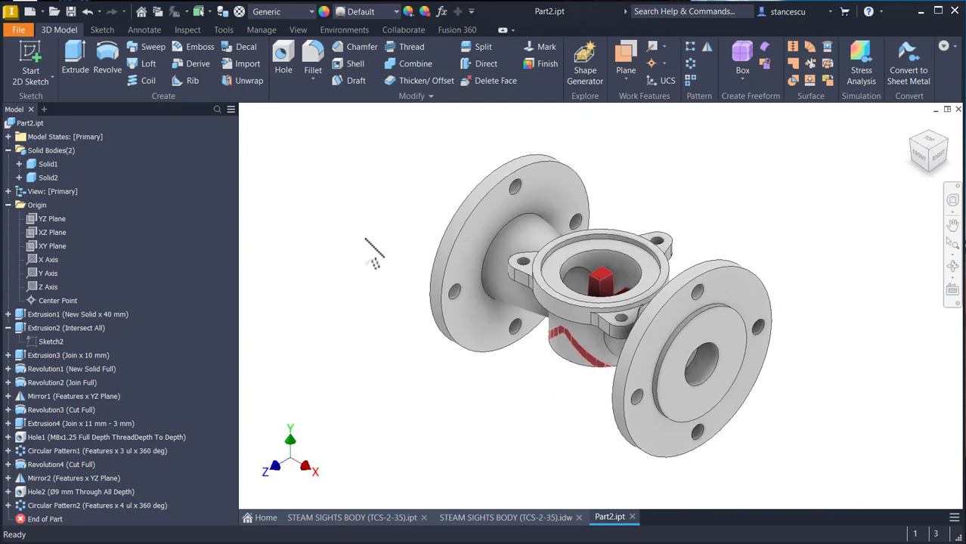
# Step: Combine the bodies with a Join, using the flanged body as base and the red partition solid as toolbody
pyautogui.click(412, 64)
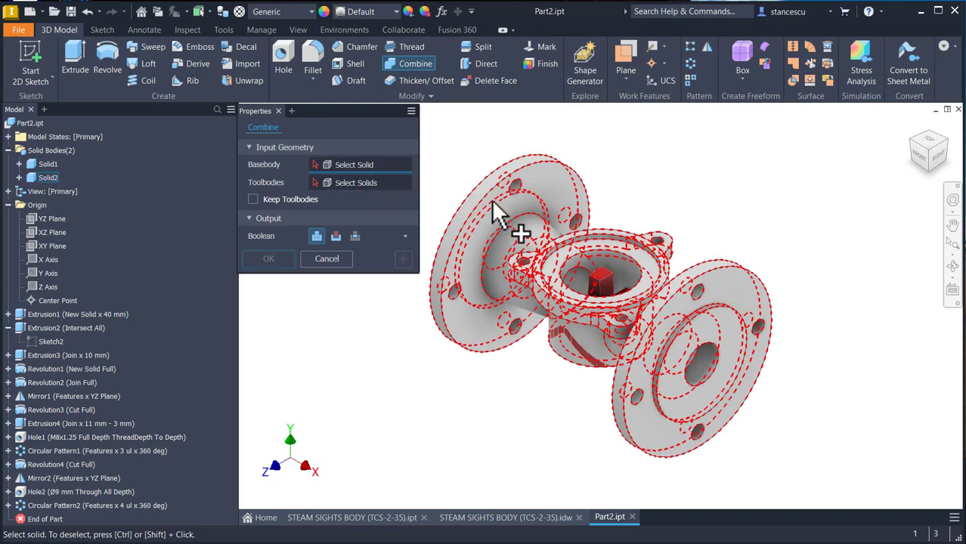
pyautogui.click(515, 204)
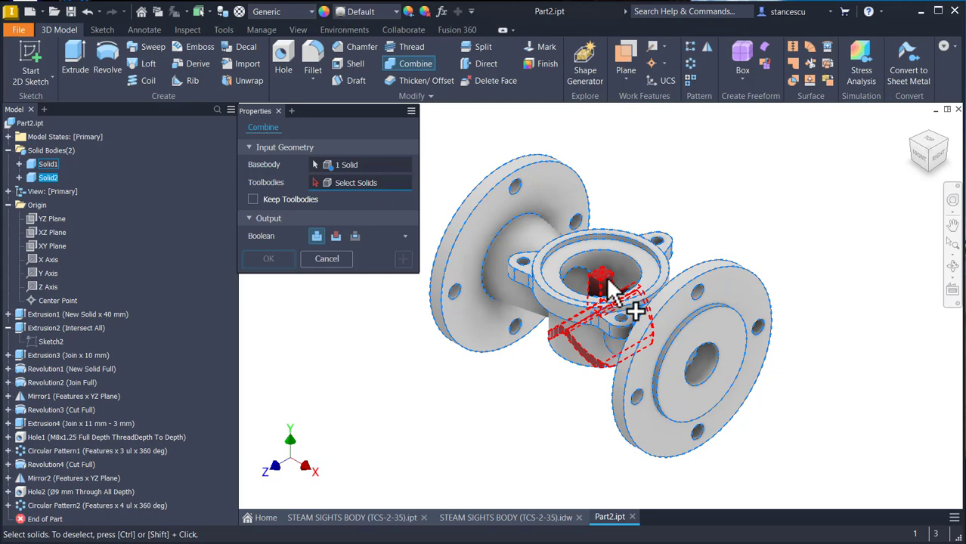
pyautogui.click(610, 291)
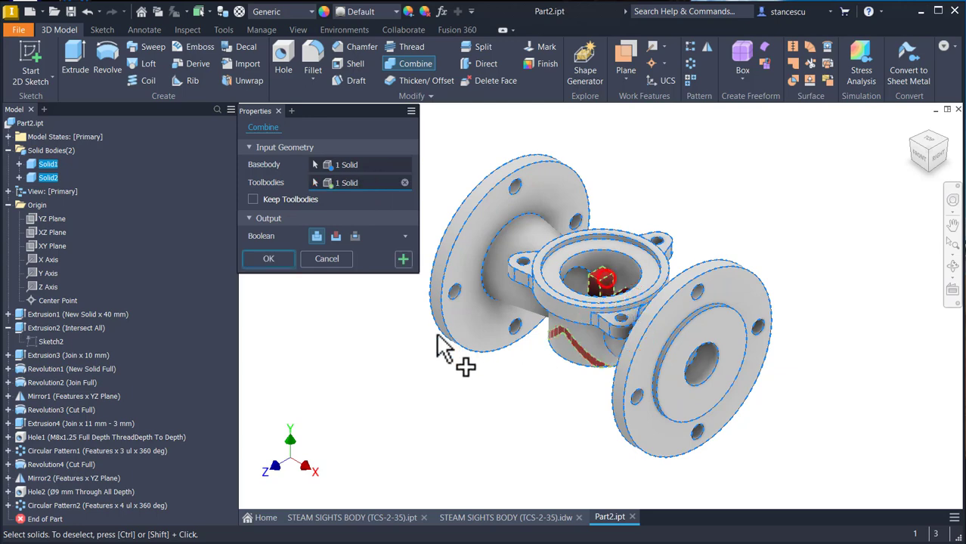
pyautogui.click(270, 259)
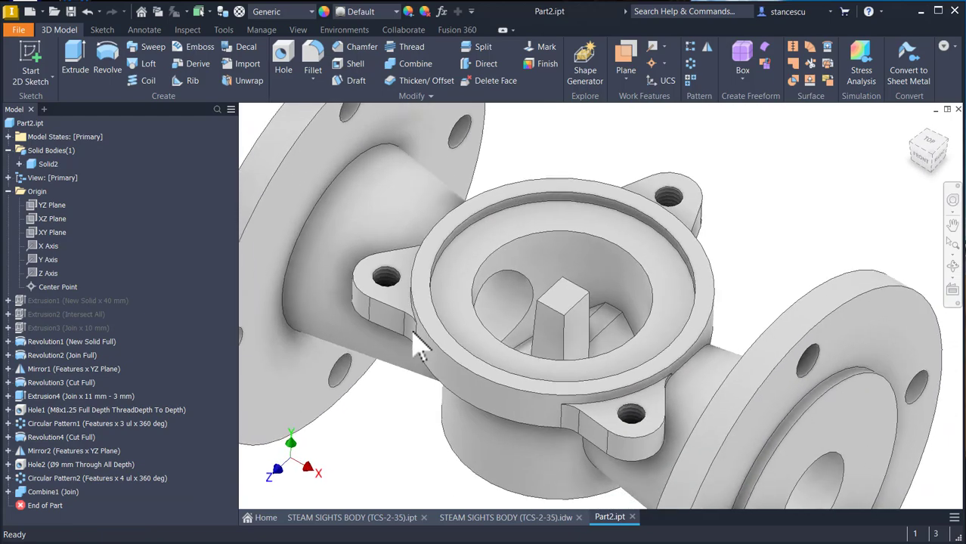
pyautogui.press('F6')
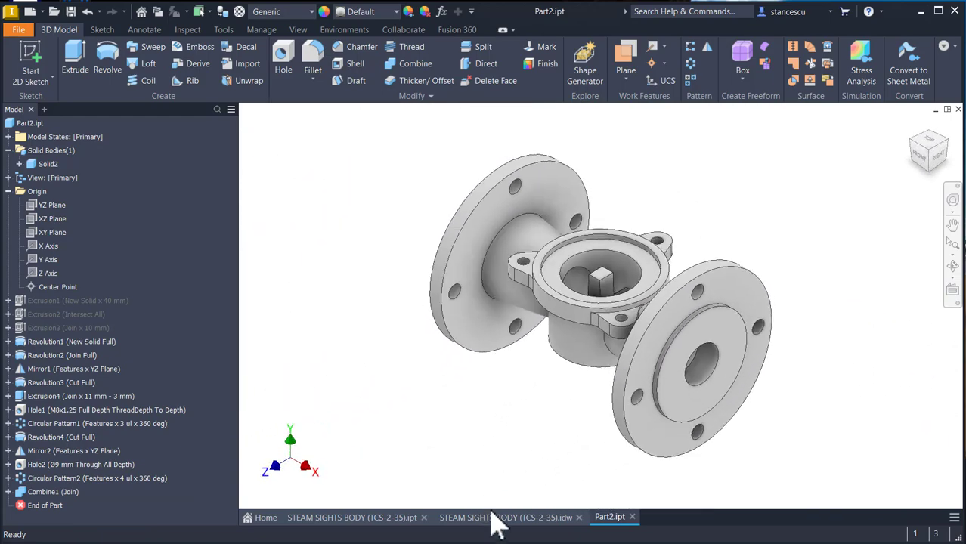
# Step: Check the fillet radii and the note on undimensioned fillets on the drawing, then return to Part2
pyautogui.click(493, 517)
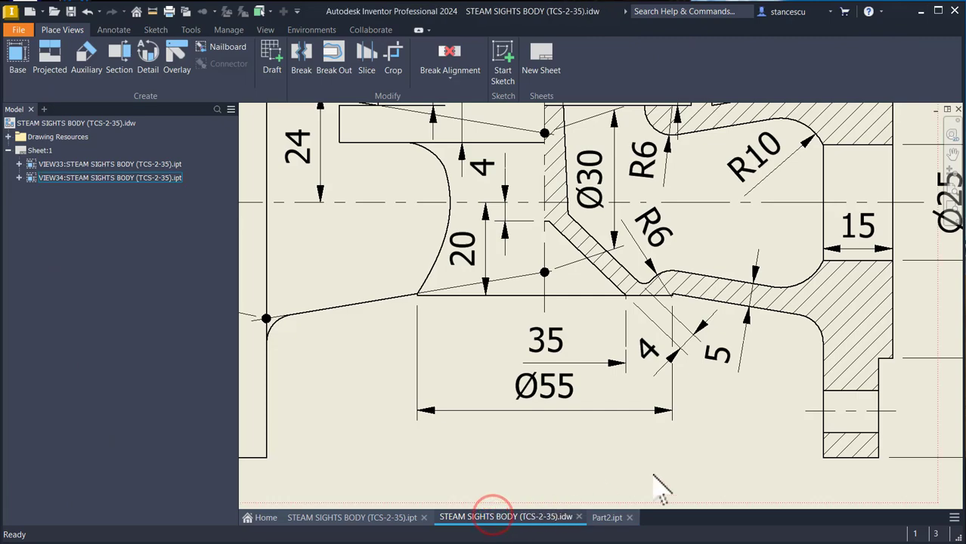
pyautogui.press('Home')
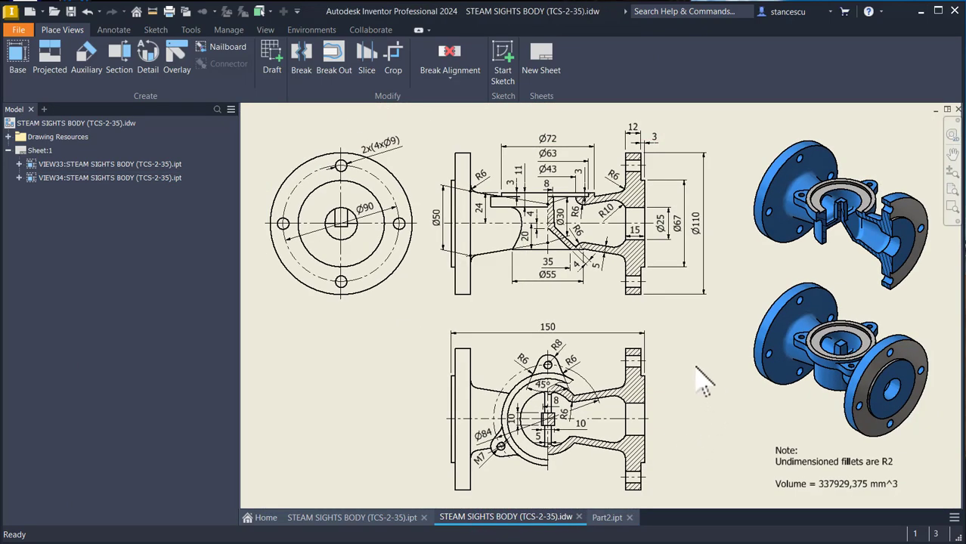
pyautogui.click(799, 462)
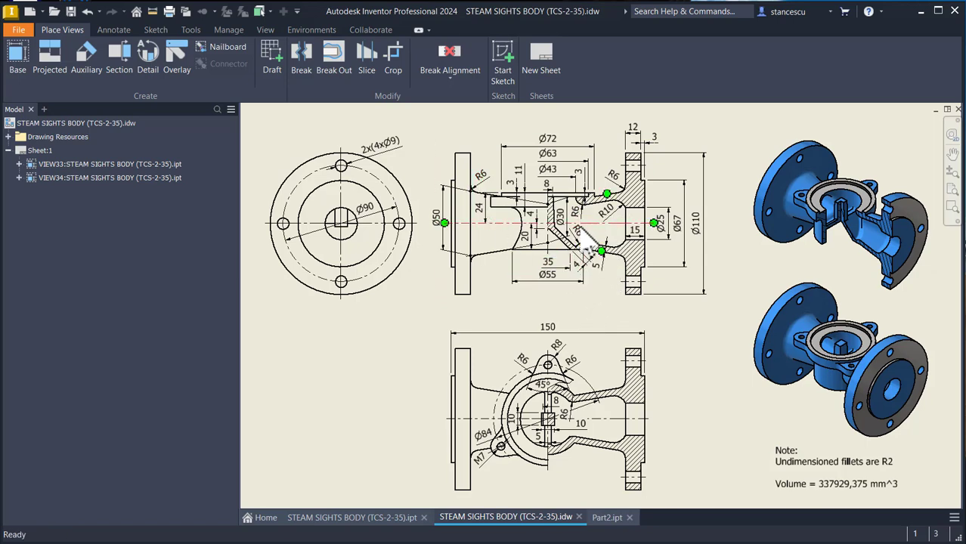
pyautogui.click(602, 518)
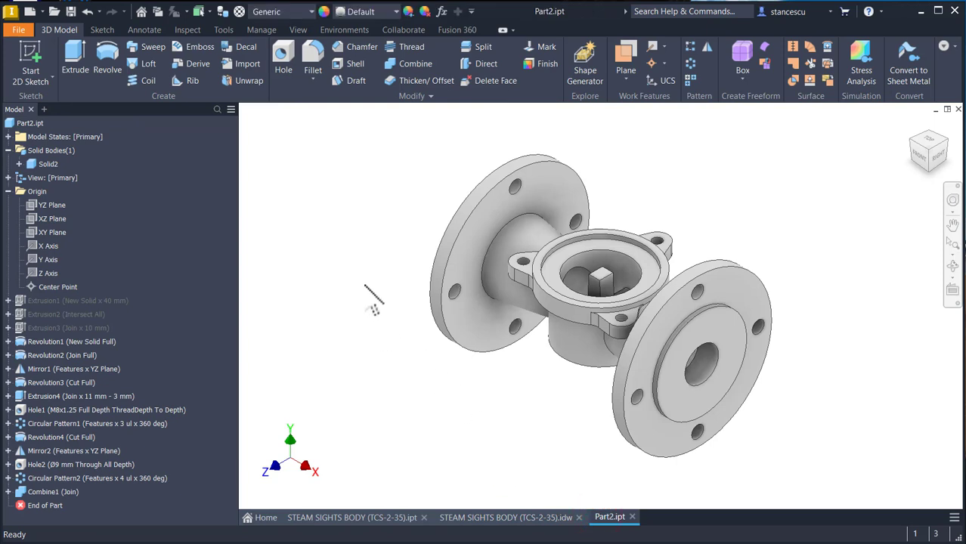
# Step: Apply 6 mm fillets to both flange neck edges and the two passage opening edges inside the central chamber
pyautogui.click(527, 212)
pyautogui.click(529, 211)
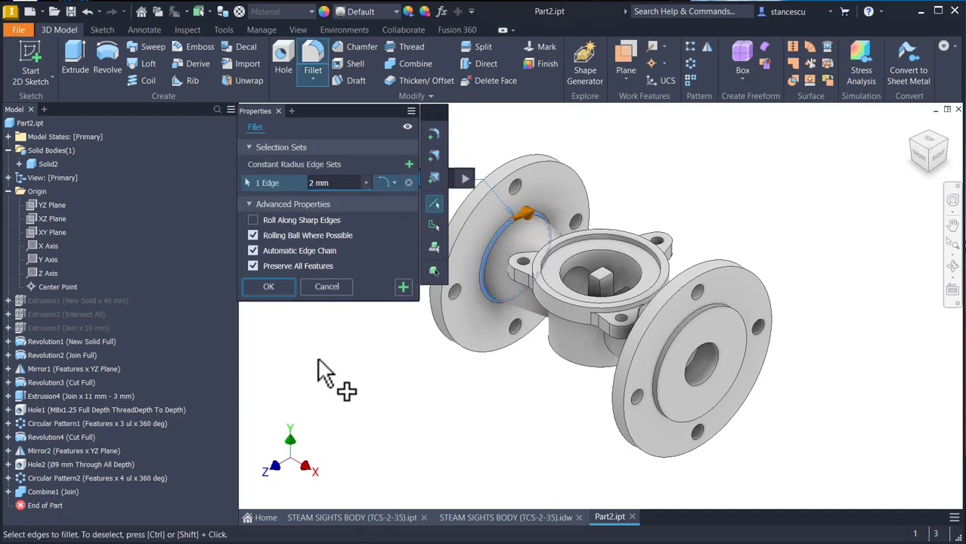
pyautogui.keyDown('shift'); pyautogui.moveTo(480, 353); pyautogui.dragTo(294, 322, button='middle'); pyautogui.keyUp('shift')
pyautogui.click(891, 437)
pyautogui.click(620, 343)
pyautogui.click(718, 414)
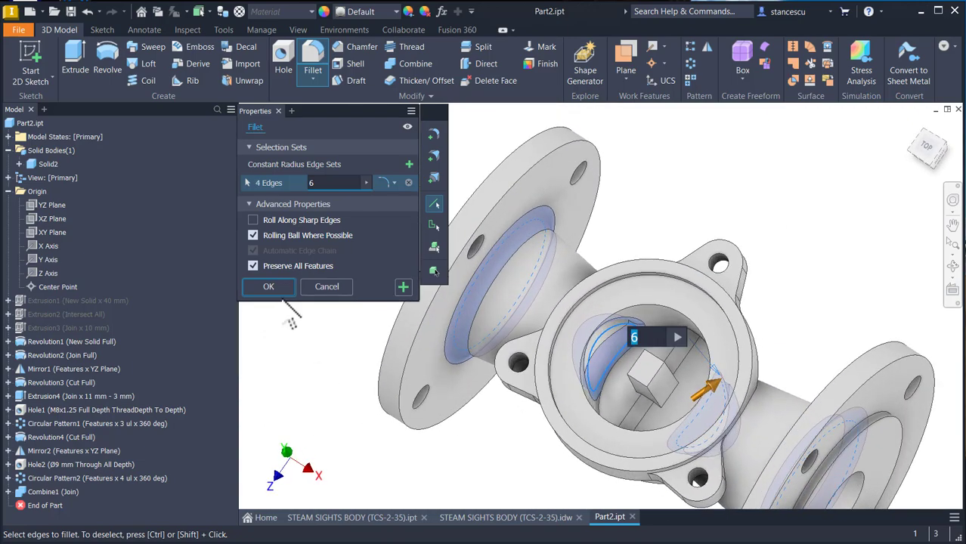
pyautogui.click(403, 288)
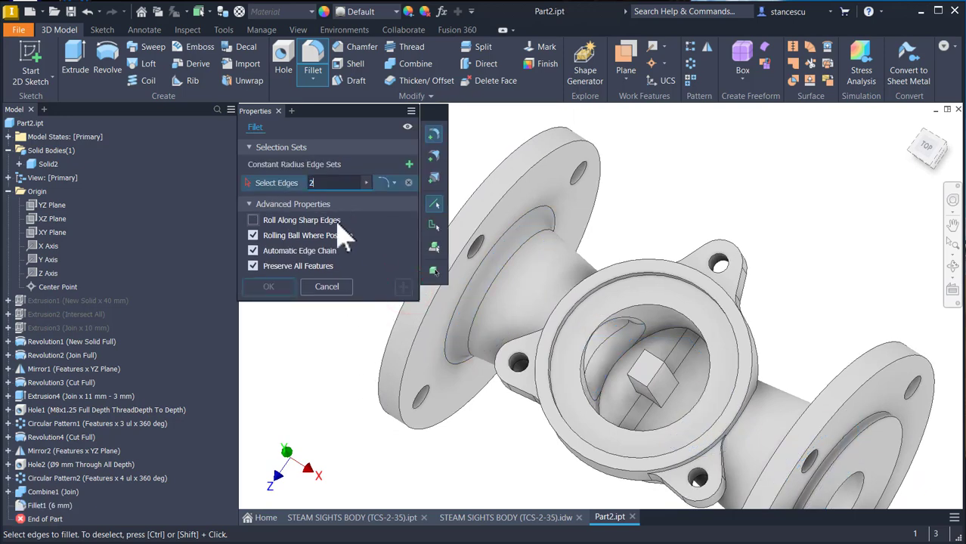
# Step: Fillet the eight edges where the partition meets the inside of the central chamber with a 2 mm radius
pyautogui.moveTo(401, 345)
pyautogui.keyDown('shift'); pyautogui.mouseDown(button='middle')
pyautogui.moveTo(678, 359)
pyautogui.moveTo(713, 369)
pyautogui.moveTo(708, 398)
pyautogui.moveTo(639, 459)
pyautogui.moveTo(655, 457)
pyautogui.moveTo(623, 491)
pyautogui.moveTo(686, 422)
pyautogui.moveTo(707, 457)
pyautogui.moveTo(452, 469)
pyautogui.moveTo(449, 481)
pyautogui.mouseUp(button='middle'); pyautogui.keyUp('shift')
pyautogui.click(674, 351)
pyautogui.click(712, 383)
pyautogui.click(655, 457)
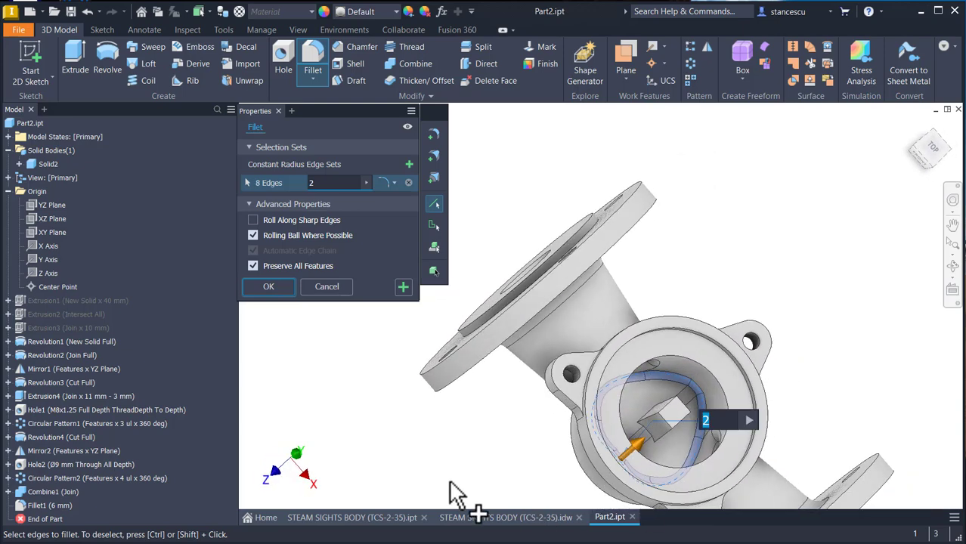
pyautogui.click(270, 286)
pyautogui.press('F6')
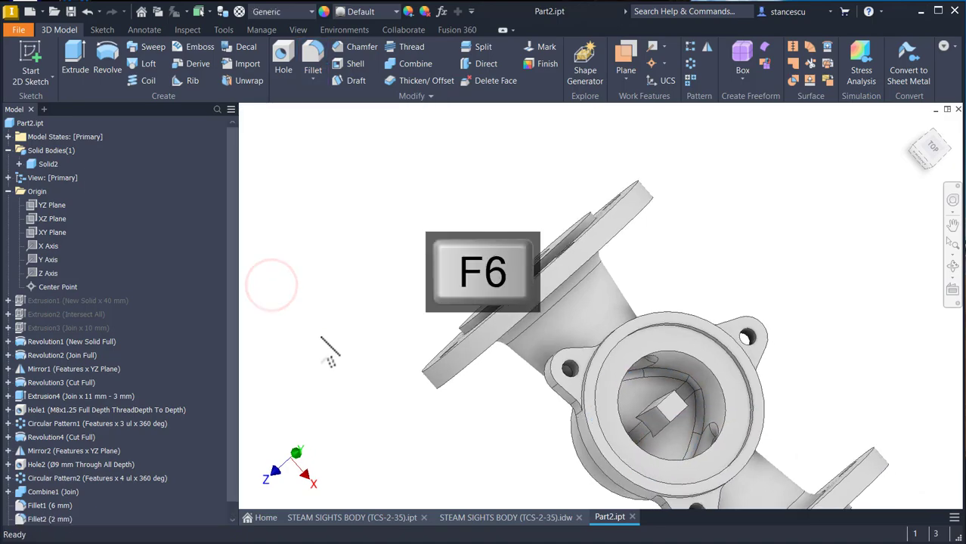